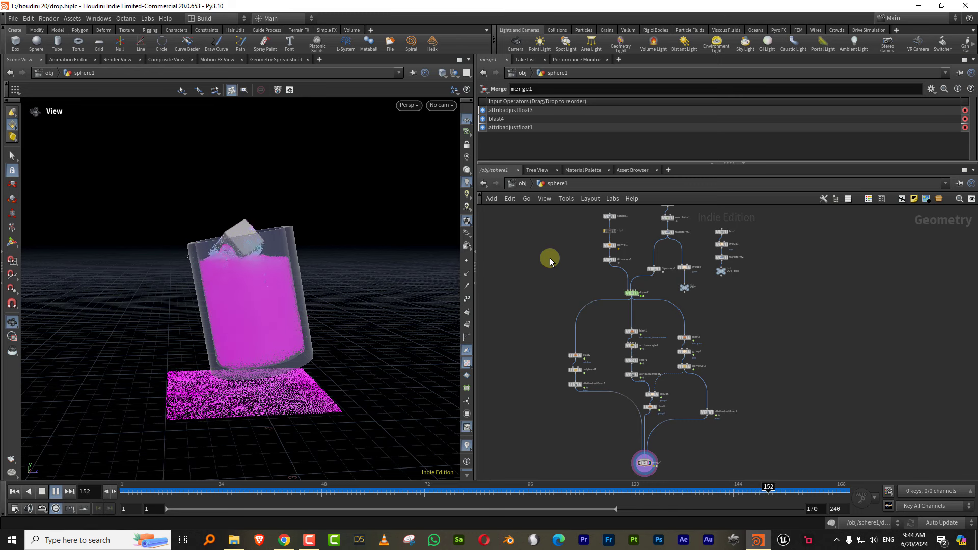
- Return the timeline to its first frame and display the sphere1 node heading the liquid source branch
{"action": "left_click", "coordinate": [40, 493]}
{"action": "scroll", "coordinate": [681, 299], "scroll_direction": "up", "scroll_amount": 6}
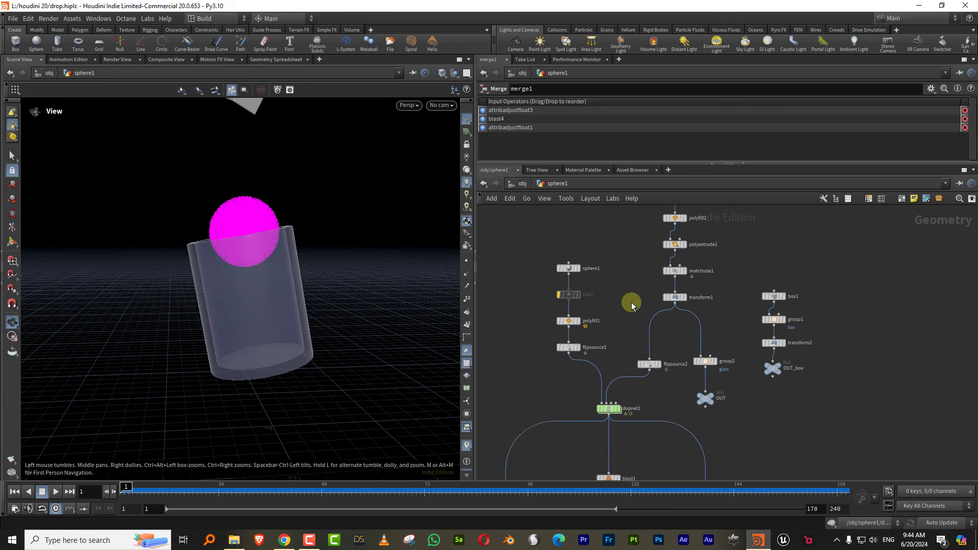
{"action": "scroll", "coordinate": [578, 261], "scroll_direction": "up", "scroll_amount": 2}
{"action": "left_click_drag", "start_coordinate": [546, 244], "coordinate": [608, 360]}
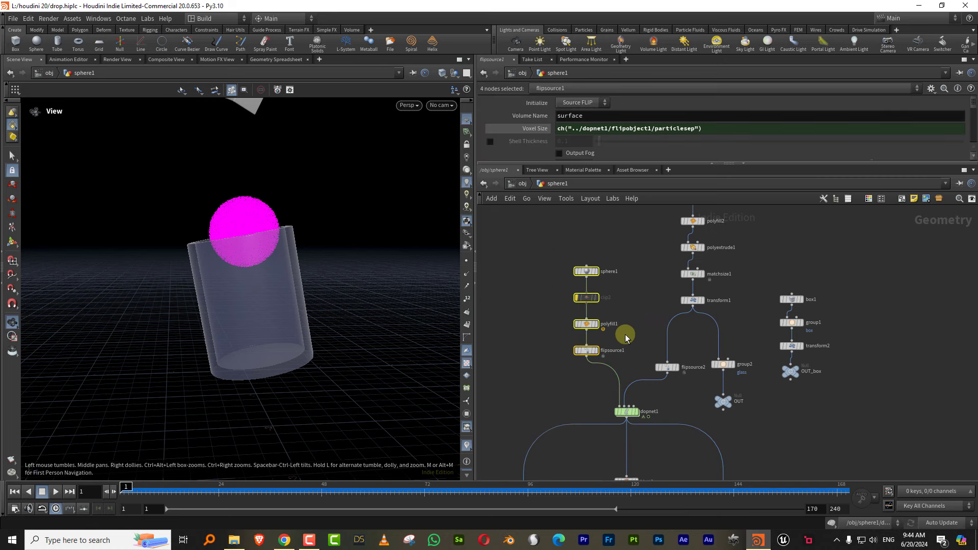
{"action": "scroll", "coordinate": [636, 338], "scroll_direction": "up", "scroll_amount": 2}
{"action": "left_click", "coordinate": [637, 339]}
{"action": "left_click_drag", "start_coordinate": [580, 252], "coordinate": [581, 256]}
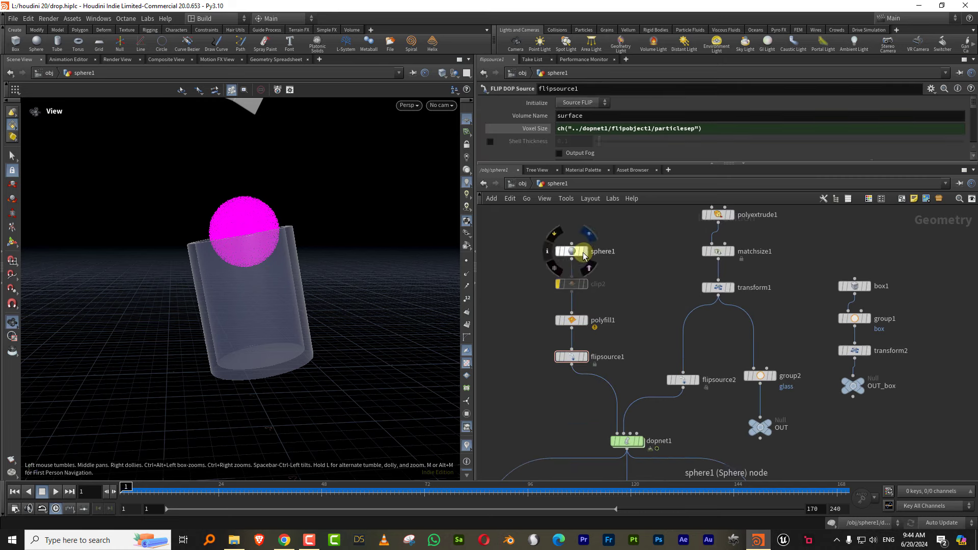
{"action": "left_click", "coordinate": [584, 251]}
- Display the glass branch's transform1 output and view the tilted glass from above
{"action": "middle_click_drag", "start_coordinate": [665, 245], "coordinate": [593, 345]}
{"action": "middle_click_drag", "start_coordinate": [717, 365], "coordinate": [717, 306]}
{"action": "scroll", "coordinate": [701, 309], "scroll_direction": "up", "scroll_amount": 1}
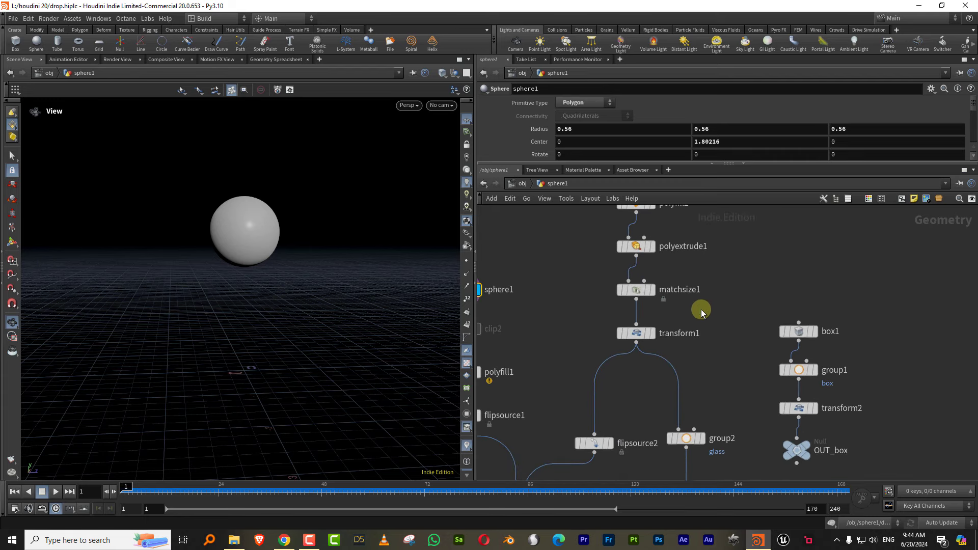
{"action": "left_click", "coordinate": [650, 333]}
{"action": "left_click_drag", "start_coordinate": [255, 280], "coordinate": [290, 356]}
{"action": "middle_click_drag", "start_coordinate": [689, 295], "coordinate": [667, 371]}
{"action": "scroll", "coordinate": [671, 263], "scroll_direction": "up", "scroll_amount": 1}
{"action": "scroll", "coordinate": [671, 263], "scroll_direction": "up", "scroll_amount": 1}
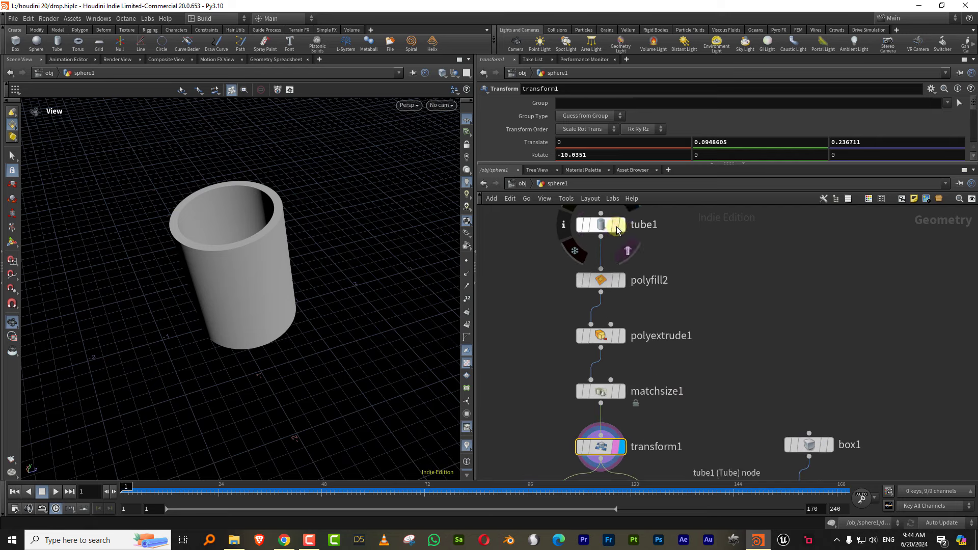
- Display tube1, polyfill2 and polyextrude1 in turn and examine the glass construction in wireframe
{"action": "left_click", "coordinate": [622, 228]}
{"action": "left_click_drag", "start_coordinate": [235, 357], "coordinate": [252, 329]}
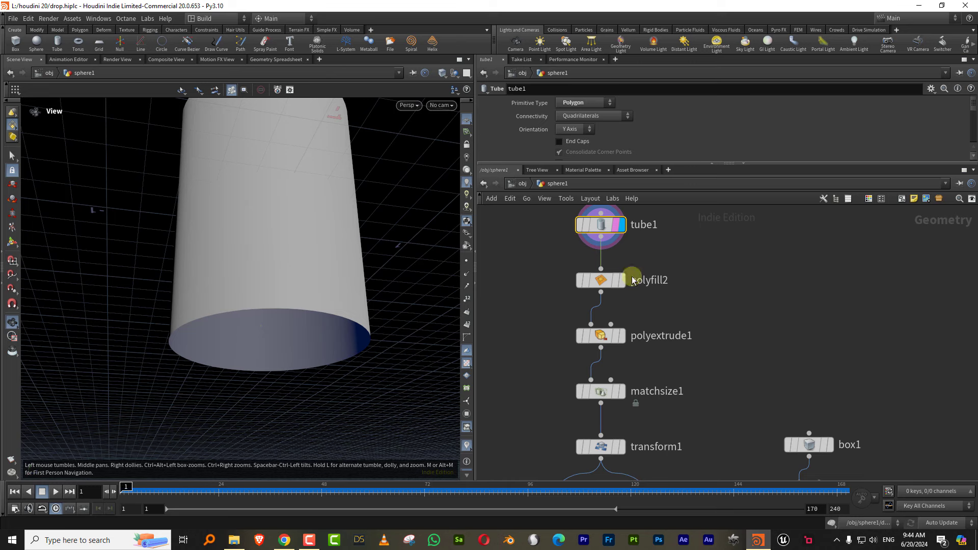
{"action": "left_click", "coordinate": [617, 280]}
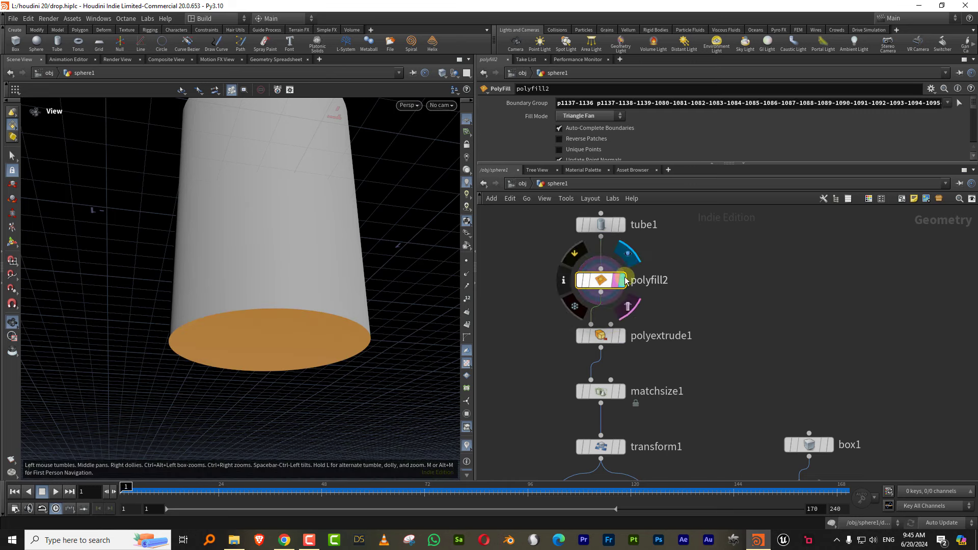
{"action": "left_click", "coordinate": [618, 337]}
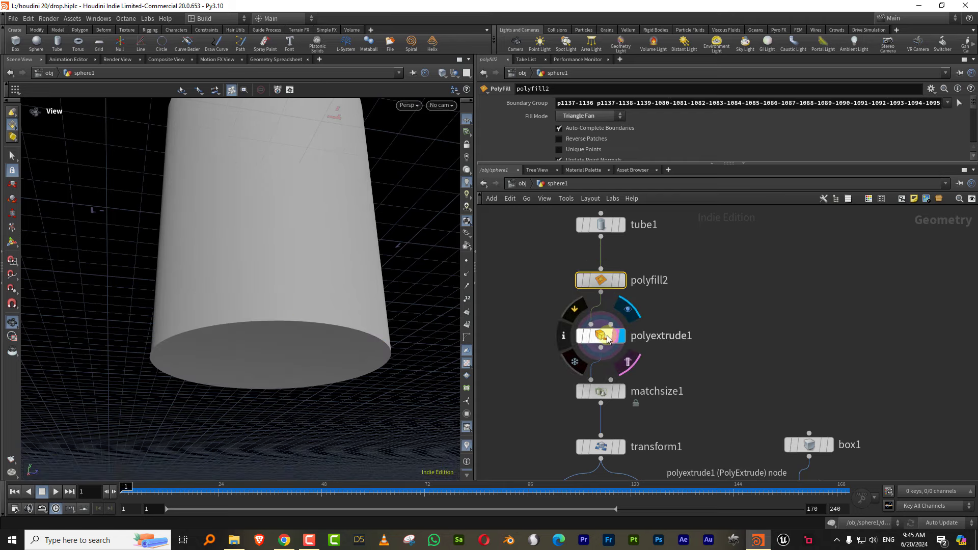
{"action": "mouse_move", "coordinate": [306, 295]}
{"action": "left_mouse_down"}
{"action": "mouse_move", "coordinate": [331, 311]}
{"action": "mouse_move", "coordinate": [291, 304]}
{"action": "mouse_move", "coordinate": [312, 312]}
{"action": "mouse_move", "coordinate": [303, 298]}
{"action": "left_mouse_up"}
{"action": "key", "text": "w"}
{"action": "middle_click_drag", "start_coordinate": [621, 396], "coordinate": [618, 340]}
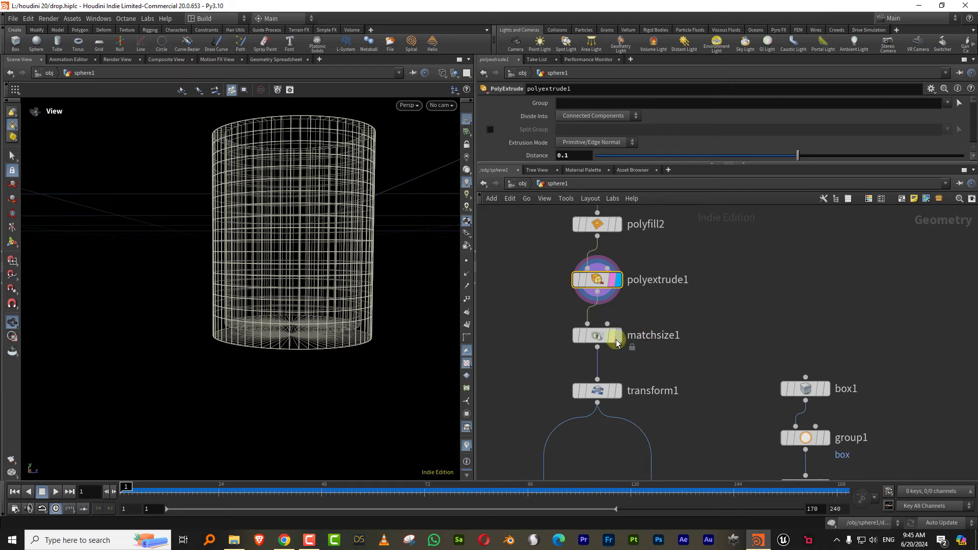
- Display matchsize1 and its following transform1 to compare the glass before and after tilting
{"action": "left_click", "coordinate": [614, 337]}
{"action": "left_click", "coordinate": [619, 336]}
{"action": "left_click_drag", "start_coordinate": [371, 273], "coordinate": [309, 282]}
{"action": "middle_click_drag", "start_coordinate": [680, 365], "coordinate": [697, 282]}
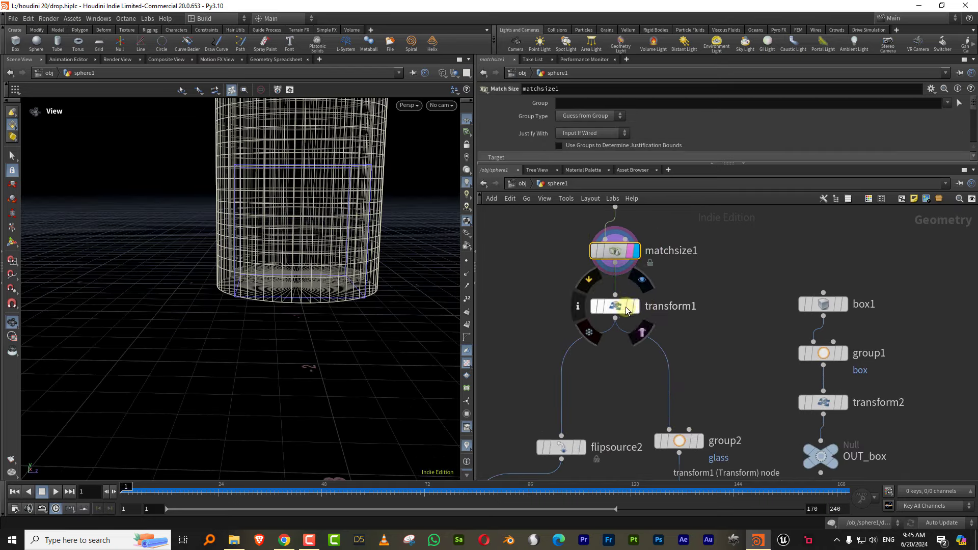
{"action": "left_click", "coordinate": [640, 330]}
{"action": "left_click", "coordinate": [634, 308]}
{"action": "left_click_drag", "start_coordinate": [338, 175], "coordinate": [302, 285]}
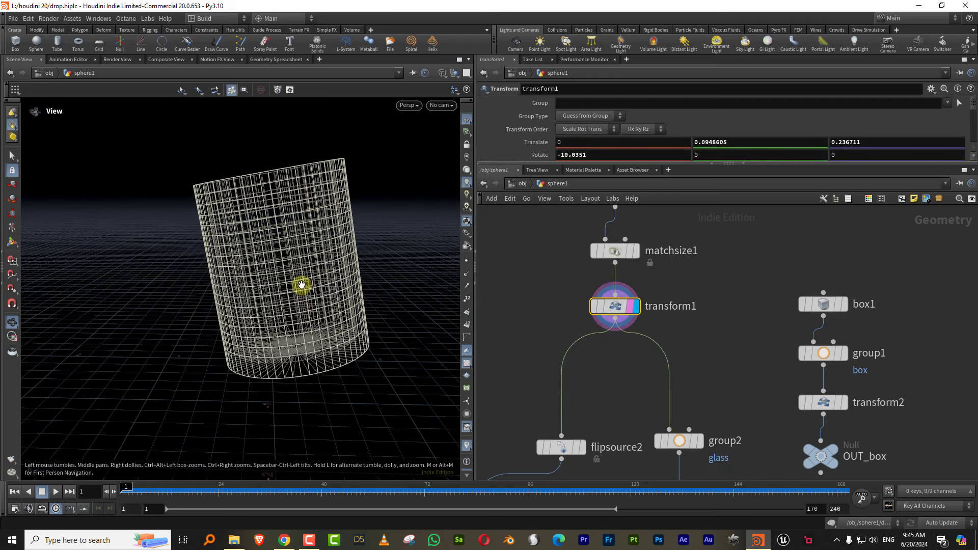
- Display the group2 node to examine the primitives in the glass group
{"action": "middle_click_drag", "start_coordinate": [738, 362], "coordinate": [725, 290]}
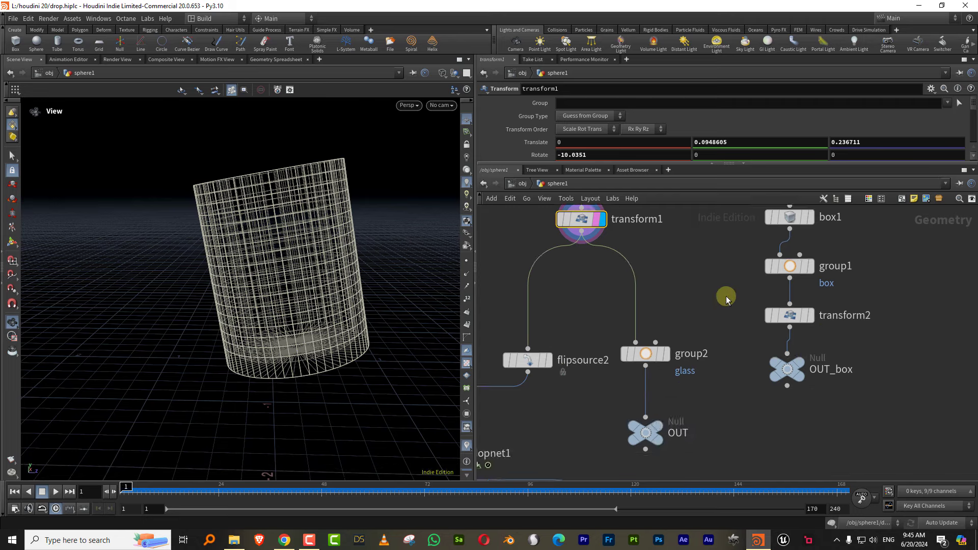
{"action": "scroll", "coordinate": [725, 290], "scroll_direction": "down", "scroll_amount": 2}
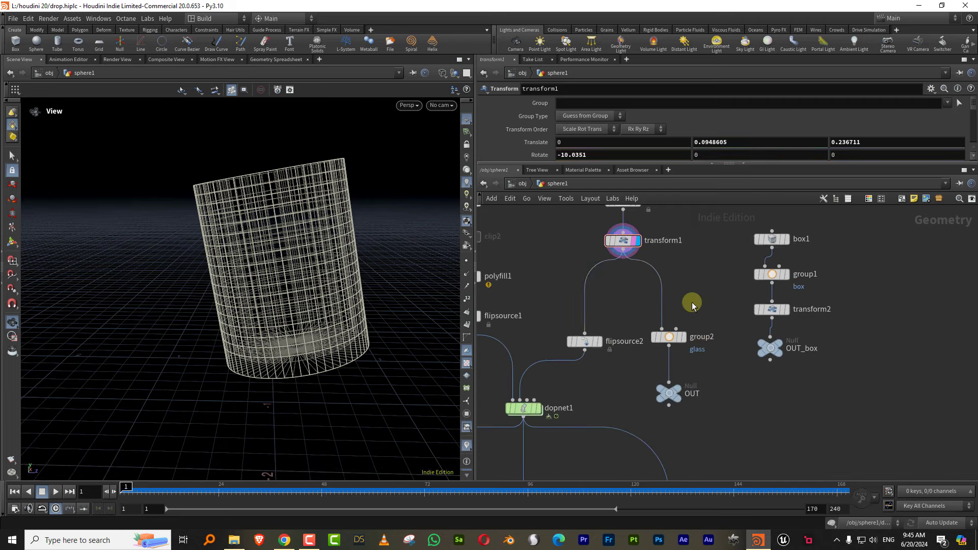
{"action": "scroll", "coordinate": [692, 309], "scroll_direction": "up", "scroll_amount": 2}
{"action": "left_click", "coordinate": [675, 355]}
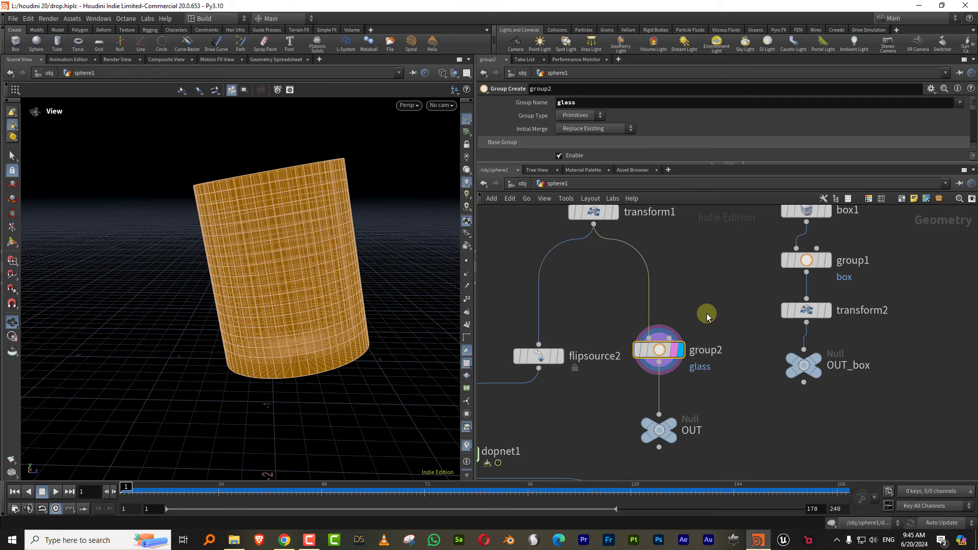
{"action": "mouse_move", "coordinate": [681, 326]}
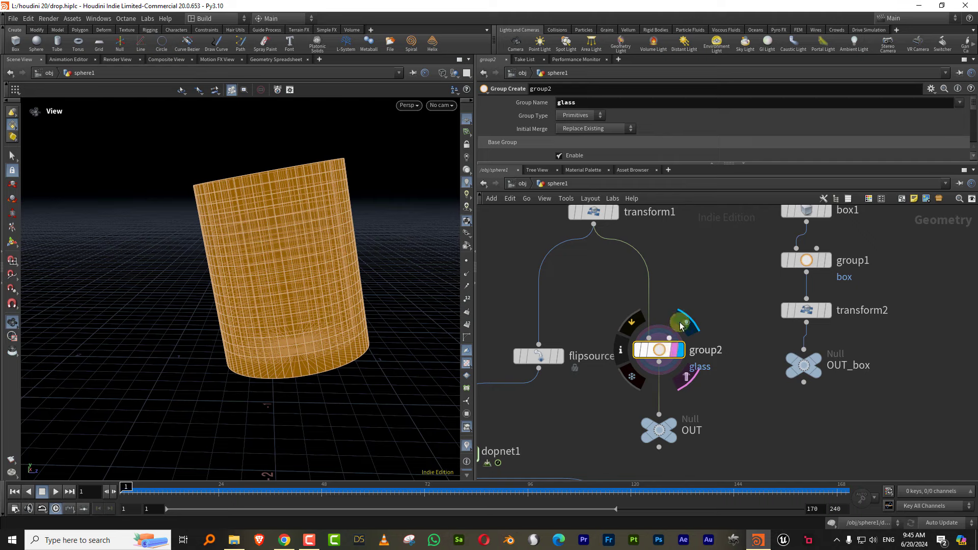
{"action": "scroll", "coordinate": [745, 349], "scroll_direction": "down", "scroll_amount": 10}
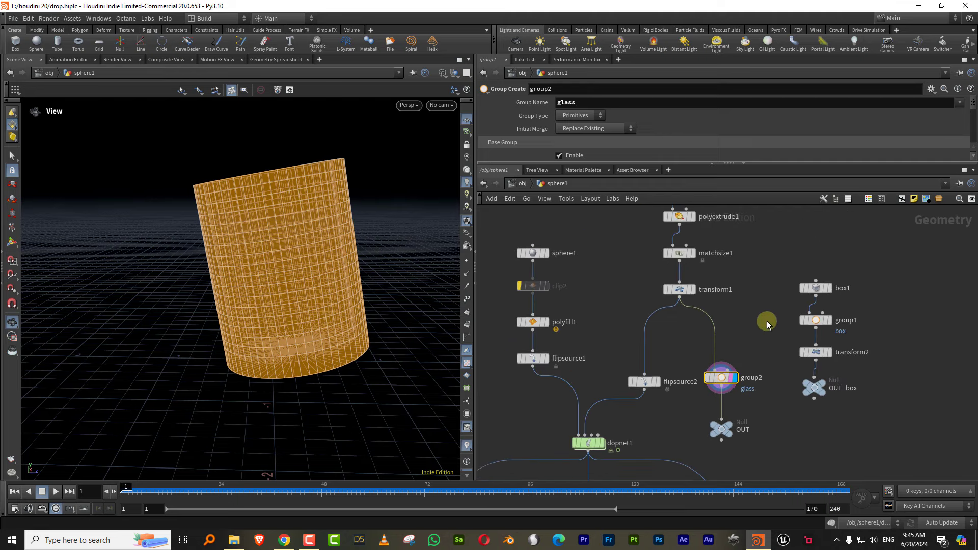
{"action": "left_click_drag", "start_coordinate": [632, 240], "coordinate": [697, 384], "text": "shift"}
{"action": "middle_click_drag", "start_coordinate": [736, 354], "coordinate": [707, 280]}
{"action": "left_click", "coordinate": [668, 384], "text": "shift"}
{"action": "left_click_drag", "start_coordinate": [513, 234], "coordinate": [556, 351], "text": "shift"}
{"action": "scroll", "coordinate": [772, 317], "scroll_direction": "up", "scroll_amount": 5}
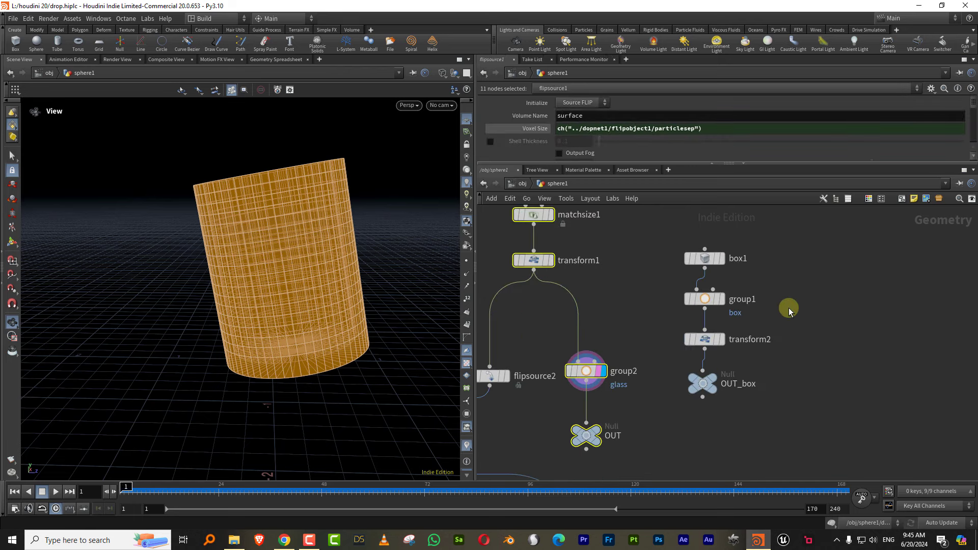
{"action": "left_click", "coordinate": [786, 309]}
- Display box1 and its OUT_box null to examine the falling box geometry
{"action": "left_click", "coordinate": [724, 263]}
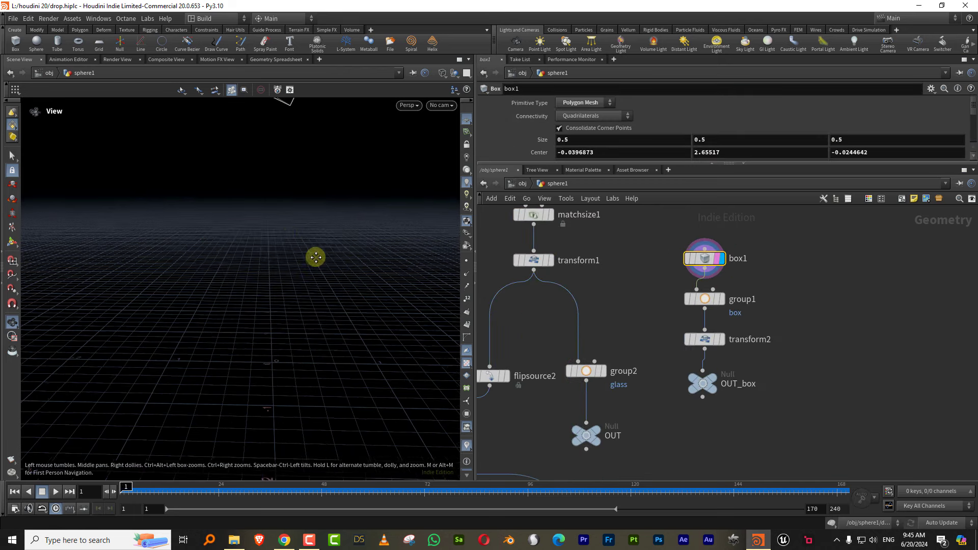
{"action": "left_click", "coordinate": [713, 382]}
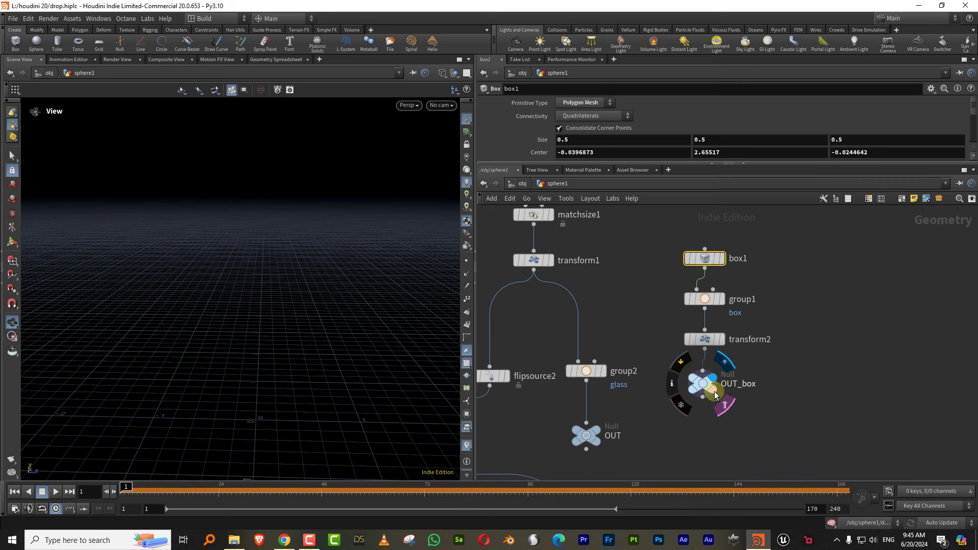
{"action": "left_click_drag", "start_coordinate": [428, 338], "coordinate": [281, 249]}
{"action": "scroll", "coordinate": [662, 326], "scroll_direction": "down", "scroll_amount": 5}
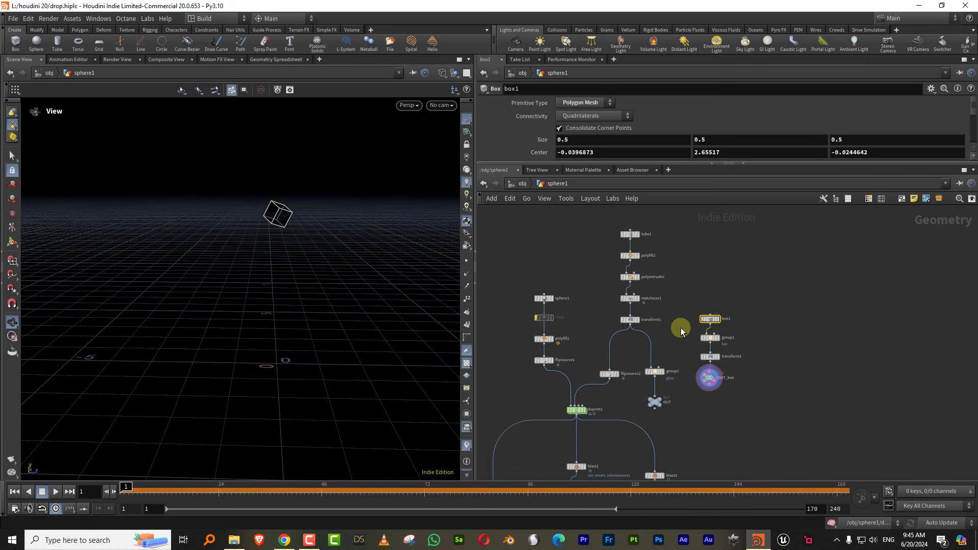
- Duplicate the sphere, glass and box source branches, leaving out flipsource2, into empty space beside the existing network
{"action": "left_click_drag", "start_coordinate": [518, 272], "coordinate": [548, 362]}
{"action": "left_click_drag", "start_coordinate": [600, 216], "coordinate": [648, 414], "text": "shift"}
{"action": "left_click_drag", "start_coordinate": [765, 312], "coordinate": [700, 387], "text": "shift"}
{"action": "scroll", "coordinate": [688, 326], "scroll_direction": "down", "scroll_amount": 5}
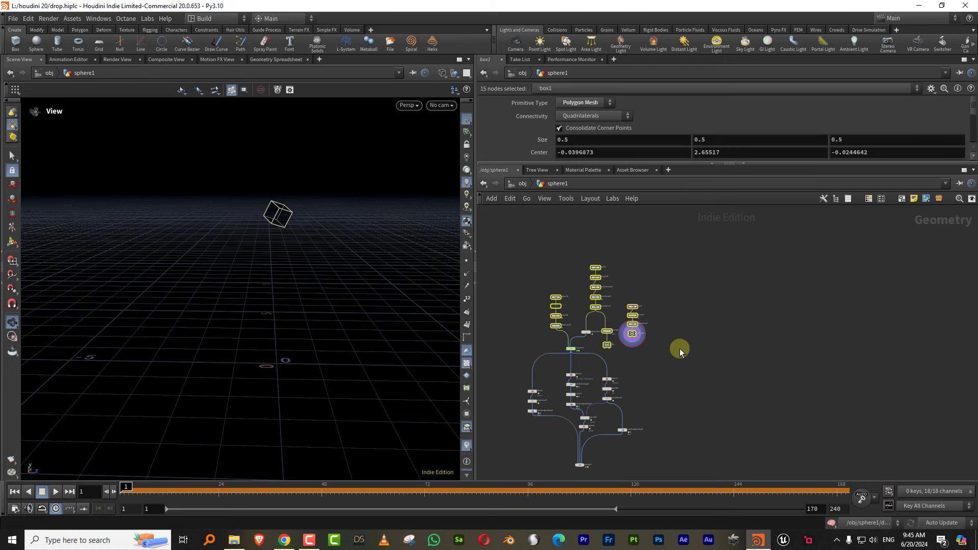
{"action": "key", "text": "ctrl+c"}
{"action": "key", "text": "ctrl+v"}
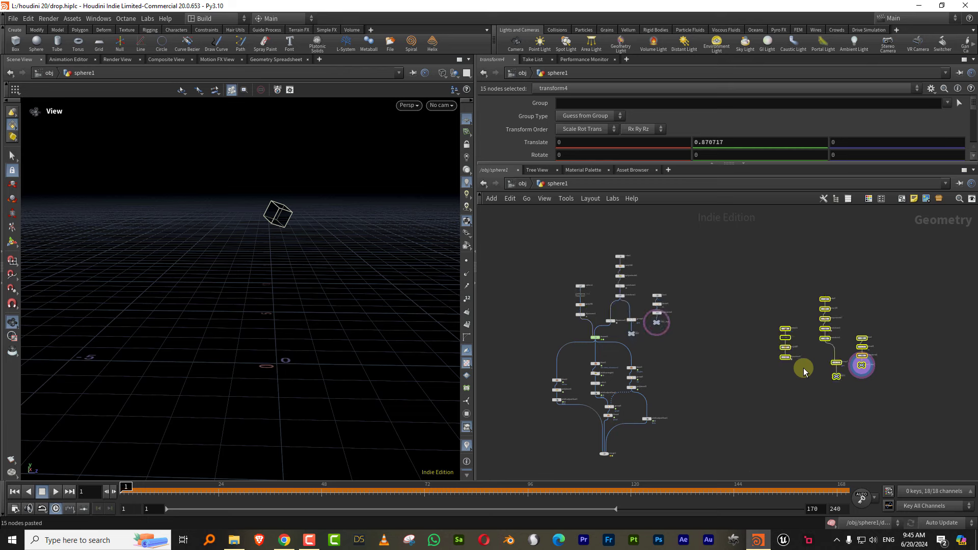
- Open the simulation settings of dopnet1 and reset its simulation
{"action": "scroll", "coordinate": [738, 356], "scroll_direction": "up", "scroll_amount": 5}
{"action": "left_click", "coordinate": [573, 288]}
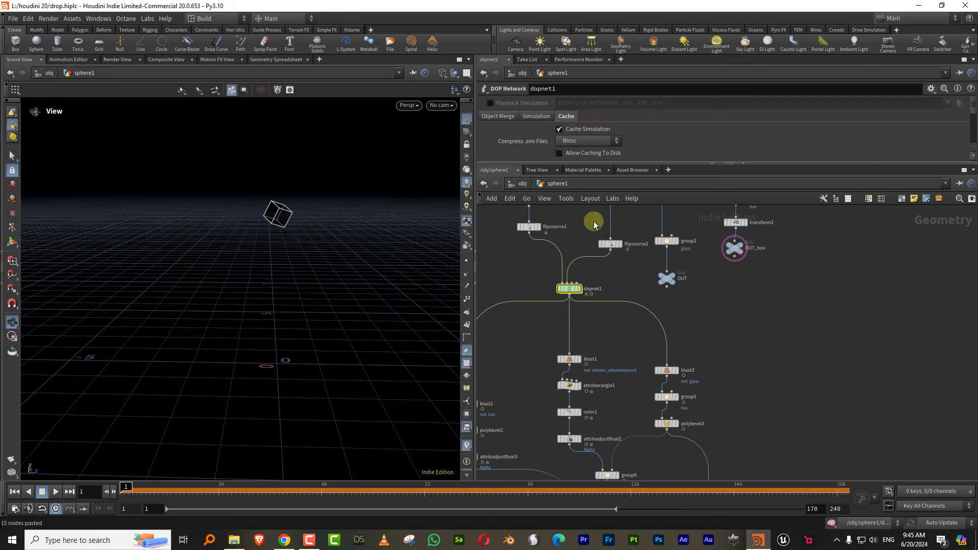
{"action": "left_click", "coordinate": [535, 117]}
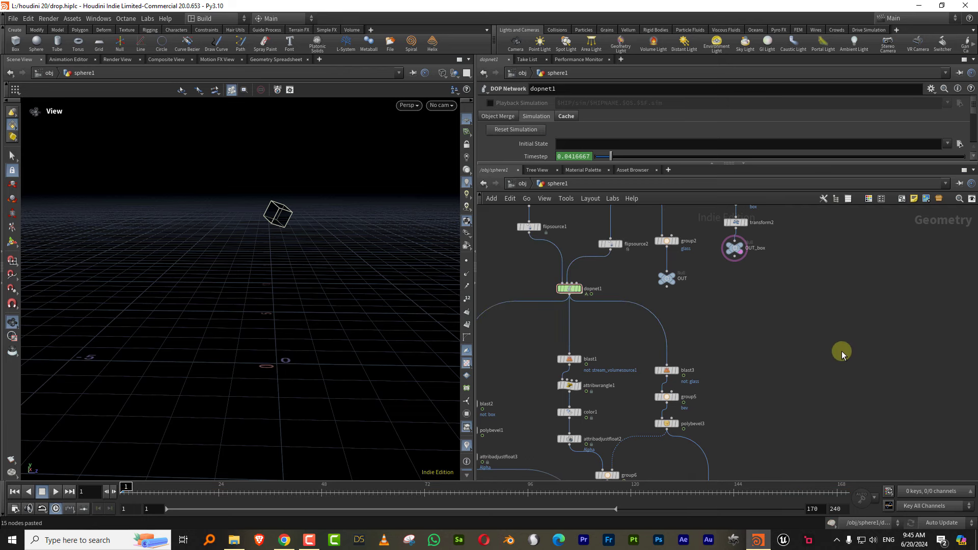
- Display the sphere2 and polyfill3 nodes in the copied sphere branch
{"action": "middle_click_drag", "start_coordinate": [915, 305], "coordinate": [782, 350]}
{"action": "middle_click_drag", "start_coordinate": [948, 342], "coordinate": [766, 350]}
{"action": "middle_click_drag", "start_coordinate": [968, 365], "coordinate": [715, 326]}
{"action": "scroll", "coordinate": [712, 321], "scroll_direction": "up", "scroll_amount": 3}
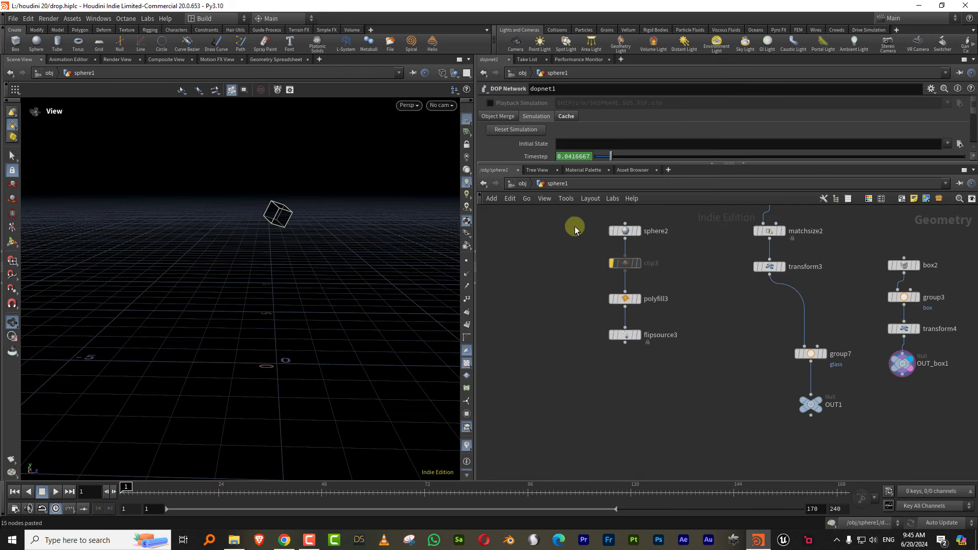
{"action": "left_click_drag", "start_coordinate": [574, 230], "coordinate": [614, 381]}
{"action": "scroll", "coordinate": [660, 345], "scroll_direction": "up", "scroll_amount": 2}
{"action": "left_click", "coordinate": [644, 360]}
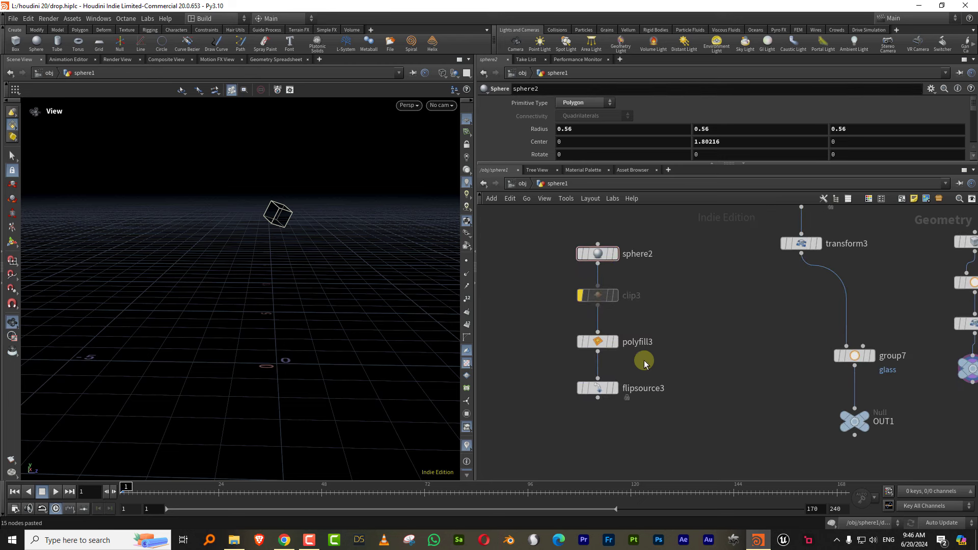
{"action": "left_click", "coordinate": [617, 256]}
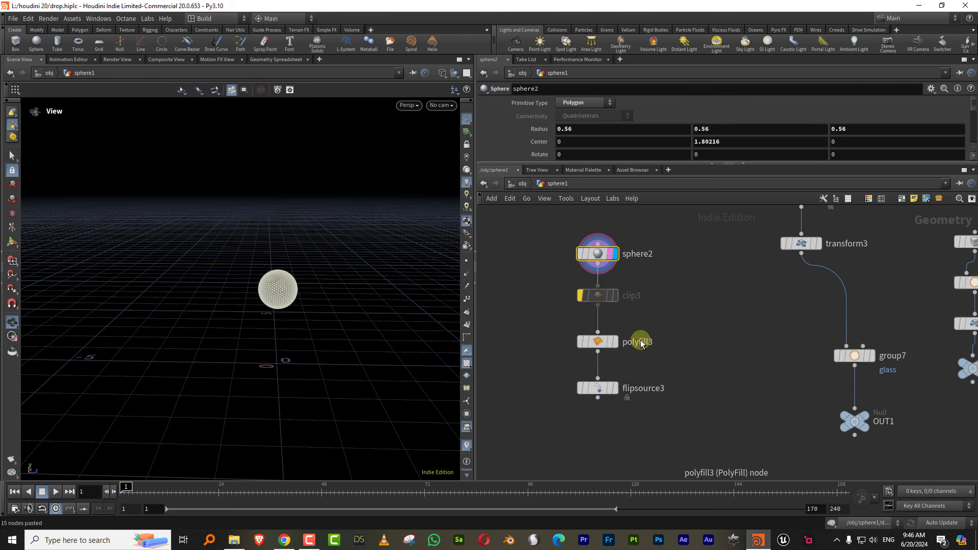
{"action": "left_click", "coordinate": [614, 342]}
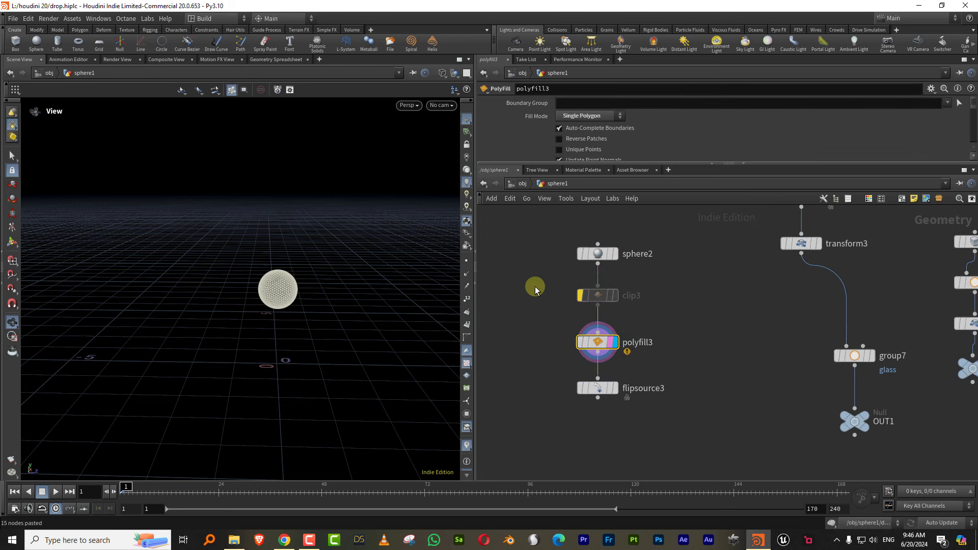
- Delete the clip3 and polyfill3 nodes from the copied sphere branch
{"action": "left_click_drag", "start_coordinate": [536, 289], "coordinate": [693, 346]}
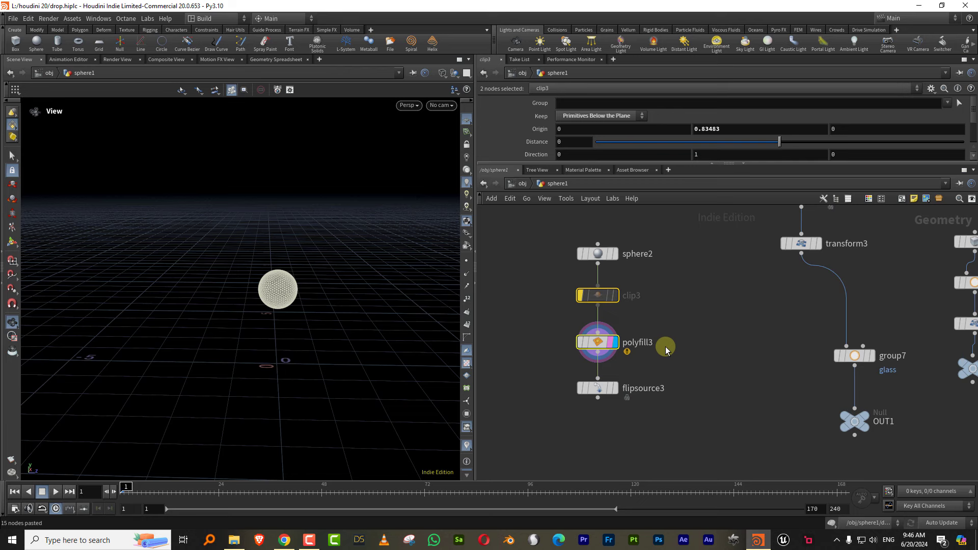
{"action": "key", "text": "Delete"}
{"action": "scroll", "coordinate": [657, 338], "scroll_direction": "up", "scroll_amount": 5}
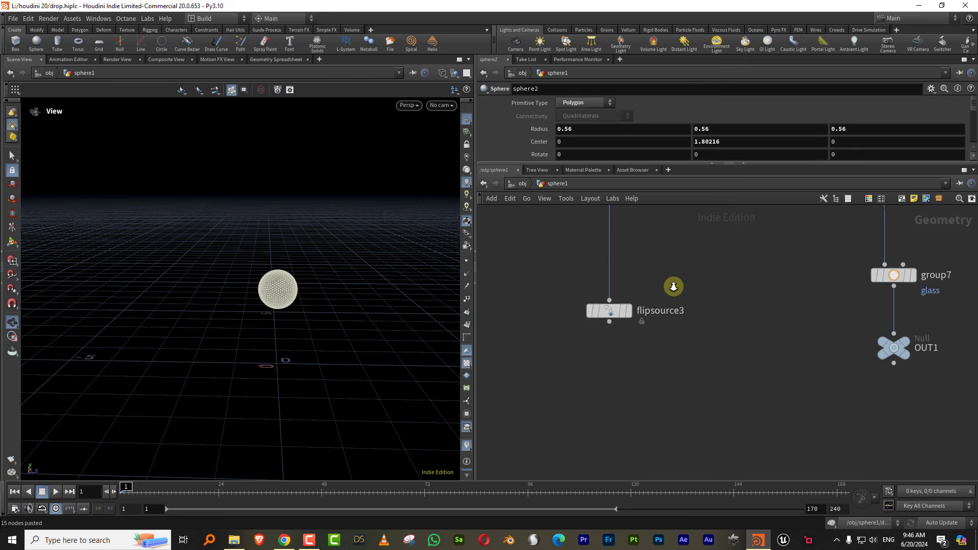
- Display flipsource3 and delete the channel reference from its Voxel Size parameter
{"action": "left_click", "coordinate": [607, 320]}
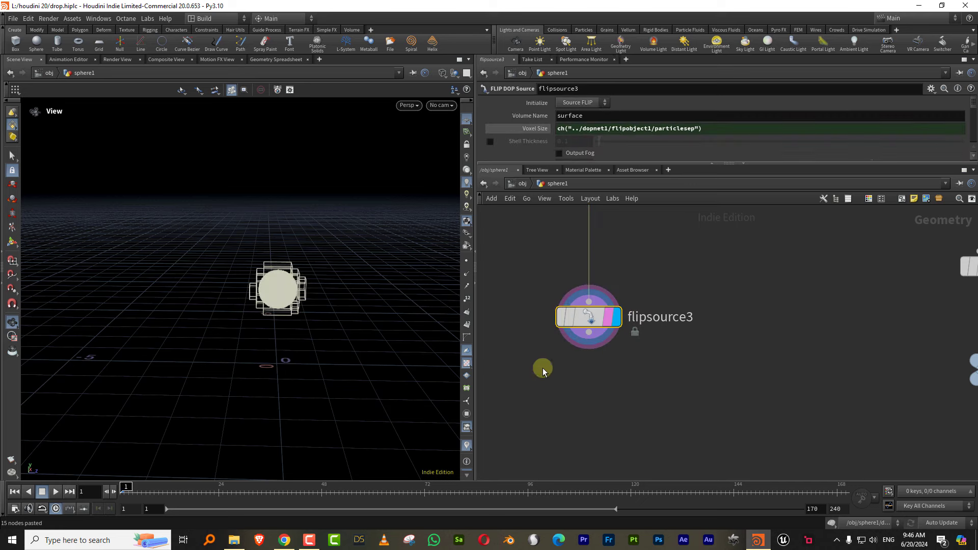
{"action": "right_click", "coordinate": [541, 131]}
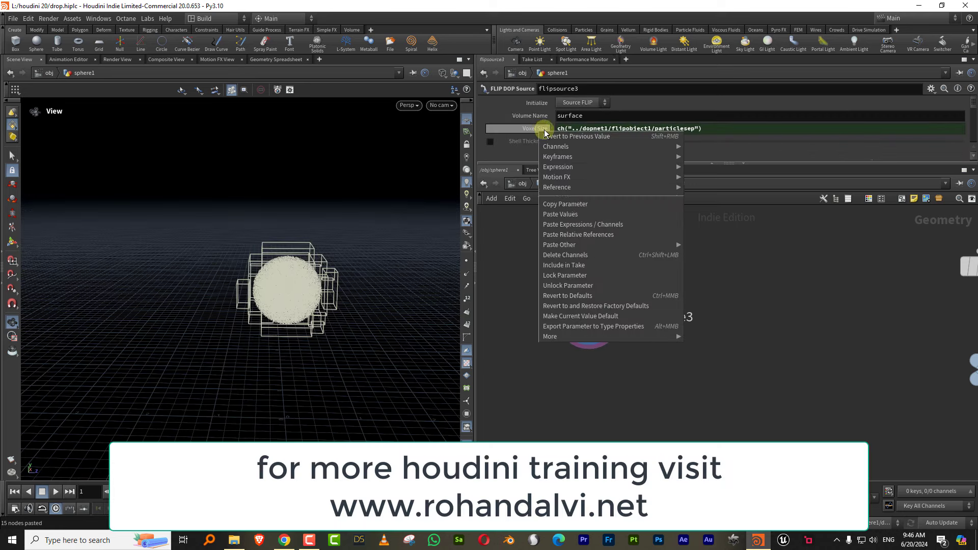
{"action": "left_click", "coordinate": [569, 255]}
- Enlarge the parameter area to reveal flipsource3's particle settings and view its particles close up
{"action": "left_click_drag", "start_coordinate": [572, 163], "coordinate": [572, 216]}
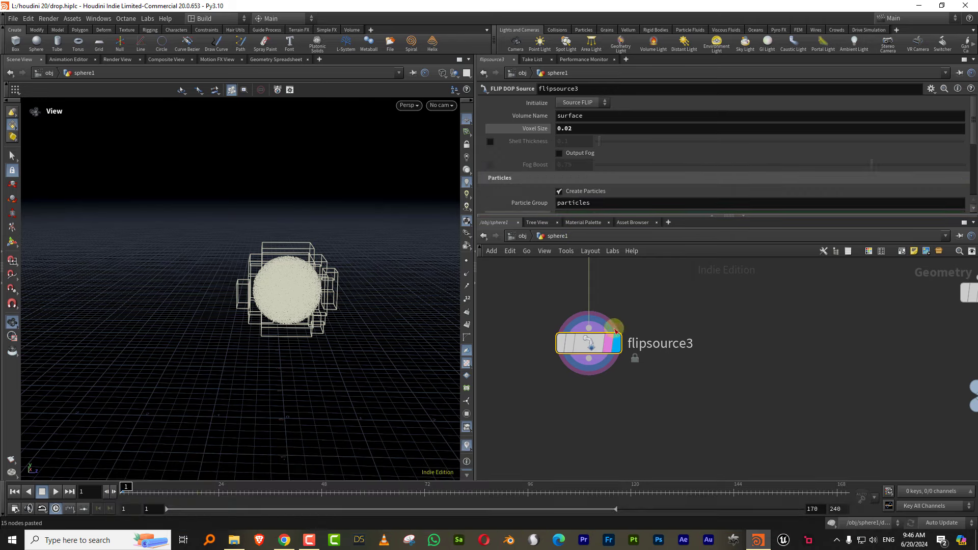
{"action": "key", "text": "w"}
{"action": "mouse_move", "coordinate": [305, 323]}
{"action": "left_mouse_down"}
{"action": "mouse_move", "coordinate": [308, 297]}
{"action": "mouse_move", "coordinate": [342, 278]}
{"action": "mouse_move", "coordinate": [310, 290]}
{"action": "mouse_move", "coordinate": [265, 286]}
{"action": "mouse_move", "coordinate": [229, 230]}
{"action": "left_mouse_up"}
{"action": "key", "text": "w"}
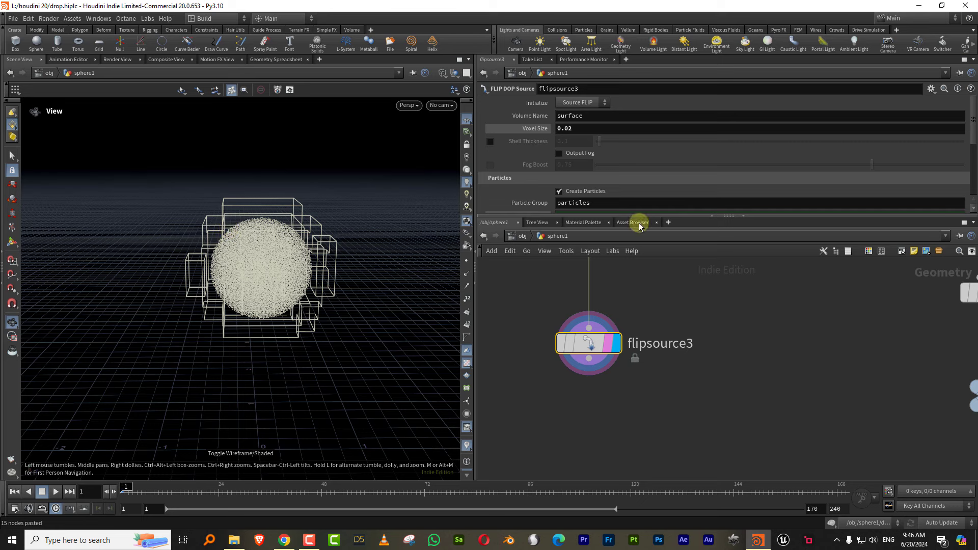
{"action": "left_click_drag", "start_coordinate": [612, 215], "coordinate": [611, 289]}
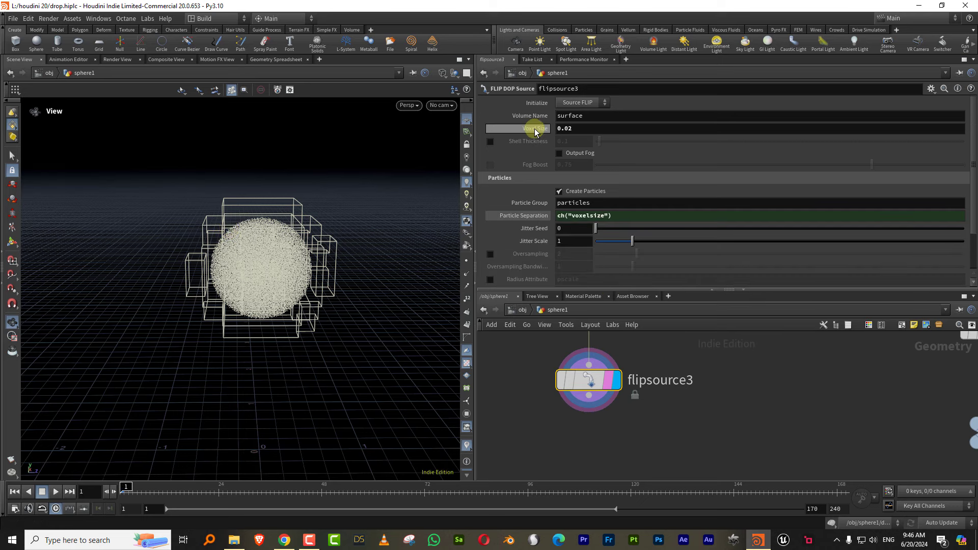
- Inspect the Voxel Size value and the channel expression behind flipsource3's Particle Separation
{"action": "left_click", "coordinate": [533, 130]}
{"action": "left_click", "coordinate": [531, 216]}
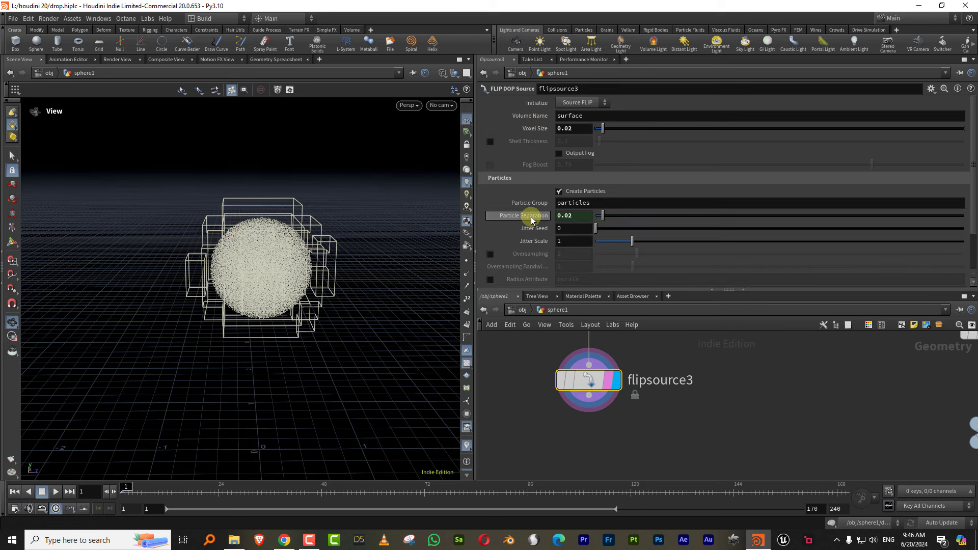
{"action": "left_click", "coordinate": [530, 218]}
{"action": "left_click", "coordinate": [531, 216]}
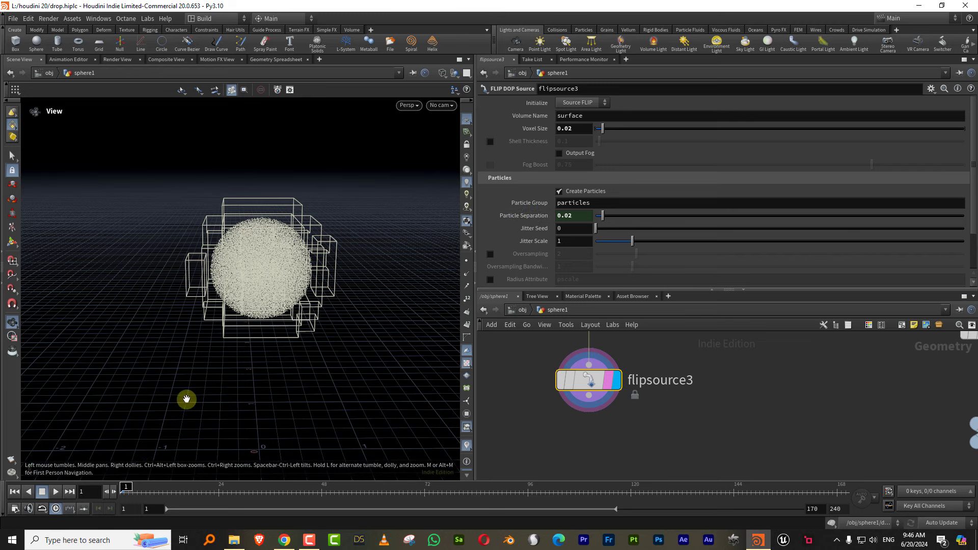
{"action": "left_click_drag", "start_coordinate": [136, 484], "coordinate": [185, 485]}
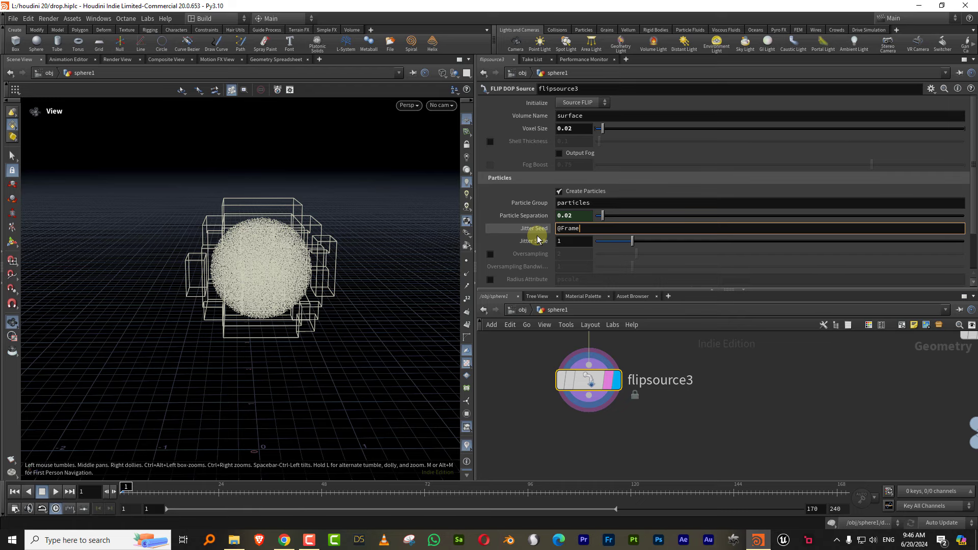
{"action": "key", "text": "Return"}
{"action": "left_click", "coordinate": [54, 492]}
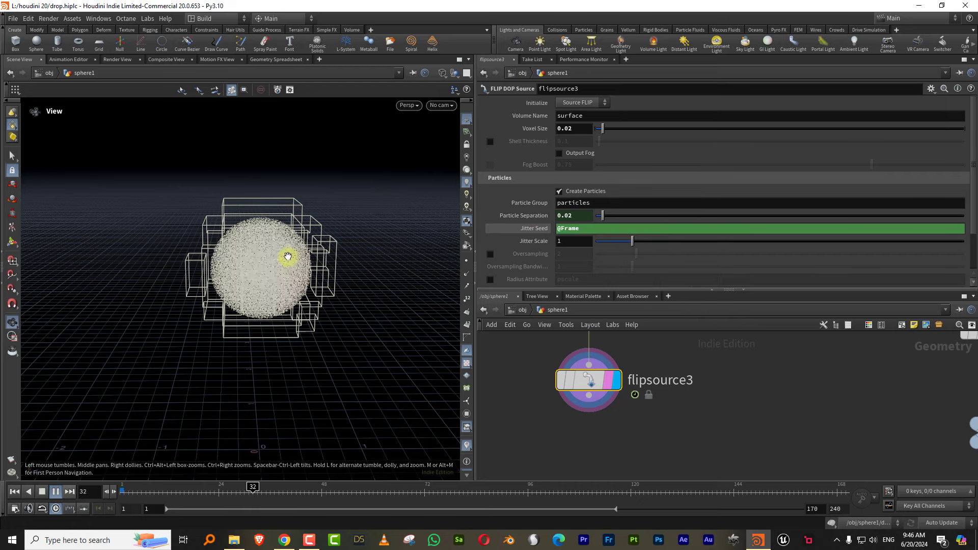
{"action": "left_click", "coordinate": [122, 492]}
{"action": "mouse_move", "coordinate": [116, 493]}
{"action": "left_mouse_down"}
{"action": "mouse_move", "coordinate": [194, 491]}
{"action": "mouse_move", "coordinate": [120, 493]}
{"action": "left_mouse_up"}
- Lay out the glass branch in a tidy column and move the glass and box branches away from the sphere branch
{"action": "left_click_drag", "start_coordinate": [713, 290], "coordinate": [713, 167]}
{"action": "scroll", "coordinate": [677, 328], "scroll_direction": "down", "scroll_amount": 8}
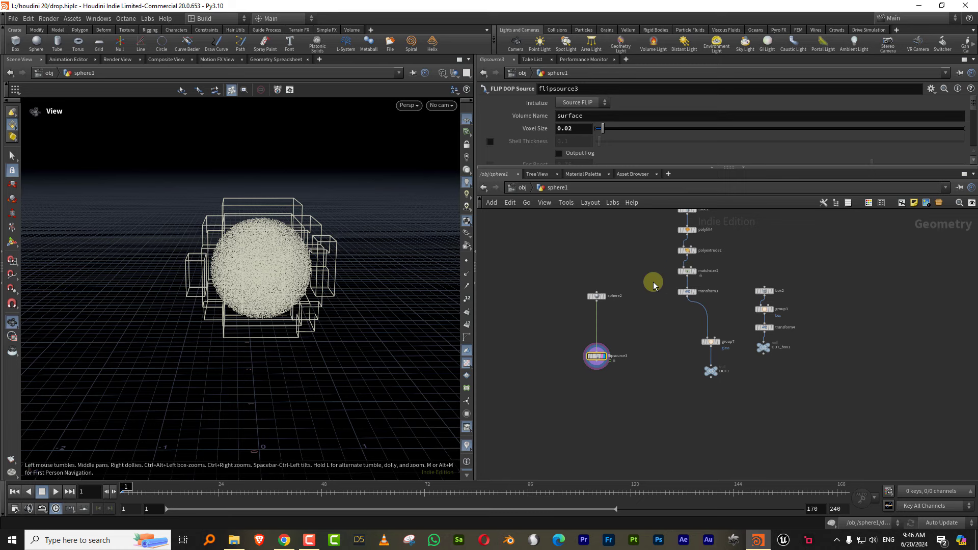
{"action": "left_click_drag", "start_coordinate": [637, 221], "coordinate": [710, 430]}
{"action": "key", "text": "shift+l"}
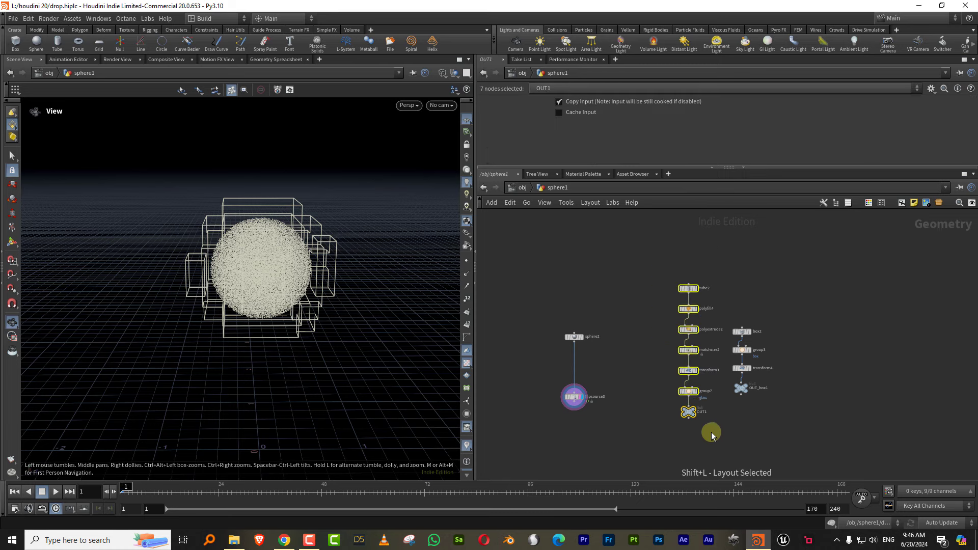
{"action": "scroll", "coordinate": [540, 418], "scroll_direction": "up", "scroll_amount": 3}
{"action": "left_click", "coordinate": [741, 368]}
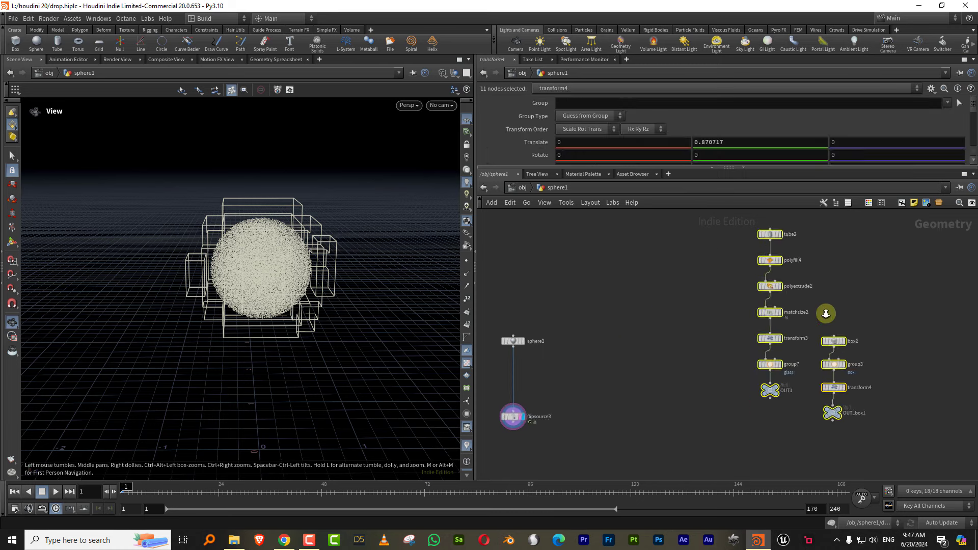
- Add a DOP Network node below flipsource3
{"action": "middle_click_drag", "start_coordinate": [558, 441], "coordinate": [727, 322]}
{"action": "scroll", "coordinate": [640, 349], "scroll_direction": "up", "scroll_amount": 3}
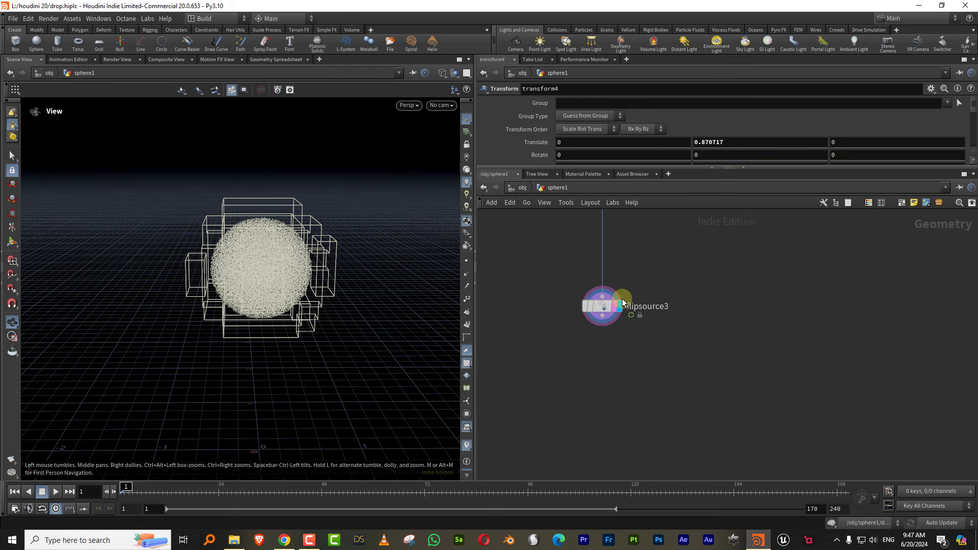
{"action": "middle_click_drag", "start_coordinate": [605, 287], "coordinate": [603, 265]}
{"action": "key", "text": "Tab"}
{"action": "type", "text": "dopnet"}
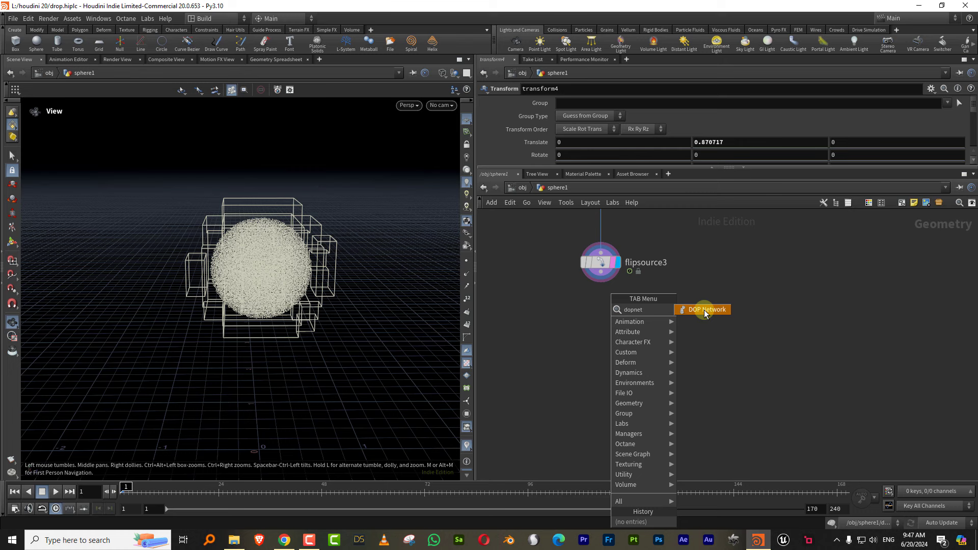
{"action": "left_click", "coordinate": [704, 311]}
{"action": "middle_click_drag", "start_coordinate": [749, 324], "coordinate": [628, 363]}
- Rename the new DOP Network node as liquid
{"action": "scroll", "coordinate": [629, 363], "scroll_direction": "down", "scroll_amount": 2}
{"action": "middle_click_drag", "start_coordinate": [567, 365], "coordinate": [659, 334]}
{"action": "scroll", "coordinate": [647, 338], "scroll_direction": "up", "scroll_amount": 3}
{"action": "double_click", "coordinate": [643, 375]}
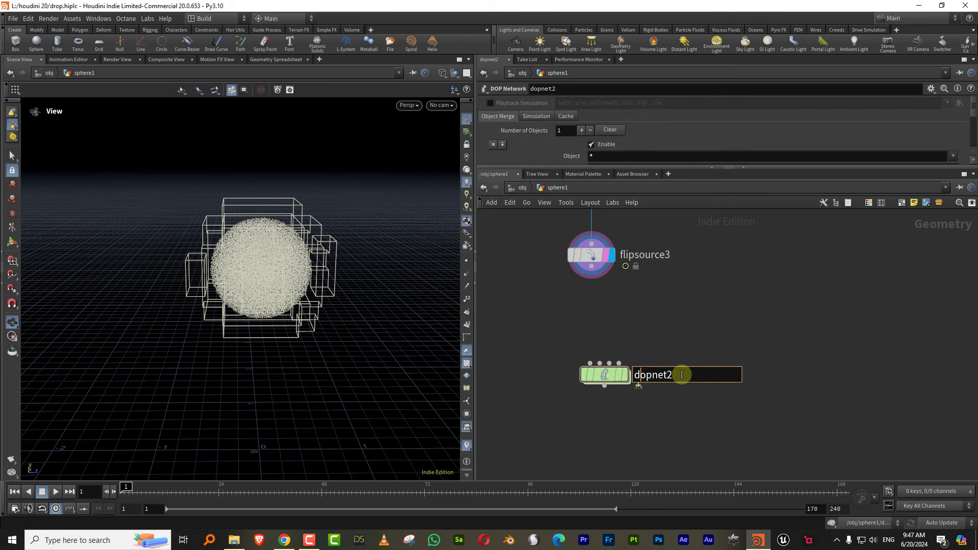
{"action": "type", "text": "liquid"}
{"action": "key", "text": "Return"}
- Rename the null at the end of the glass branch as OUT_glass
{"action": "scroll", "coordinate": [789, 323], "scroll_direction": "down", "scroll_amount": 5}
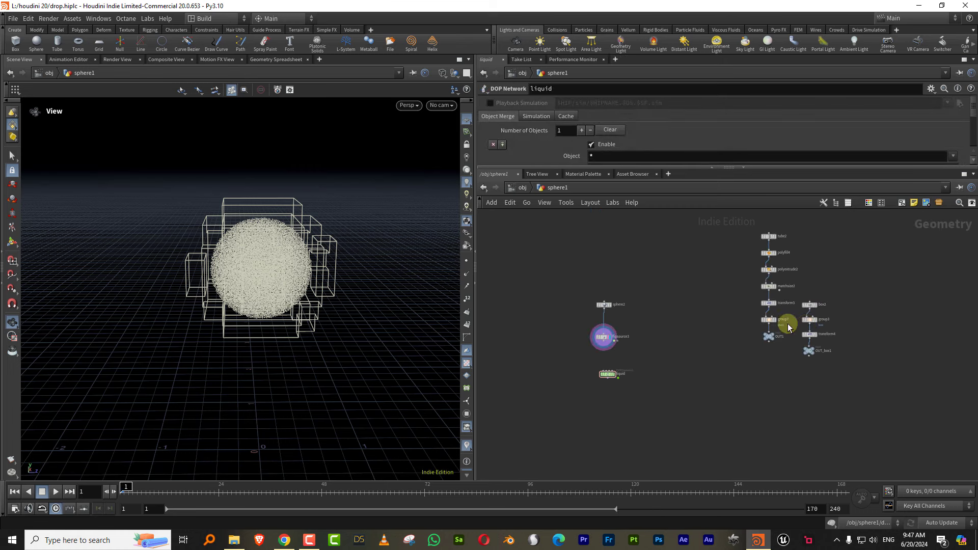
{"action": "scroll", "coordinate": [829, 312], "scroll_direction": "up", "scroll_amount": 5}
{"action": "double_click", "coordinate": [705, 329]}
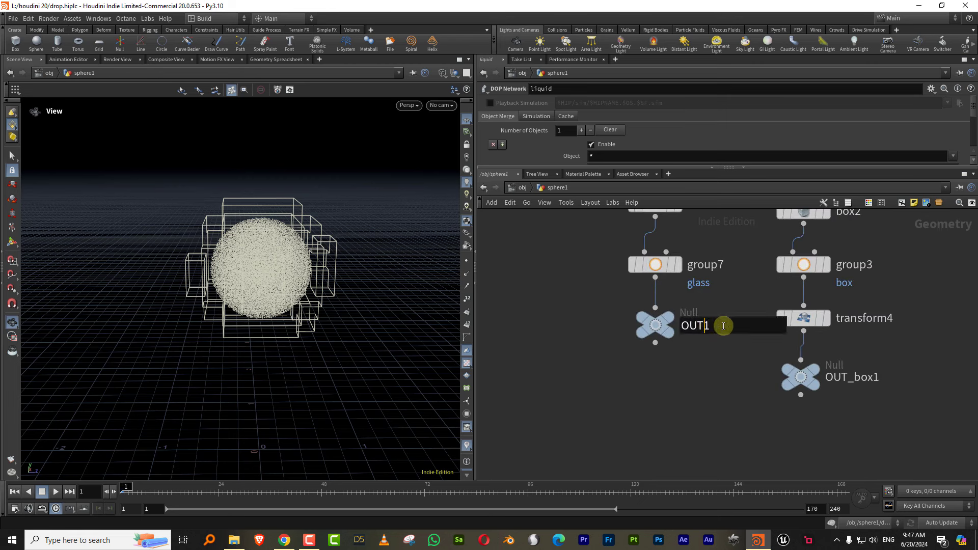
{"action": "type", "text": "_glass"}
{"action": "key", "text": "Return"}
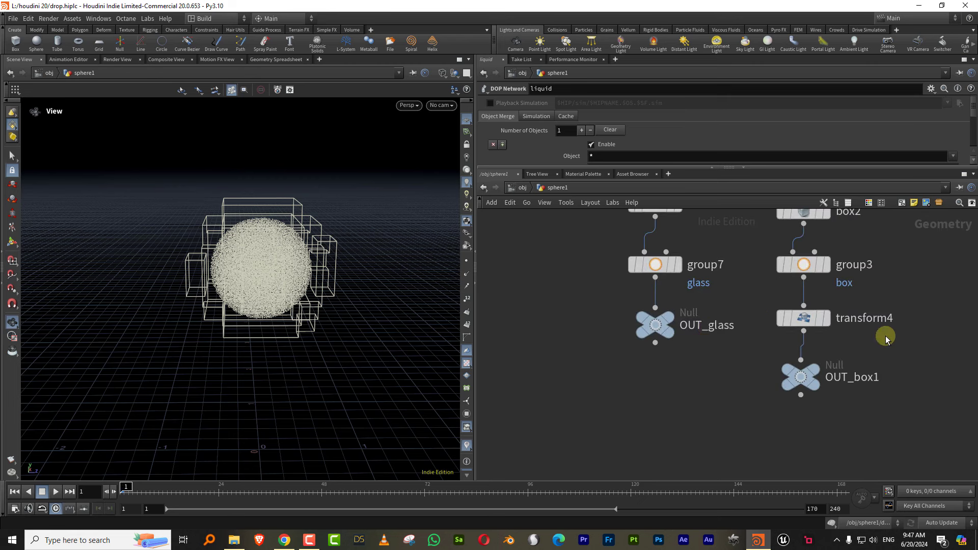
- Rename the null at the end of the box branch as OUT_icecube
{"action": "scroll", "coordinate": [547, 366], "scroll_direction": "down", "scroll_amount": 2}
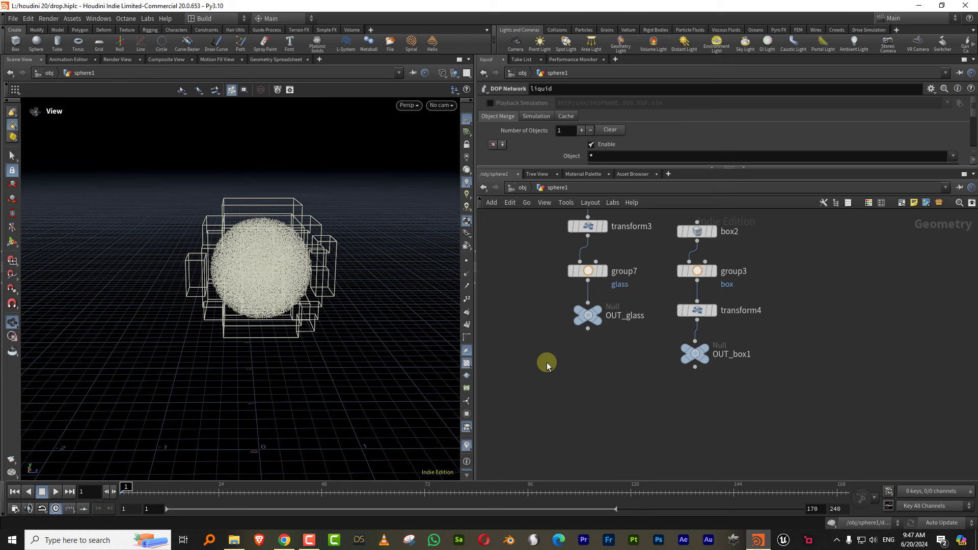
{"action": "double_click", "coordinate": [739, 357]}
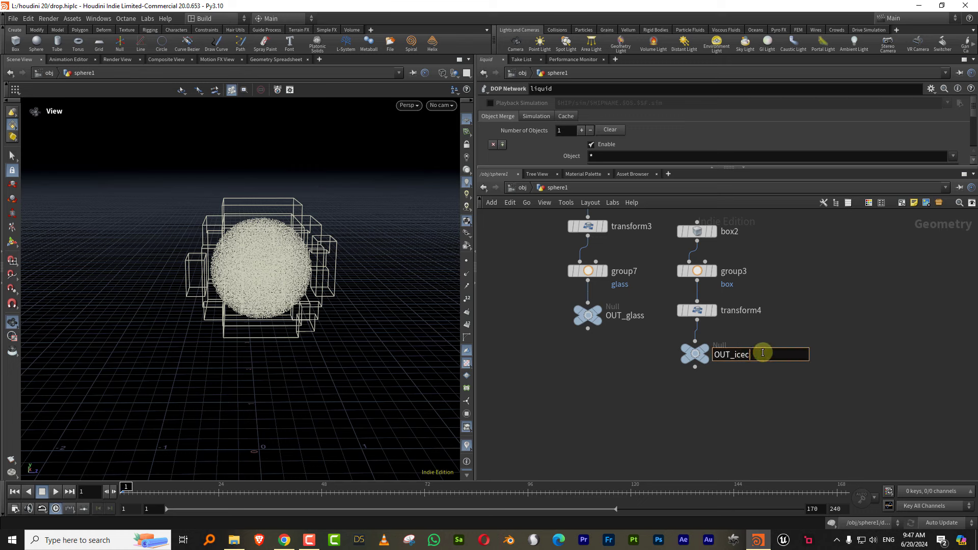
{"action": "type", "text": "icecude"}
{"action": "key", "text": "Return"}
- Connect flipsource3's output to the first input of the liquid DOP network
{"action": "scroll", "coordinate": [764, 346], "scroll_direction": "down", "scroll_amount": 3}
{"action": "middle_click_drag", "start_coordinate": [576, 346], "coordinate": [866, 326]}
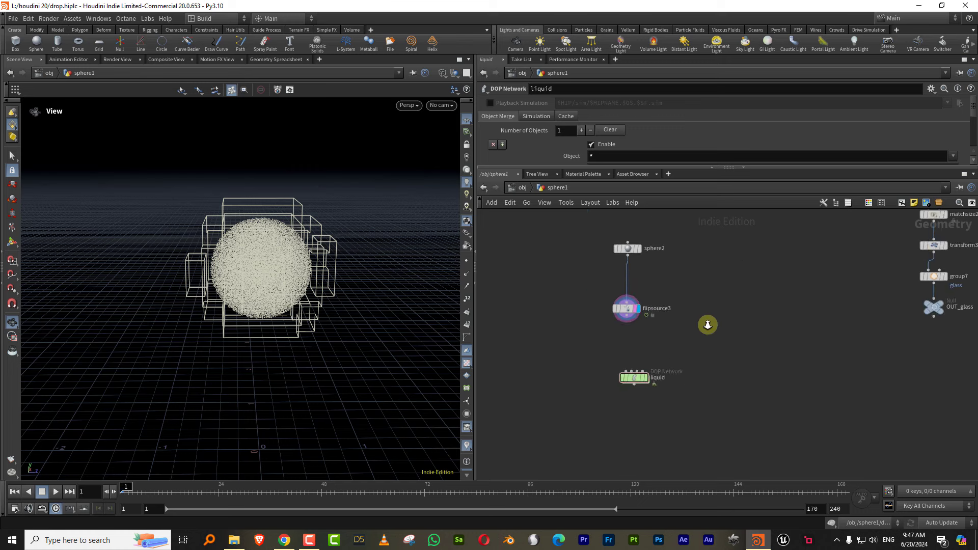
{"action": "scroll", "coordinate": [670, 333], "scroll_direction": "up", "scroll_amount": 3}
{"action": "left_click_drag", "start_coordinate": [607, 307], "coordinate": [600, 384]}
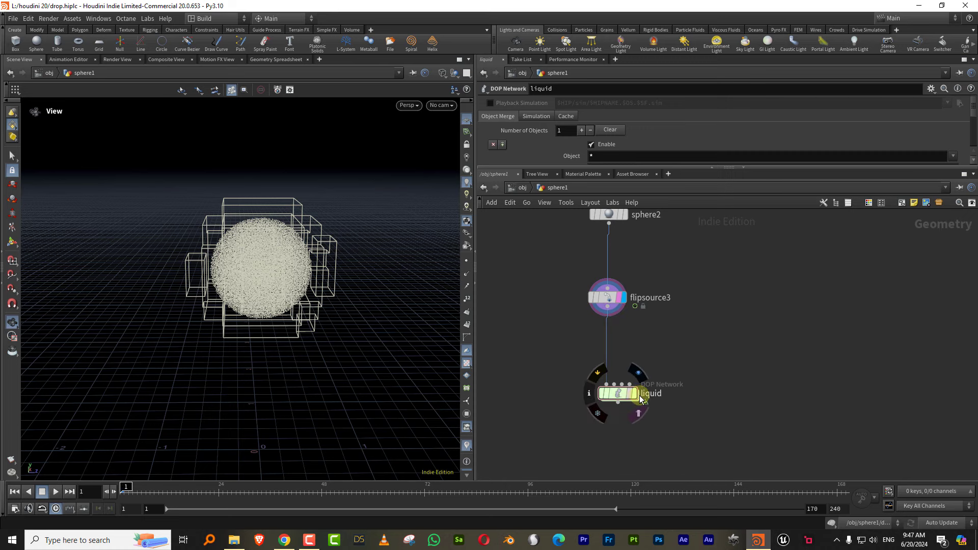
- Go inside the liquid DOP network and place a FLIP Object above the output node
{"action": "double_click", "coordinate": [617, 393]}
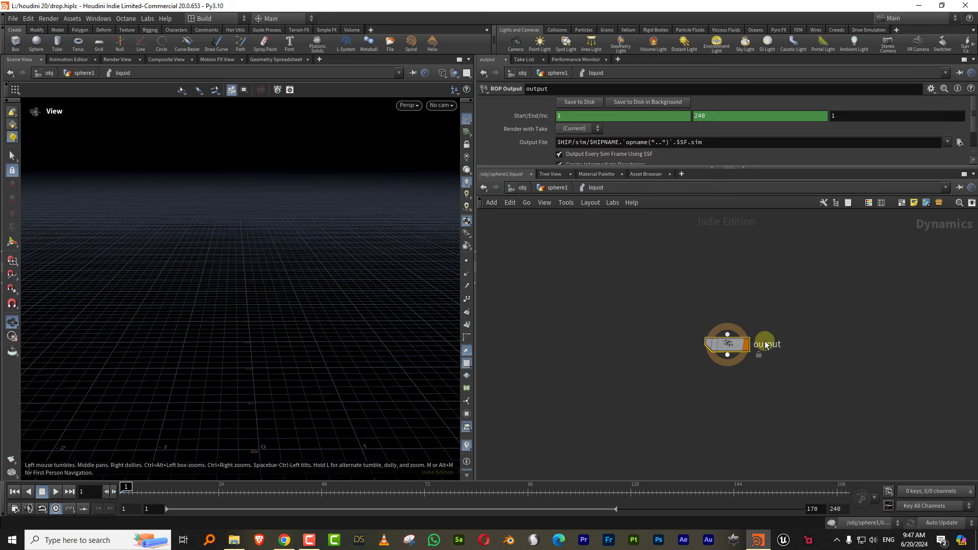
{"action": "key", "text": "Tab"}
{"action": "type", "text": "fli"}
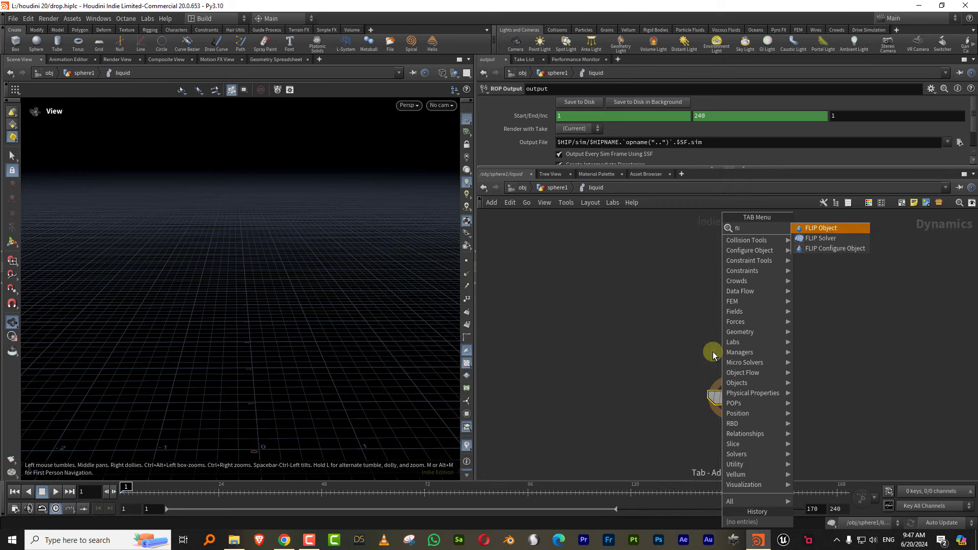
{"action": "key", "text": "Return"}
{"action": "left_click", "coordinate": [712, 279]}
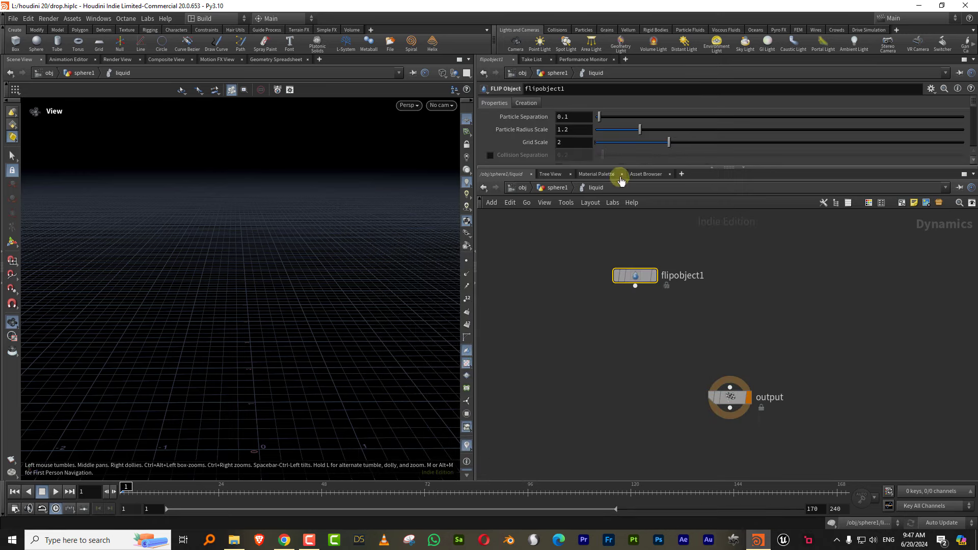
- Clear the default fluid path from the FLIP object's SOP Path
{"action": "left_click_drag", "start_coordinate": [632, 169], "coordinate": [726, 263]}
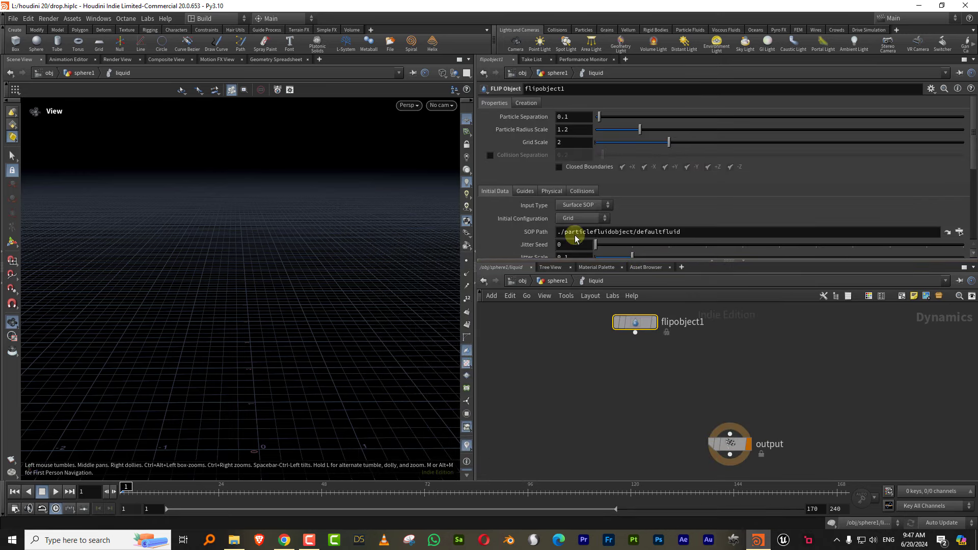
{"action": "left_click_drag", "start_coordinate": [689, 234], "coordinate": [524, 245]}
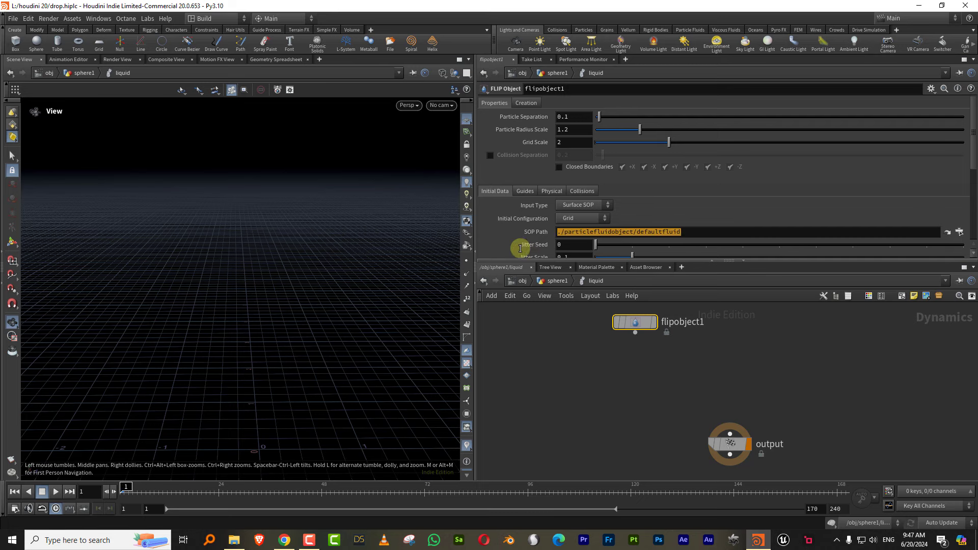
{"action": "key", "text": "BackSpace"}
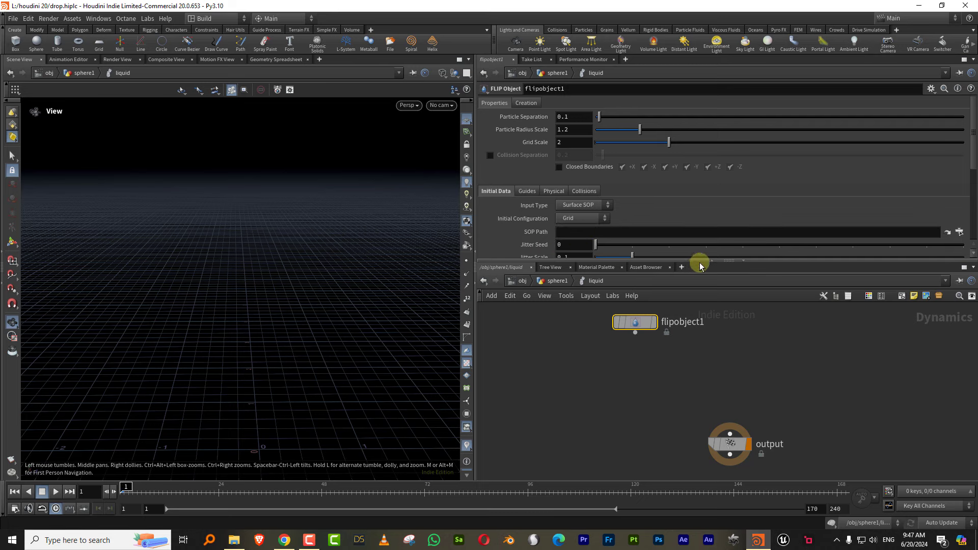
- Add a FLIP Solver below the FLIP object and connect the FLIP object to the solver's first input
{"action": "left_click_drag", "start_coordinate": [700, 266], "coordinate": [690, 197]}
{"action": "key", "text": "Tab"}
{"action": "type", "text": "flips"}
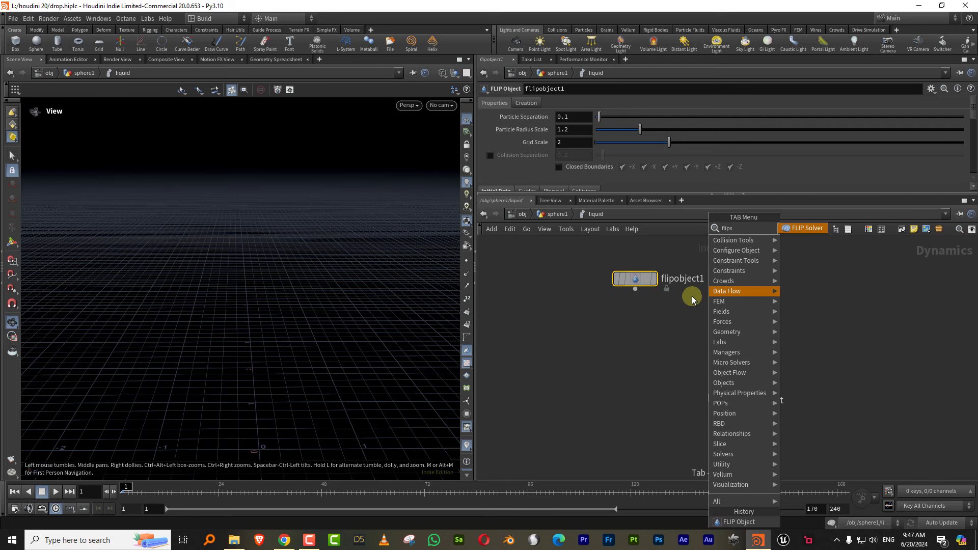
{"action": "left_click", "coordinate": [805, 229]}
{"action": "left_click", "coordinate": [695, 332]}
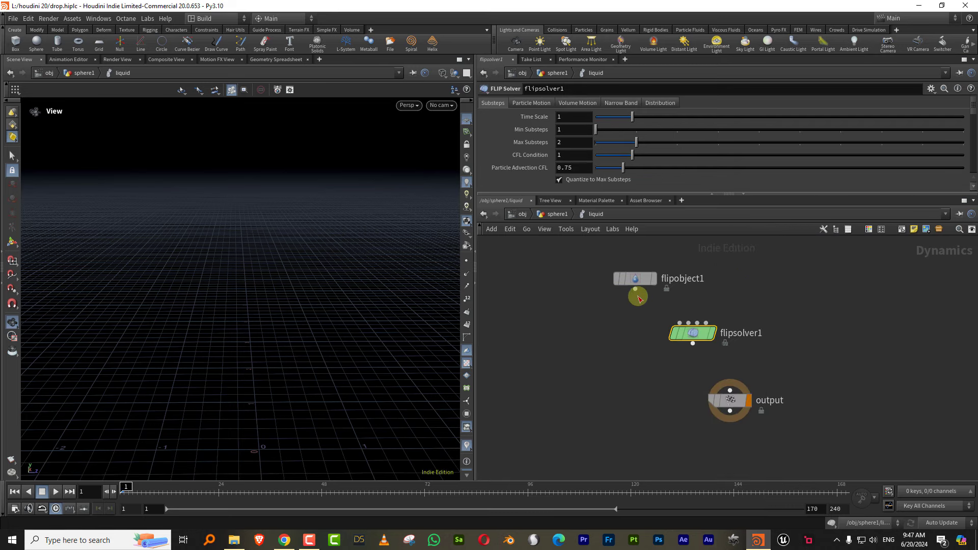
{"action": "left_click_drag", "start_coordinate": [635, 289], "coordinate": [679, 323]}
{"action": "left_click_drag", "start_coordinate": [770, 311], "coordinate": [650, 353]}
- Add a Gravity Force node below the FLIP solver
{"action": "middle_click_drag", "start_coordinate": [774, 349], "coordinate": [796, 304]}
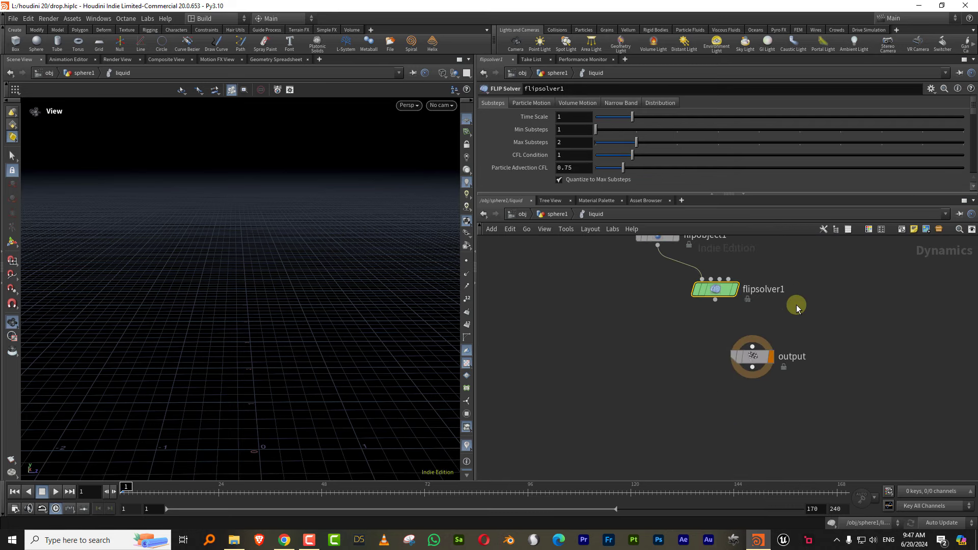
{"action": "key", "text": "Tab"}
{"action": "type", "text": "gra"}
{"action": "left_click", "coordinate": [884, 214]}
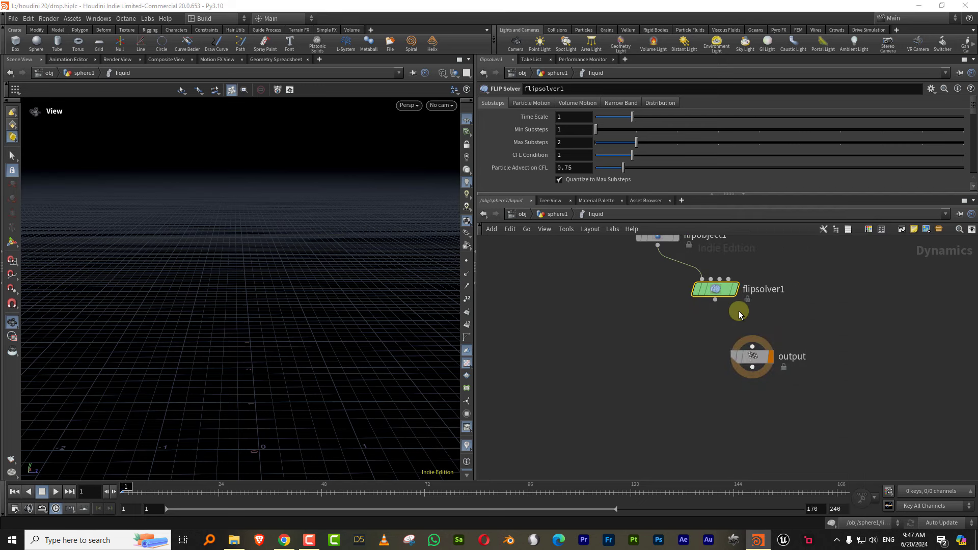
{"action": "left_click", "coordinate": [726, 320]}
- Move the output node lower and wire the FLIP solver through the gravity node into the output
{"action": "left_click_drag", "start_coordinate": [753, 357], "coordinate": [740, 423]}
{"action": "left_click_drag", "start_coordinate": [715, 325], "coordinate": [715, 356]}
{"action": "left_click_drag", "start_coordinate": [715, 366], "coordinate": [739, 416]}
{"action": "middle_click_drag", "start_coordinate": [764, 333], "coordinate": [772, 364]}
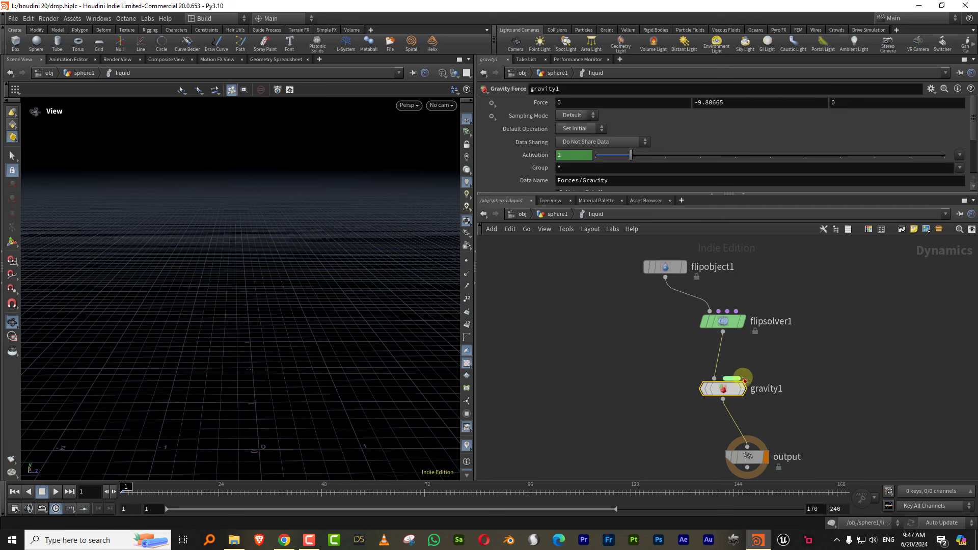
- Examine the FLIP solver's Particle Motion and Volume Motion settings, including its volume limits
{"action": "left_click_drag", "start_coordinate": [693, 196], "coordinate": [708, 232]}
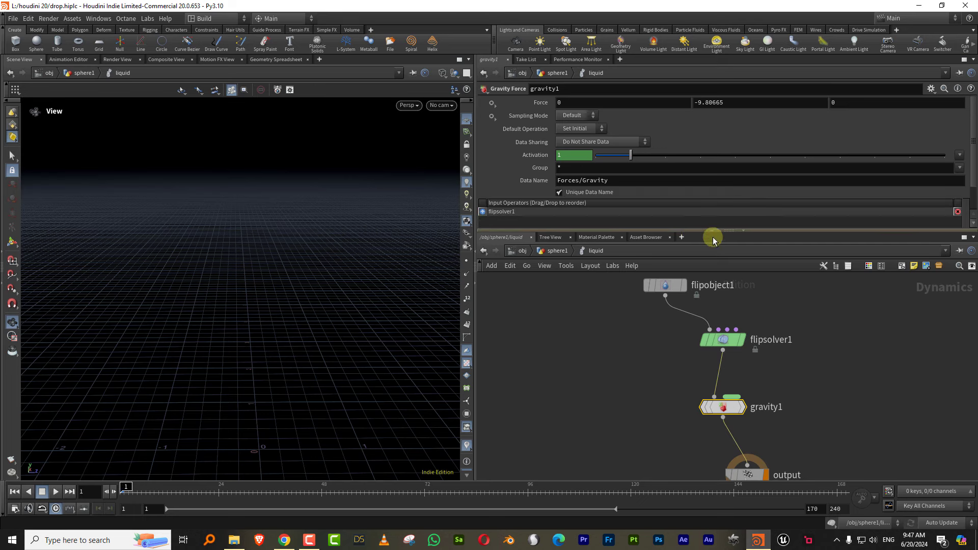
{"action": "middle_click_drag", "start_coordinate": [783, 313], "coordinate": [734, 387]}
{"action": "middle_click_drag", "start_coordinate": [707, 352], "coordinate": [731, 306]}
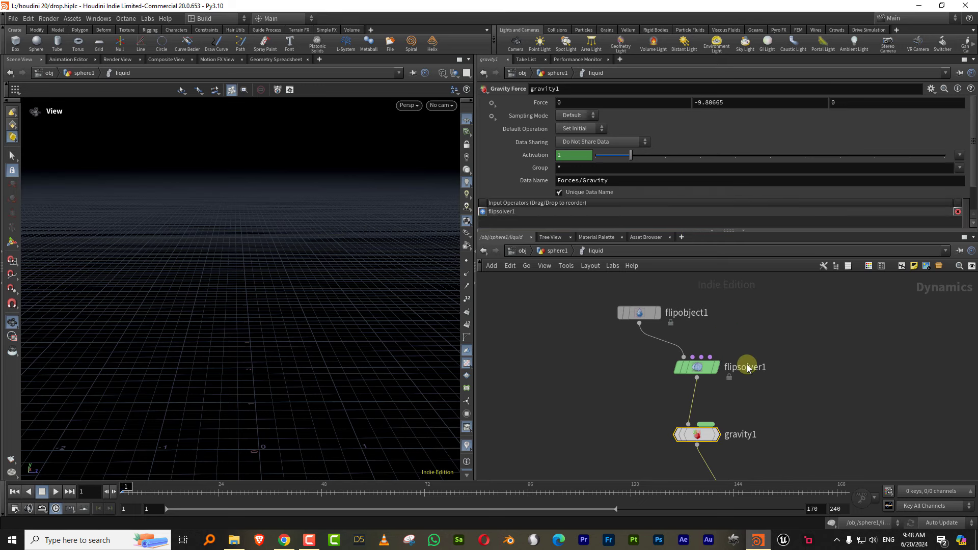
{"action": "left_click", "coordinate": [708, 368]}
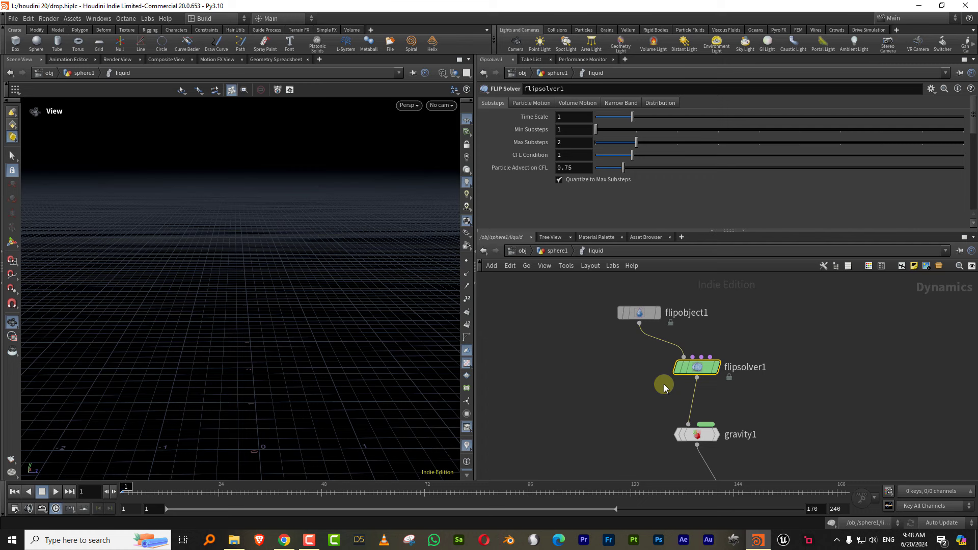
{"action": "left_click", "coordinate": [537, 103]}
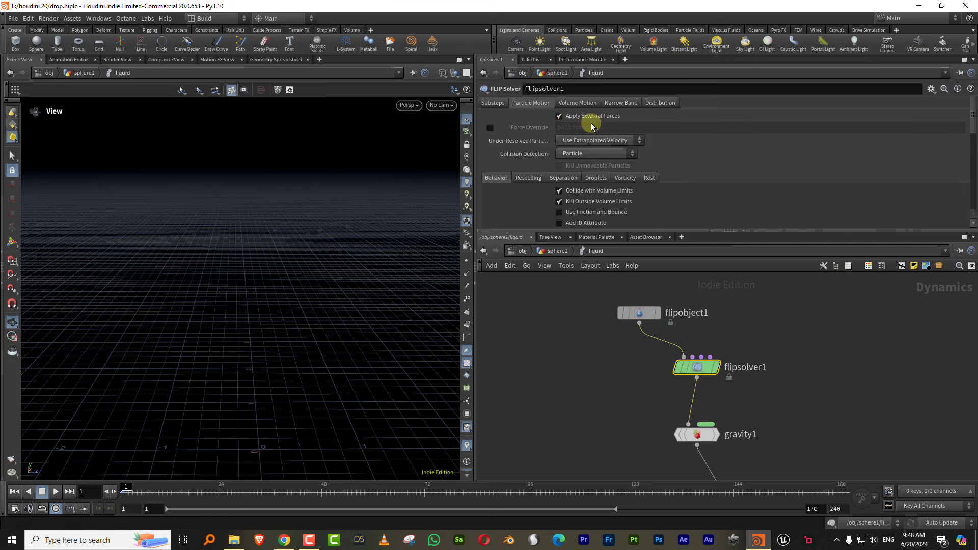
{"action": "left_click", "coordinate": [578, 103]}
{"action": "left_click_drag", "start_coordinate": [625, 232], "coordinate": [627, 309]}
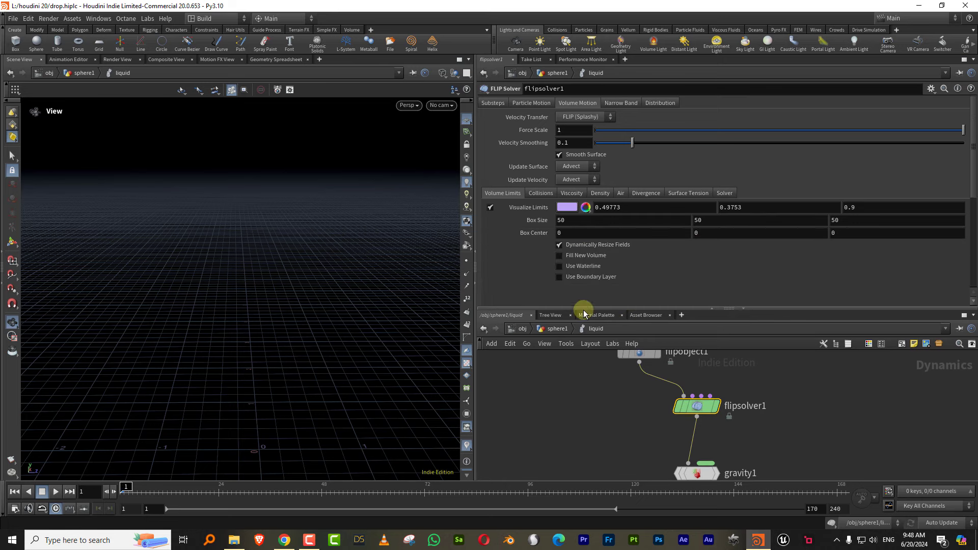
- Back in the sphere1 network, display the glass branch's transform3 in front view and raise the glass to about 0.158 in Y
{"action": "left_click", "coordinate": [567, 328]}
{"action": "left_click_drag", "start_coordinate": [612, 308], "coordinate": [614, 191]}
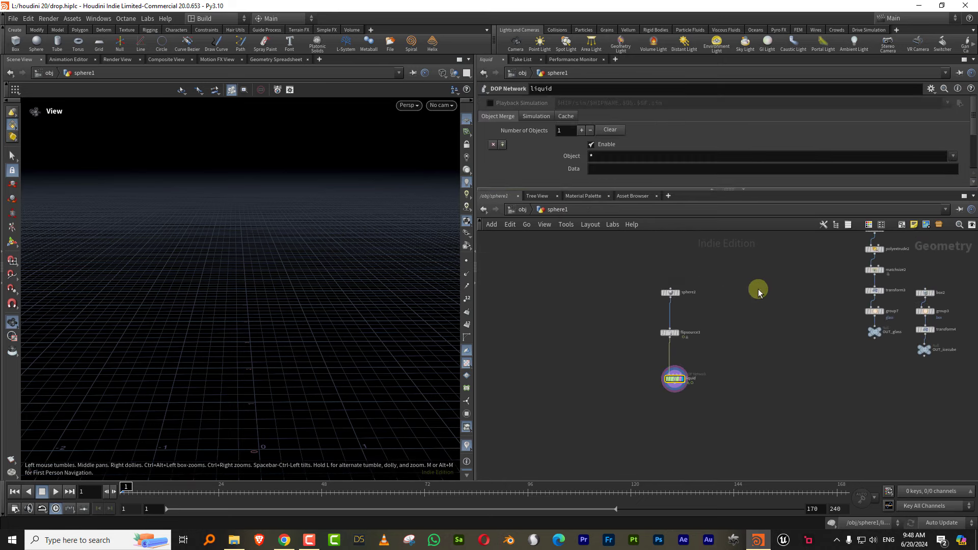
{"action": "scroll", "coordinate": [763, 353], "scroll_direction": "up", "scroll_amount": 5}
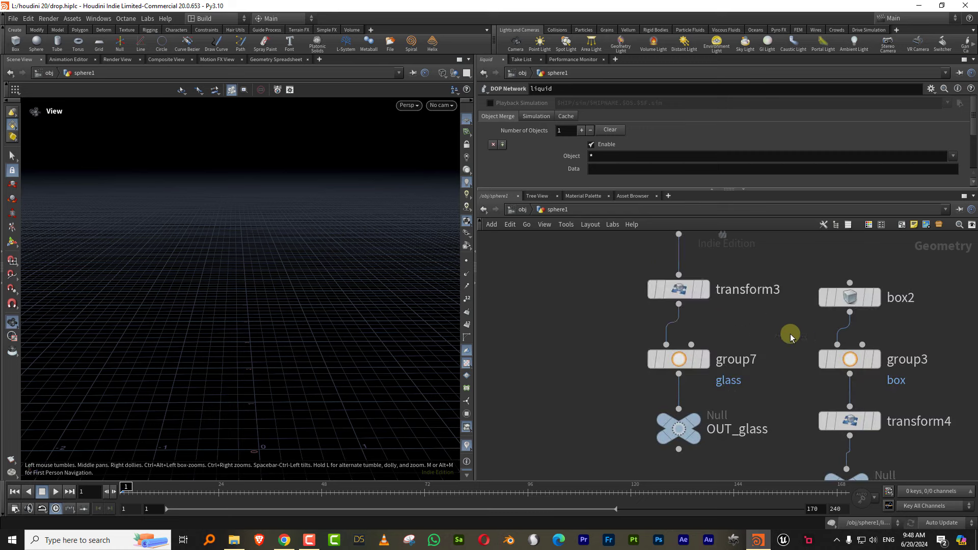
{"action": "left_click", "coordinate": [702, 290]}
{"action": "key", "text": "space+2"}
{"action": "key", "text": "space+3"}
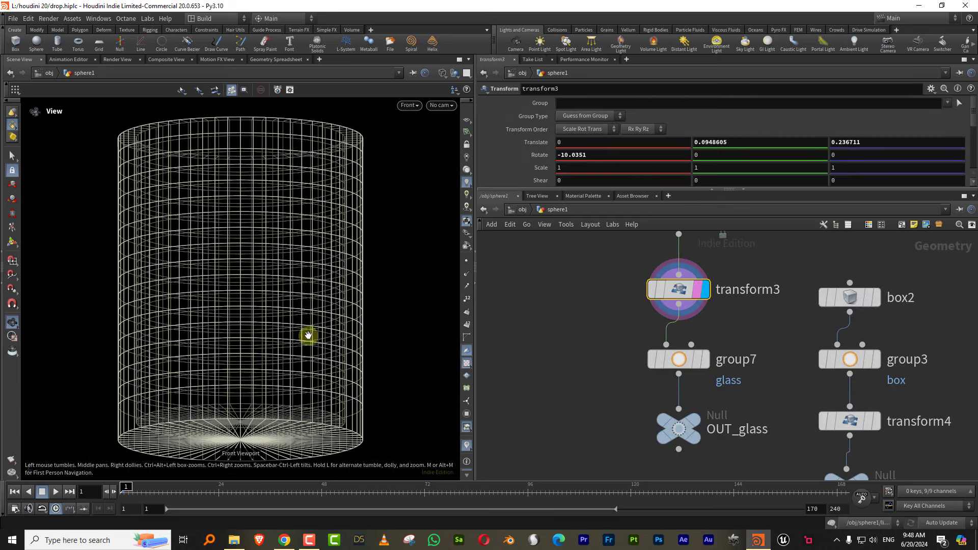
{"action": "right_click_drag", "start_coordinate": [307, 336], "coordinate": [264, 359]}
{"action": "left_click", "coordinate": [466, 124]}
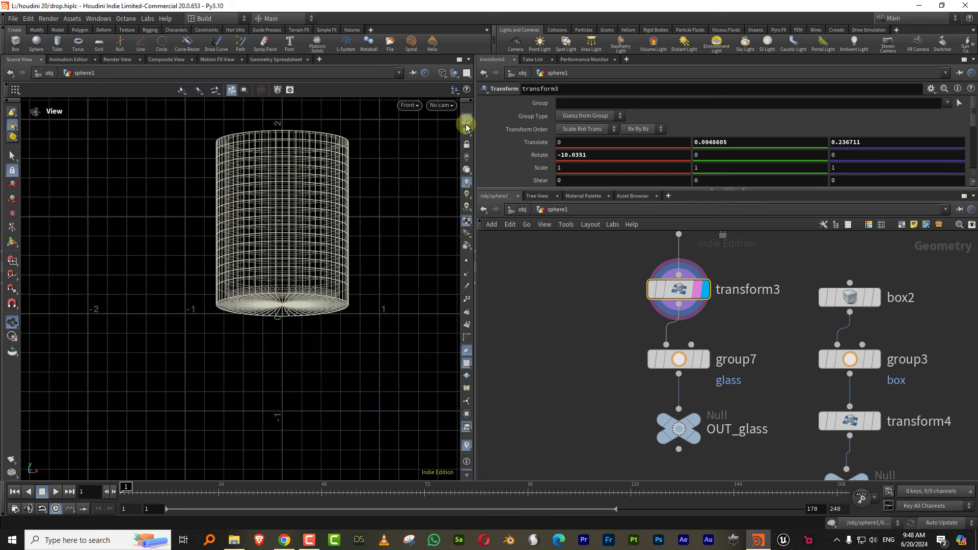
{"action": "middle_click_drag", "start_coordinate": [718, 338], "coordinate": [738, 372]}
{"action": "key", "text": "Return"}
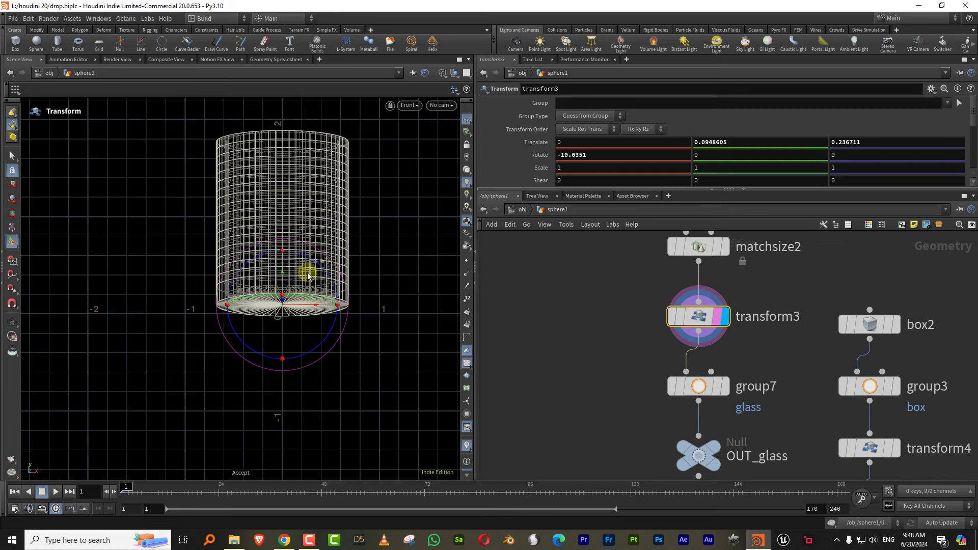
{"action": "key", "text": "t"}
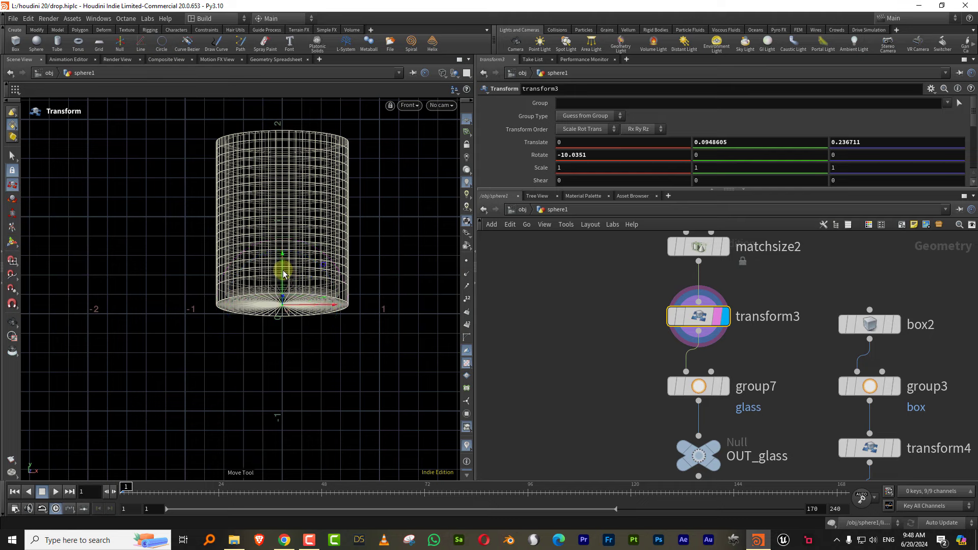
{"action": "left_click_drag", "start_coordinate": [282, 273], "coordinate": [284, 265]}
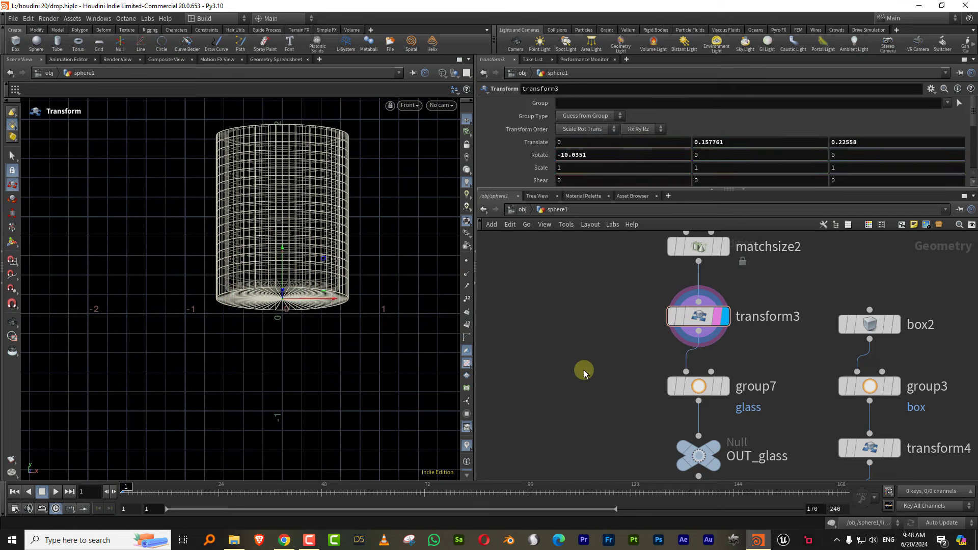
- Return inside the liquid network and set the FLIP solver's volume limit Box Center Y to the expression ch("limit_sizey")/2
{"action": "middle_click_drag", "start_coordinate": [596, 372], "coordinate": [820, 287]}
{"action": "left_click", "coordinate": [564, 425]}
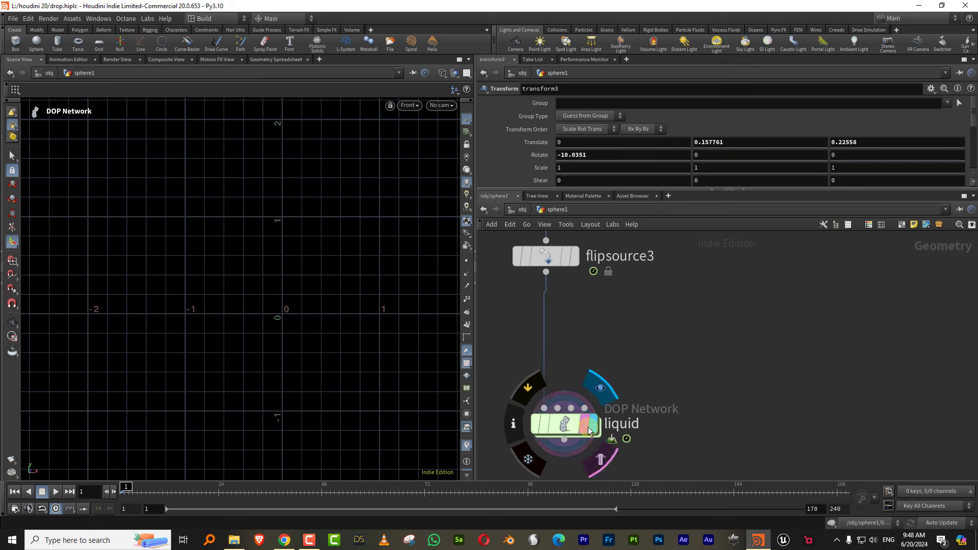
{"action": "double_click", "coordinate": [565, 426]}
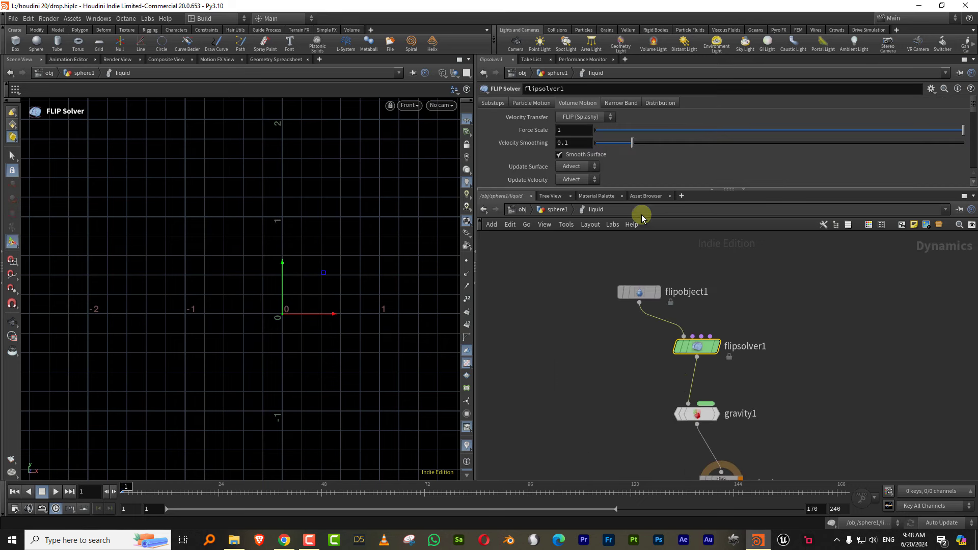
{"action": "left_click_drag", "start_coordinate": [653, 189], "coordinate": [648, 276]}
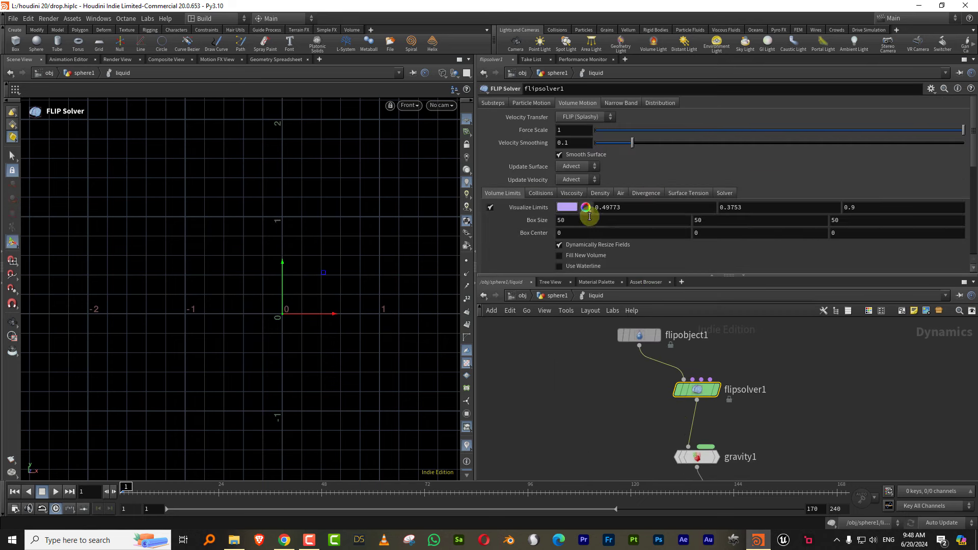
{"action": "right_click", "coordinate": [711, 220]}
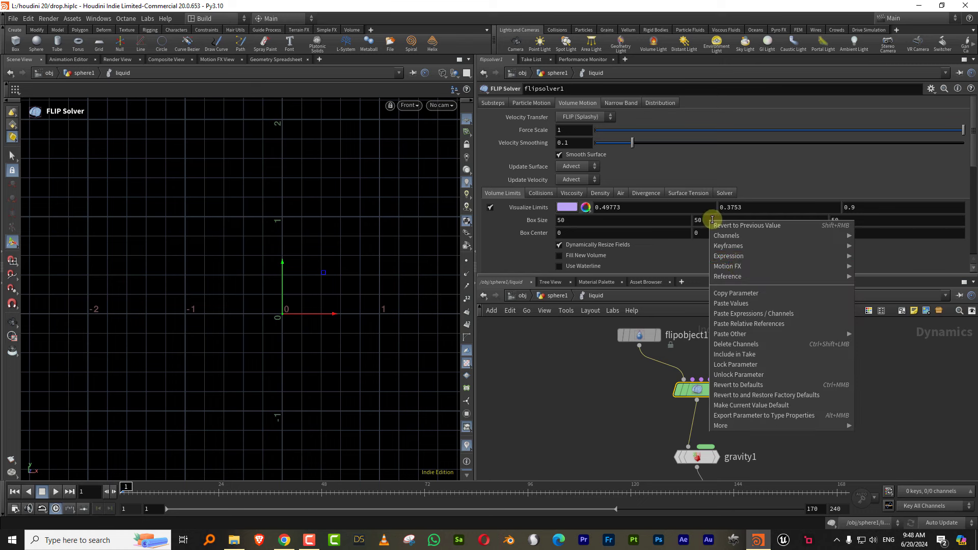
{"action": "left_click", "coordinate": [738, 292]}
{"action": "right_click", "coordinate": [716, 231]}
{"action": "left_click", "coordinate": [820, 335]}
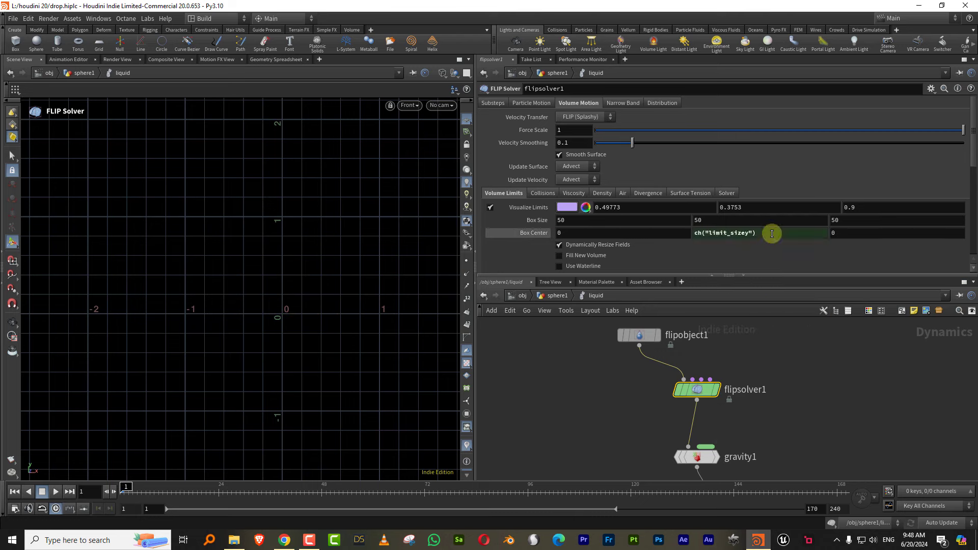
{"action": "left_click", "coordinate": [772, 236]}
{"action": "type", "text": "/2"}
{"action": "key", "text": "Return"}
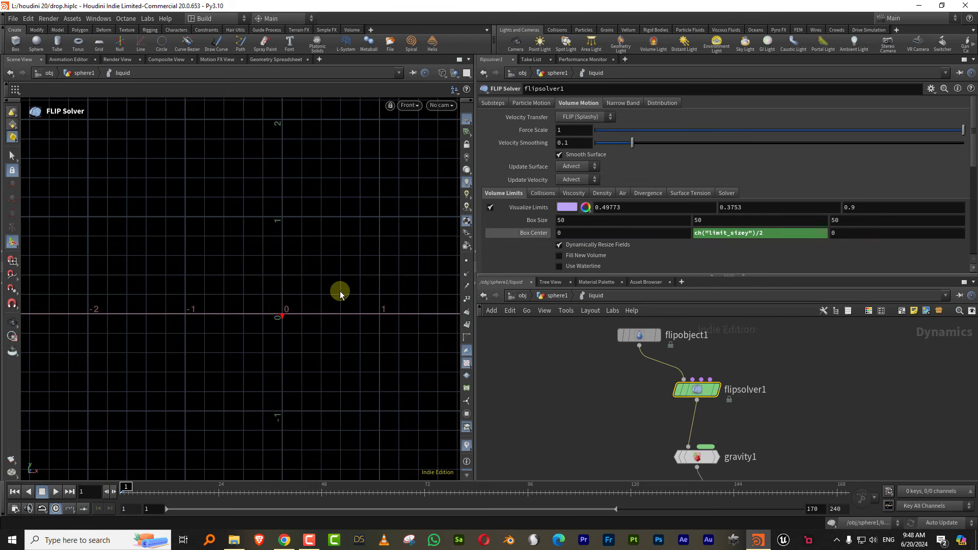
- Set the FLIP solver's volume limit Box Size to 2, 5, 2
{"action": "key", "text": "Escape"}
{"action": "scroll", "coordinate": [192, 393], "scroll_direction": "down", "scroll_amount": 10}
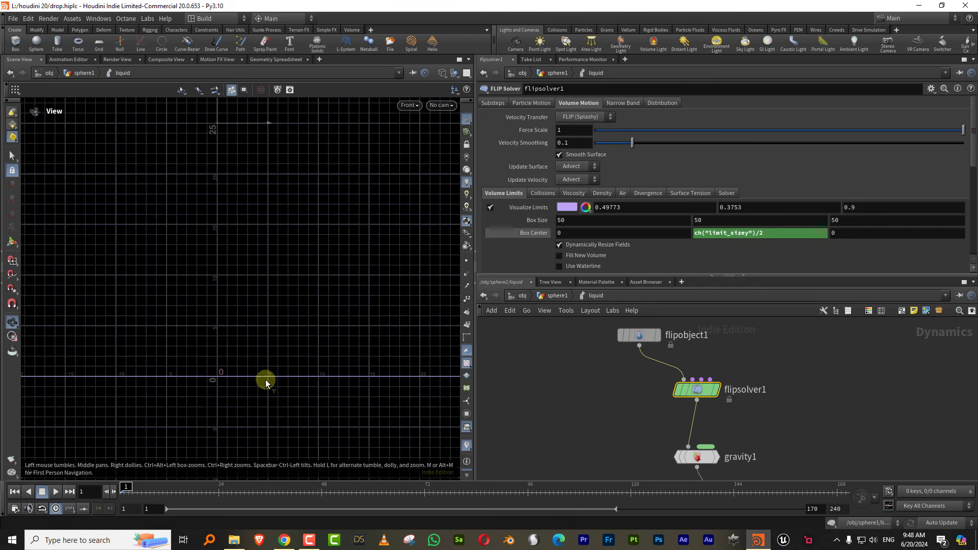
{"action": "left_click_drag", "start_coordinate": [582, 220], "coordinate": [535, 240]}
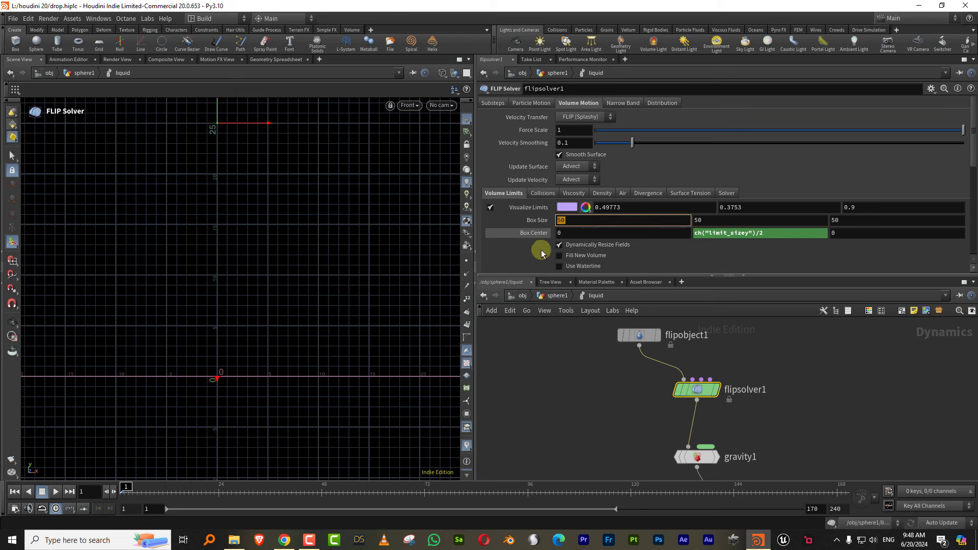
{"action": "type", "text": "2"}
{"action": "key", "text": "Tab"}
{"action": "type", "text": "5"}
{"action": "key", "text": "Tab"}
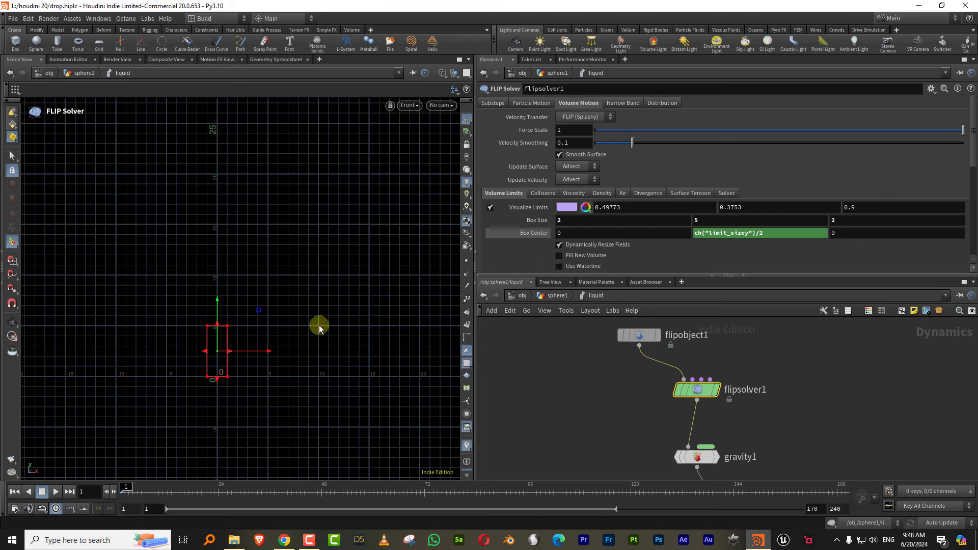
- Change the volume limit Box Size to 3 in both X and Z
{"action": "middle_click_drag", "start_coordinate": [244, 352], "coordinate": [323, 286], "text": "alt"}
{"action": "scroll", "coordinate": [323, 285], "scroll_direction": "up", "scroll_amount": 5}
{"action": "left_click", "coordinate": [570, 220]}
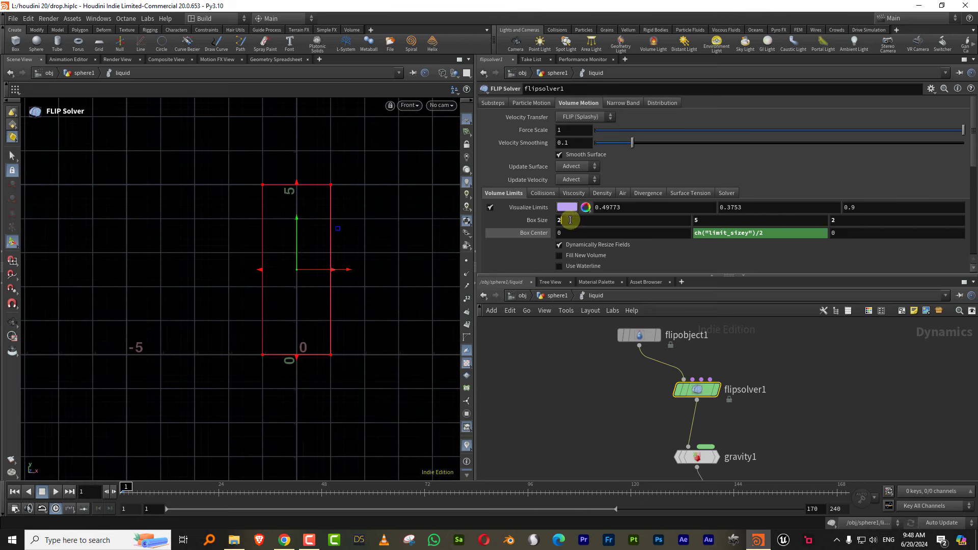
{"action": "key", "text": "BackSpace"}
{"action": "type", "text": "3"}
{"action": "key", "text": "Tab"}
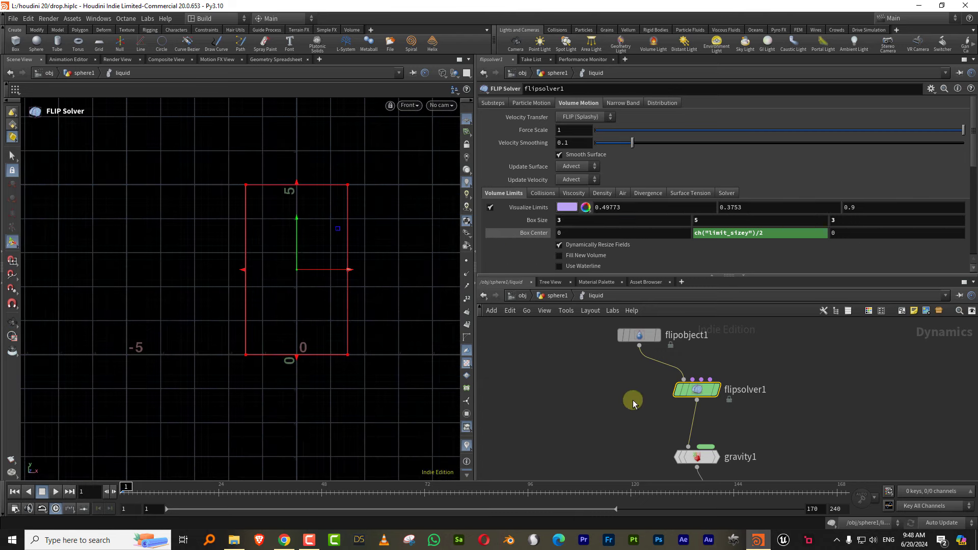
- Add a Volume Source node above the FLIP solver, beside the FLIP object
{"action": "middle_click_drag", "start_coordinate": [605, 389], "coordinate": [643, 387]}
{"action": "middle_click_drag", "start_coordinate": [779, 331], "coordinate": [696, 370]}
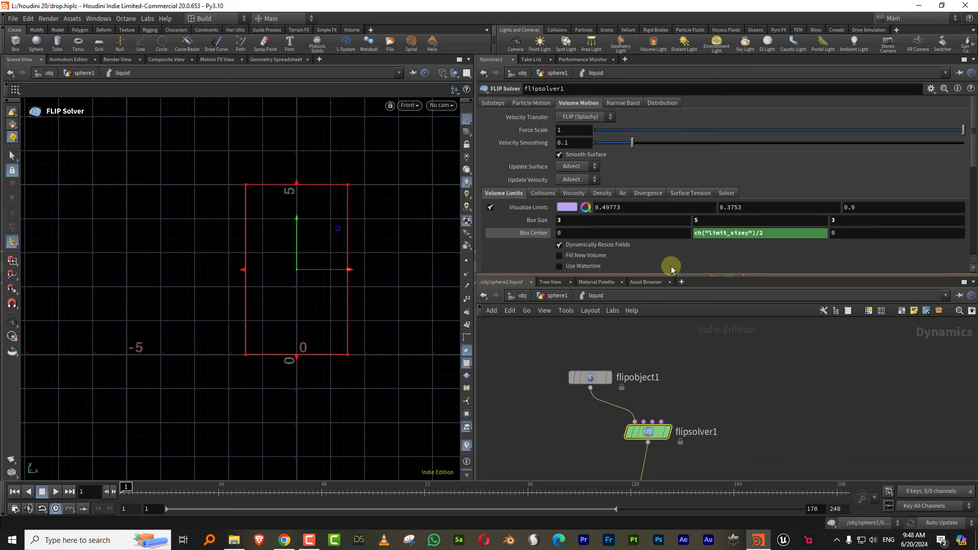
{"action": "left_click_drag", "start_coordinate": [671, 275], "coordinate": [672, 185]}
{"action": "middle_click_drag", "start_coordinate": [723, 301], "coordinate": [683, 291]}
{"action": "key", "text": "Tab"}
{"action": "type", "text": "v"}
{"action": "key", "text": "BackSpace"}
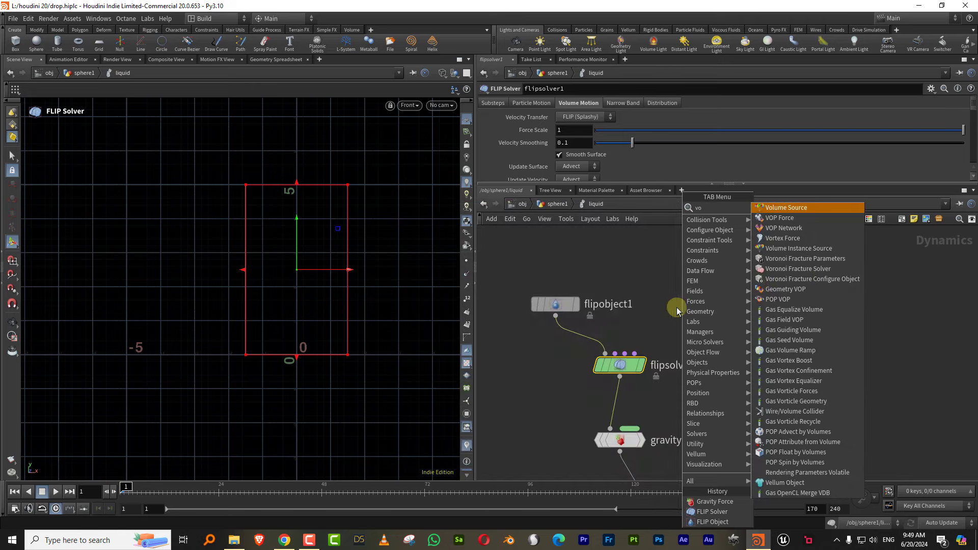
{"action": "type", "text": "source"}
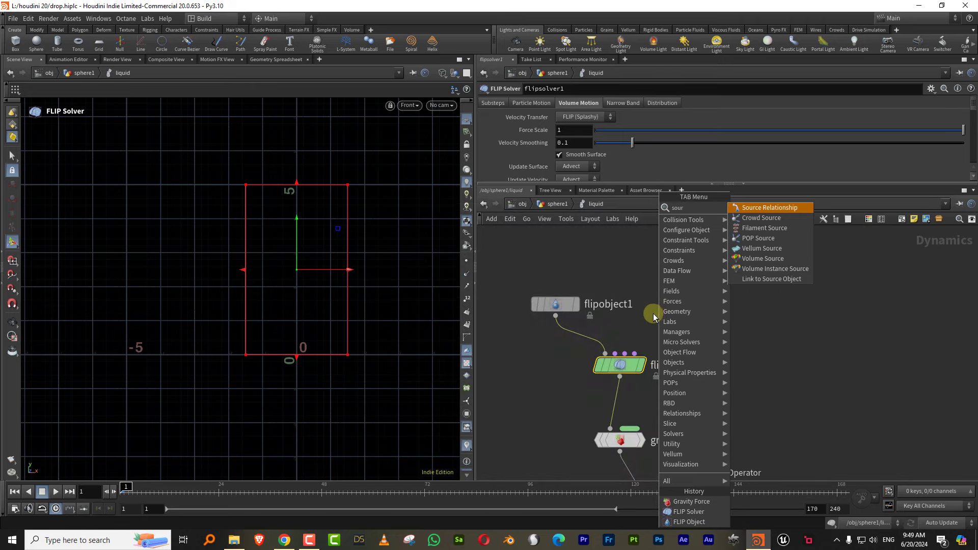
{"action": "left_click", "coordinate": [779, 260]}
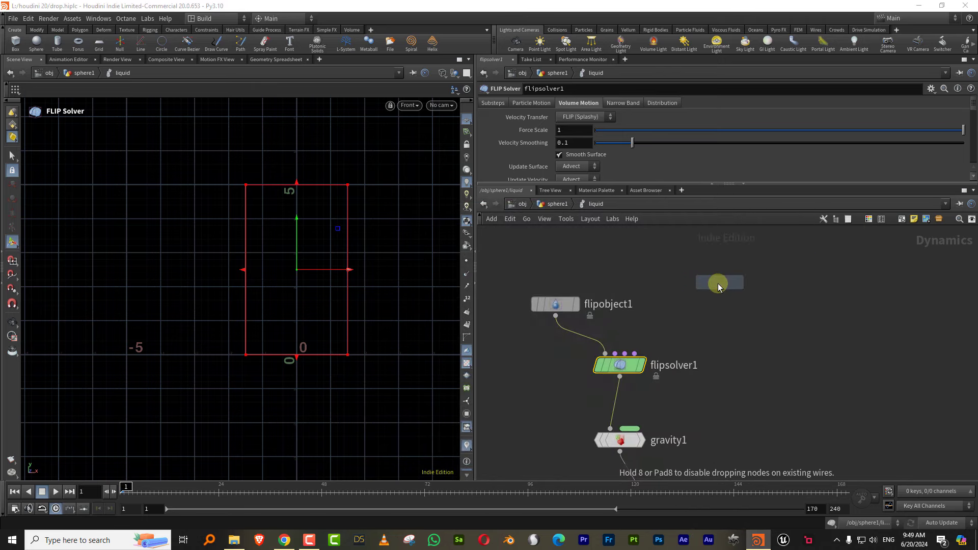
{"action": "left_click", "coordinate": [718, 281]}
- Rename the new Volume Source node to fluidball
{"action": "double_click", "coordinate": [782, 283]}
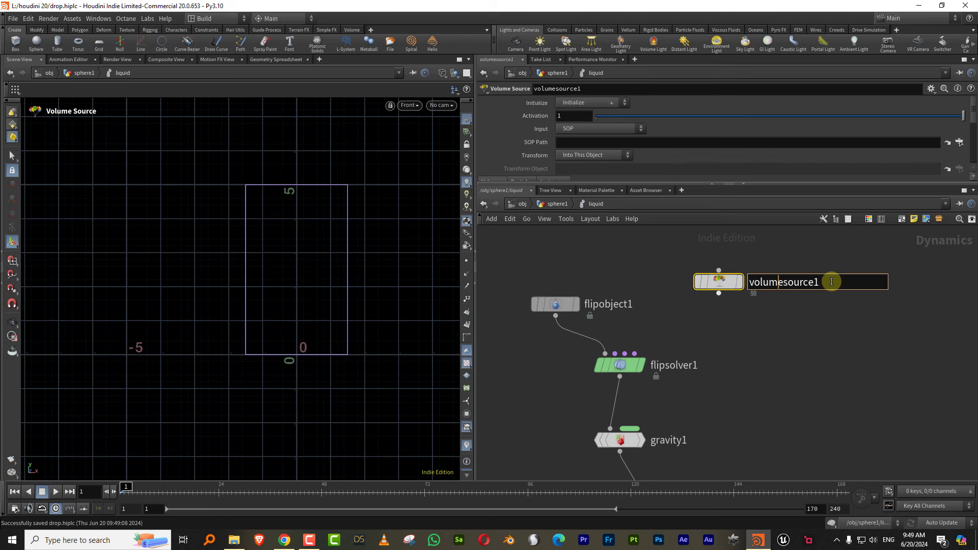
{"action": "mouse_move", "coordinate": [720, 286]}
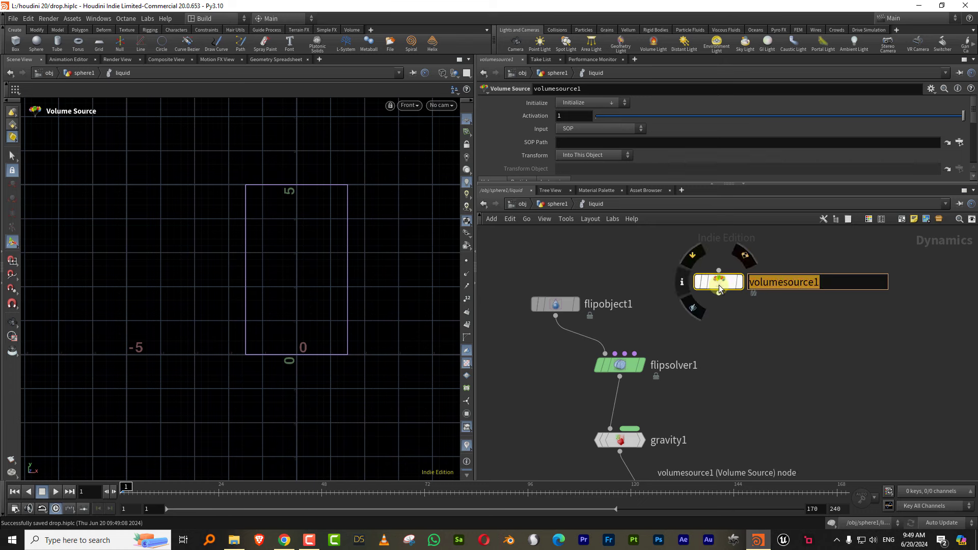
{"action": "type", "text": "fluidbal"}
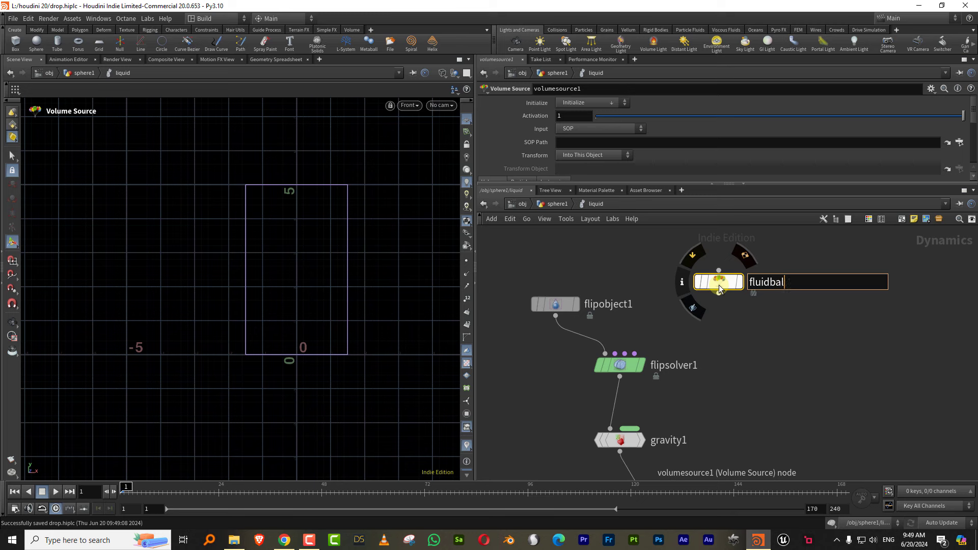
{"action": "type", "text": "l"}
{"action": "key", "text": "Return"}
- Initialize fluidball as Source FLIP with First Context Geometry as its input, and connect it to the FLIP solver's last input
{"action": "left_click", "coordinate": [592, 101]}
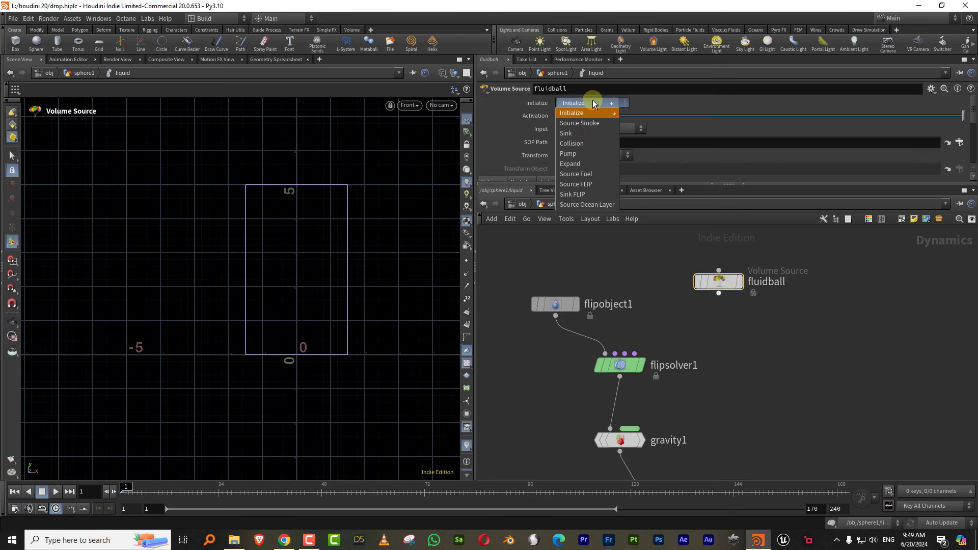
{"action": "left_click", "coordinate": [586, 183]}
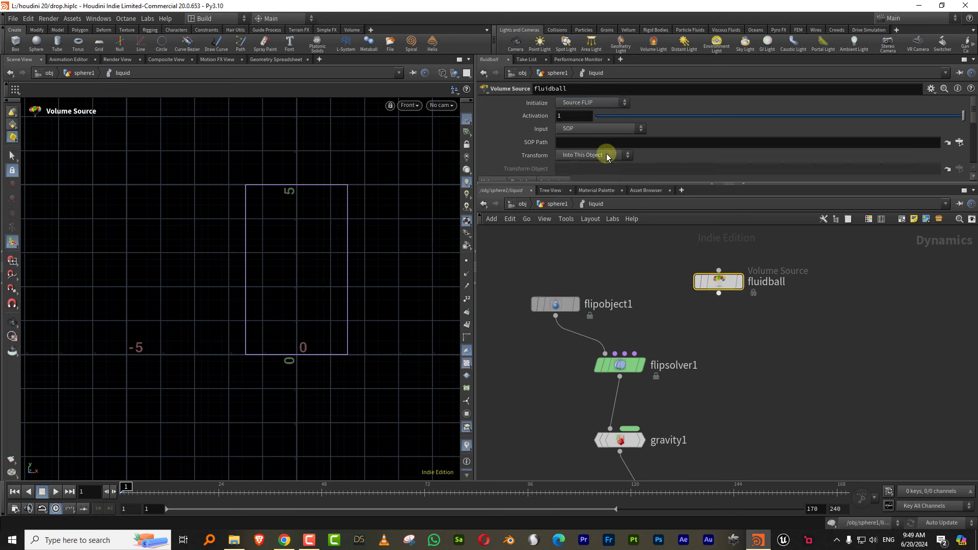
{"action": "left_click", "coordinate": [596, 129]}
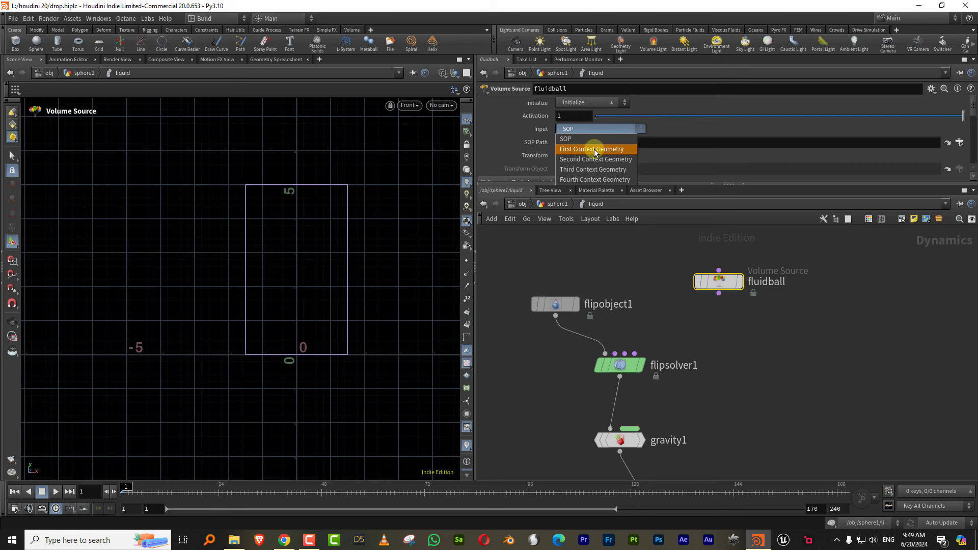
{"action": "left_click", "coordinate": [593, 149]}
{"action": "left_click_drag", "start_coordinate": [602, 184], "coordinate": [601, 231]}
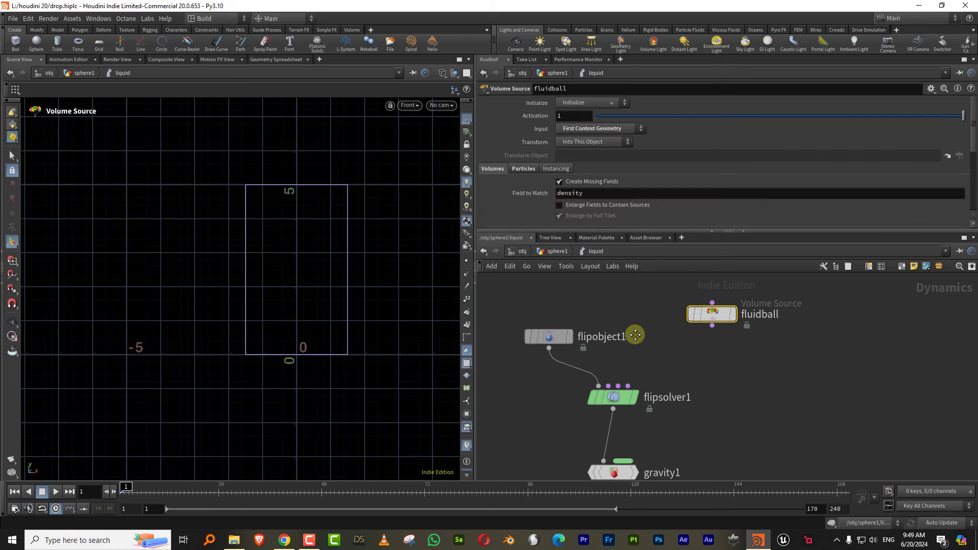
{"action": "left_click_drag", "start_coordinate": [742, 326], "coordinate": [658, 385]}
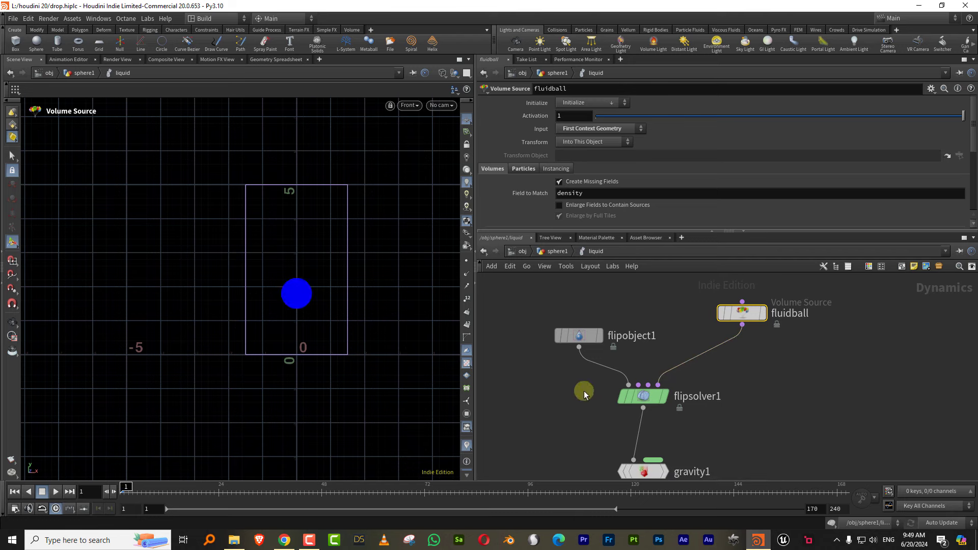
{"action": "scroll", "coordinate": [285, 300], "scroll_direction": "up", "scroll_amount": 3}
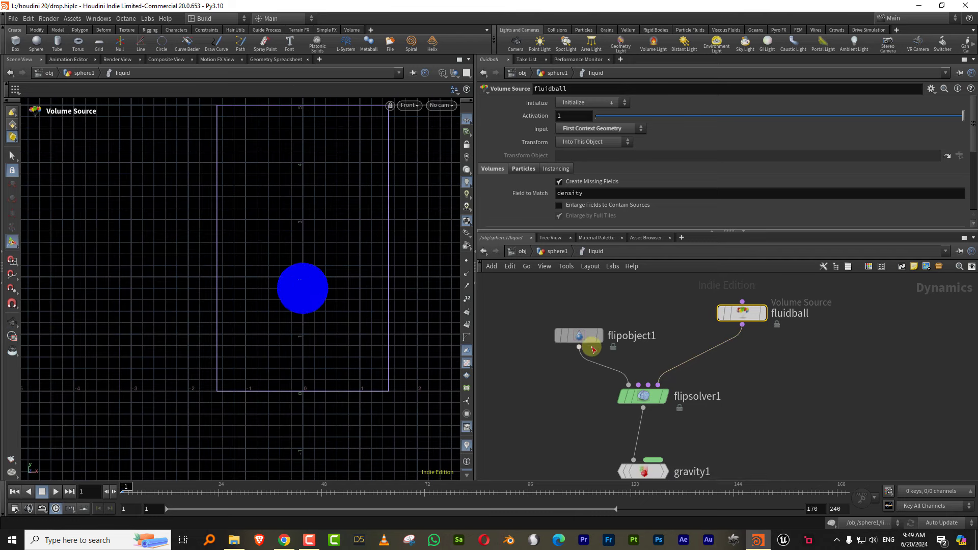
- Shrink the FLIP solver's limit box around the liquid ball to about 2.47 wide and 3 high in the front view
{"action": "left_click_drag", "start_coordinate": [572, 429], "coordinate": [708, 375]}
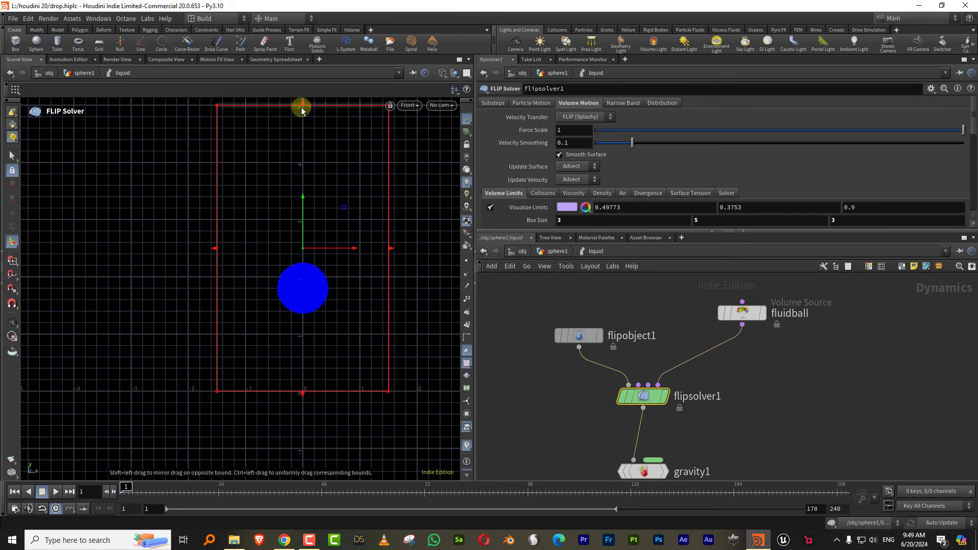
{"action": "left_click_drag", "start_coordinate": [302, 104], "coordinate": [301, 223]}
{"action": "left_click_drag", "start_coordinate": [391, 305], "coordinate": [372, 307]}
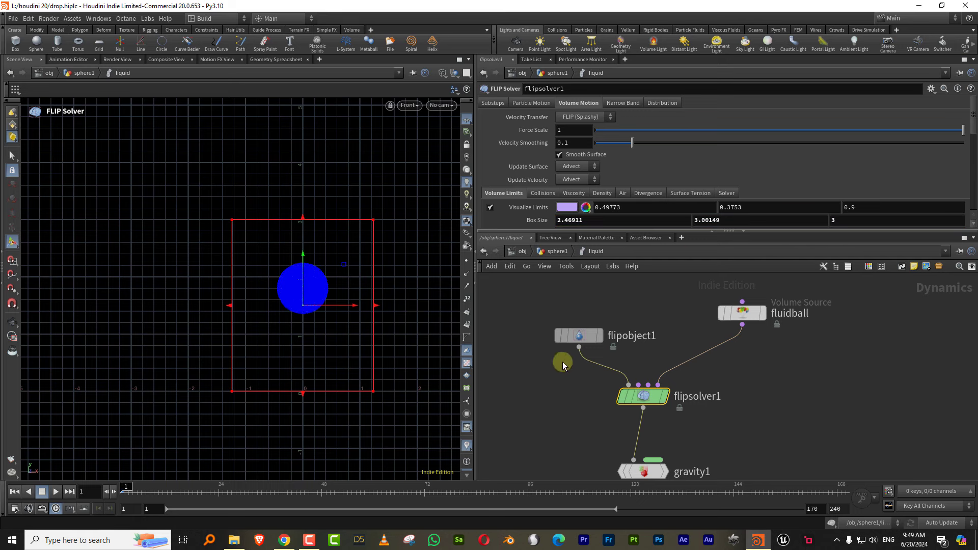
- Link flipsource3's Voxel Size to the particle separation of flipobject1 with a relative reference
{"action": "left_click", "coordinate": [578, 335]}
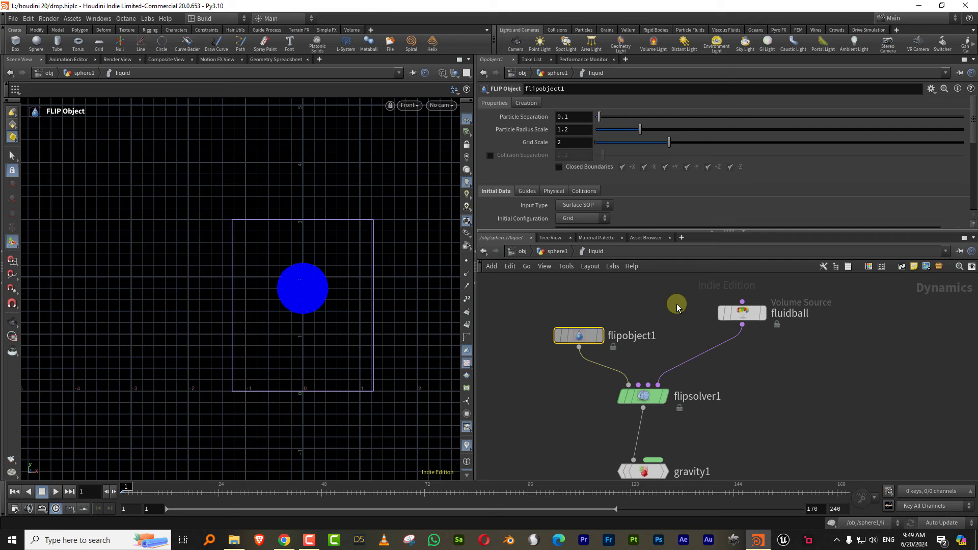
{"action": "left_click_drag", "start_coordinate": [650, 300], "coordinate": [532, 363]}
{"action": "right_click", "coordinate": [537, 119]}
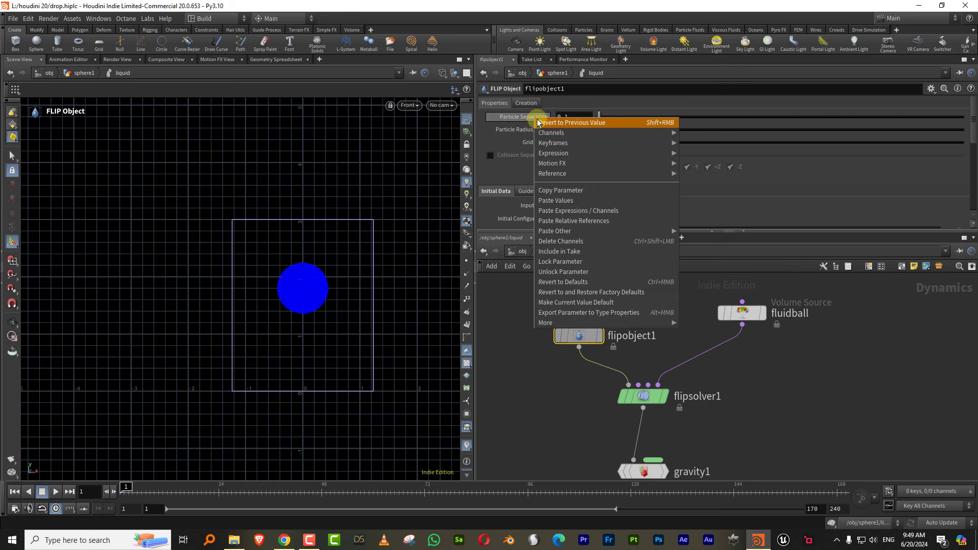
{"action": "left_click", "coordinate": [560, 190]}
{"action": "left_click", "coordinate": [558, 253]}
{"action": "middle_click_drag", "start_coordinate": [640, 323], "coordinate": [679, 399]}
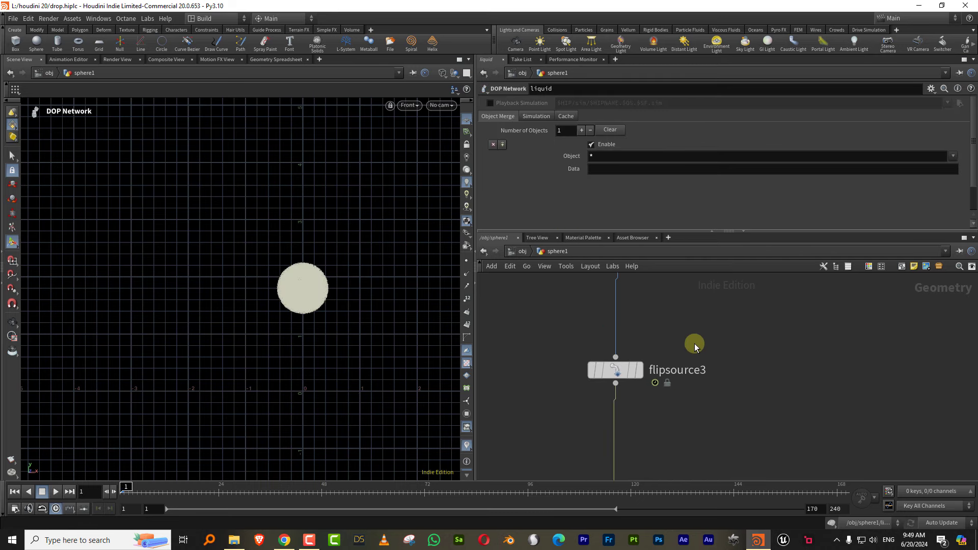
{"action": "left_click", "coordinate": [617, 370]}
{"action": "right_click", "coordinate": [535, 129]}
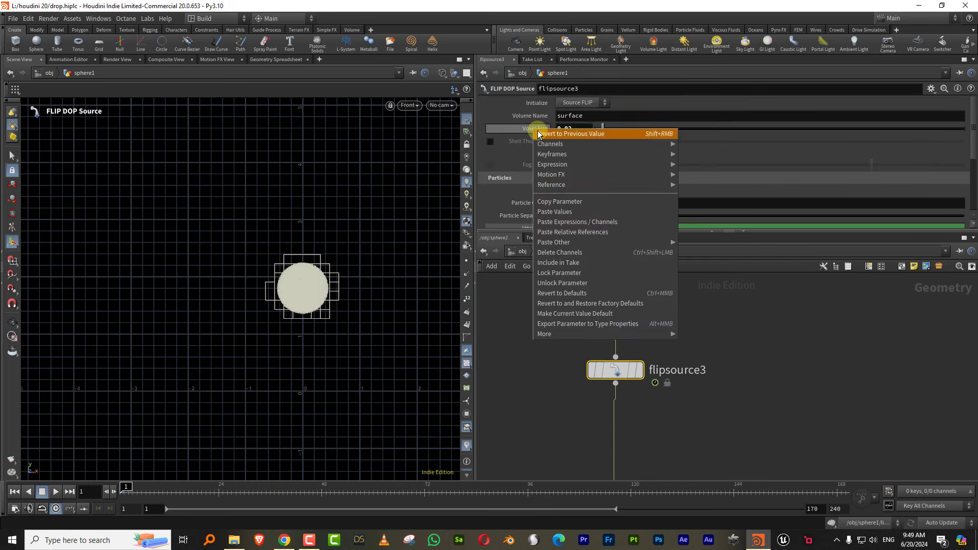
{"action": "left_click", "coordinate": [591, 225]}
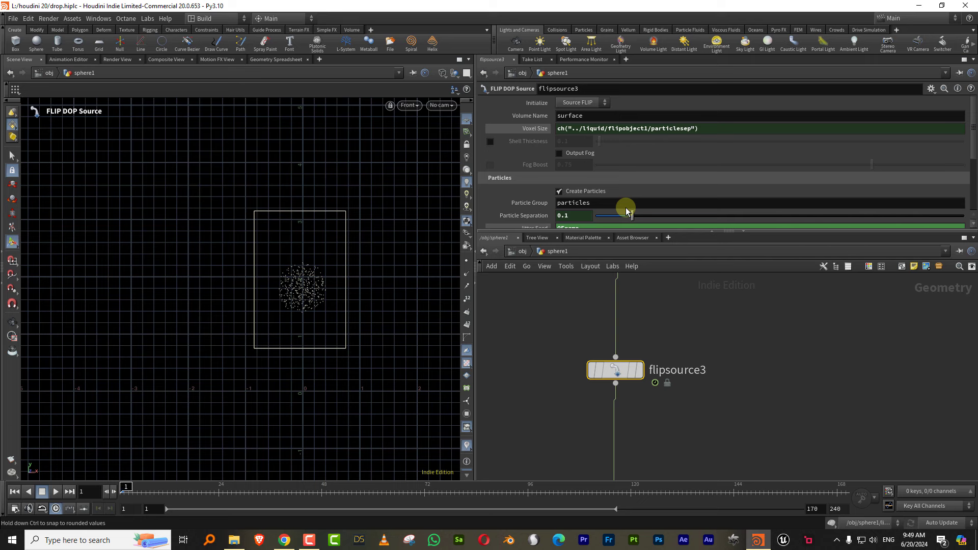
{"action": "left_click", "coordinate": [540, 130]}
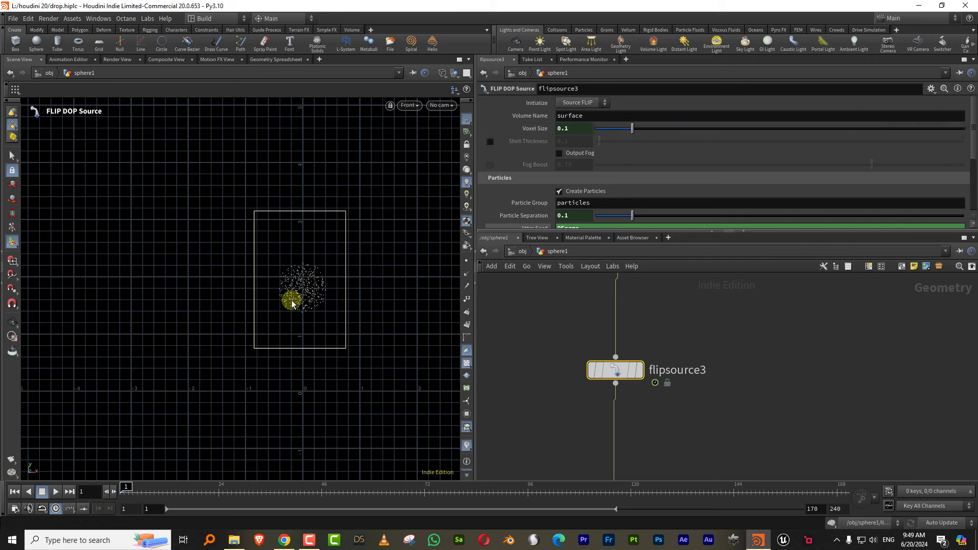
- Go back inside the liquid DOP network and enlarge the viewport's particle point size to 4.26
{"action": "middle_click_drag", "start_coordinate": [748, 350], "coordinate": [716, 292]}
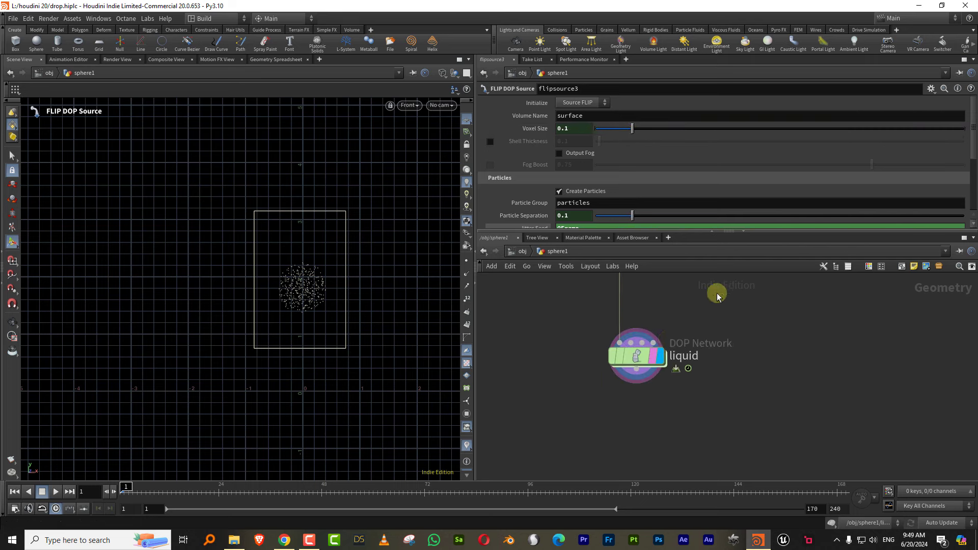
{"action": "double_click", "coordinate": [644, 359]}
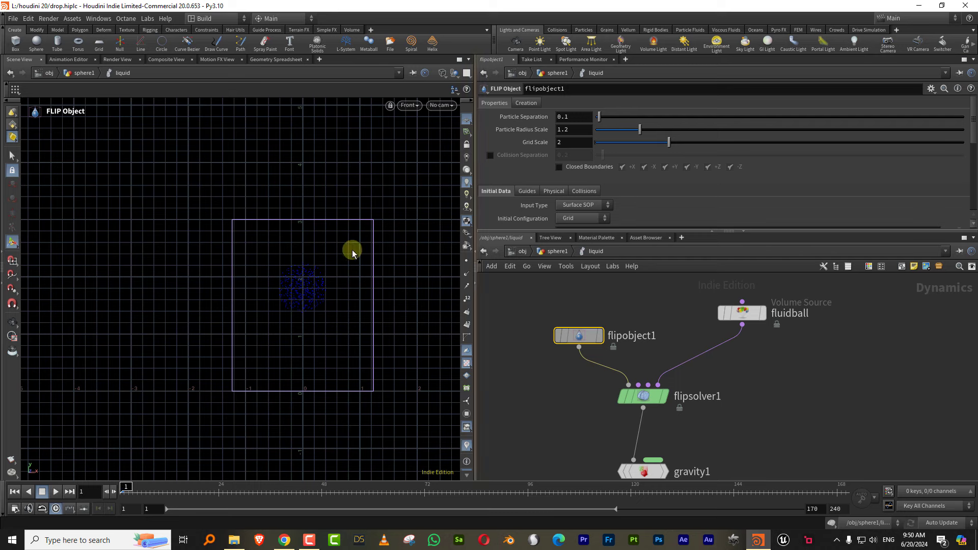
{"action": "key", "text": "d"}
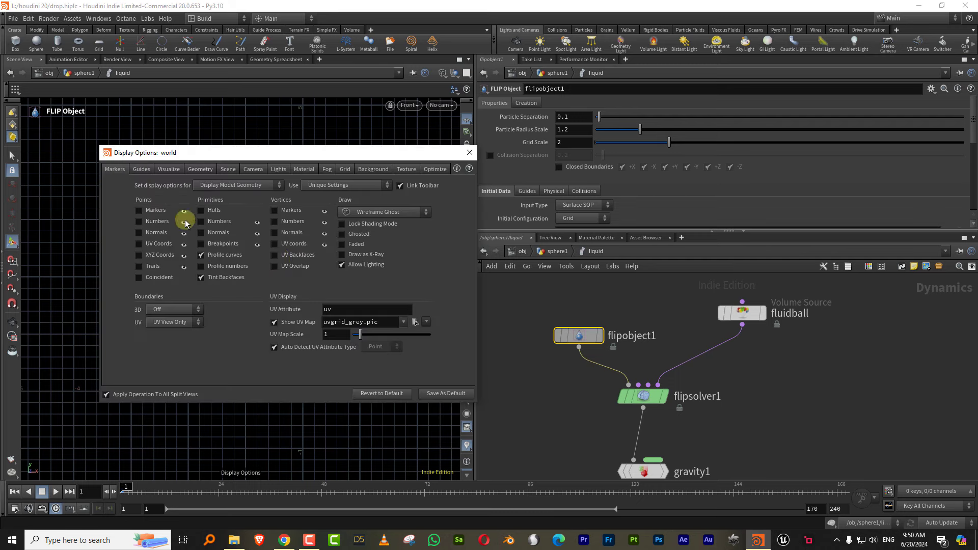
{"action": "left_click", "coordinate": [200, 168]}
{"action": "left_click", "coordinate": [189, 311]}
{"action": "left_click", "coordinate": [180, 320]}
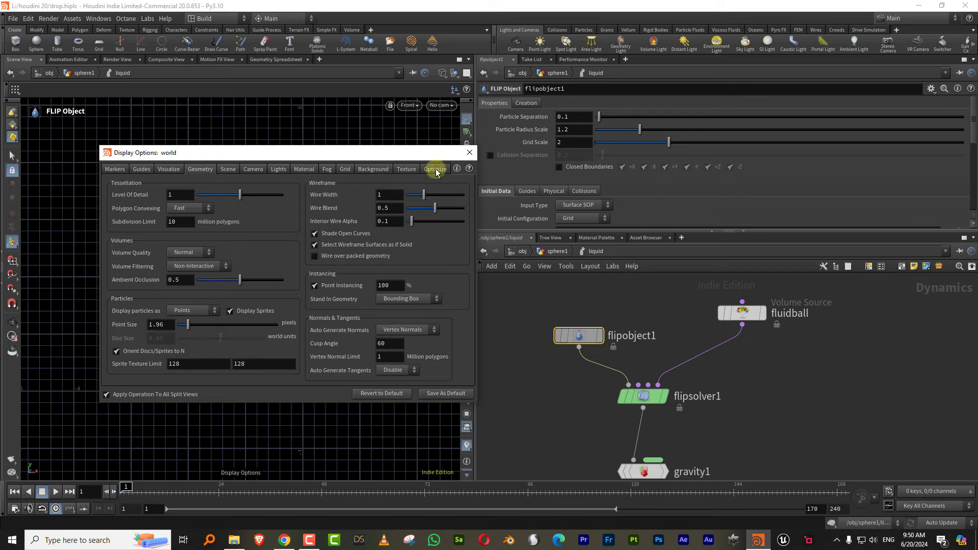
{"action": "left_click", "coordinate": [469, 152]}
{"action": "scroll", "coordinate": [315, 286], "scroll_direction": "up", "scroll_amount": 4}
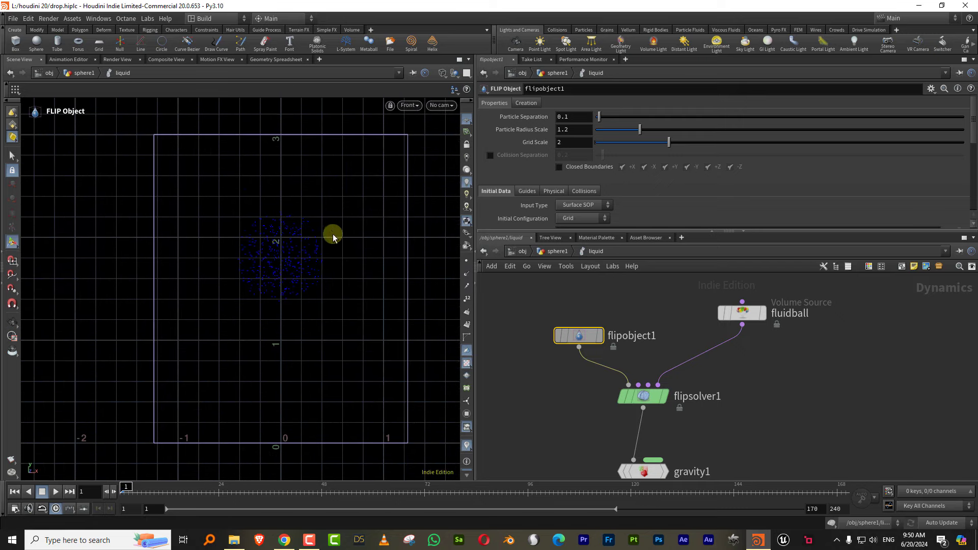
{"action": "key", "text": "d"}
{"action": "left_click_drag", "start_coordinate": [257, 157], "coordinate": [533, 129]}
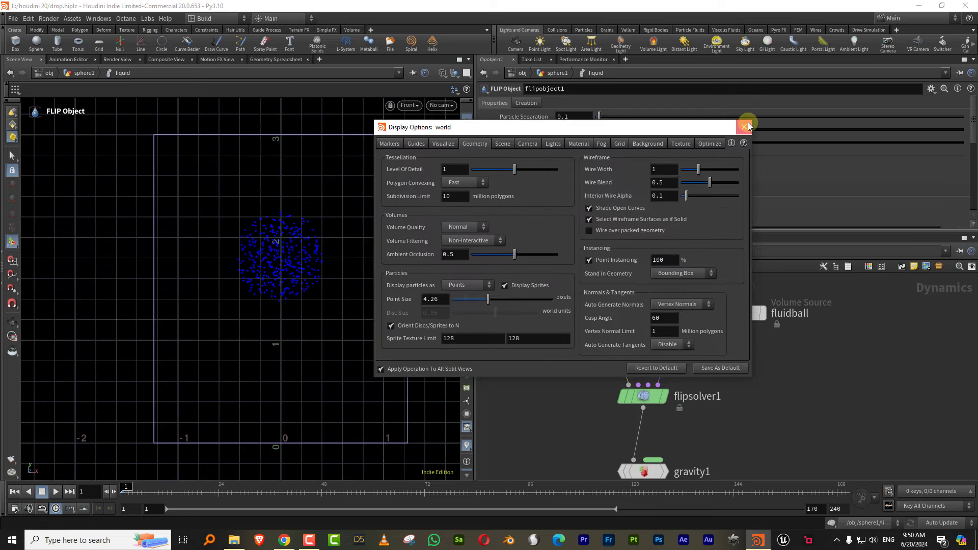
{"action": "left_click", "coordinate": [744, 124]}
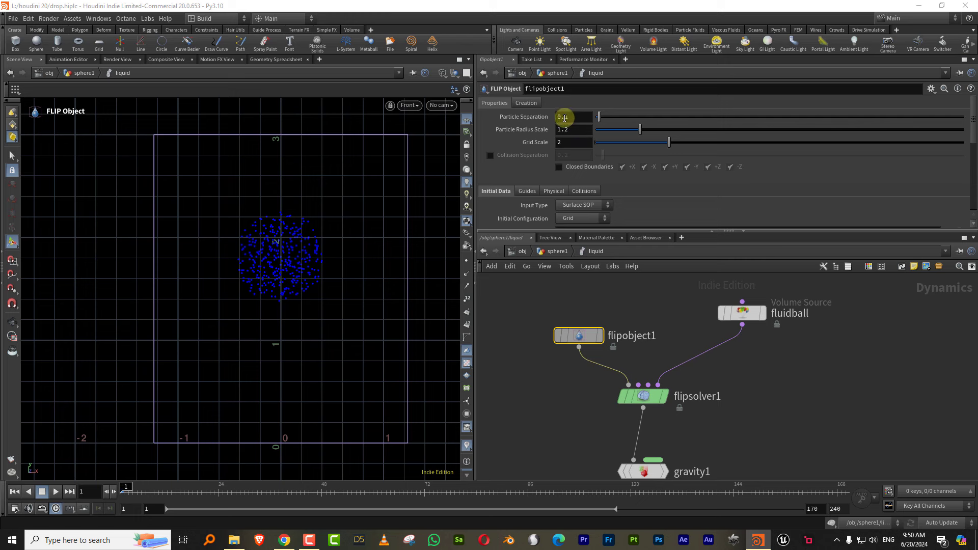
- Set flipobject1's Particle Separation to 0.05, enable Closed Boundaries, and view the container box in perspective
{"action": "left_click_drag", "start_coordinate": [565, 118], "coordinate": [587, 116]}
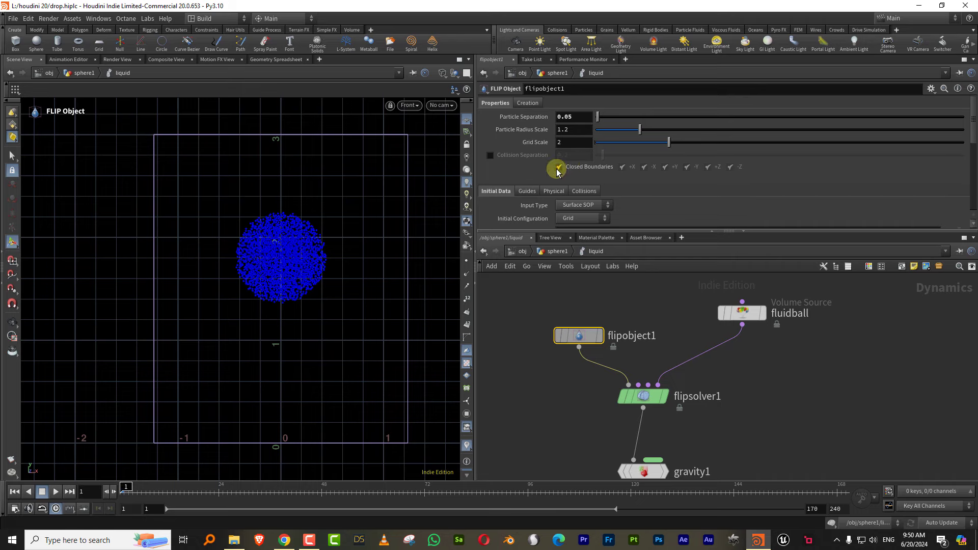
{"action": "key", "text": "space+1"}
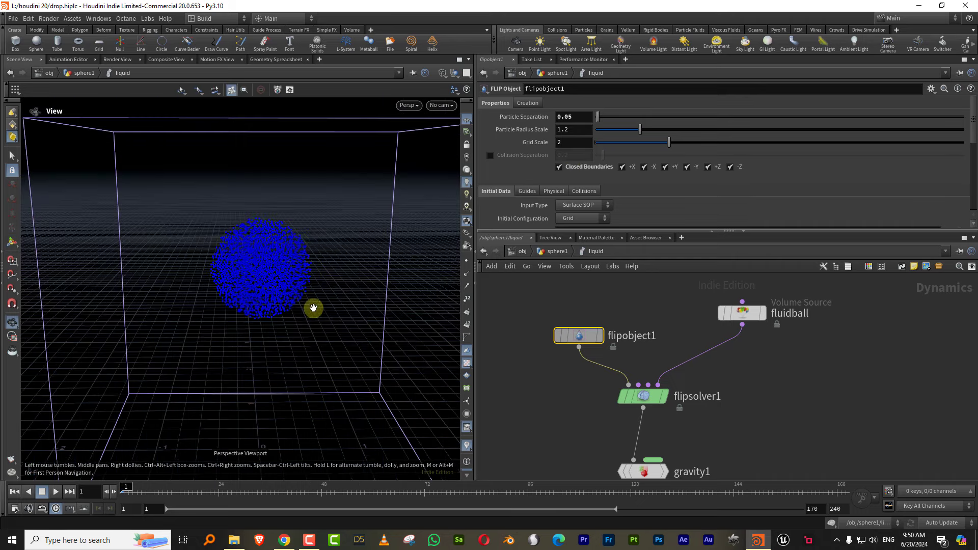
{"action": "middle_click_drag", "start_coordinate": [305, 307], "coordinate": [291, 222]}
{"action": "right_click_drag", "start_coordinate": [292, 222], "coordinate": [256, 316]}
{"action": "left_click_drag", "start_coordinate": [256, 315], "coordinate": [282, 288]}
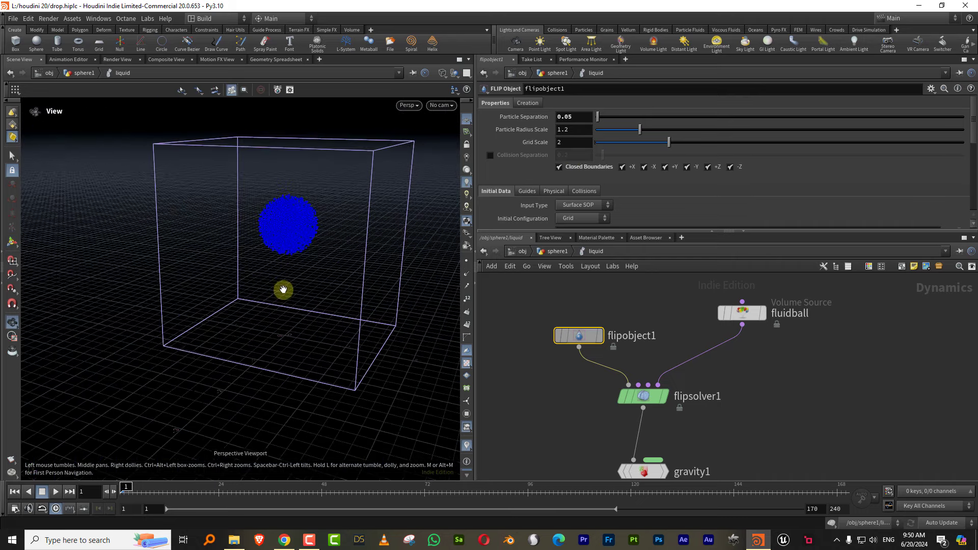
- Save the scene, play the liquid simulation inside the limit box, and return to frame 1
{"action": "key", "text": "ctrl+s"}
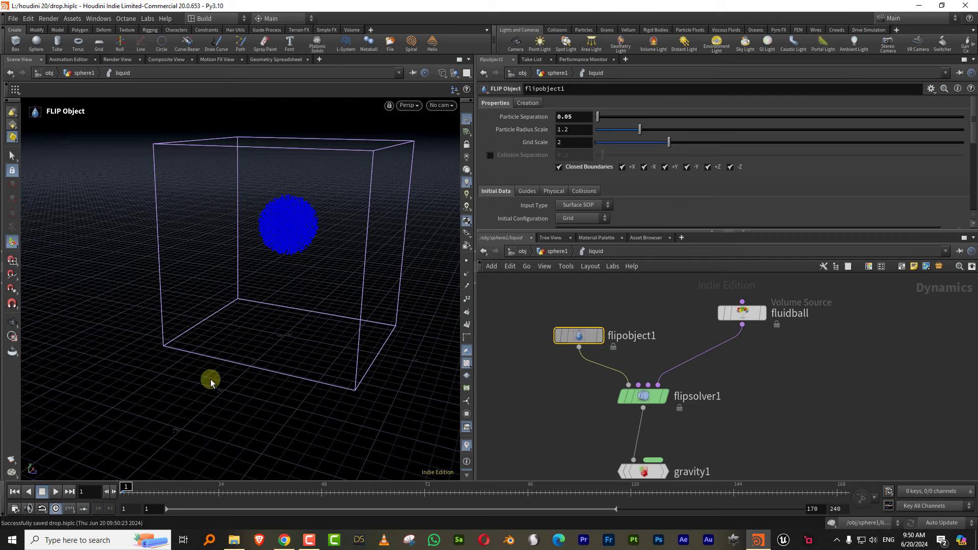
{"action": "left_click", "coordinate": [55, 491]}
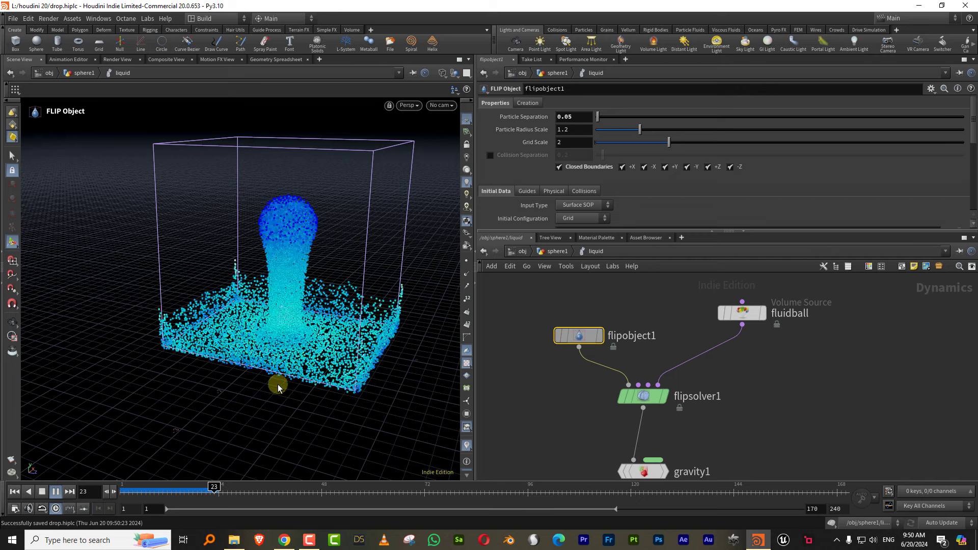
{"action": "left_click_drag", "start_coordinate": [143, 493], "coordinate": [101, 492]}
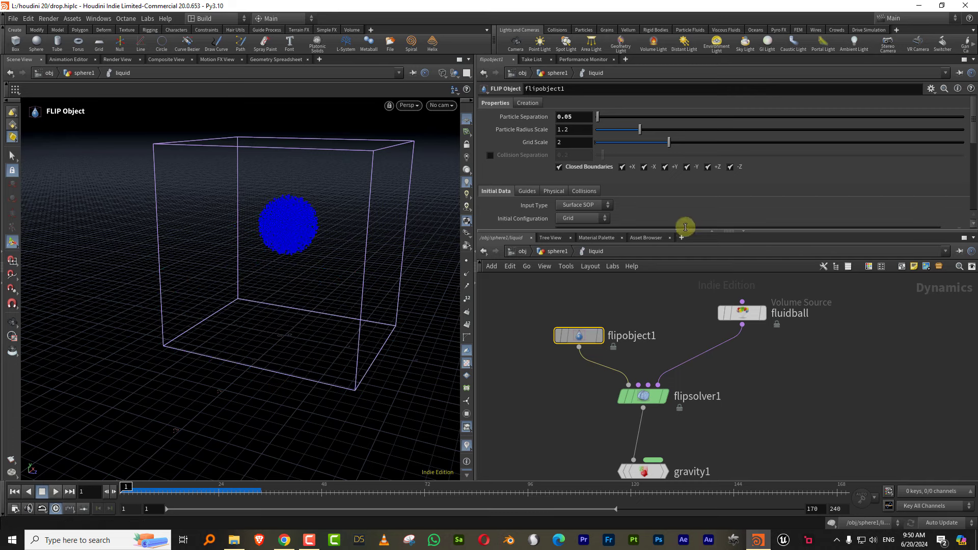
- Move gravity1 closer to the FLIP solver and place the output node well below it to free up space
{"action": "left_click_drag", "start_coordinate": [671, 227], "coordinate": [678, 170]}
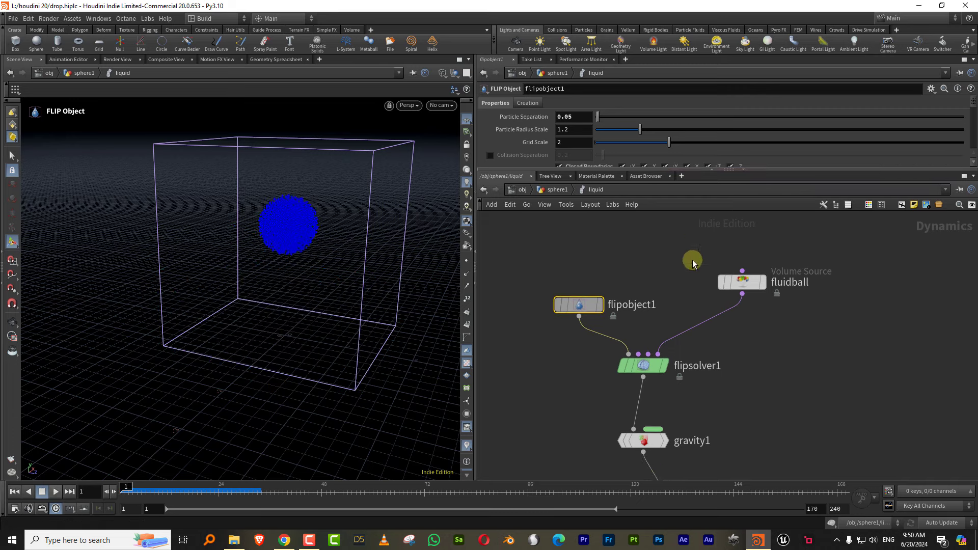
{"action": "scroll", "coordinate": [688, 275], "scroll_direction": "down", "scroll_amount": 2}
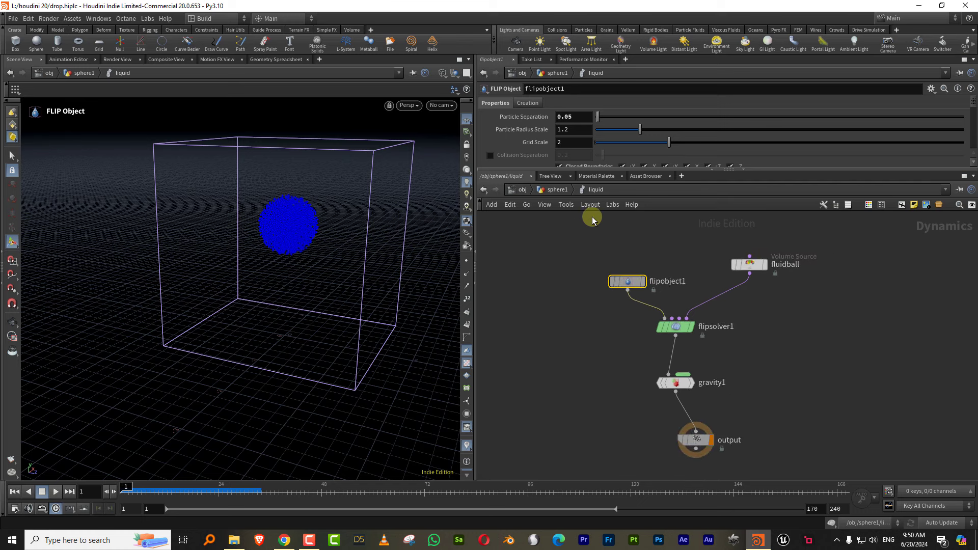
{"action": "middle_click_drag", "start_coordinate": [636, 344], "coordinate": [636, 314]}
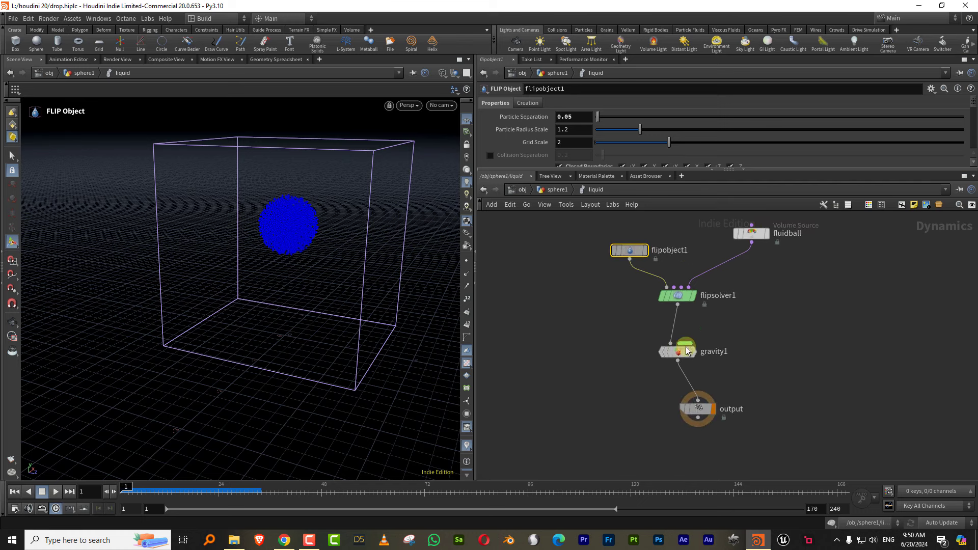
{"action": "left_click_drag", "start_coordinate": [680, 350], "coordinate": [681, 339]}
{"action": "left_click_drag", "start_coordinate": [698, 407], "coordinate": [678, 432]}
{"action": "middle_click_drag", "start_coordinate": [610, 362], "coordinate": [592, 428]}
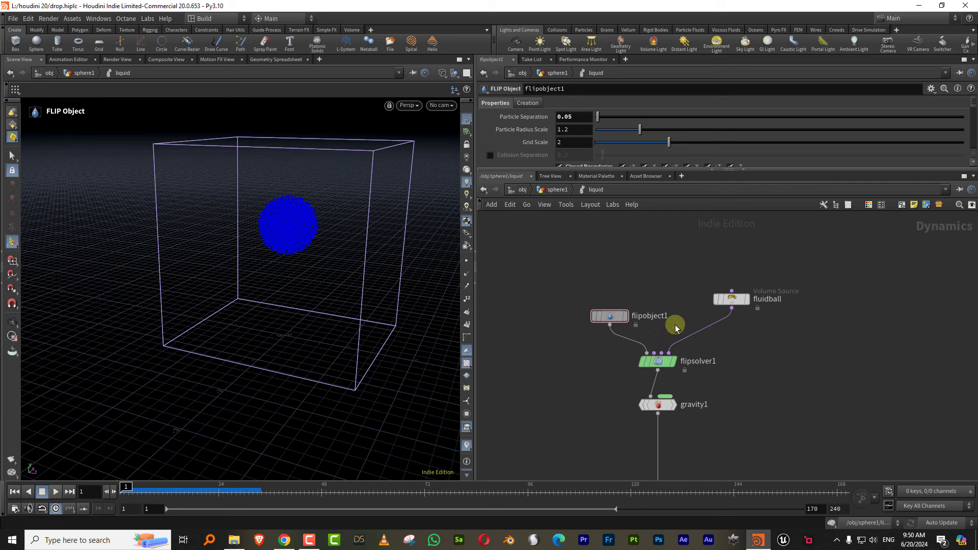
{"action": "middle_click_drag", "start_coordinate": [645, 331], "coordinate": [694, 297]}
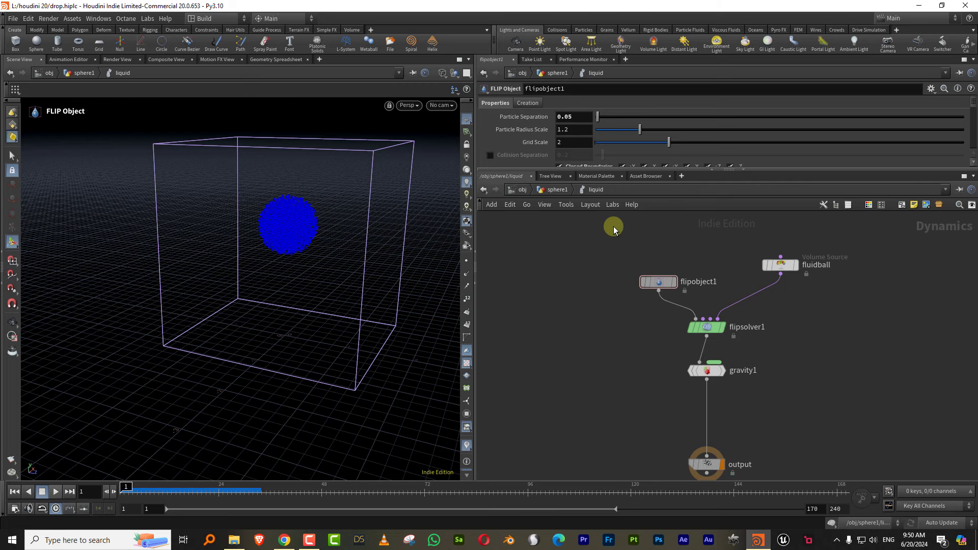
- Add a Static Object node beside the FLIP solver chain
{"action": "key", "text": "Tab"}
{"action": "type", "text": "stat"}
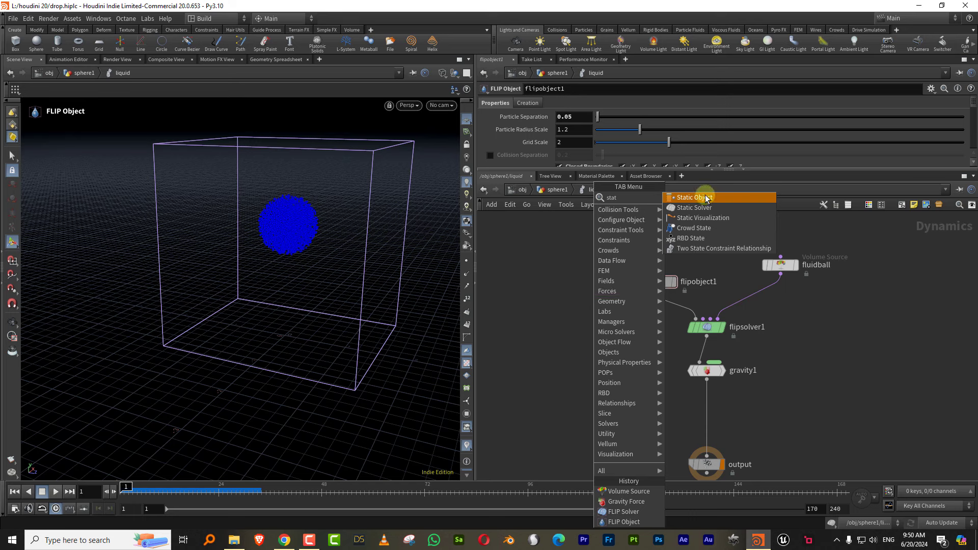
{"action": "key", "text": "Return"}
{"action": "left_click", "coordinate": [602, 355]}
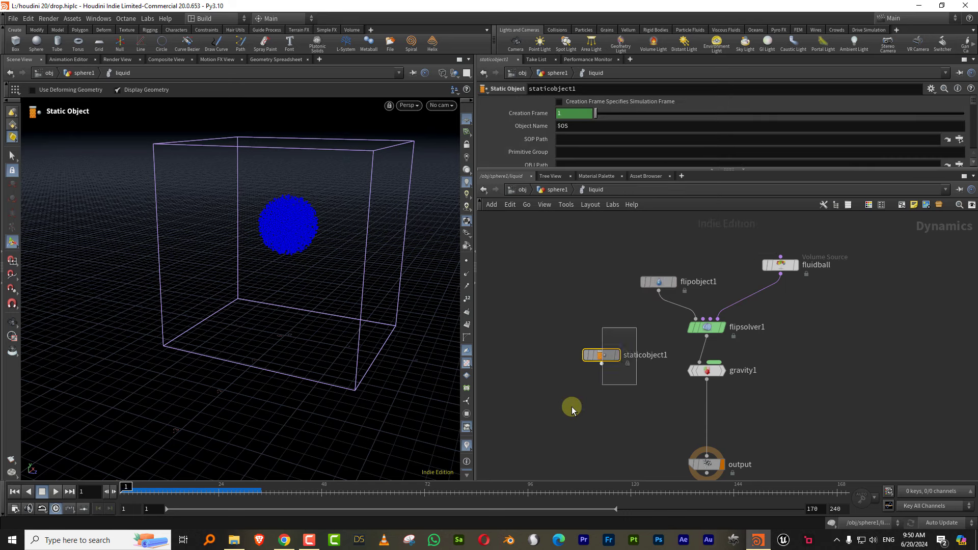
- Set the static object's SOP Path to /obj/sphere1/OUT_glass
{"action": "left_click_drag", "start_coordinate": [658, 166], "coordinate": [745, 209]}
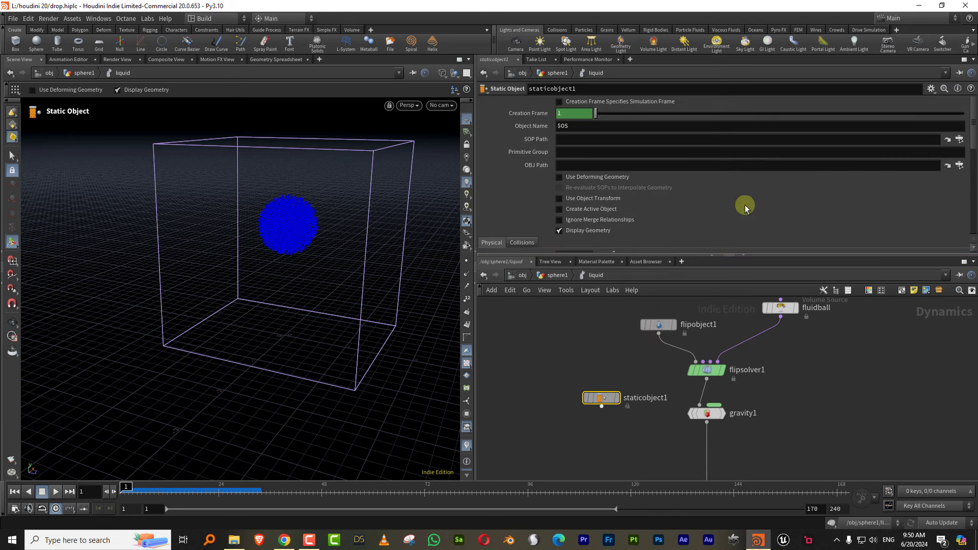
{"action": "left_click", "coordinate": [959, 139]}
{"action": "scroll", "coordinate": [912, 133], "scroll_direction": "up", "scroll_amount": 5}
{"action": "left_click", "coordinate": [909, 111]}
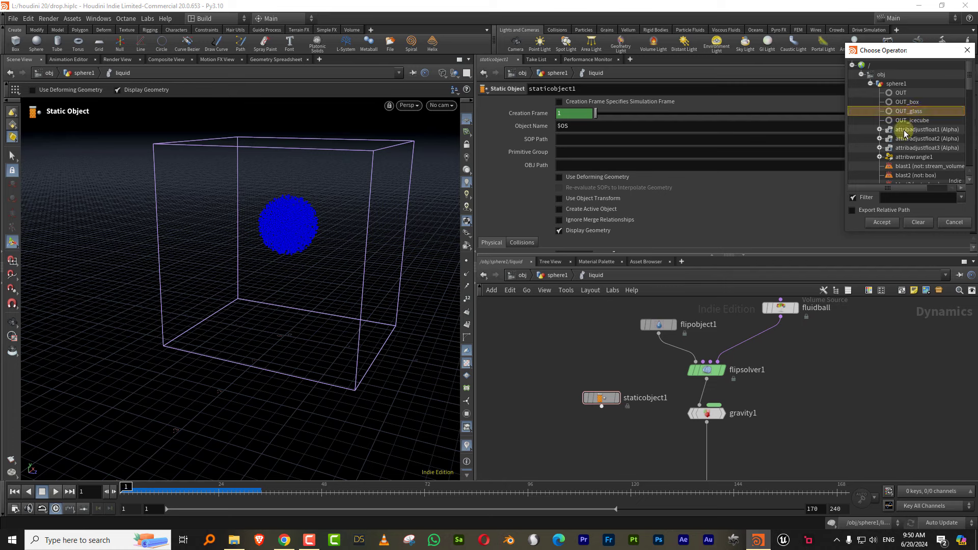
{"action": "left_click", "coordinate": [882, 222]}
- Add a Merge node that combines the static object with gravity1 and feeds the output node
{"action": "key", "text": "Tab"}
{"action": "type", "text": "m"}
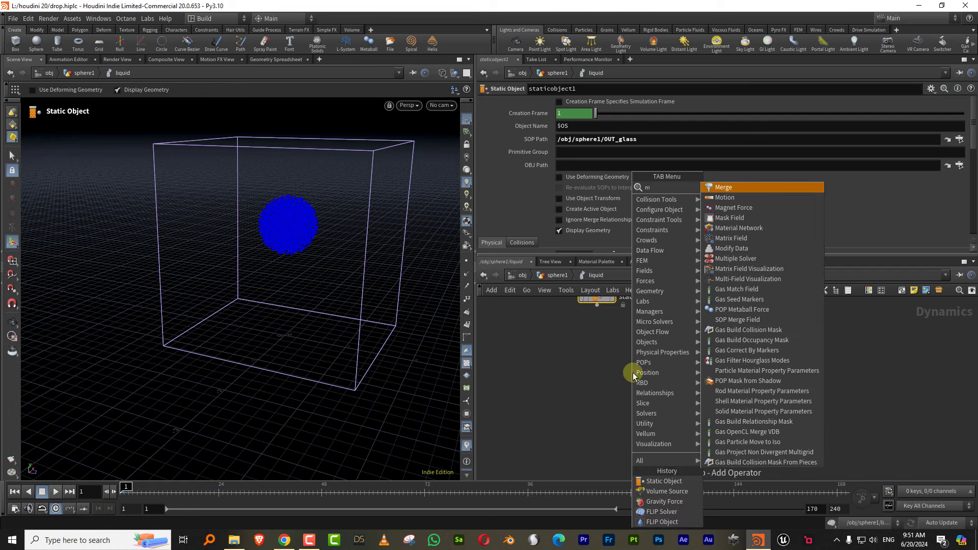
{"action": "type", "text": "er"}
{"action": "left_click", "coordinate": [724, 187]}
{"action": "left_click", "coordinate": [645, 360]}
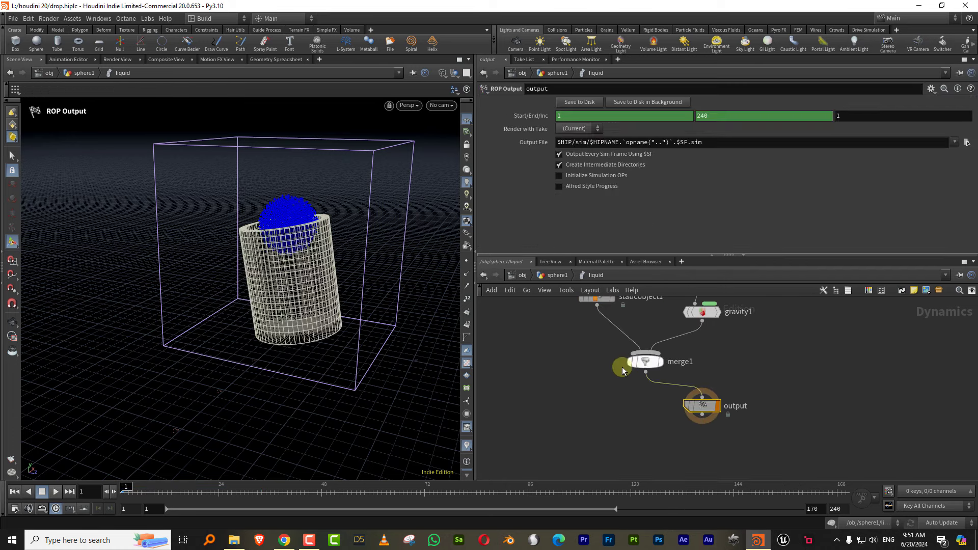
- Turn off Display Geometry on the glass static object
{"action": "left_click", "coordinate": [618, 291]}
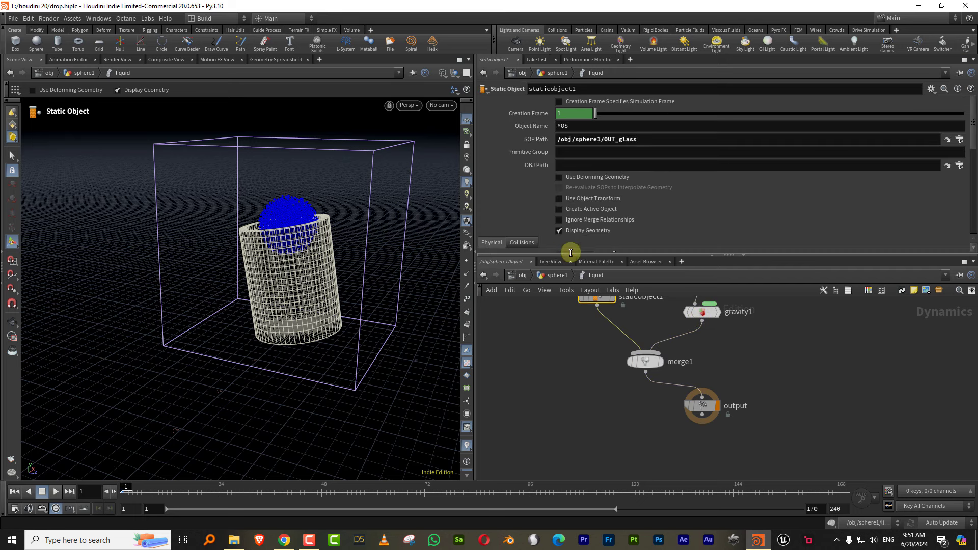
{"action": "left_click_drag", "start_coordinate": [578, 254], "coordinate": [578, 326]}
{"action": "left_click", "coordinate": [560, 230]}
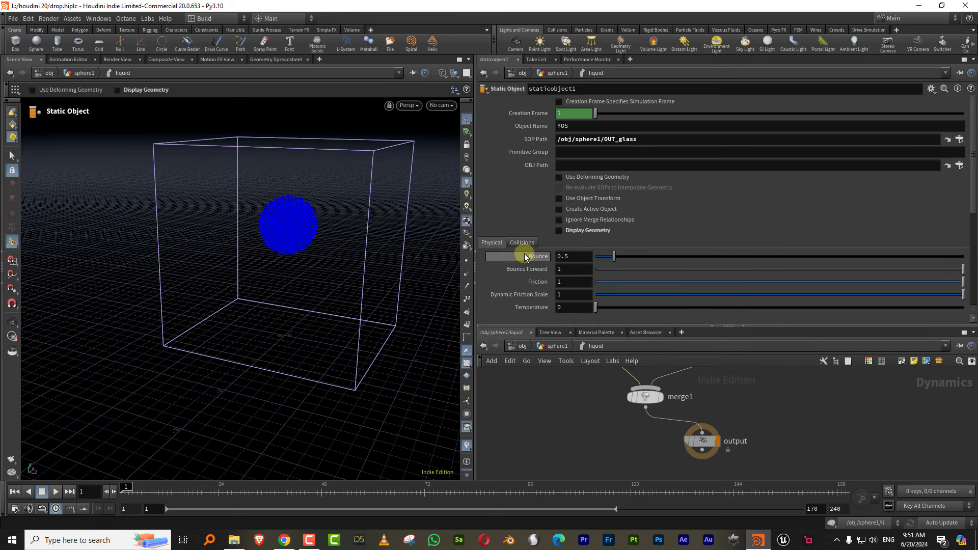
- Set the static object's RBD Solver Collision Detection to Use Volume Collisions and show its volume collision guide
{"action": "left_click", "coordinate": [522, 243]}
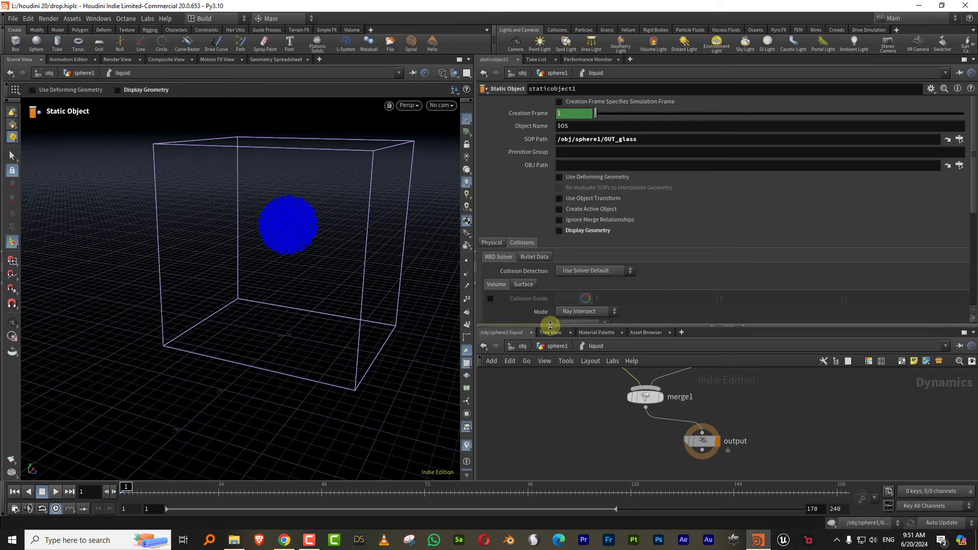
{"action": "left_click_drag", "start_coordinate": [550, 326], "coordinate": [552, 389]}
{"action": "left_click", "coordinate": [585, 271]}
{"action": "left_click", "coordinate": [585, 291]}
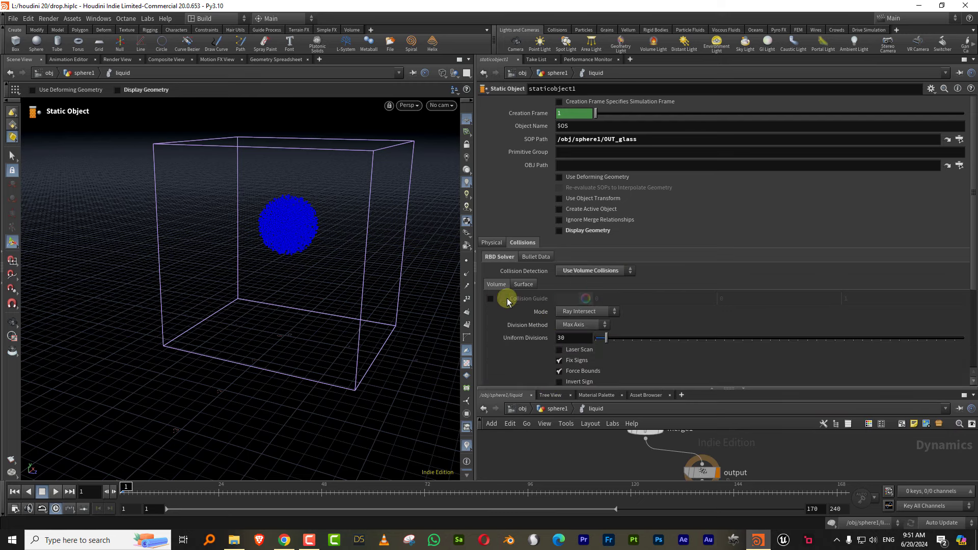
{"action": "left_click", "coordinate": [491, 299]}
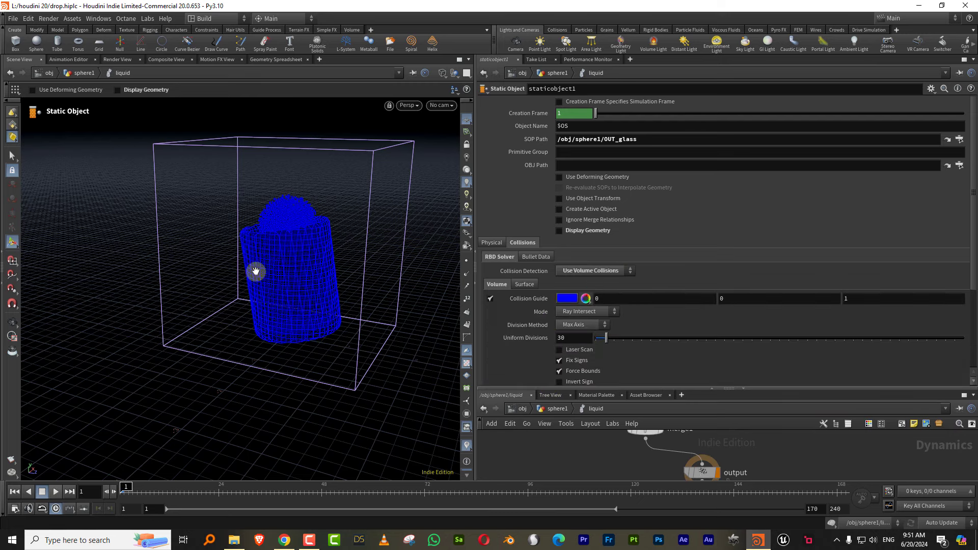
- Set the Uniform Divisions of the static object's volume collision to 60
{"action": "left_click_drag", "start_coordinate": [256, 272], "coordinate": [285, 225], "text": "alt"}
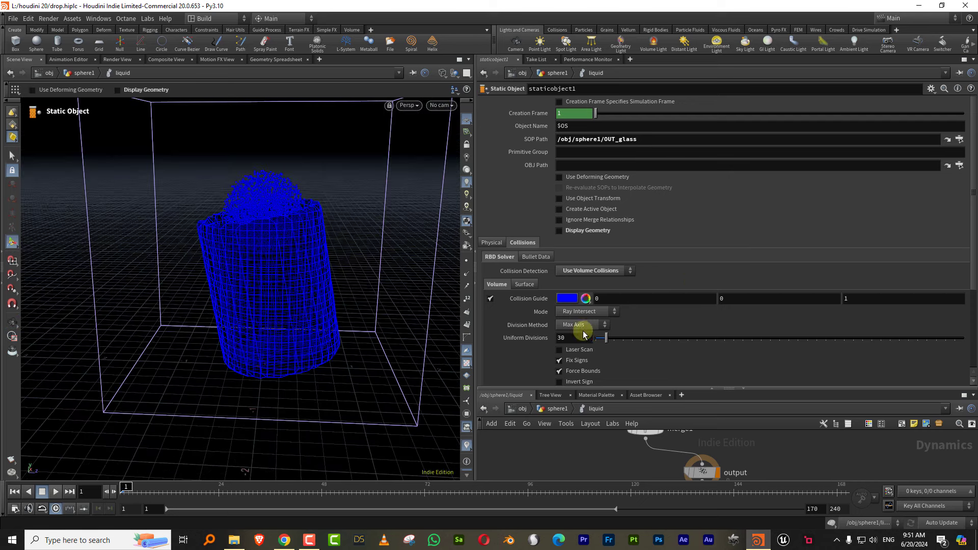
{"action": "left_click_drag", "start_coordinate": [559, 340], "coordinate": [542, 339]}
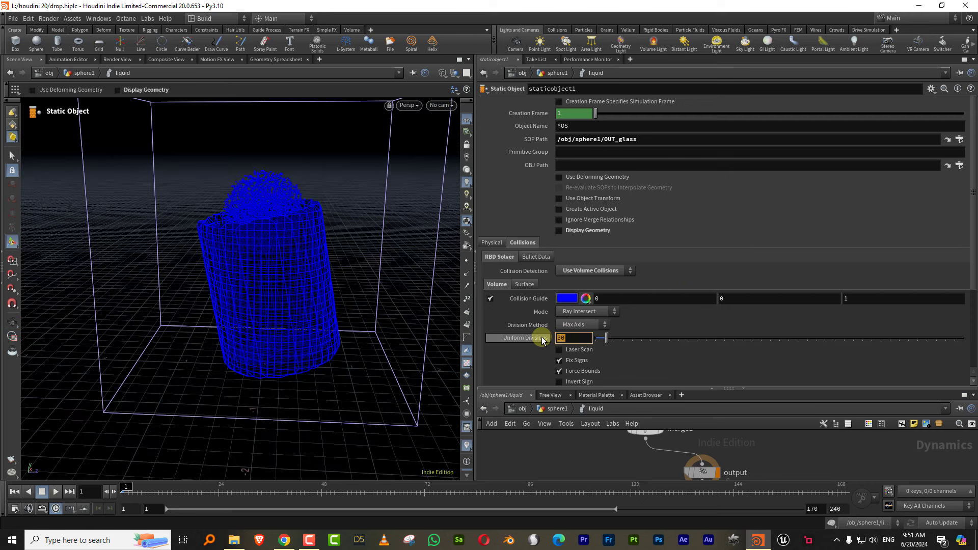
{"action": "key", "text": "Return"}
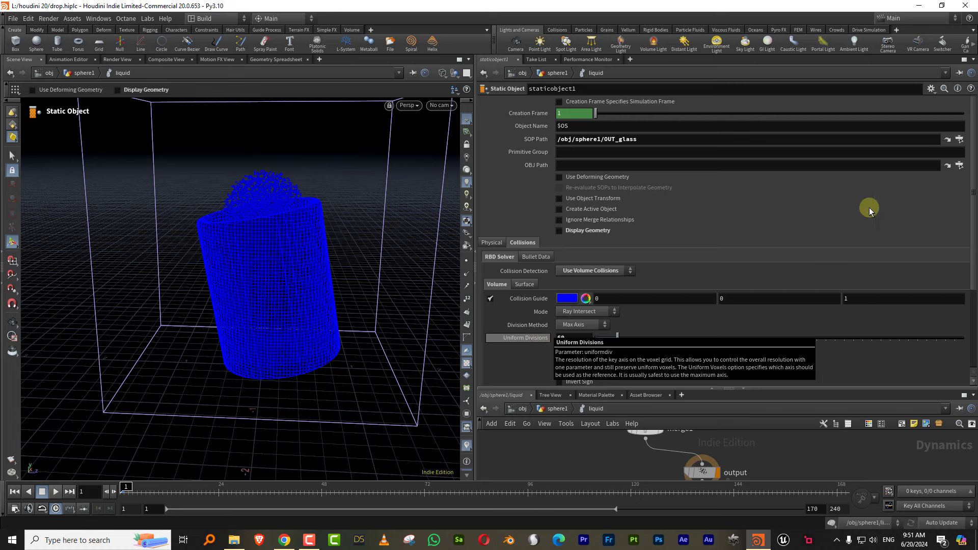
{"action": "left_click_drag", "start_coordinate": [962, 166], "coordinate": [962, 227]}
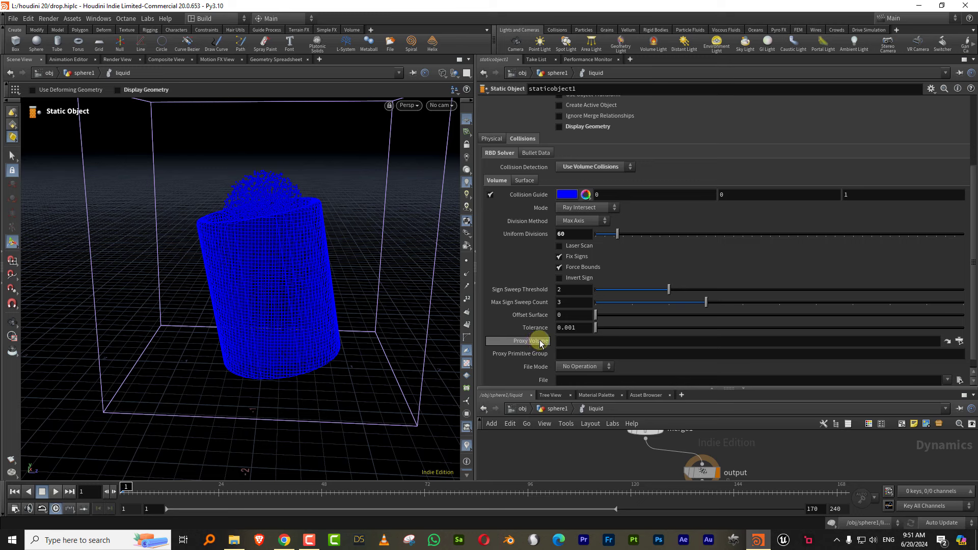
{"action": "left_click", "coordinate": [959, 341]}
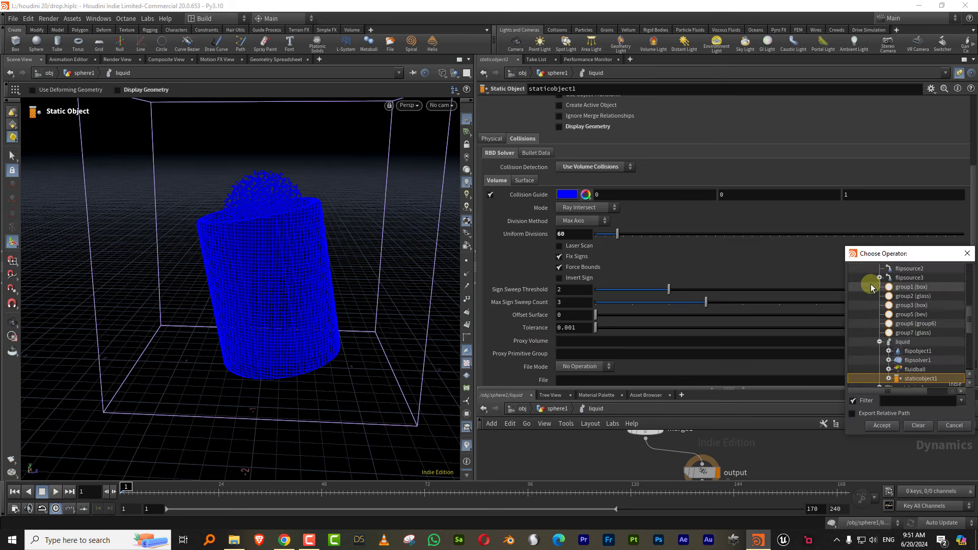
{"action": "left_click", "coordinate": [953, 426]}
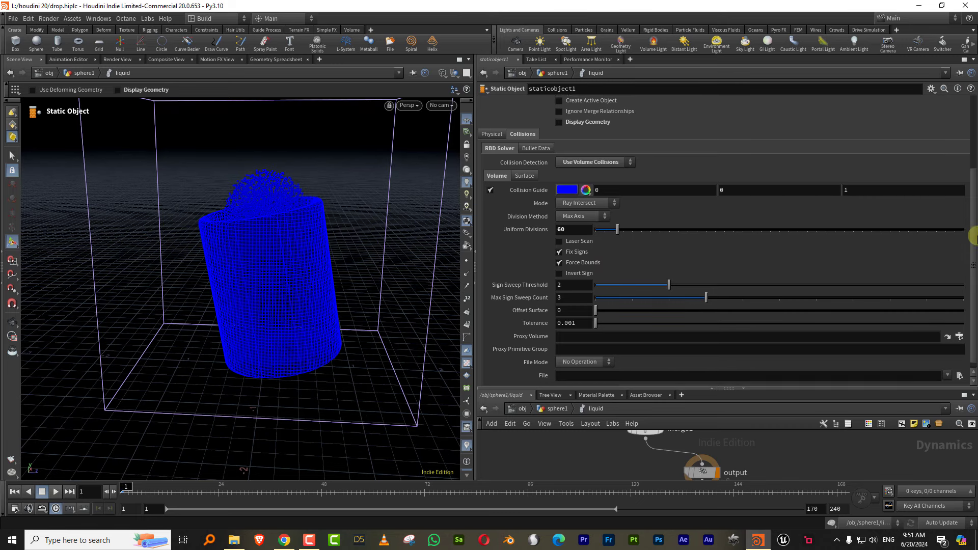
- Turn off the static object's volume collision guide and frame the fluid ball inside the domain box
{"action": "left_click_drag", "start_coordinate": [972, 236], "coordinate": [974, 249]}
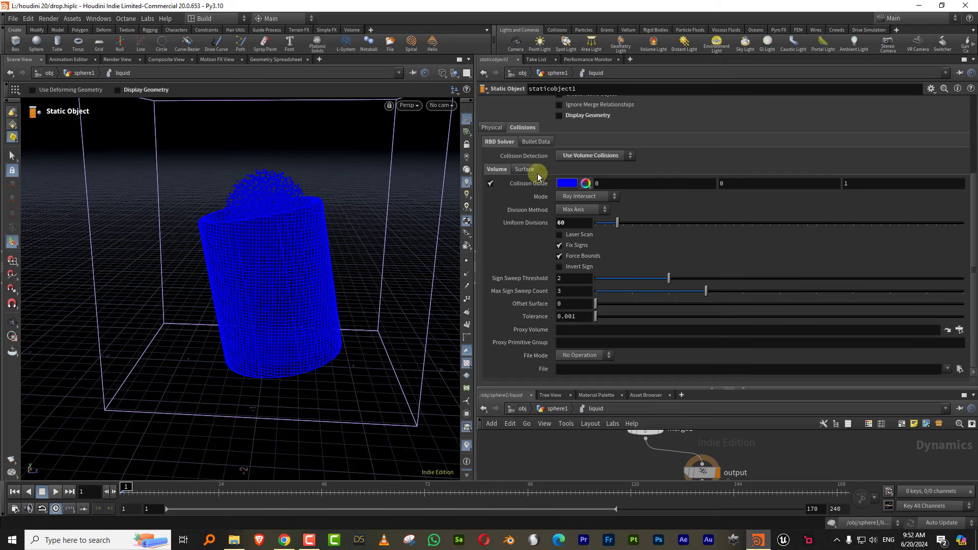
{"action": "left_click", "coordinate": [491, 183]}
{"action": "left_click_drag", "start_coordinate": [301, 311], "coordinate": [297, 289], "text": "alt"}
{"action": "right_click_drag", "start_coordinate": [297, 295], "coordinate": [263, 315], "text": "alt"}
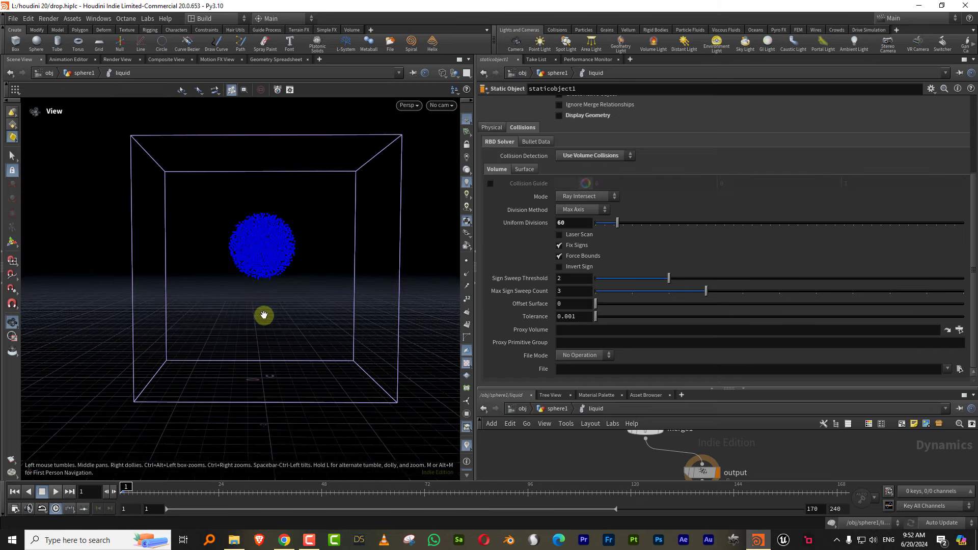
{"action": "middle_click_drag", "start_coordinate": [277, 306], "coordinate": [268, 293]}
{"action": "key", "text": "Escape"}
- Play the simulation to check how the liquid collides with the glass, and return to the first frame
{"action": "left_click", "coordinate": [55, 491]}
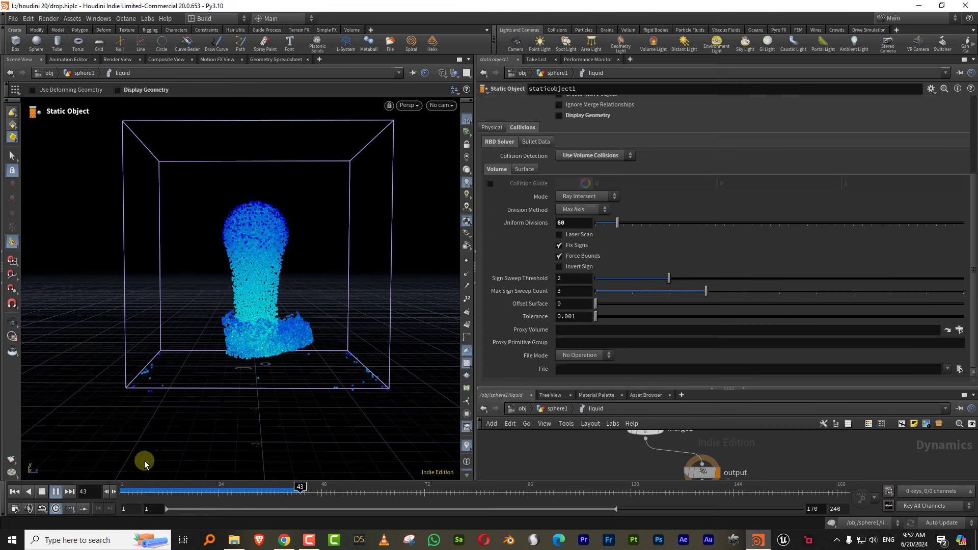
{"action": "left_click_drag", "start_coordinate": [145, 497], "coordinate": [83, 494]}
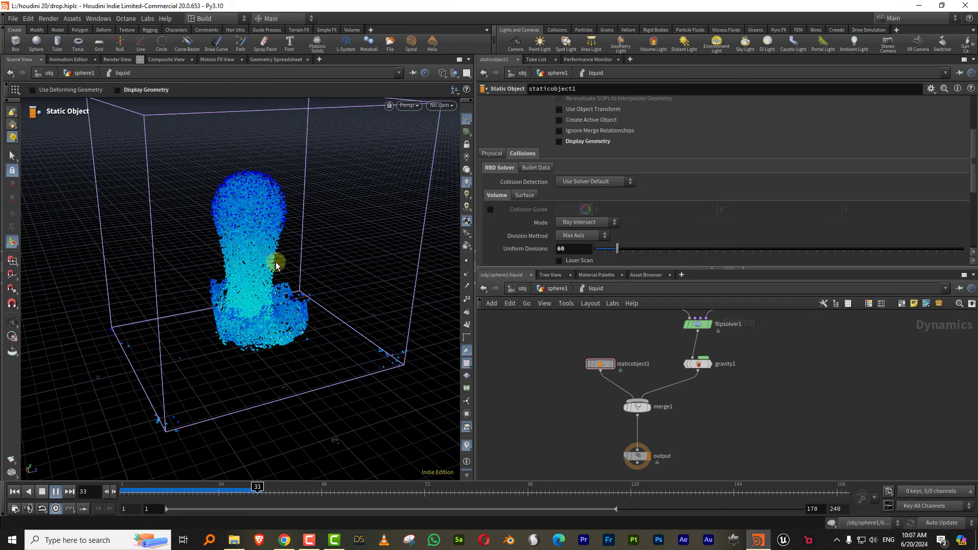
{"action": "left_click", "coordinate": [42, 492]}
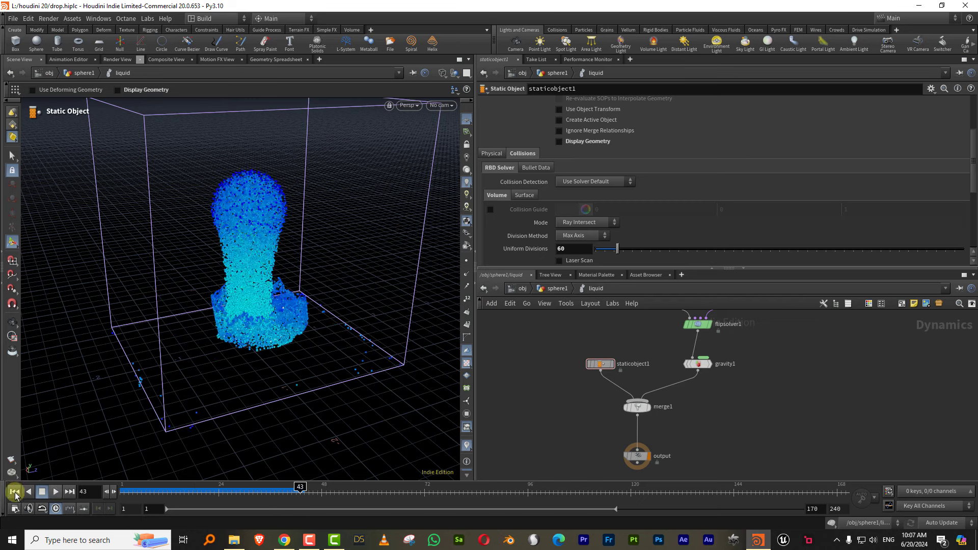
{"action": "left_click", "coordinate": [14, 492]}
- Go up to the sphere1 network and set the glass polyextrude2 Distance to 0.16
{"action": "left_click", "coordinate": [557, 289]}
{"action": "left_click_drag", "start_coordinate": [622, 270], "coordinate": [629, 229]}
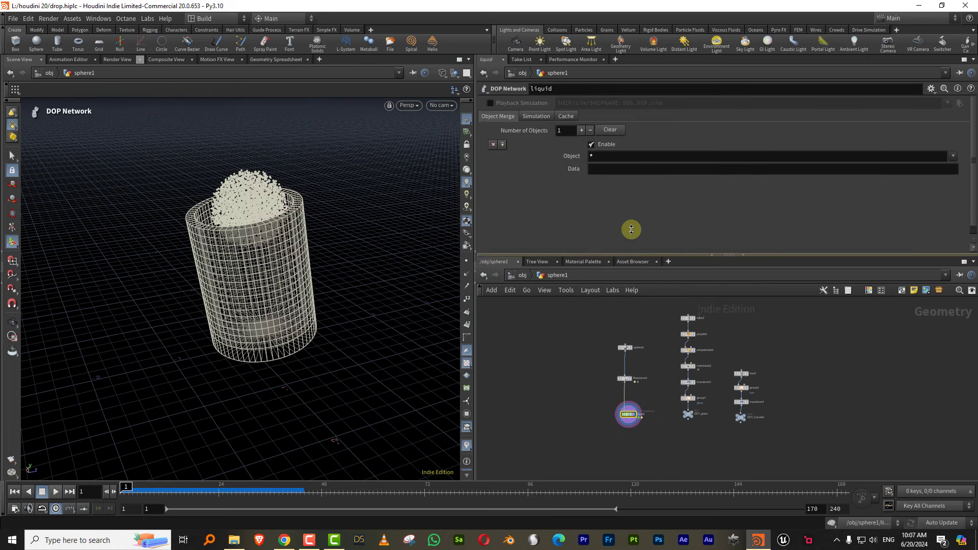
{"action": "scroll", "coordinate": [714, 351], "scroll_direction": "up", "scroll_amount": 3}
{"action": "middle_click_drag", "start_coordinate": [718, 344], "coordinate": [695, 342]}
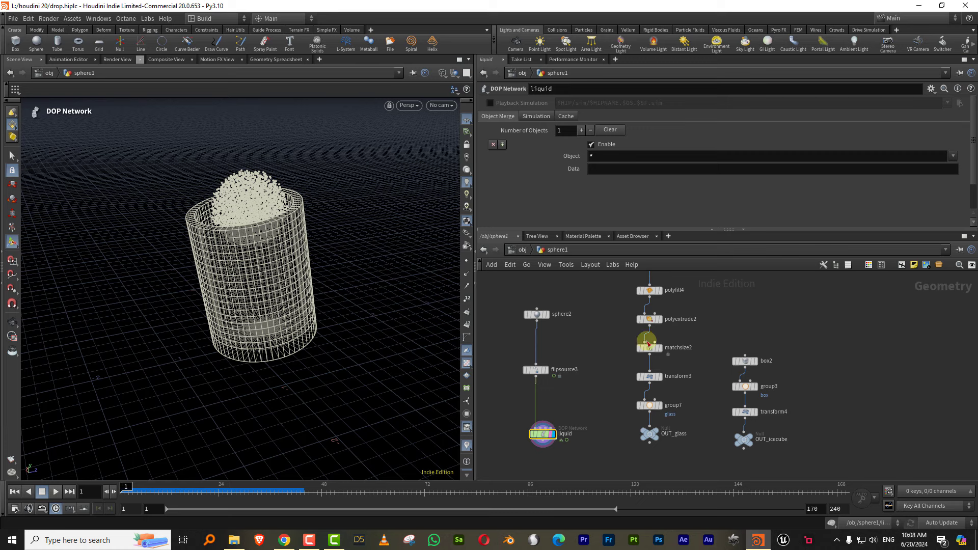
{"action": "left_click", "coordinate": [648, 319]}
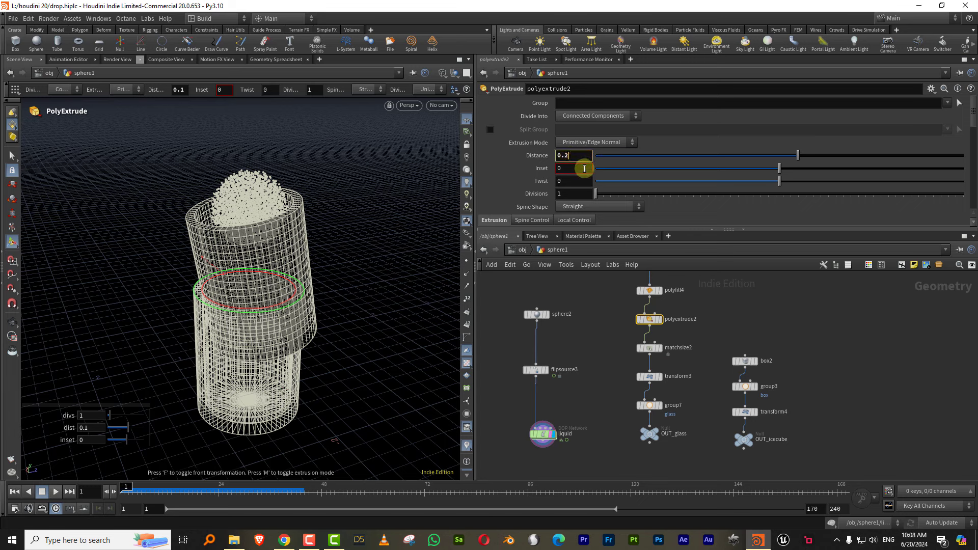
{"action": "key", "text": "Return"}
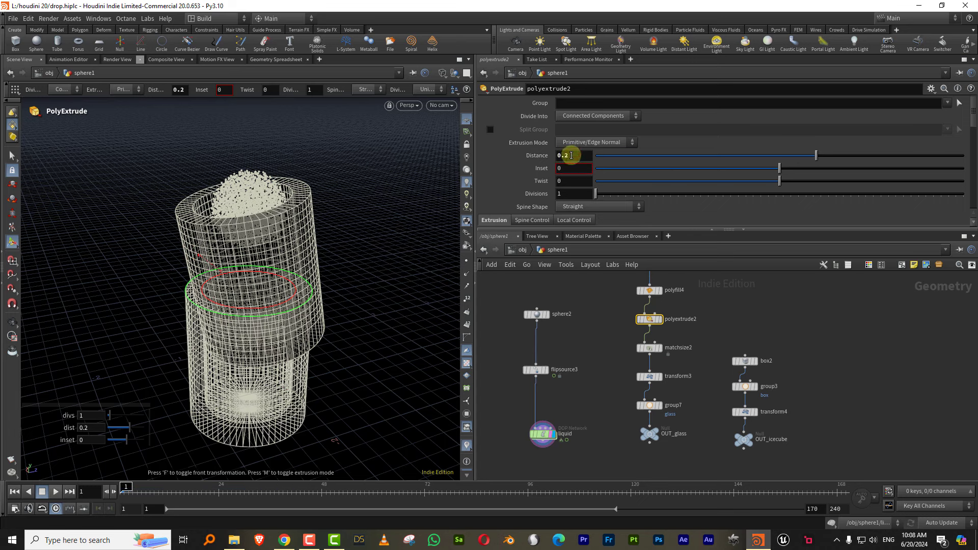
{"action": "double_click", "coordinate": [572, 156]}
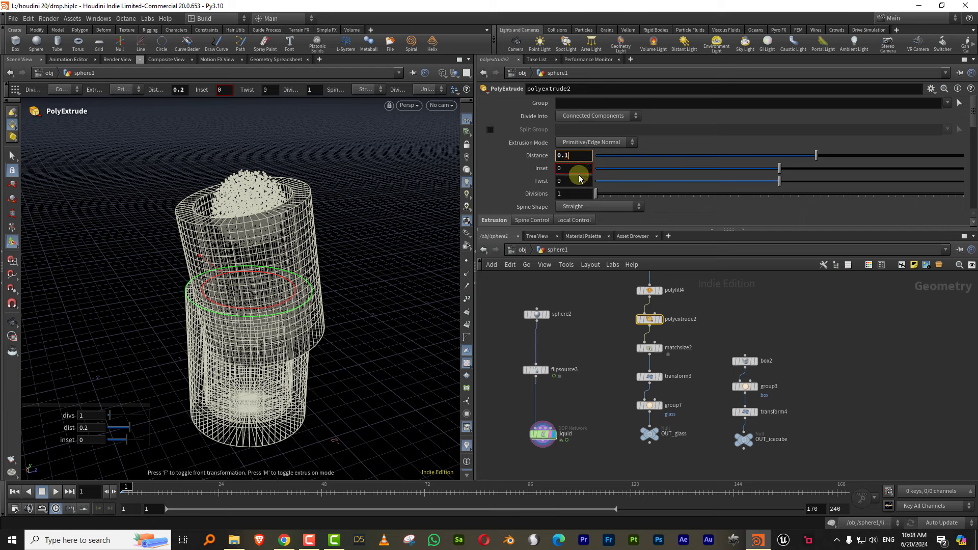
{"action": "type", "text": "16"}
{"action": "key", "text": "Return"}
- Enter the liquid DOP network, play the simulation with the thicker glass and return to the first frame
{"action": "double_click", "coordinate": [541, 433]}
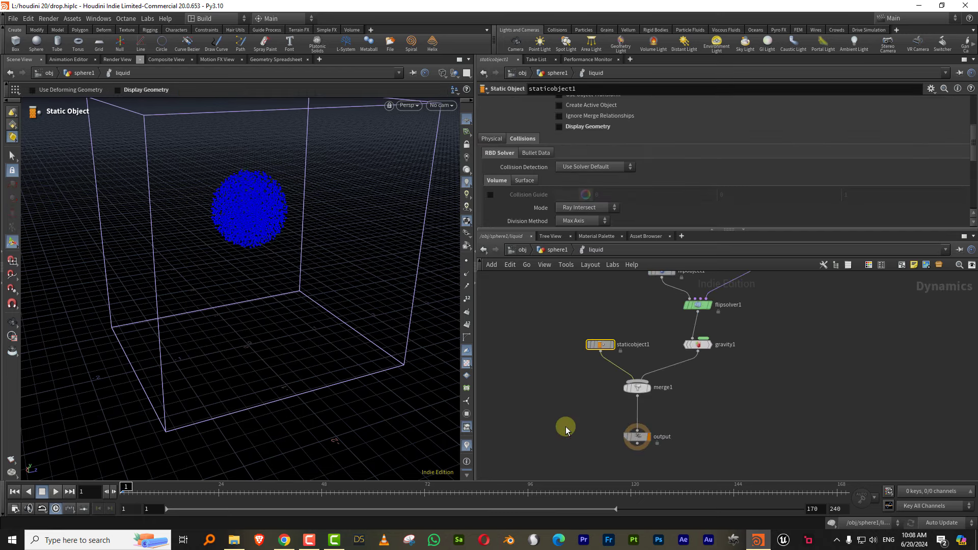
{"action": "left_click", "coordinate": [56, 491]}
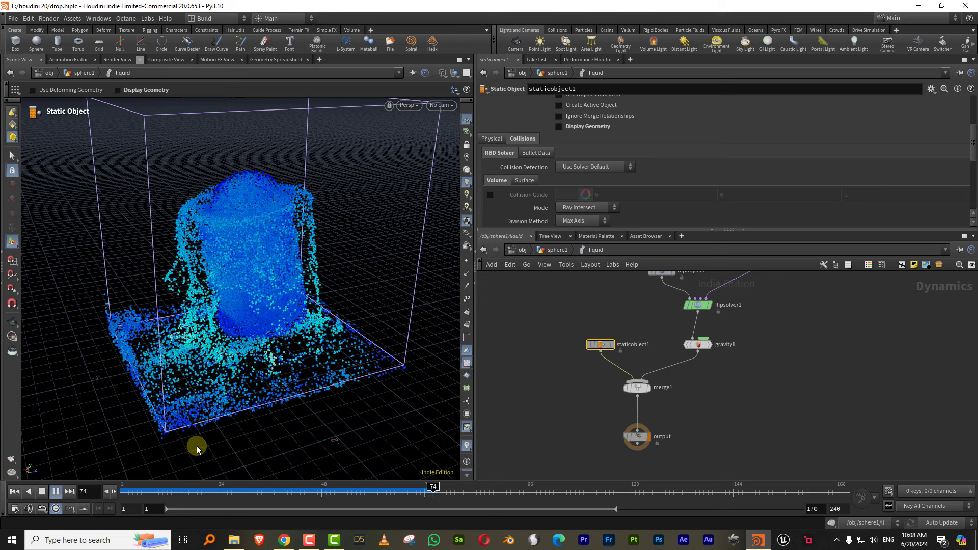
{"action": "key", "text": "ctrl+Up"}
- Set the Activation of the fluidball Volume Source to the expression $FF<30
{"action": "middle_click_drag", "start_coordinate": [651, 343], "coordinate": [635, 435]}
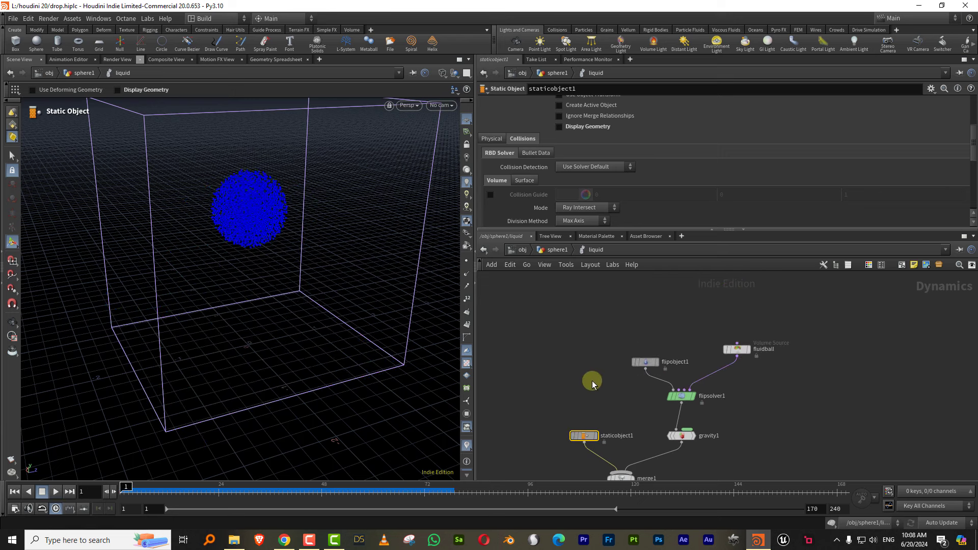
{"action": "left_click", "coordinate": [645, 362]}
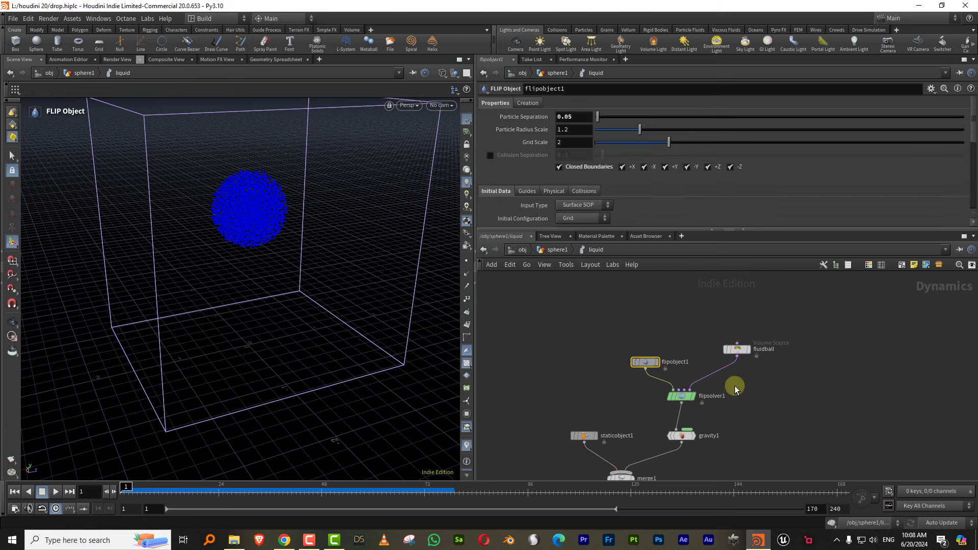
{"action": "left_click", "coordinate": [680, 397]}
{"action": "left_click_drag", "start_coordinate": [802, 371], "coordinate": [801, 369]}
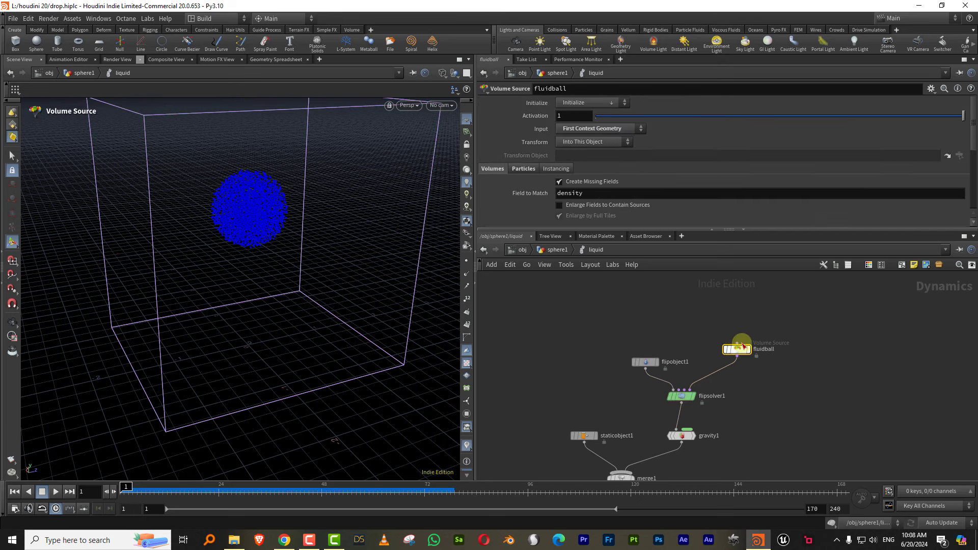
{"action": "left_click", "coordinate": [569, 117]}
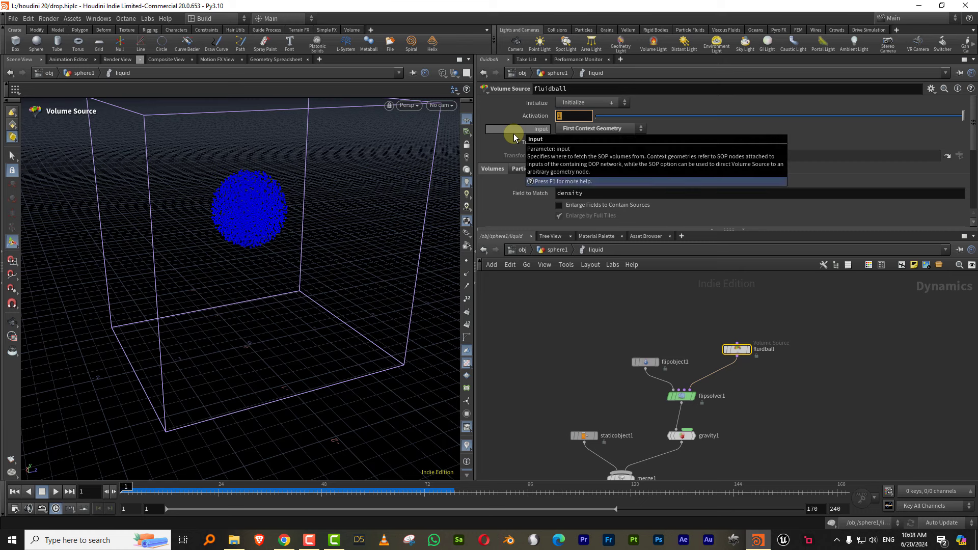
{"action": "type", "text": "$FF"}
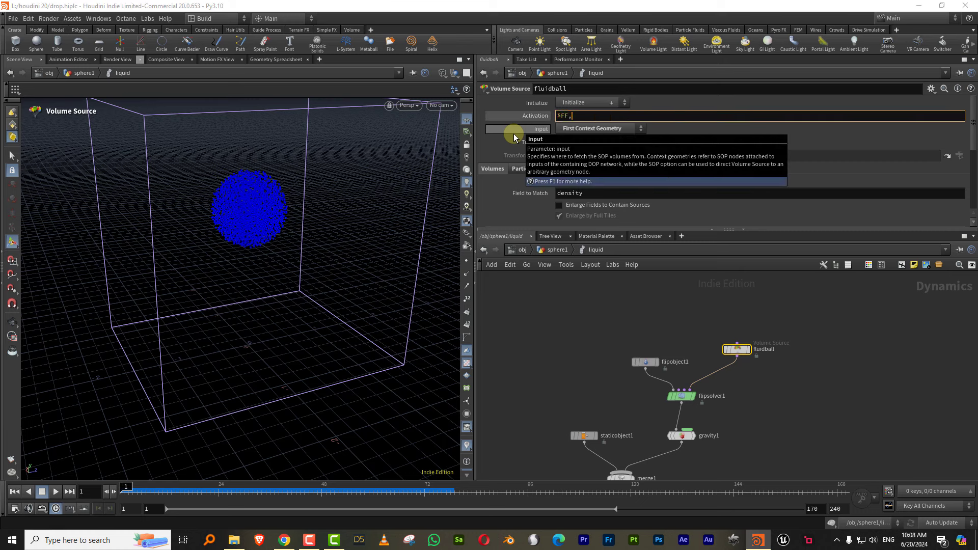
{"action": "type", "text": ",30"}
{"action": "key", "text": "Return"}
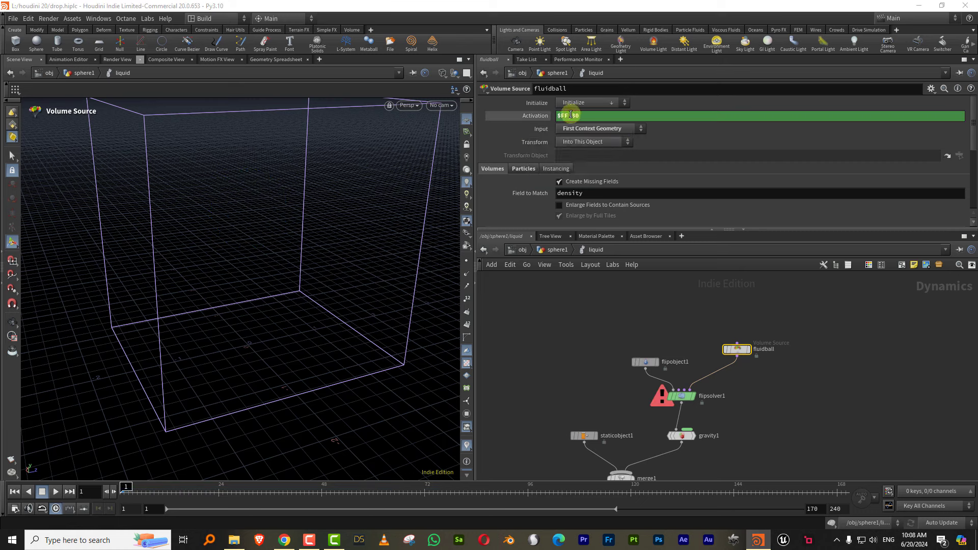
{"action": "type", "text": "<"}
{"action": "key", "text": "Return"}
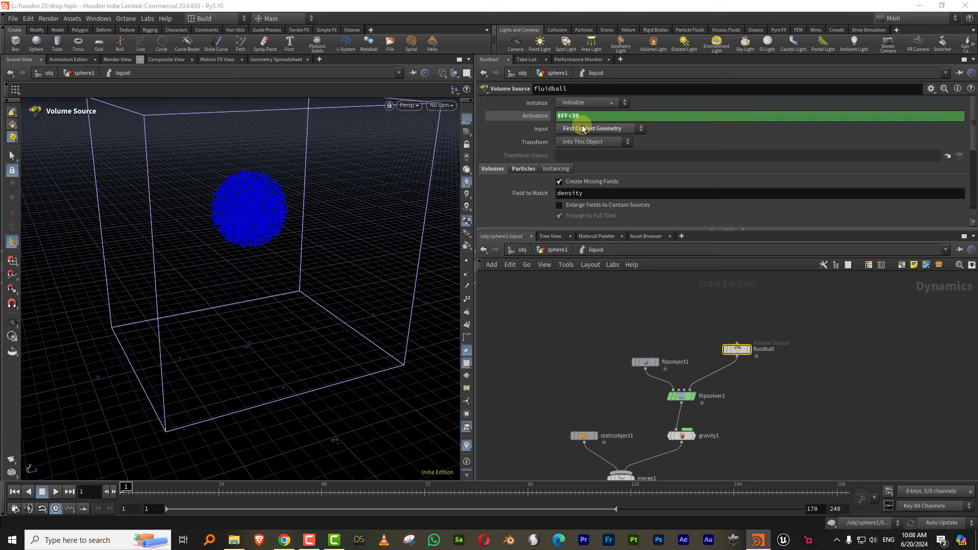
- Play the simulation with the limited emission, go to frame 30 and inspect the liquid up close
{"action": "left_click", "coordinate": [55, 492]}
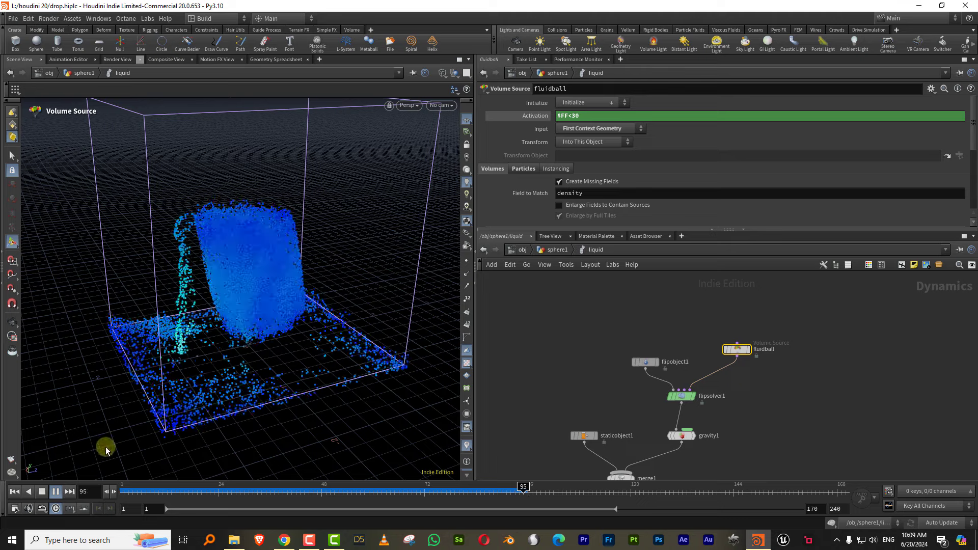
{"action": "left_click_drag", "start_coordinate": [129, 497], "coordinate": [244, 494]}
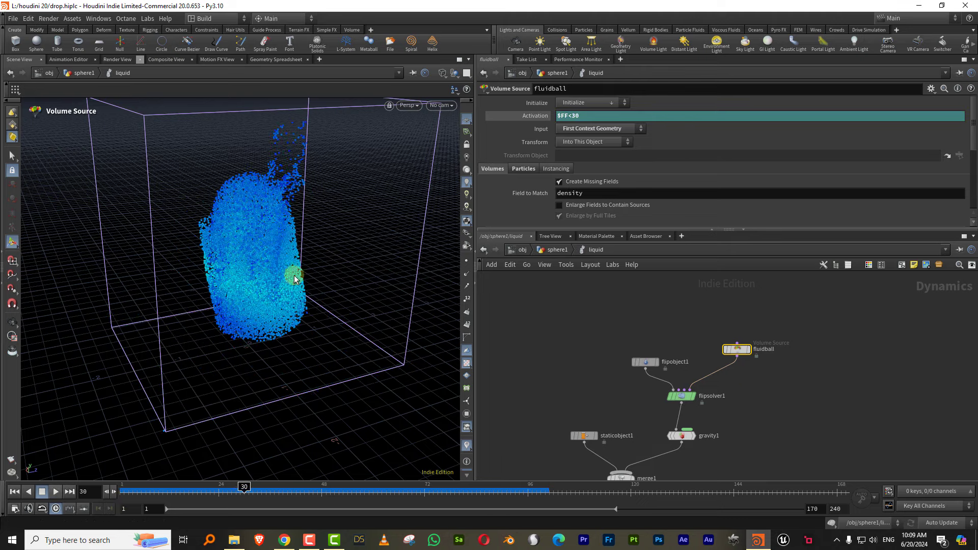
{"action": "key", "text": "Escape"}
{"action": "left_click_drag", "start_coordinate": [291, 277], "coordinate": [269, 252]}
{"action": "right_click_drag", "start_coordinate": [269, 253], "coordinate": [292, 229]}
{"action": "middle_click_drag", "start_coordinate": [638, 347], "coordinate": [637, 316]}
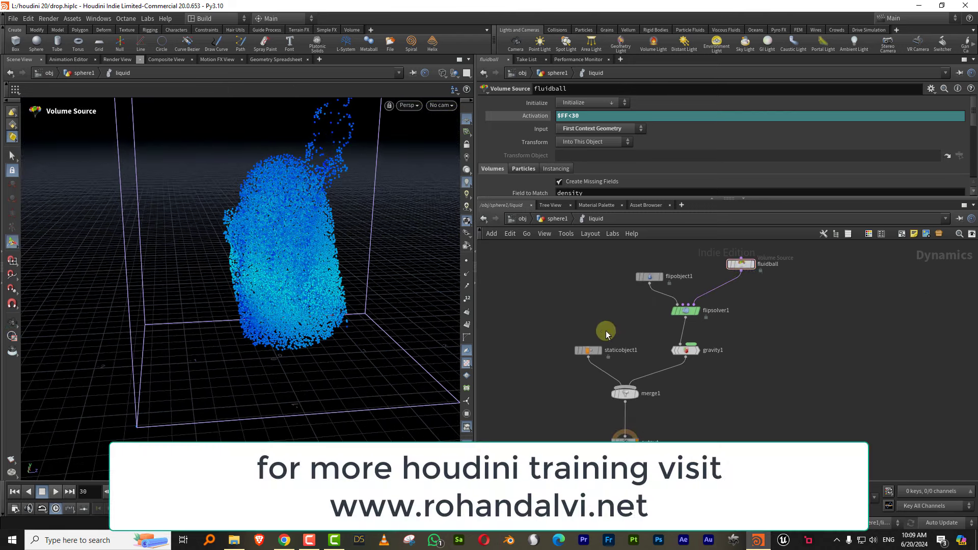
- Turn on Detect Range in the particle guide visualization of flipobject1
{"action": "middle_click_drag", "start_coordinate": [618, 315], "coordinate": [592, 372]}
{"action": "left_click", "coordinate": [618, 337]}
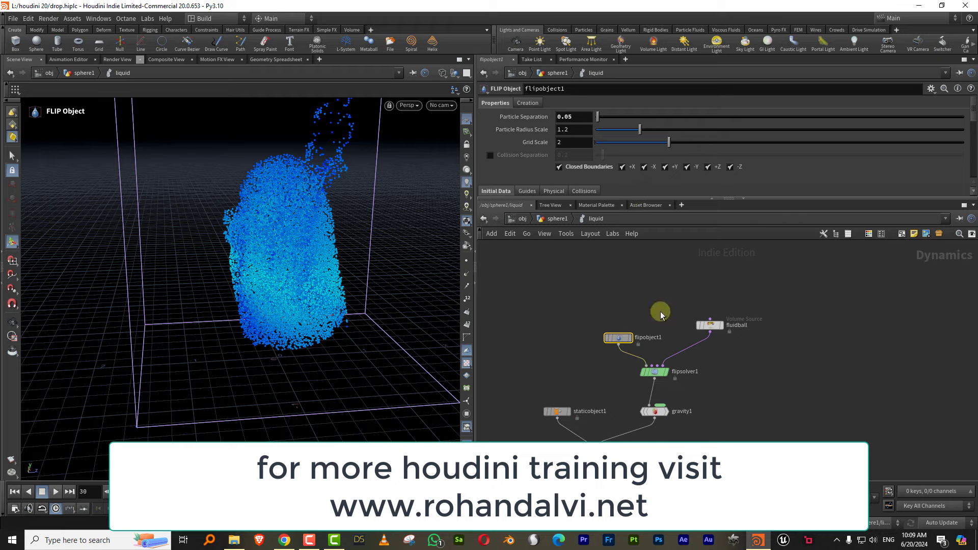
{"action": "left_click_drag", "start_coordinate": [630, 198], "coordinate": [630, 283]}
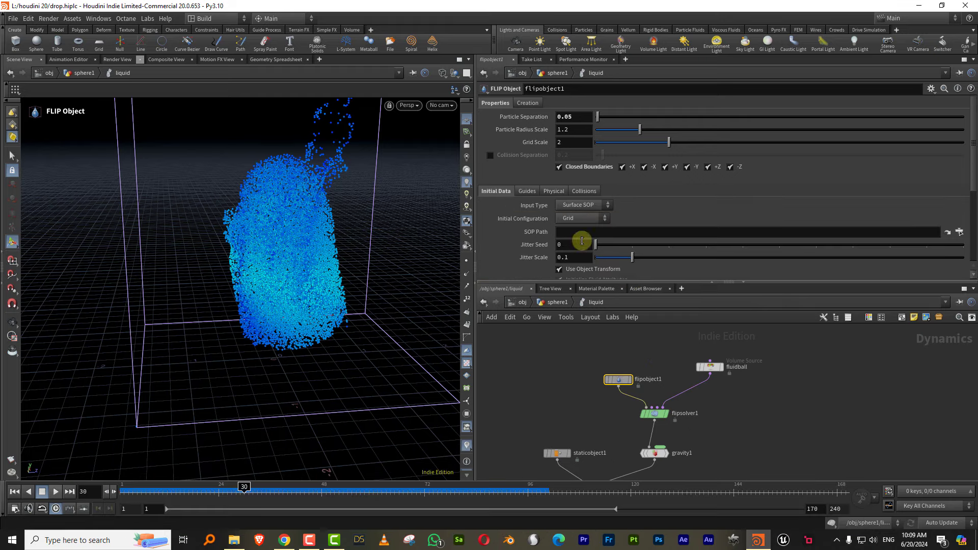
{"action": "left_click", "coordinate": [527, 191]}
{"action": "left_click", "coordinate": [535, 205]}
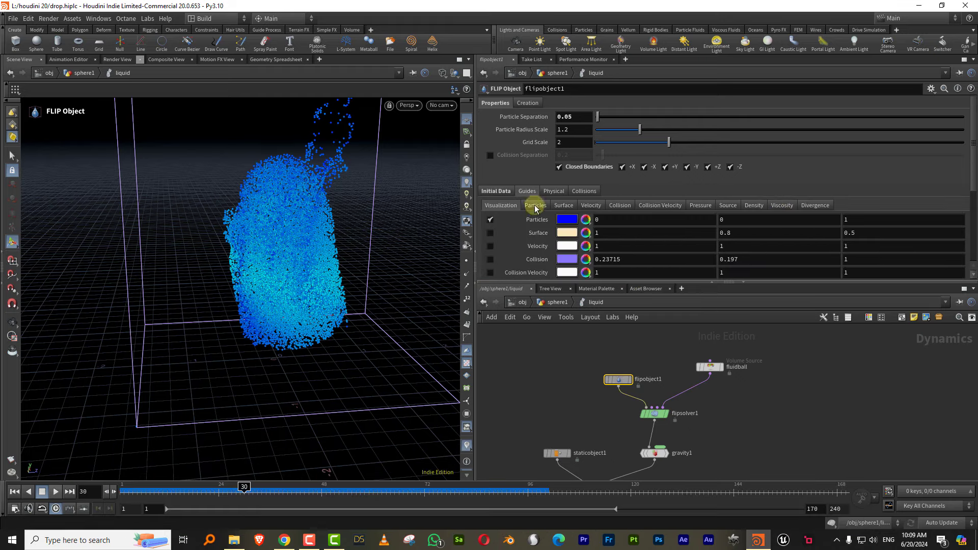
{"action": "left_click_drag", "start_coordinate": [972, 184], "coordinate": [958, 240]}
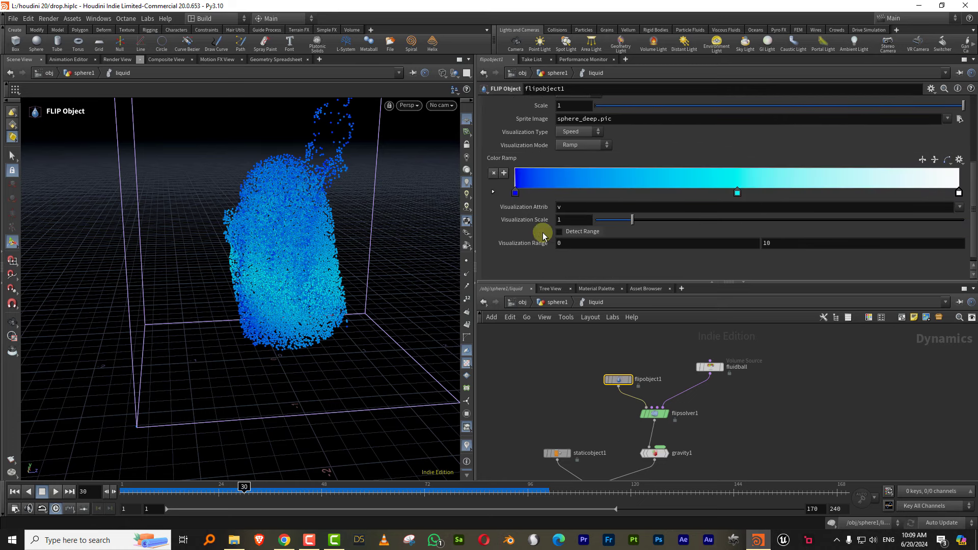
{"action": "left_click", "coordinate": [583, 232]}
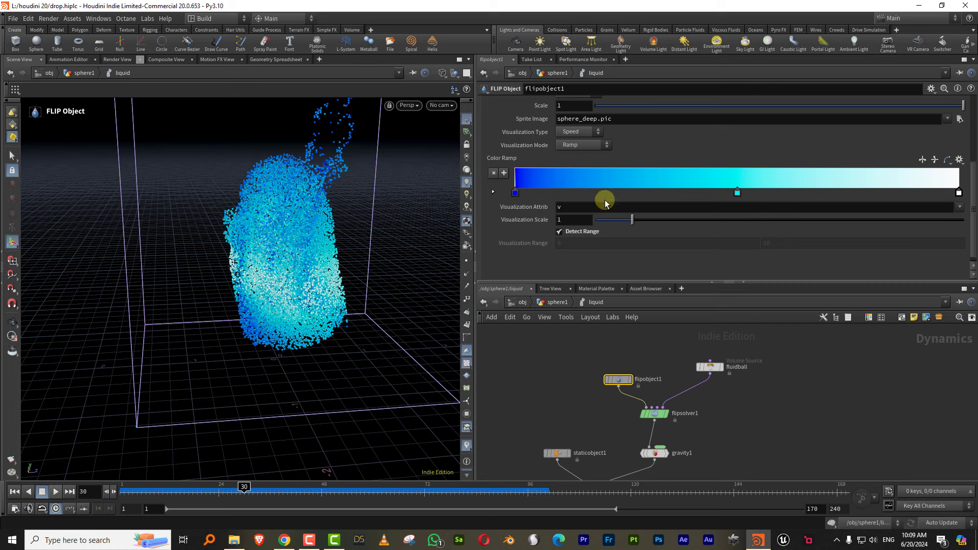
- Remove the dark blue point from the particle Color Ramp and move the cyan point to the ramp's start
{"action": "left_click_drag", "start_coordinate": [516, 193], "coordinate": [569, 232]}
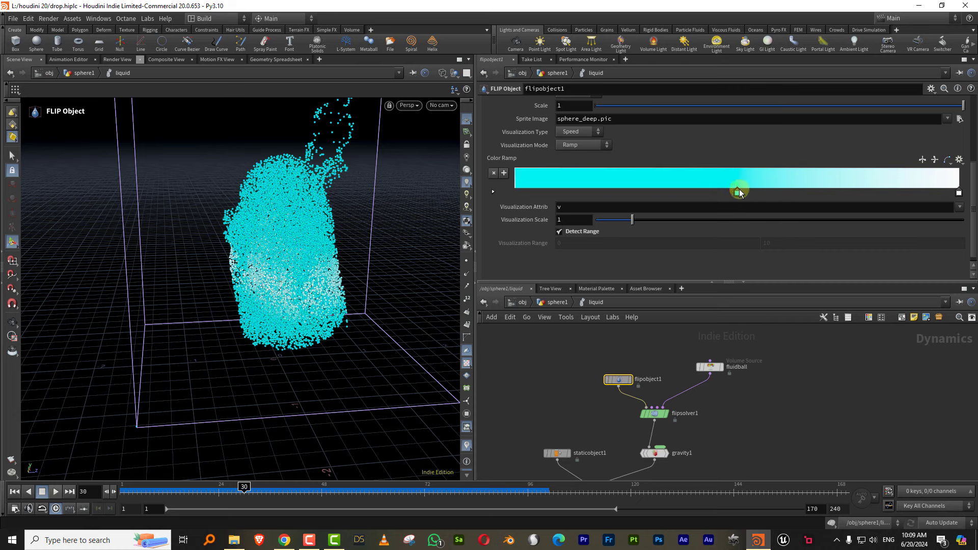
{"action": "left_click_drag", "start_coordinate": [738, 192], "coordinate": [515, 193]}
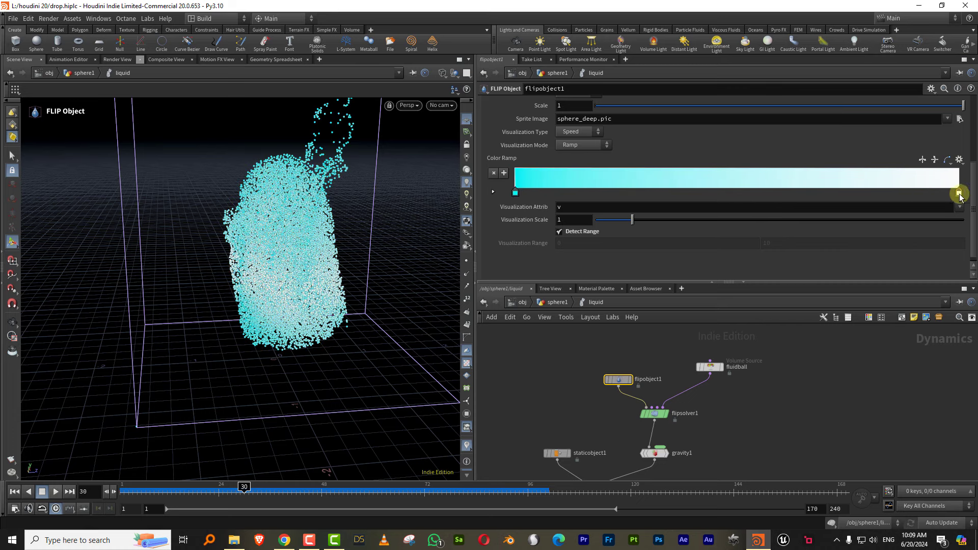
- Recolour the white end point of the particle Color Ramp to pink with RGB 1, 0, 0.3
{"action": "double_click", "coordinate": [959, 194]}
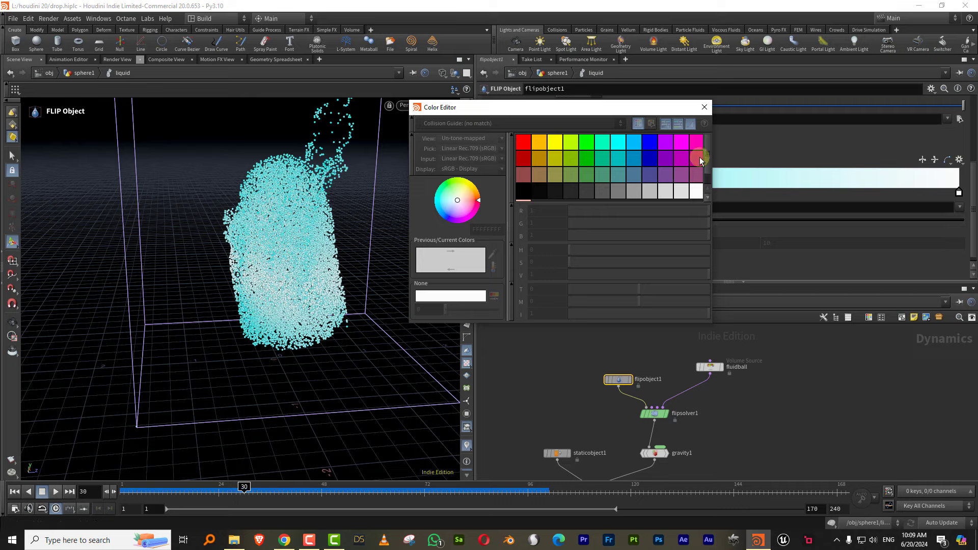
{"action": "left_click", "coordinate": [704, 109]}
{"action": "left_click", "coordinate": [492, 192]}
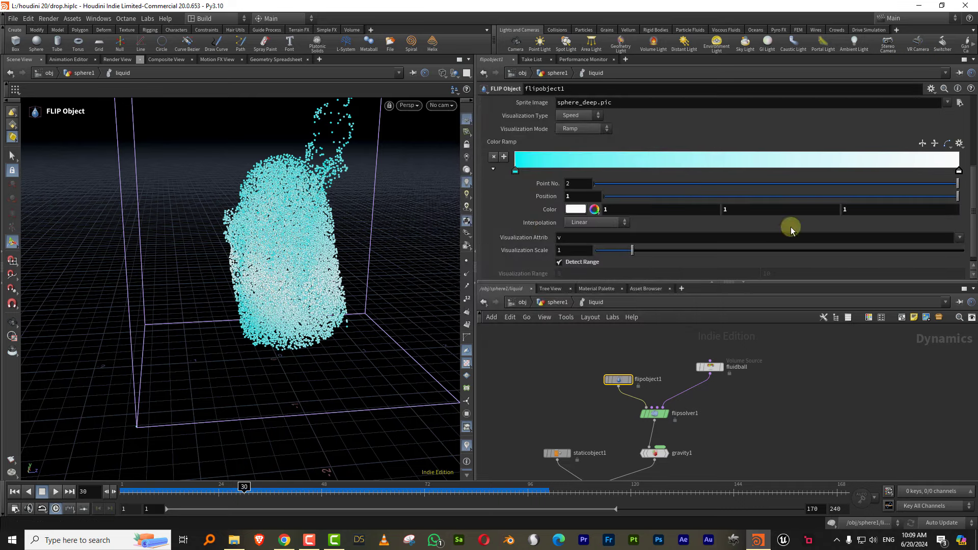
{"action": "double_click", "coordinate": [960, 175]}
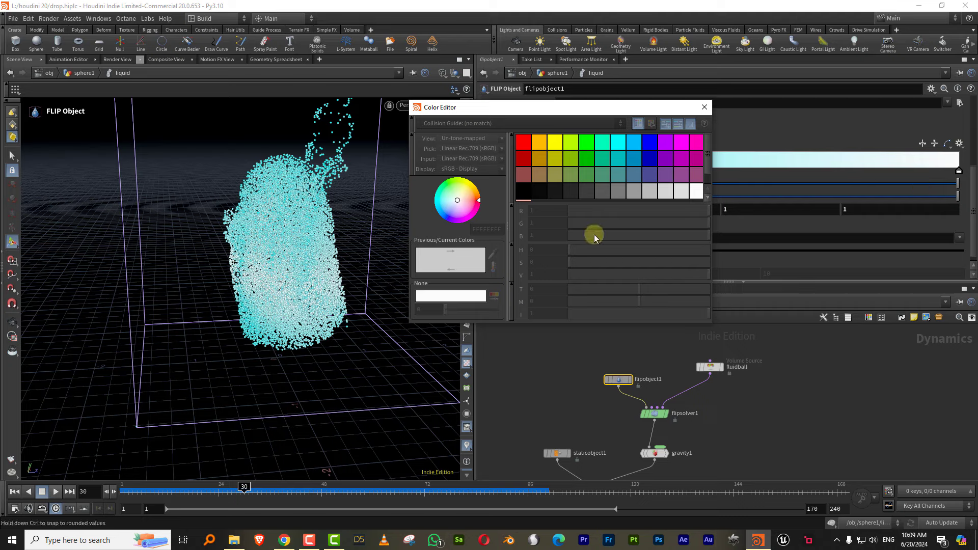
{"action": "left_click", "coordinate": [705, 108]}
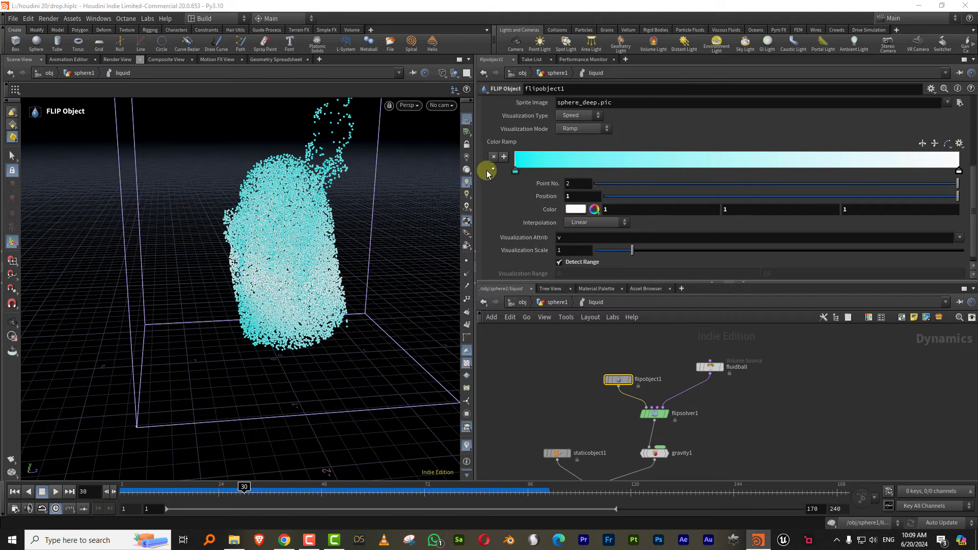
{"action": "left_click", "coordinate": [573, 209]}
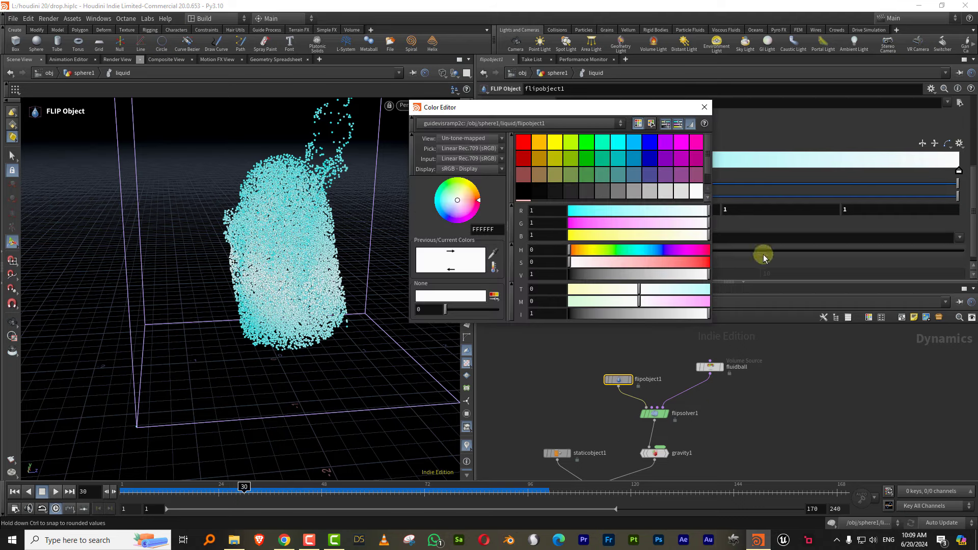
{"action": "left_click", "coordinate": [695, 263]}
{"action": "left_click_drag", "start_coordinate": [707, 252], "coordinate": [702, 252]}
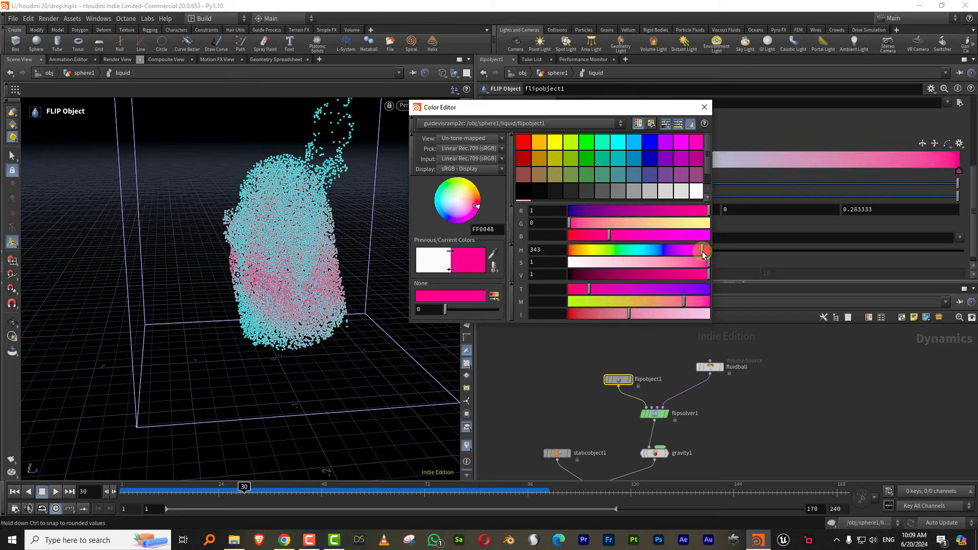
{"action": "left_click", "coordinate": [705, 107]}
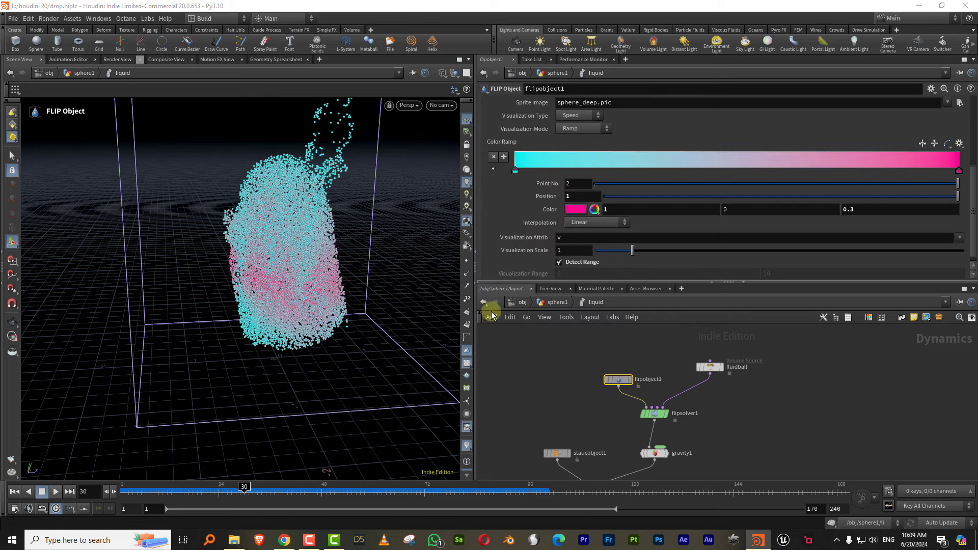
- Turn off Detect Range in the particle guide visualization and scrub the simulation to frame 69
{"action": "left_click", "coordinate": [593, 261]}
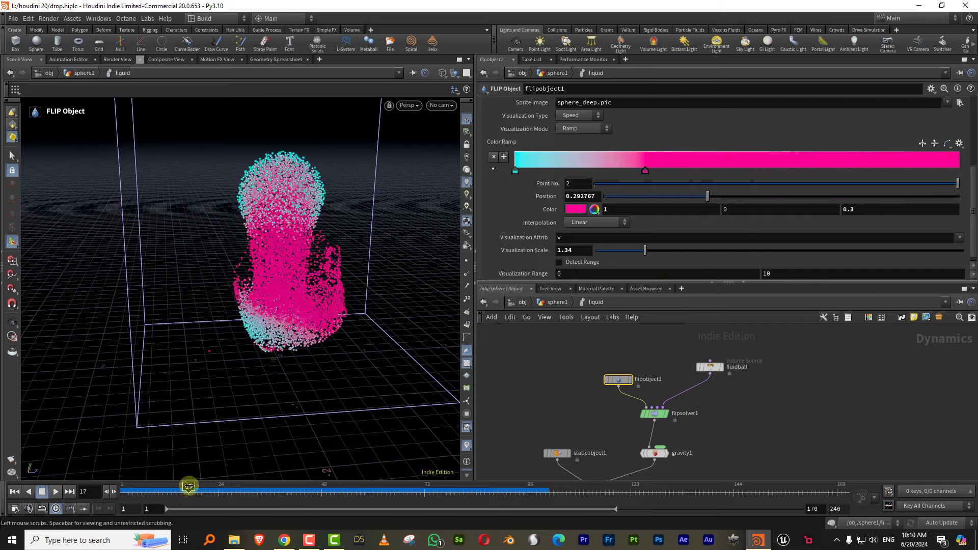
{"action": "left_click_drag", "start_coordinate": [190, 485], "coordinate": [411, 488]}
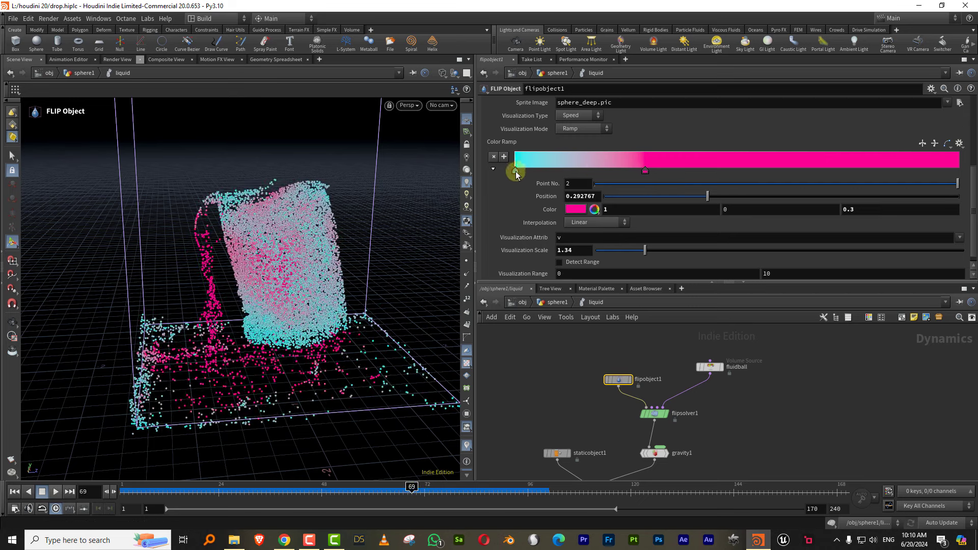
- Move the cyan Color Ramp point to about 0.15 and the pink point to about 0.26 for a tighter transition
{"action": "left_click_drag", "start_coordinate": [516, 173], "coordinate": [565, 174]}
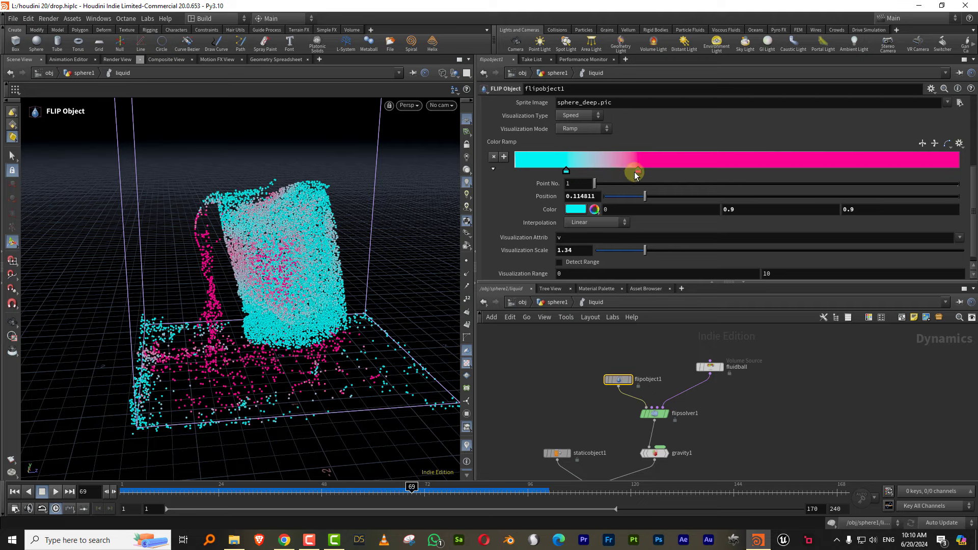
{"action": "left_click_drag", "start_coordinate": [637, 172], "coordinate": [634, 173]}
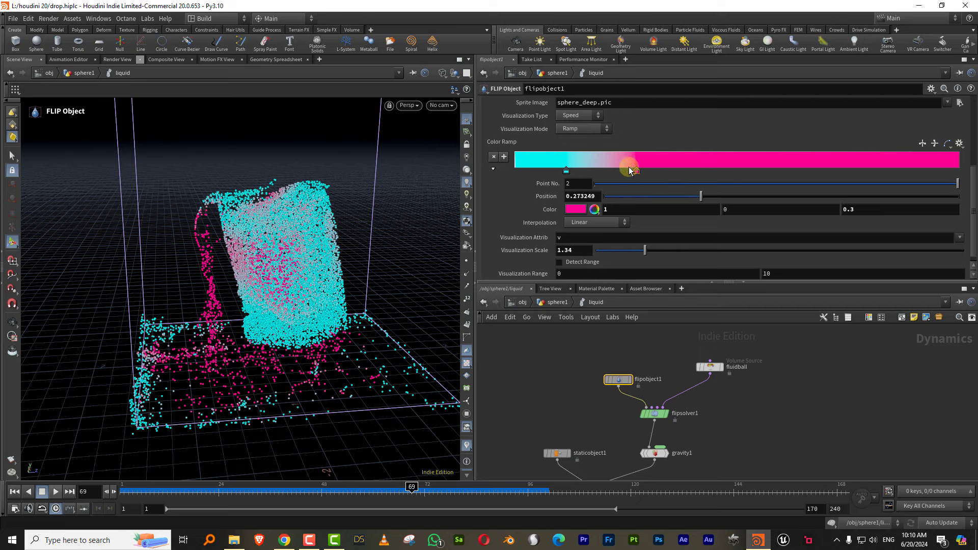
{"action": "left_click_drag", "start_coordinate": [567, 172], "coordinate": [538, 173]}
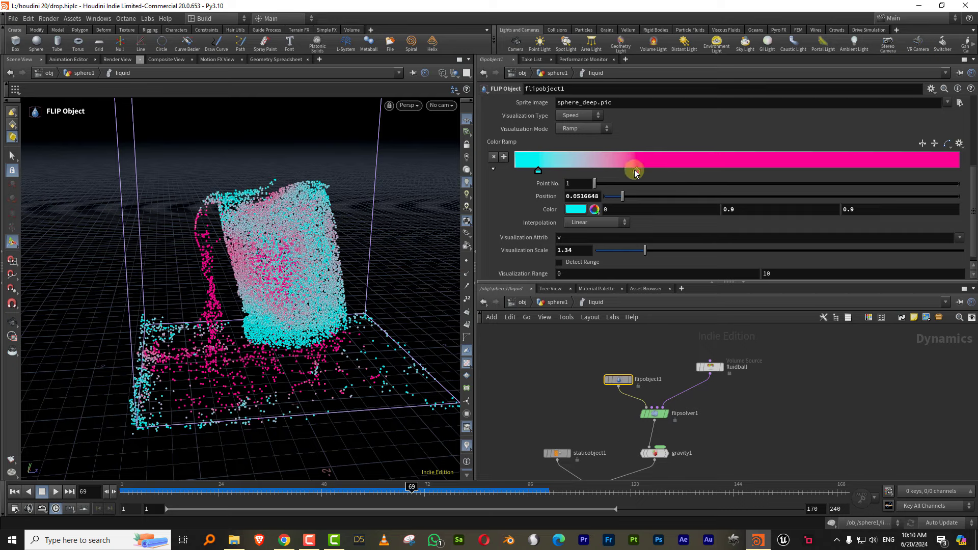
{"action": "left_click_drag", "start_coordinate": [635, 174], "coordinate": [625, 174]}
{"action": "left_click_drag", "start_coordinate": [546, 173], "coordinate": [639, 171]}
- Add a POP Drag node to the liquid network and connect it to the Particle Velocity input of flipsolver1
{"action": "scroll", "coordinate": [645, 355], "scroll_direction": "up", "scroll_amount": 5}
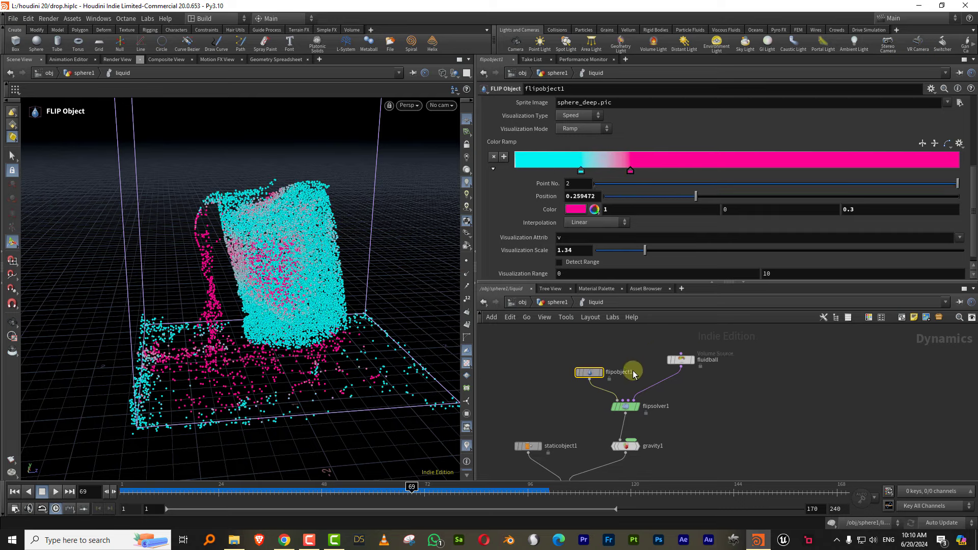
{"action": "left_click_drag", "start_coordinate": [654, 281], "coordinate": [654, 205]}
{"action": "middle_click_drag", "start_coordinate": [648, 332], "coordinate": [710, 310]}
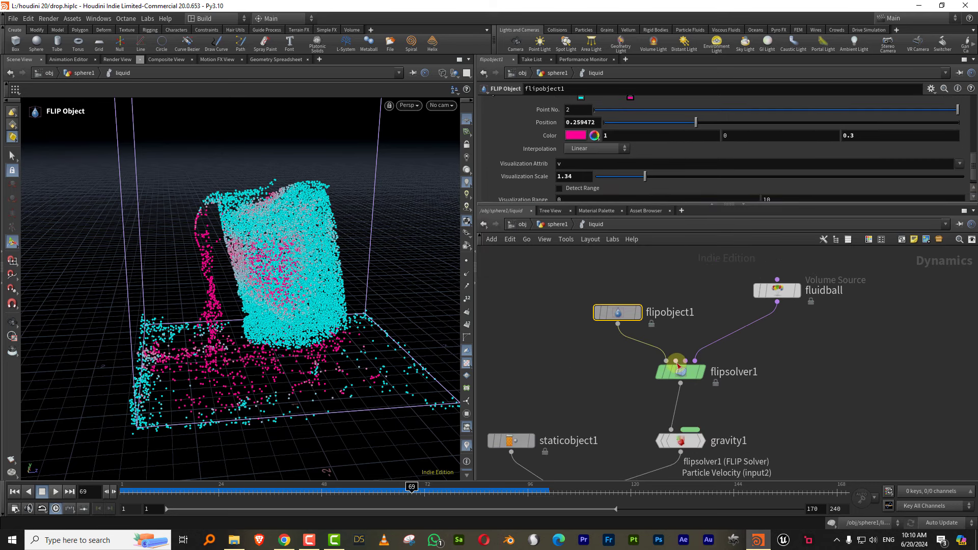
{"action": "middle_click_drag", "start_coordinate": [713, 308], "coordinate": [683, 282]}
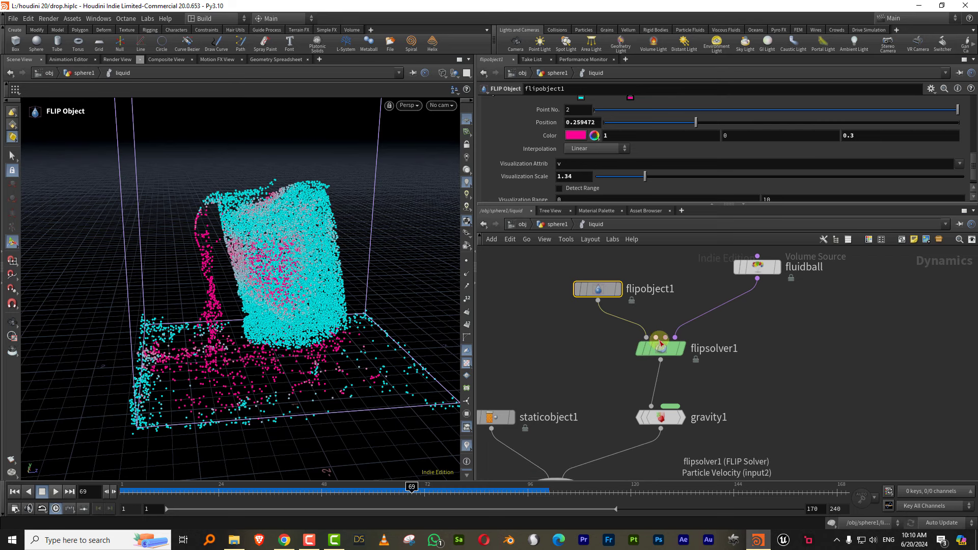
{"action": "mouse_move", "coordinate": [659, 342]}
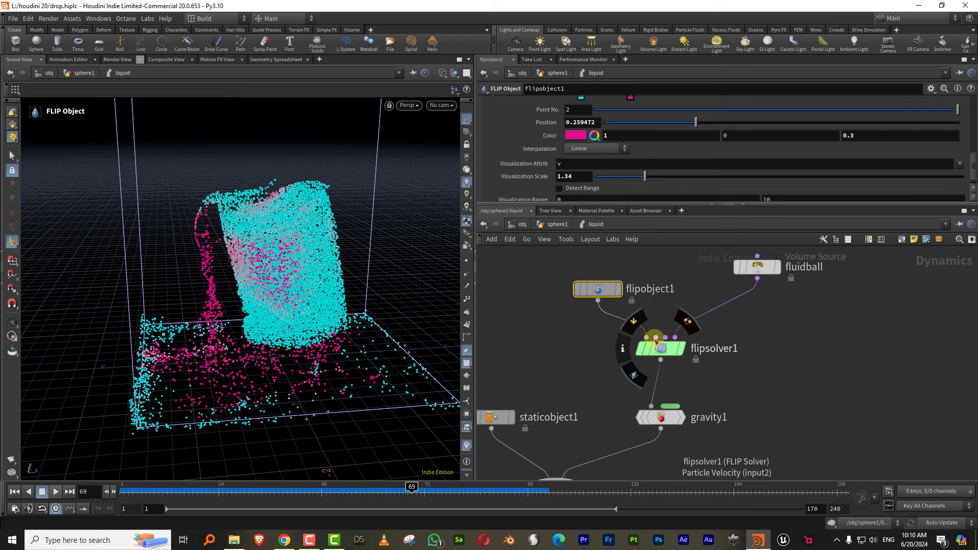
{"action": "middle_click_drag", "start_coordinate": [678, 271], "coordinate": [663, 348]}
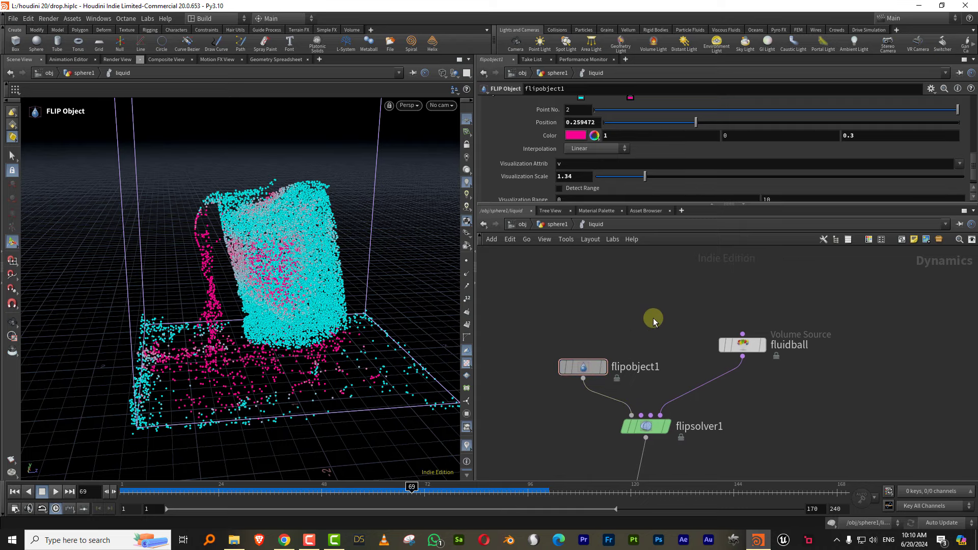
{"action": "key", "text": "Tab"}
{"action": "type", "text": "popdr"}
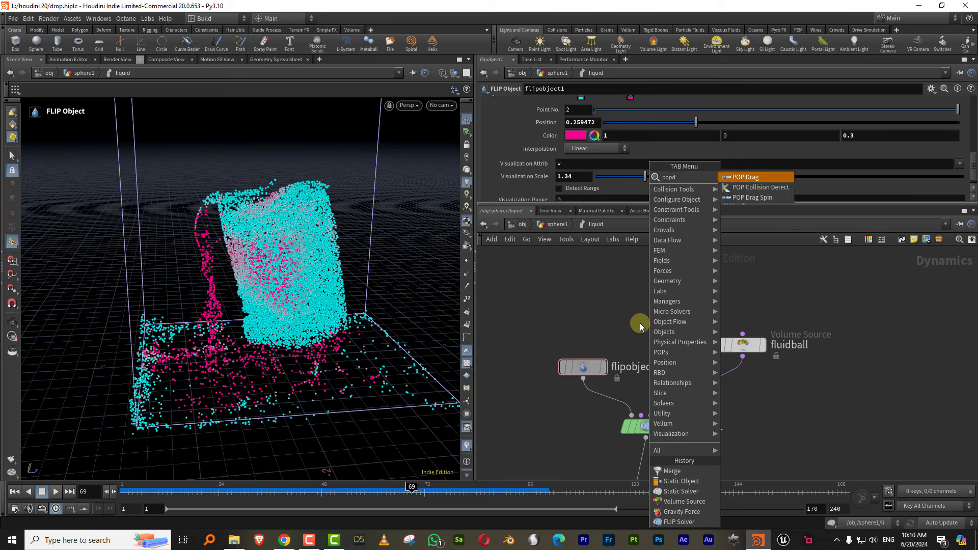
{"action": "key", "text": "Return"}
{"action": "left_click", "coordinate": [646, 305]}
{"action": "left_click_drag", "start_coordinate": [646, 315], "coordinate": [641, 415]}
- Turn on Use VEXpressions for popdrag1 and load the Drag by Proximity to Point preset code
{"action": "left_click", "coordinate": [607, 176]}
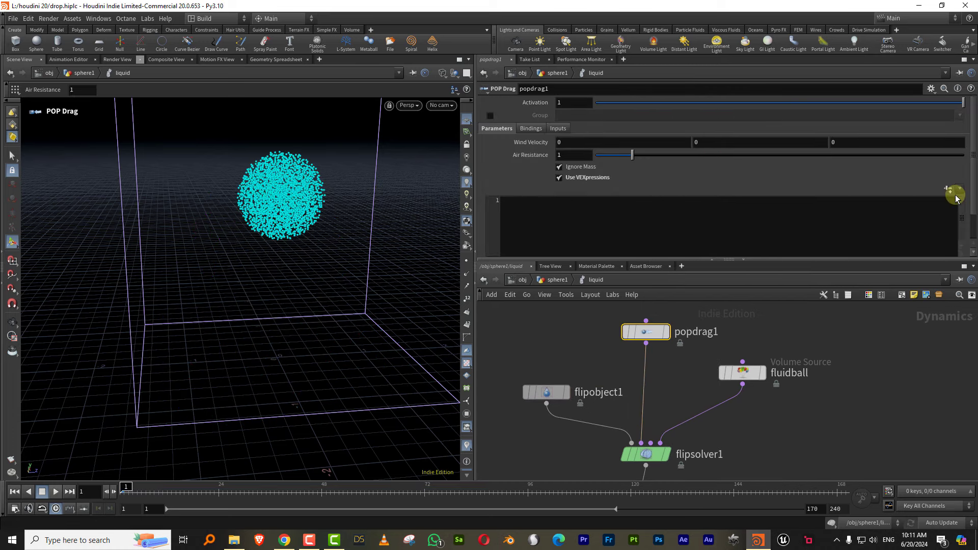
{"action": "left_click", "coordinate": [953, 200]}
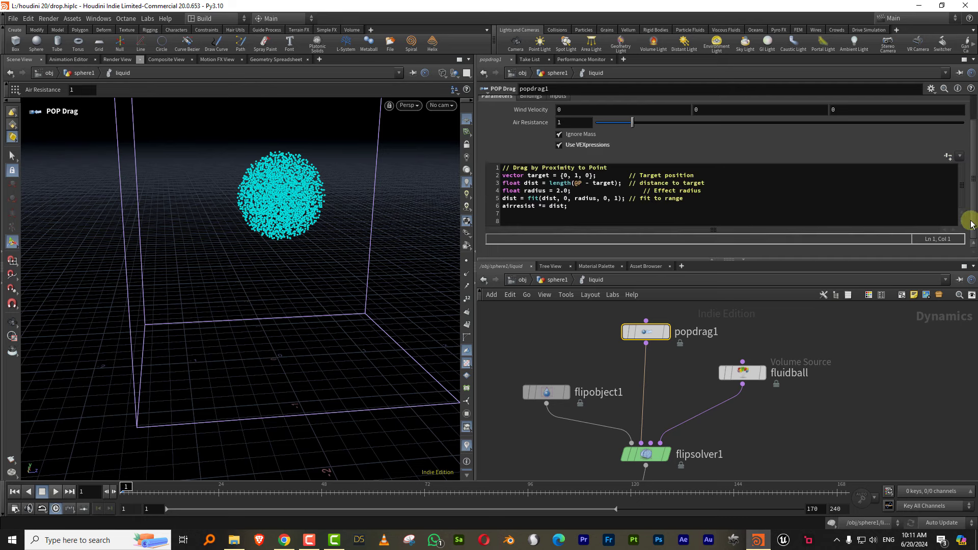
{"action": "scroll", "coordinate": [968, 204], "scroll_direction": "down", "scroll_amount": 1}
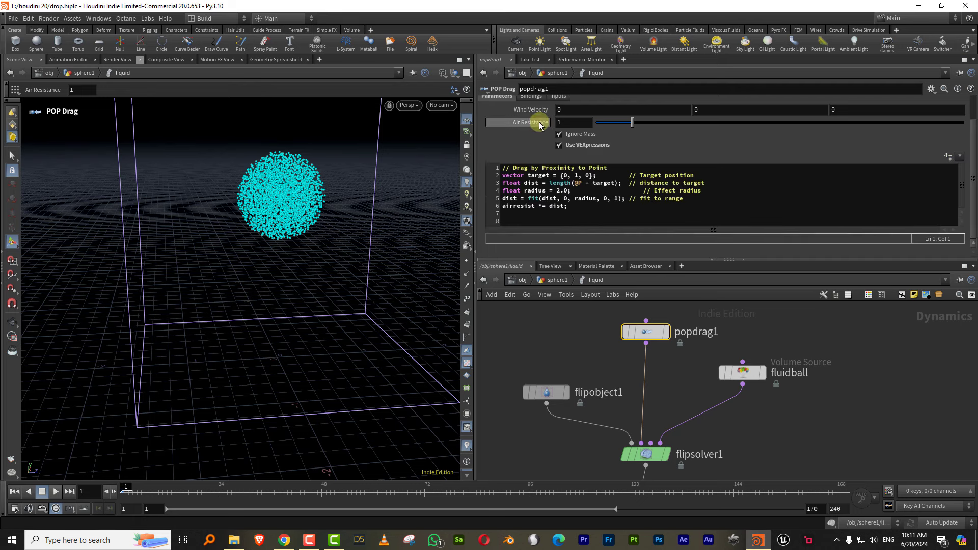
- Delete all the preset code above the airresist line in the POP Drag VEXpression
{"action": "left_click", "coordinate": [697, 200]}
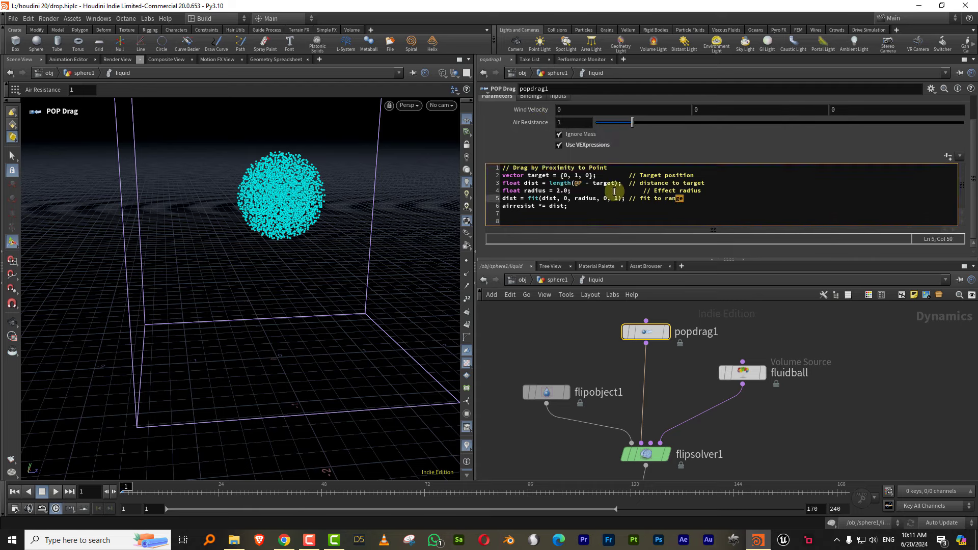
{"action": "left_click_drag", "start_coordinate": [614, 192], "coordinate": [494, 166]}
{"action": "key", "text": "BackSpace"}
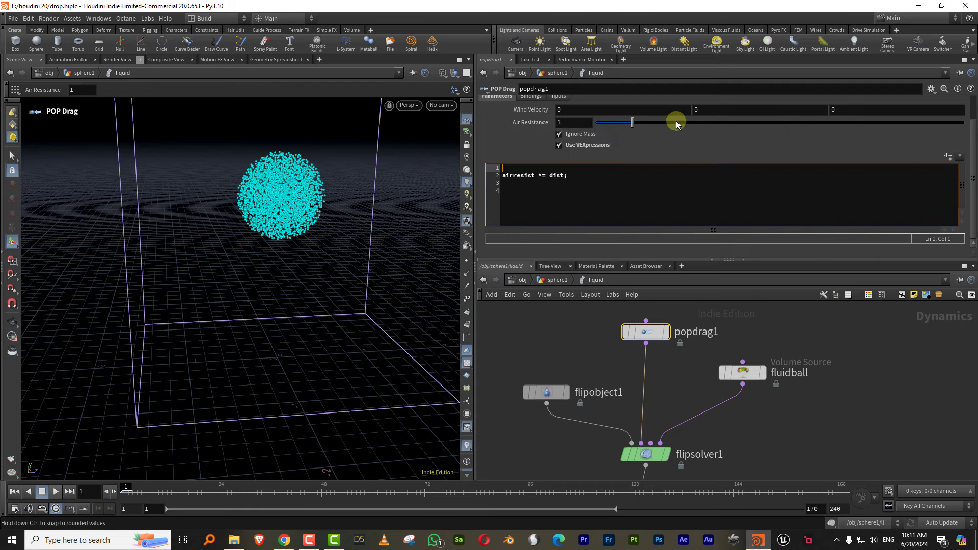
- Set the Air Resistance of popdrag1 to 2.5
{"action": "left_click", "coordinate": [684, 123]}
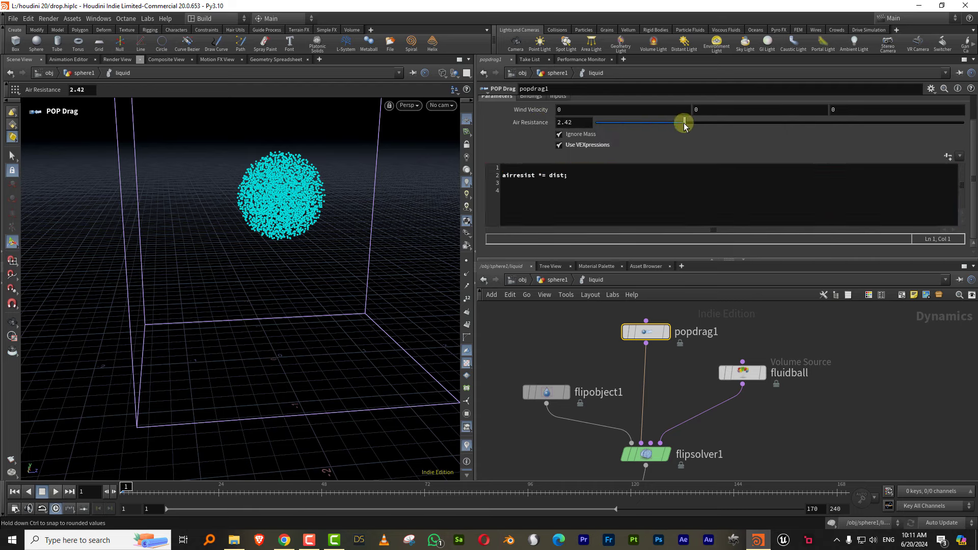
{"action": "left_click_drag", "start_coordinate": [679, 127], "coordinate": [678, 124]}
{"action": "type", "text": "2.5"}
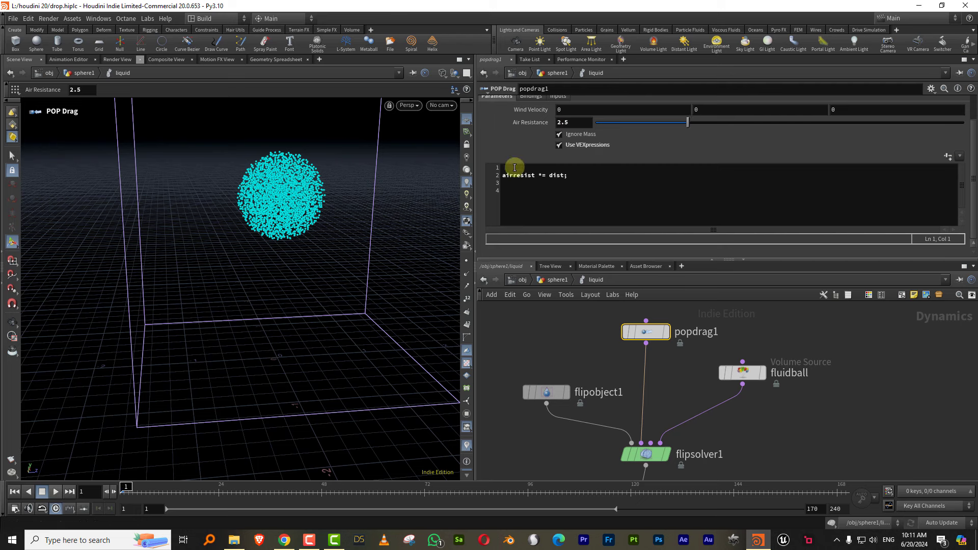
- Write float speed = length(@v); as the first line of the POP Drag VEXpression
{"action": "left_click", "coordinate": [513, 167]}
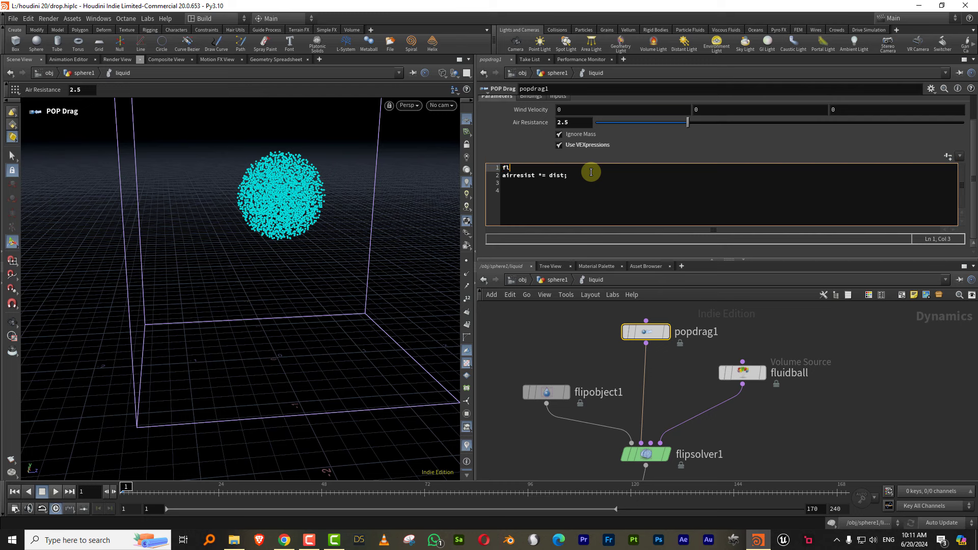
{"action": "type", "text": "oat speed ="}
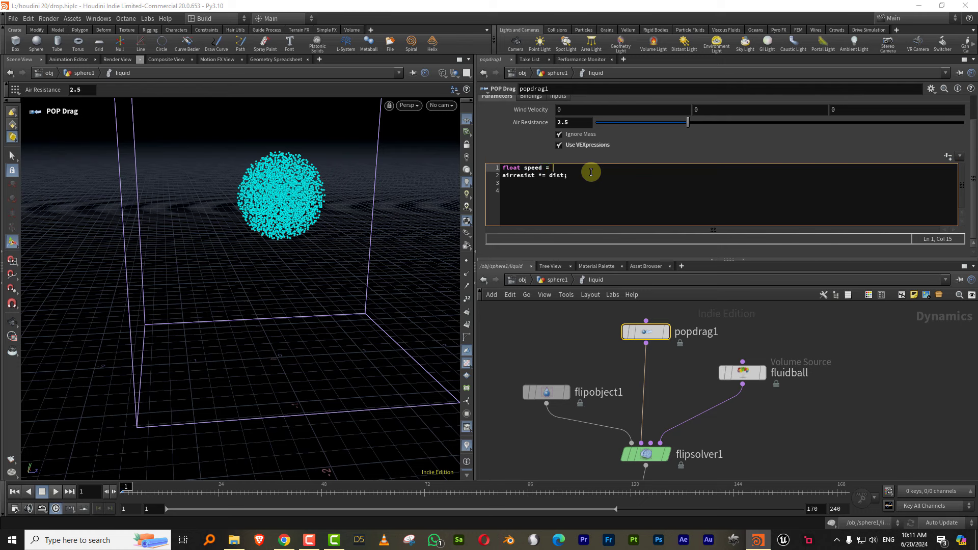
{"action": "type", "text": " length("}
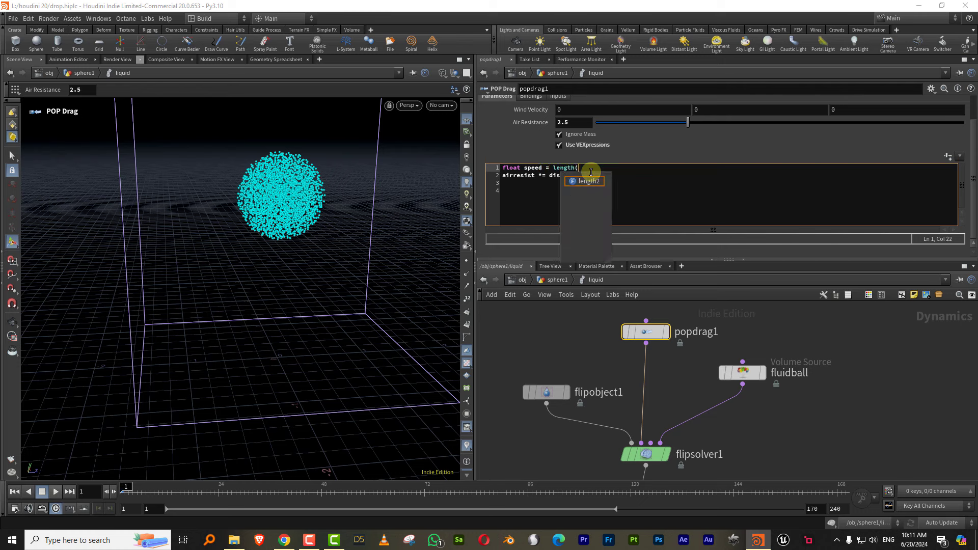
{"action": "key", "text": "Escape"}
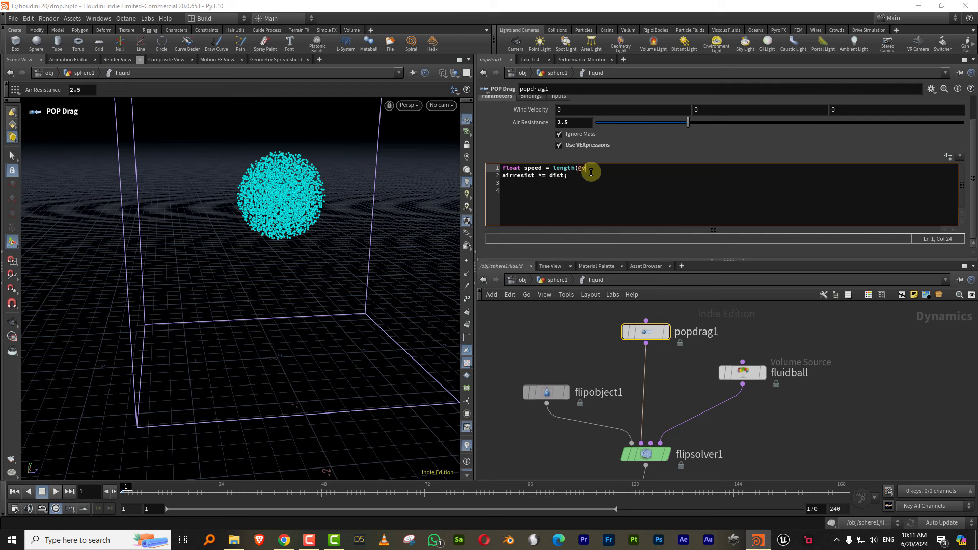
{"action": "left_click", "coordinate": [584, 331]}
- Replace dist in the airresist line with chramp("speeddrag", speed) and create the Speeddrag ramp parameter from the code
{"action": "left_click", "coordinate": [568, 177]}
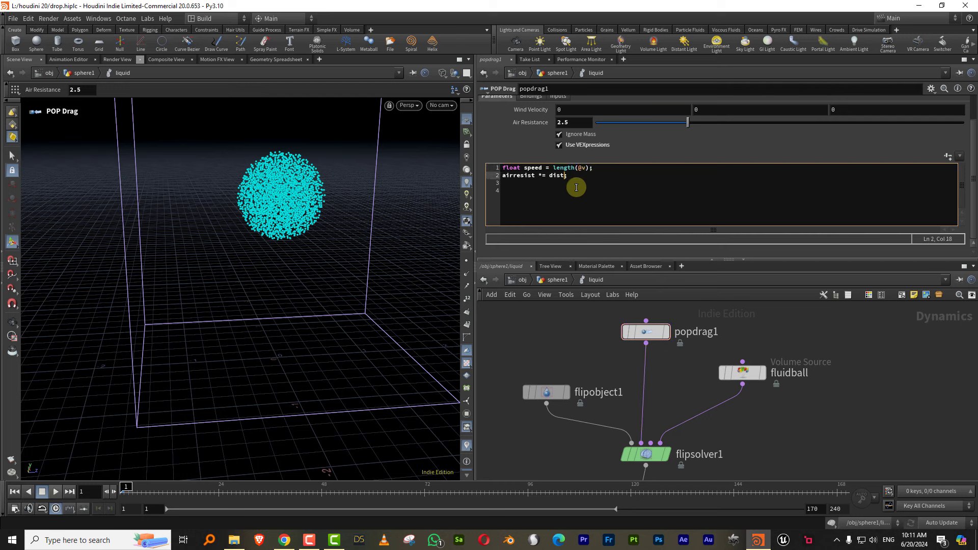
{"action": "key", "text": "BackSpace"}
{"action": "key", "text": "BackSpace"}
{"action": "key", "text": "BackSpace"}
{"action": "type", "text": "char"}
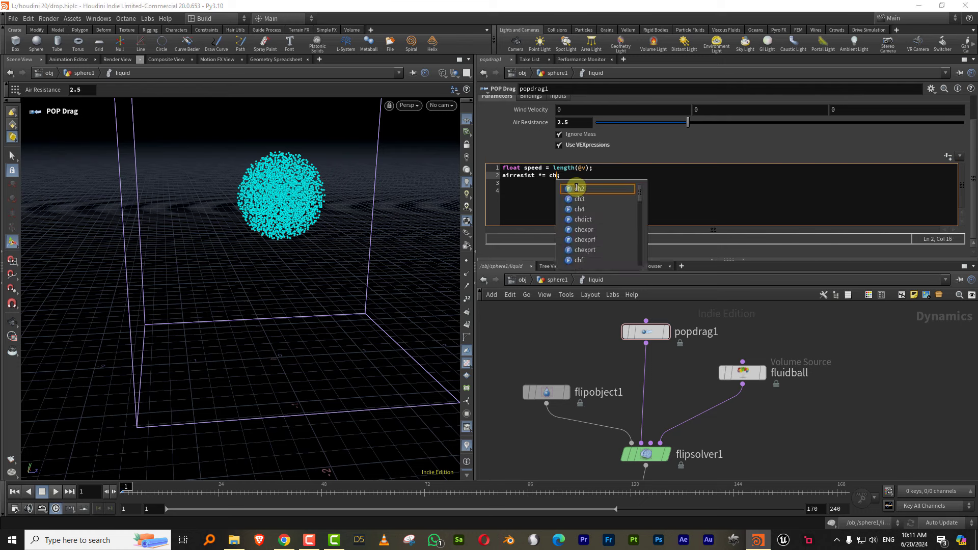
{"action": "key", "text": "BackSpace"}
{"action": "key", "text": "BackSpace"}
{"action": "type", "text": "ram"}
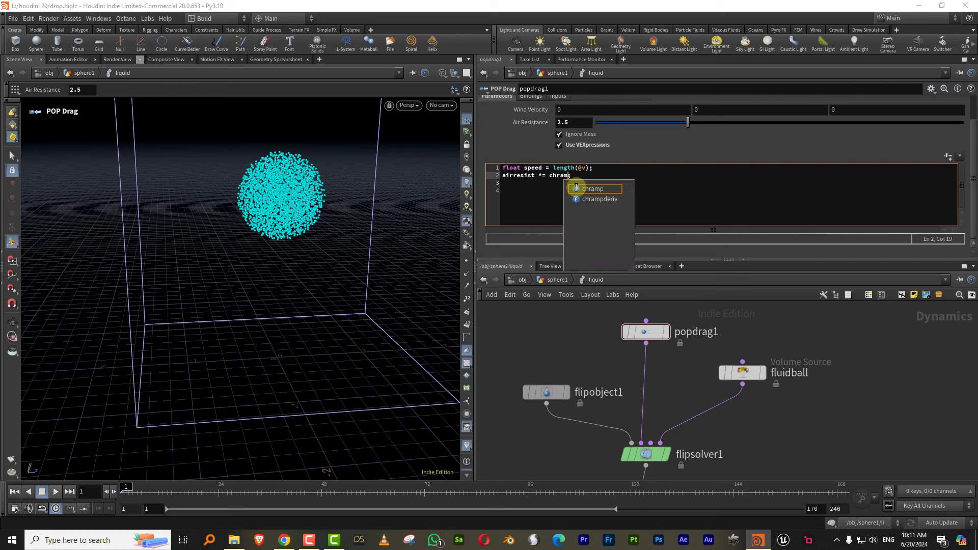
{"action": "type", "text": "p(\"speeddrag\", speed);"}
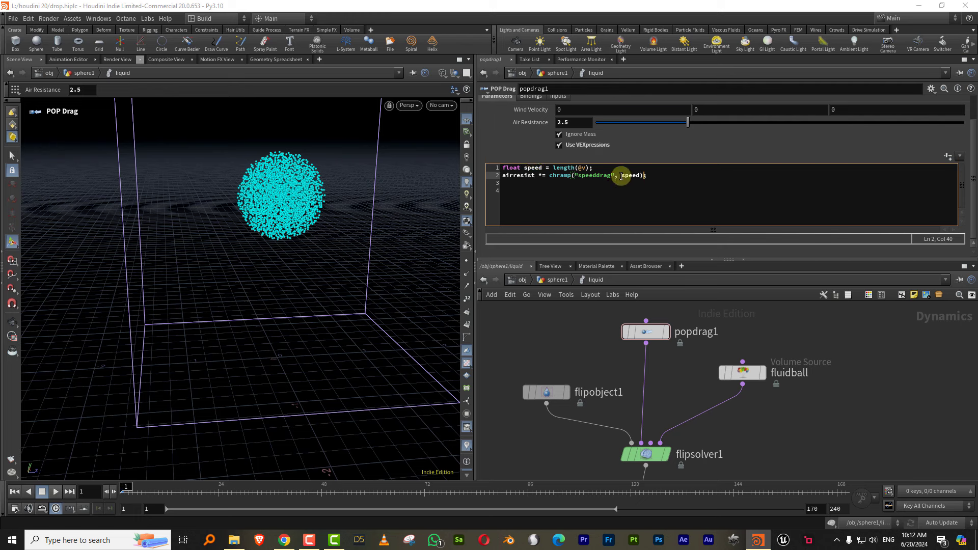
{"action": "left_click", "coordinate": [947, 157]}
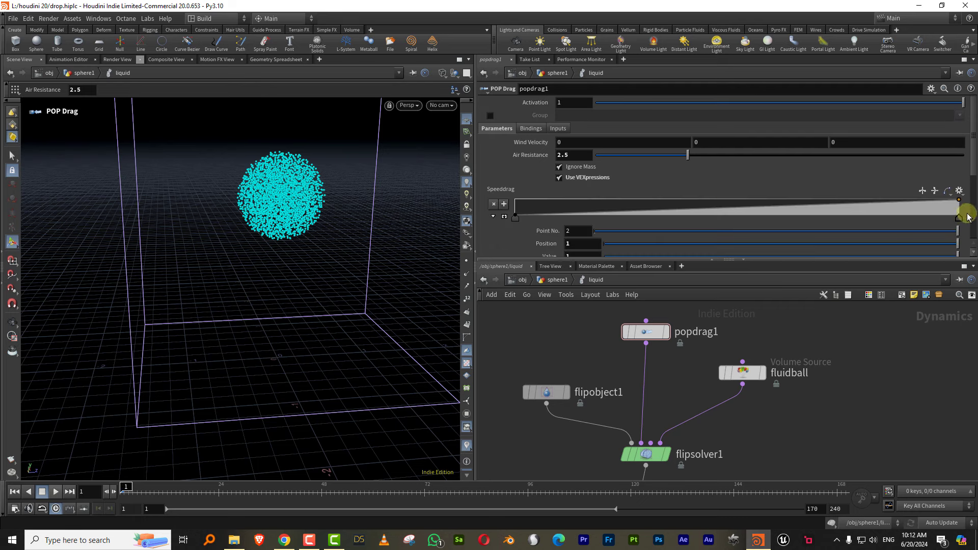
- Raise the first point of popdrag1's Speeddrag ramp to a value of 1
{"action": "left_click", "coordinate": [581, 391]}
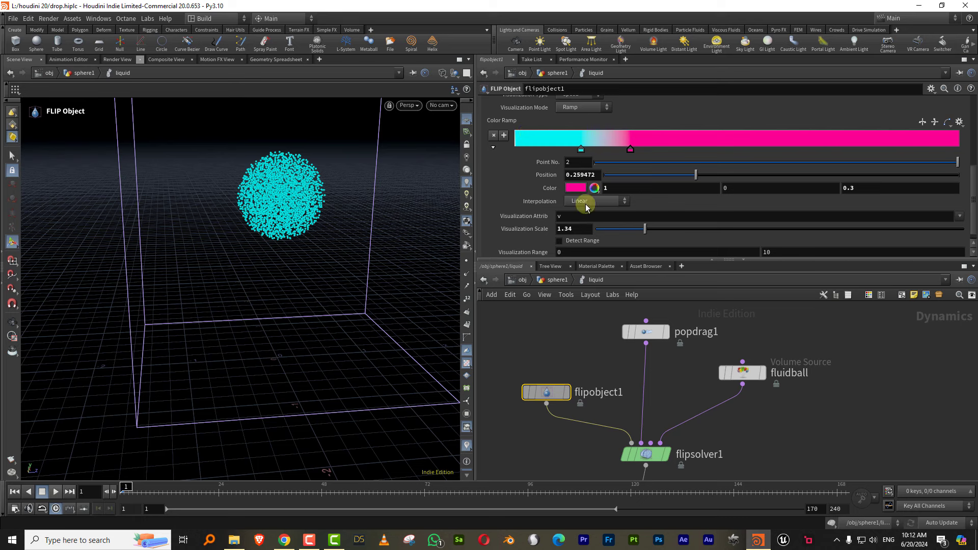
{"action": "left_click", "coordinate": [645, 331]}
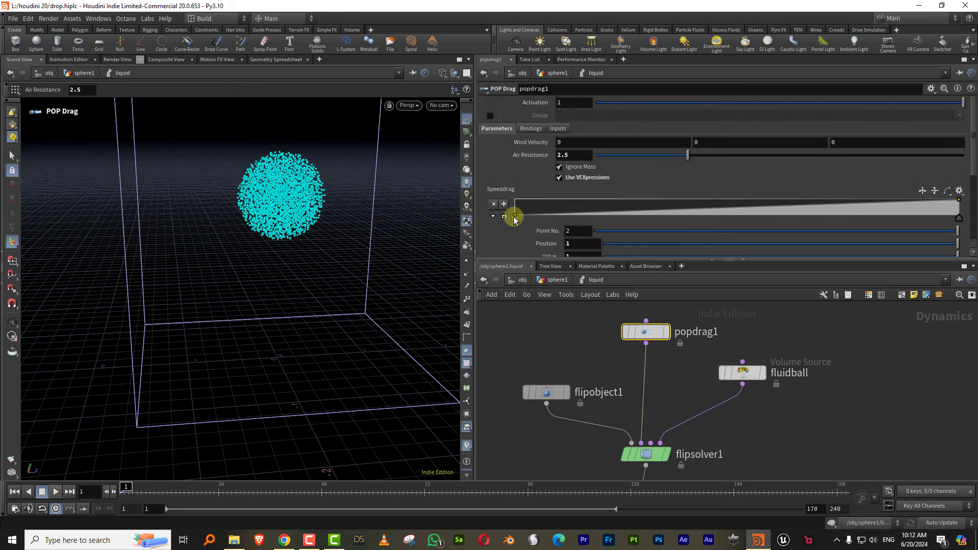
{"action": "left_click_drag", "start_coordinate": [515, 219], "coordinate": [530, 192]}
{"action": "left_click_drag", "start_coordinate": [971, 168], "coordinate": [579, 219]}
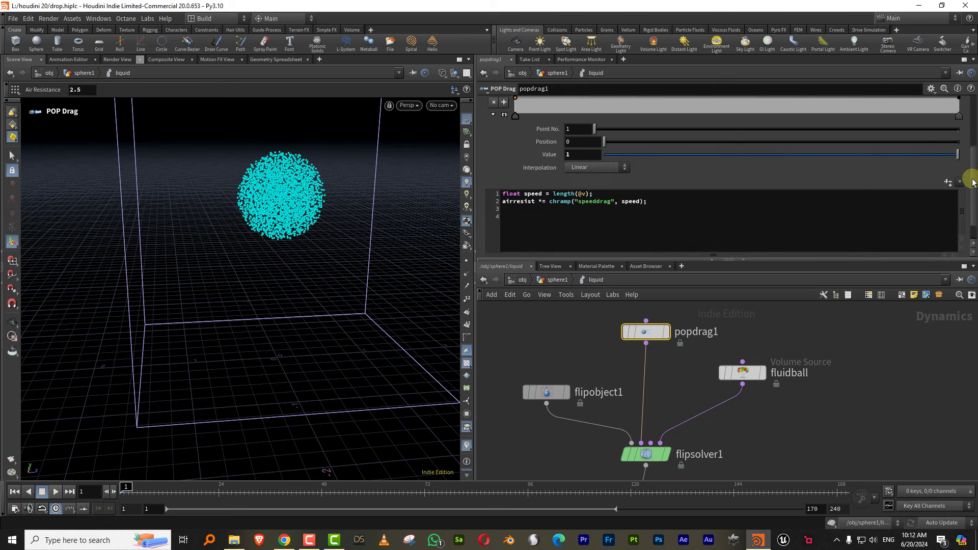
{"action": "left_click_drag", "start_coordinate": [972, 182], "coordinate": [965, 132]}
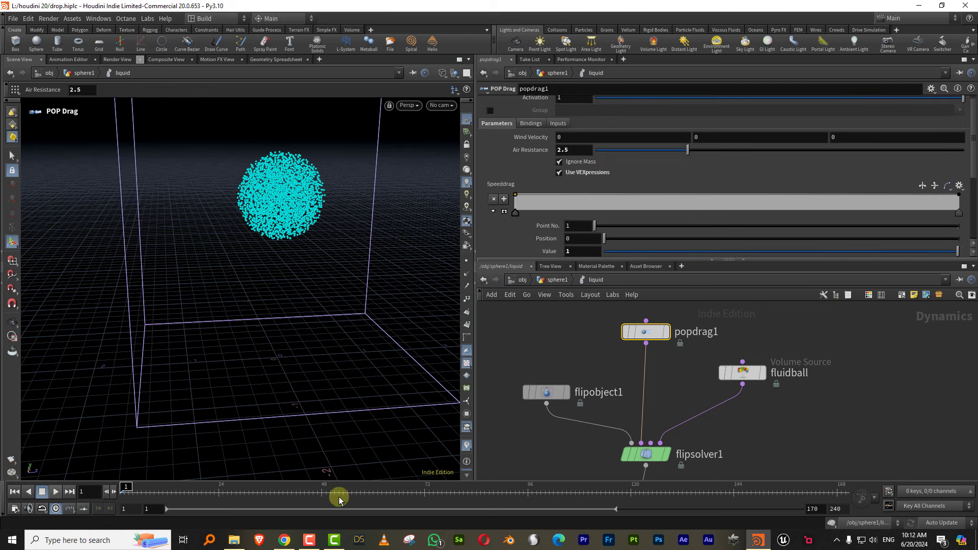
- Add a Speeddrag ramp point at about 0.15 with value 1, another beyond it at 0, and lower the end point to 0
{"action": "left_click", "coordinate": [582, 199]}
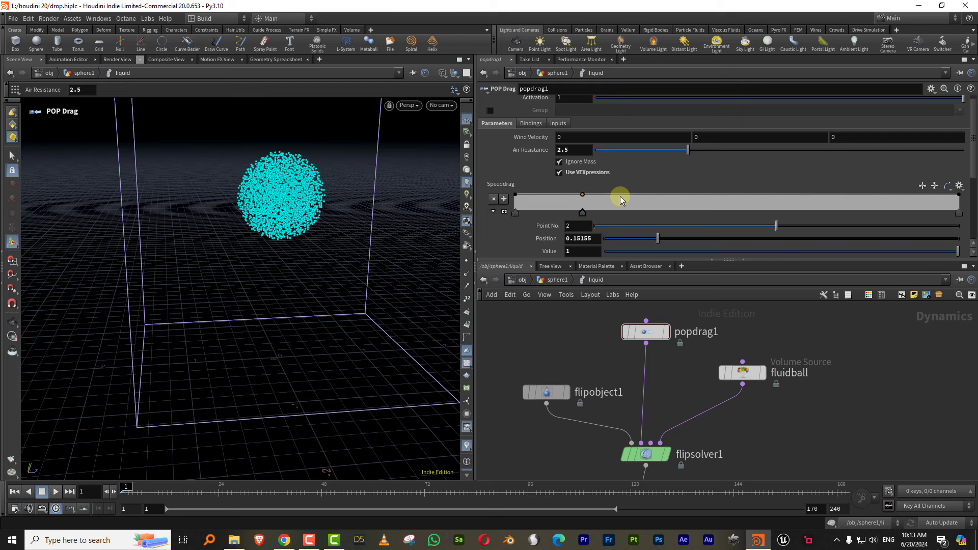
{"action": "left_click_drag", "start_coordinate": [620, 199], "coordinate": [622, 218]}
{"action": "left_click_drag", "start_coordinate": [960, 199], "coordinate": [957, 219]}
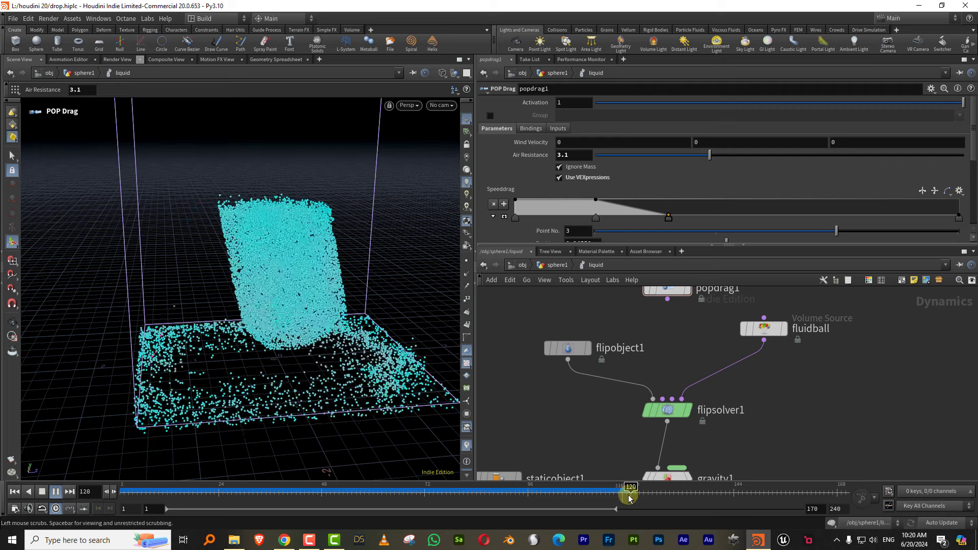
- Rewind the simulation, reconnect popdrag1 to flipsolver1, and shift both middle Speeddrag ramp points towards higher speeds
{"action": "left_click_drag", "start_coordinate": [618, 492], "coordinate": [465, 498]}
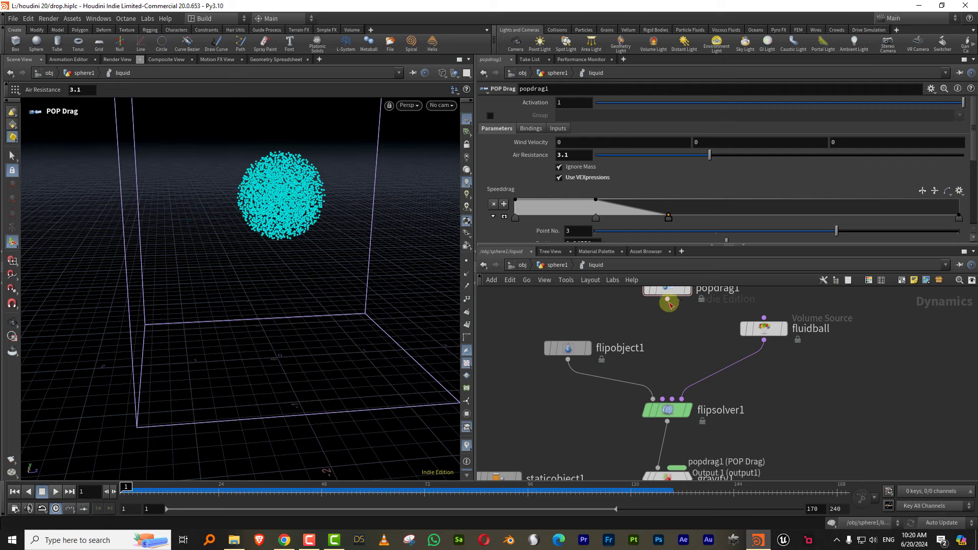
{"action": "left_click_drag", "start_coordinate": [667, 300], "coordinate": [662, 399]}
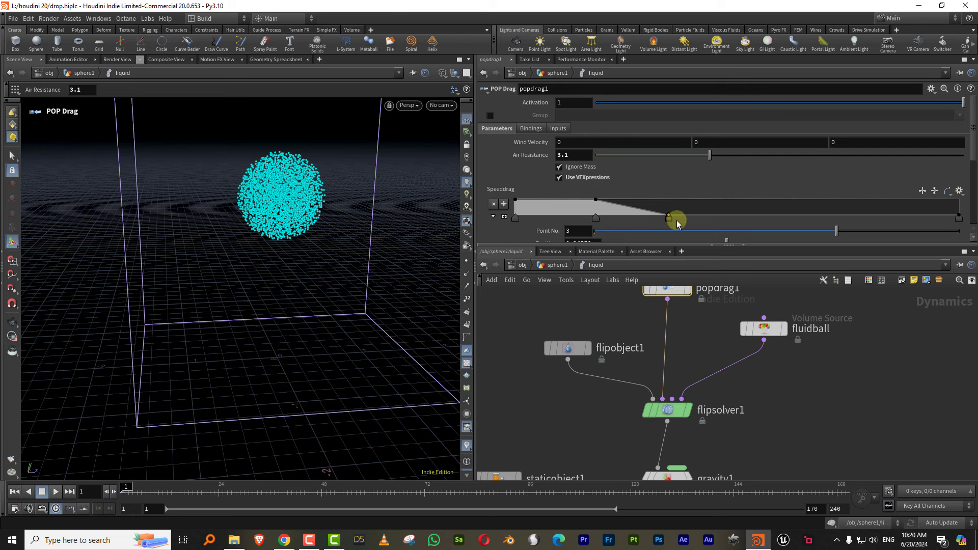
{"action": "left_click_drag", "start_coordinate": [738, 219], "coordinate": [799, 218]}
{"action": "left_click_drag", "start_coordinate": [597, 219], "coordinate": [727, 215]}
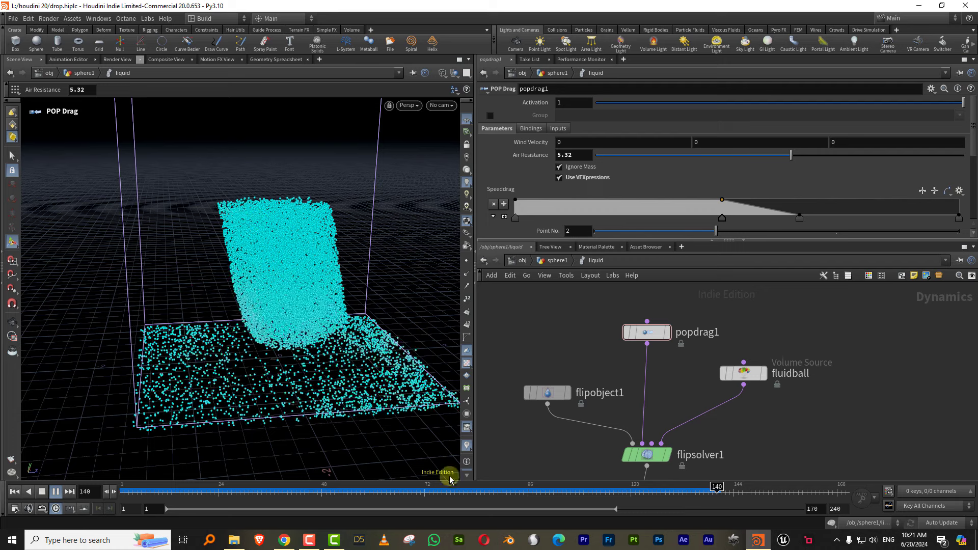
- Set popdrag1's Air Resistance to 8.03, move the Speeddrag falloff to start at about 0.69, and return to the first frame
{"action": "left_click", "coordinate": [417, 492]}
{"action": "left_click", "coordinate": [892, 155]}
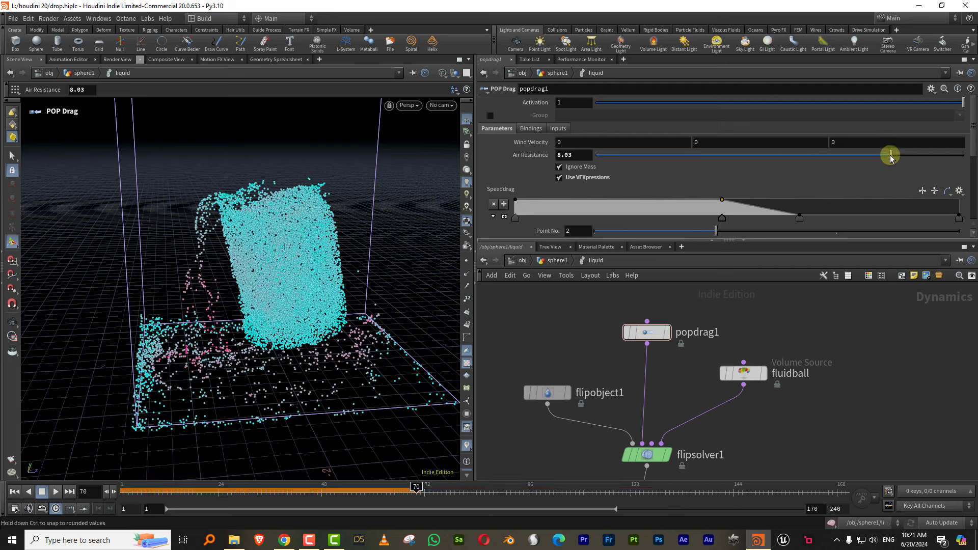
{"action": "left_click_drag", "start_coordinate": [800, 218], "coordinate": [884, 218]}
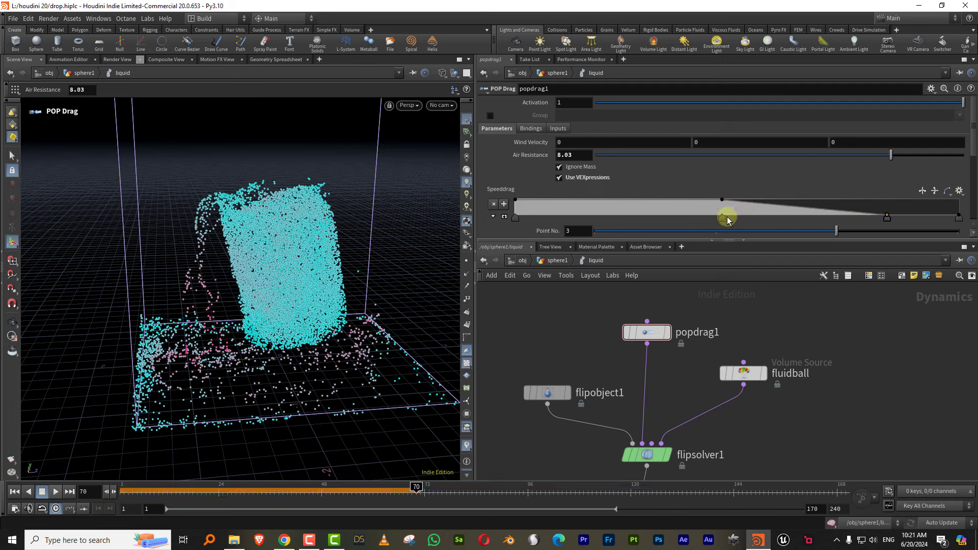
{"action": "left_click_drag", "start_coordinate": [726, 219], "coordinate": [823, 218]}
{"action": "left_click", "coordinate": [142, 492]}
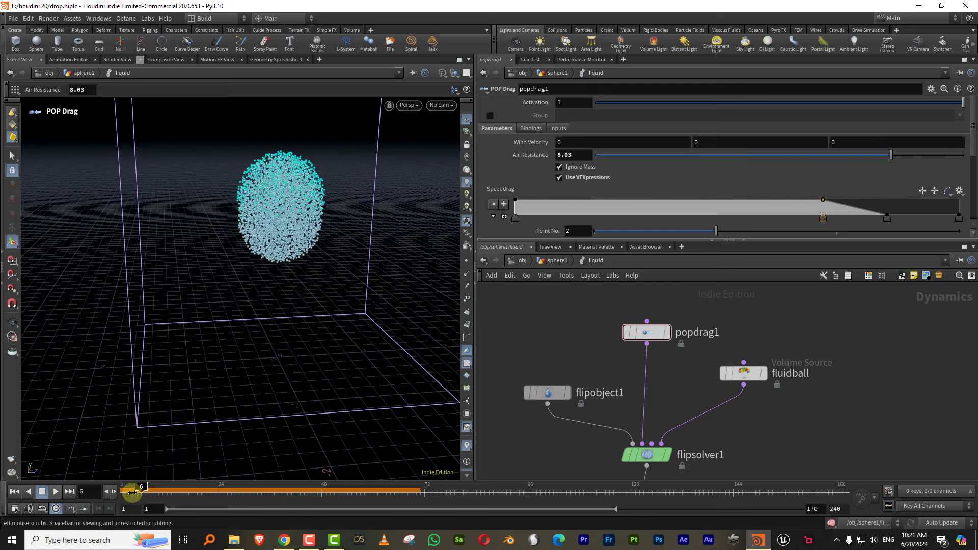
{"action": "left_click_drag", "start_coordinate": [131, 491], "coordinate": [68, 493]}
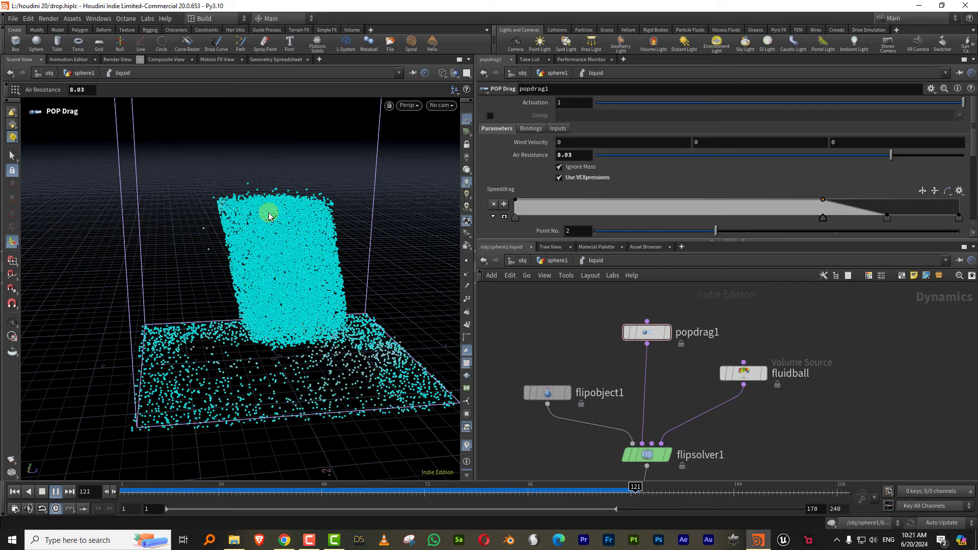
- Return to the first frame and set popdrag1's Air Resistance to 5
{"action": "left_click_drag", "start_coordinate": [584, 492], "coordinate": [122, 492]}
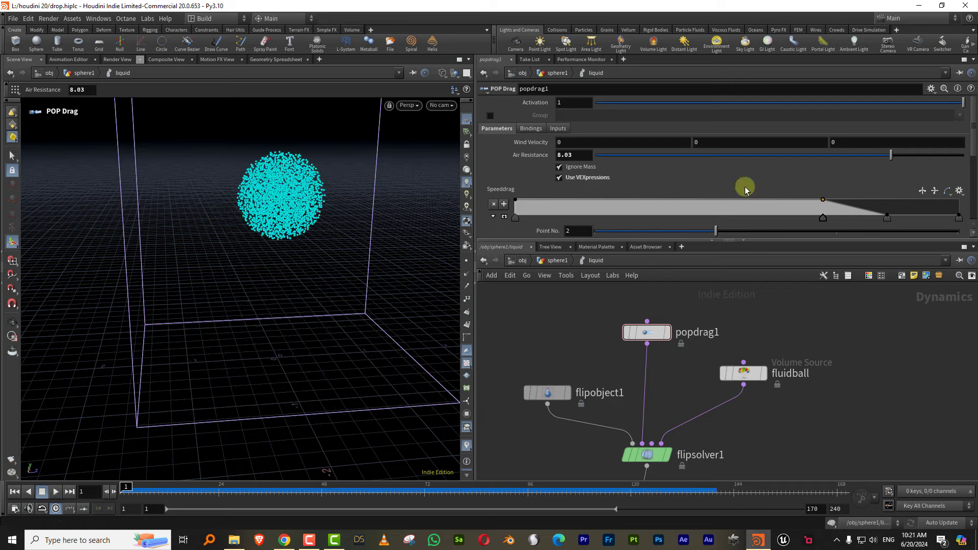
{"action": "left_click_drag", "start_coordinate": [828, 154], "coordinate": [790, 158]}
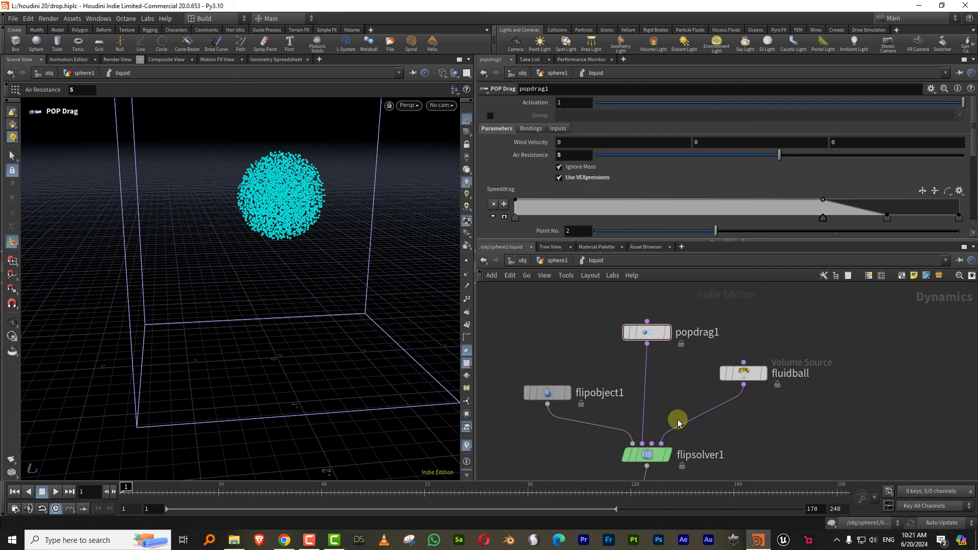
{"action": "middle_click_drag", "start_coordinate": [679, 417], "coordinate": [675, 338]}
{"action": "left_click", "coordinate": [643, 376]}
{"action": "left_click_drag", "start_coordinate": [647, 240], "coordinate": [646, 302]}
{"action": "left_click", "coordinate": [532, 103]}
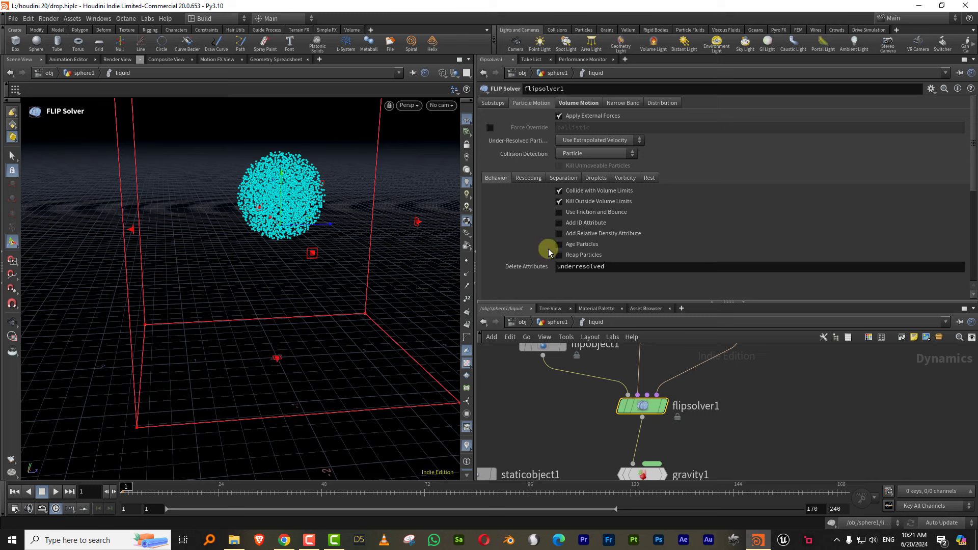
{"action": "left_click", "coordinate": [566, 245]}
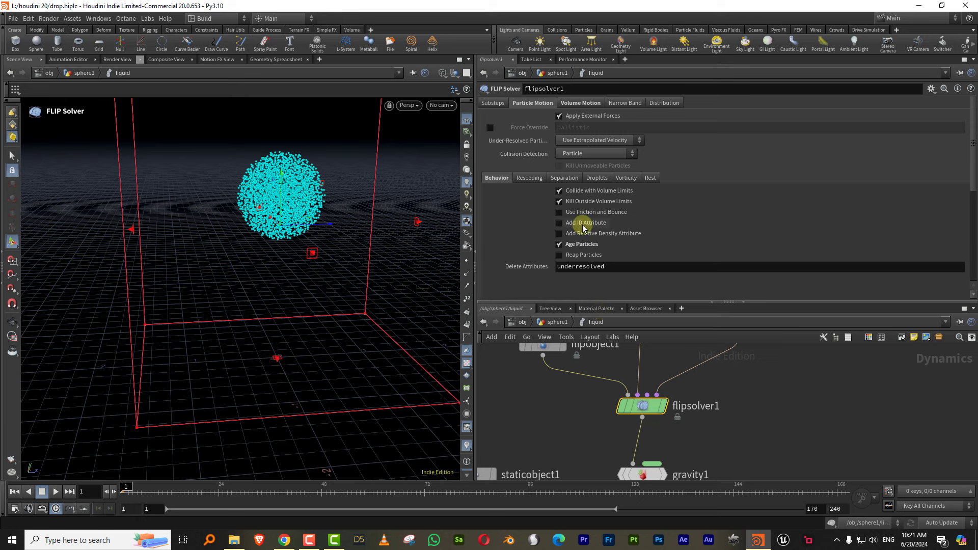
{"action": "left_click", "coordinate": [560, 246]}
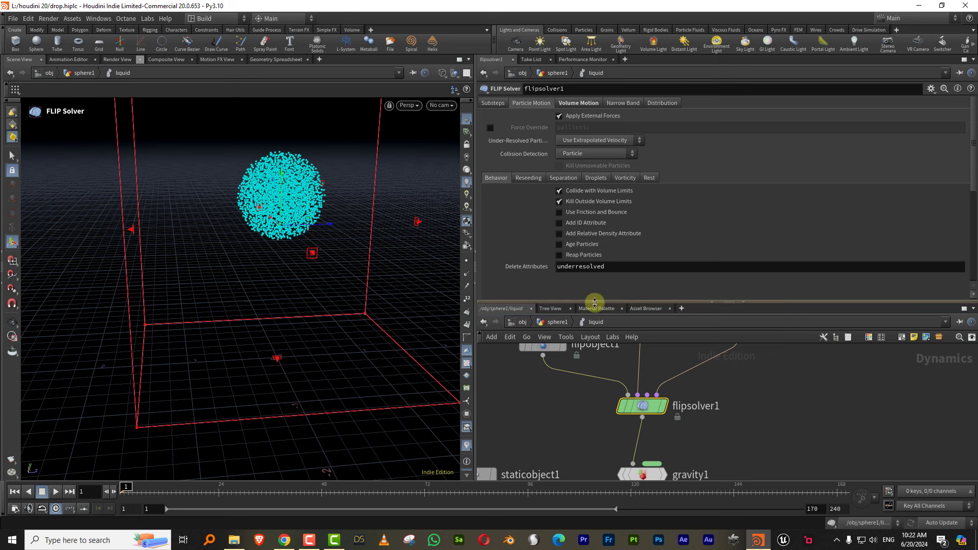
- Play the start of the simulation to check the falling liquid, and return to the first frame
{"action": "left_click_drag", "start_coordinate": [594, 303], "coordinate": [596, 205]}
{"action": "middle_click_drag", "start_coordinate": [698, 339], "coordinate": [700, 421]}
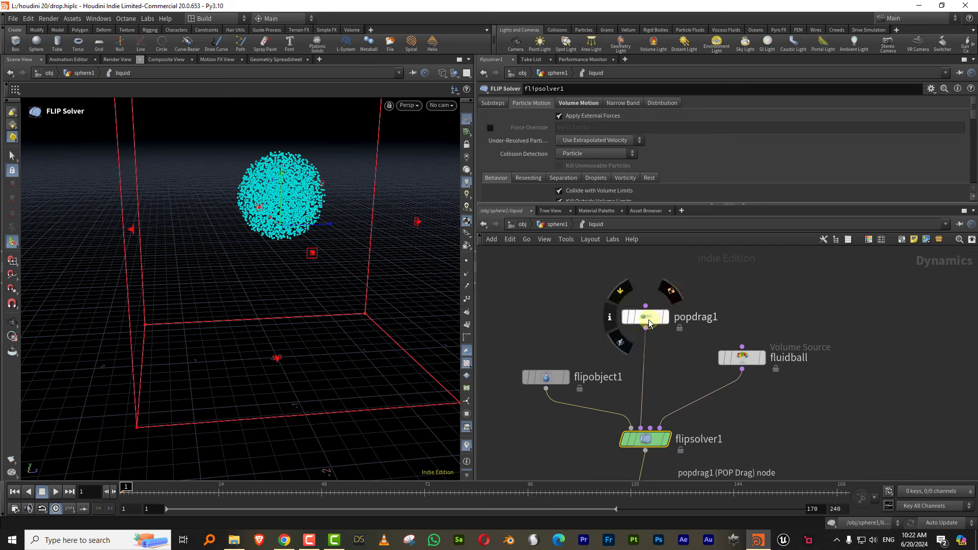
{"action": "middle_click_drag", "start_coordinate": [680, 354], "coordinate": [725, 301]}
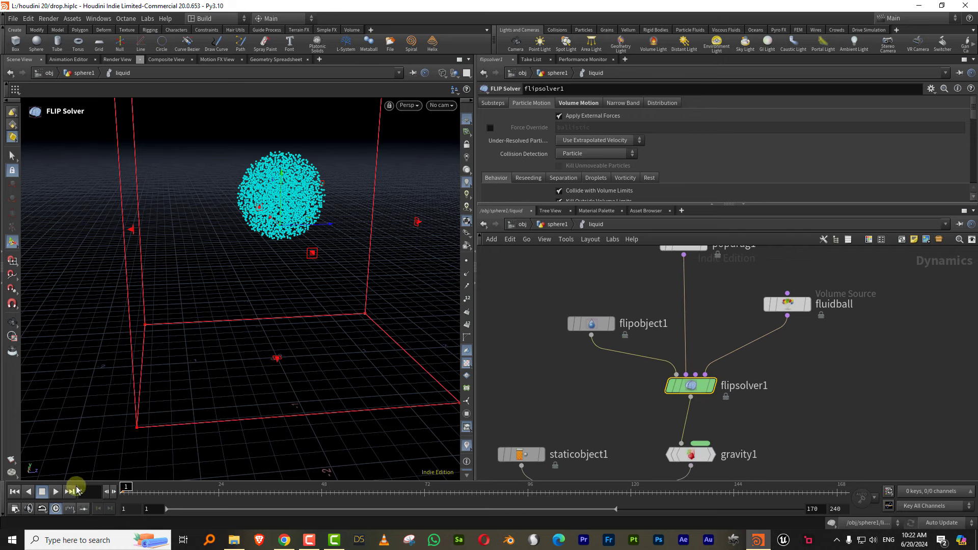
{"action": "left_click", "coordinate": [56, 492]}
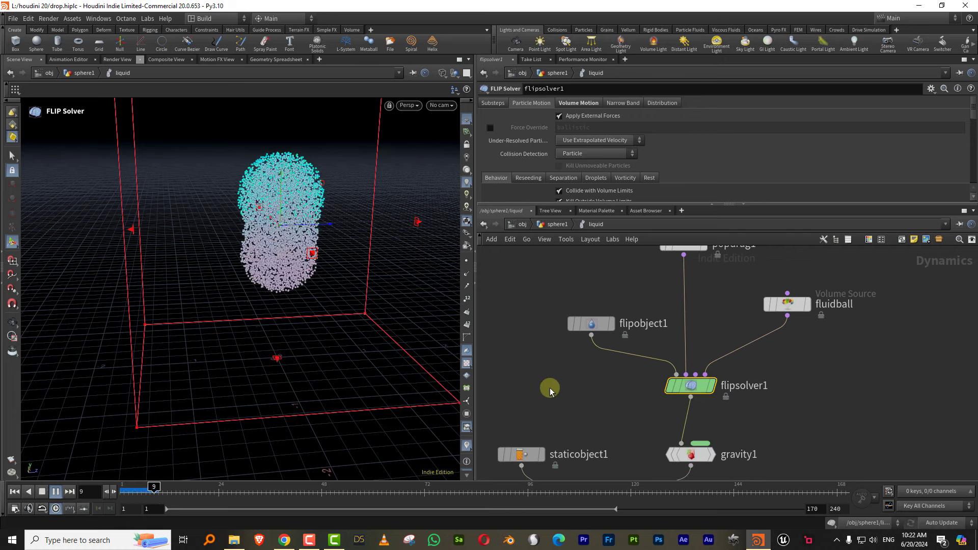
{"action": "left_click", "coordinate": [15, 492]}
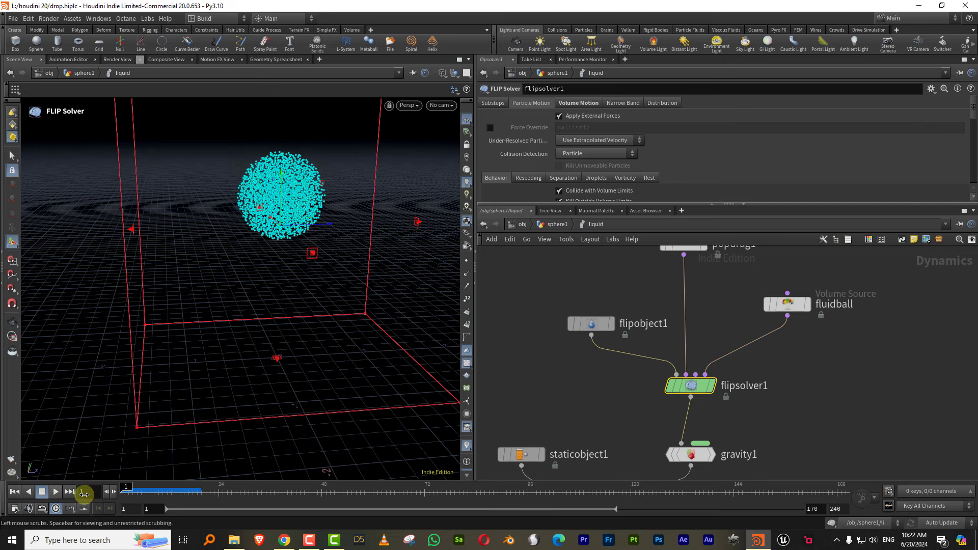
- Set the fluidball source's Activation to $FF<25 and play the simulation through once before rewinding
{"action": "middle_click_drag", "start_coordinate": [651, 313], "coordinate": [630, 344]}
{"action": "left_click", "coordinate": [759, 346]}
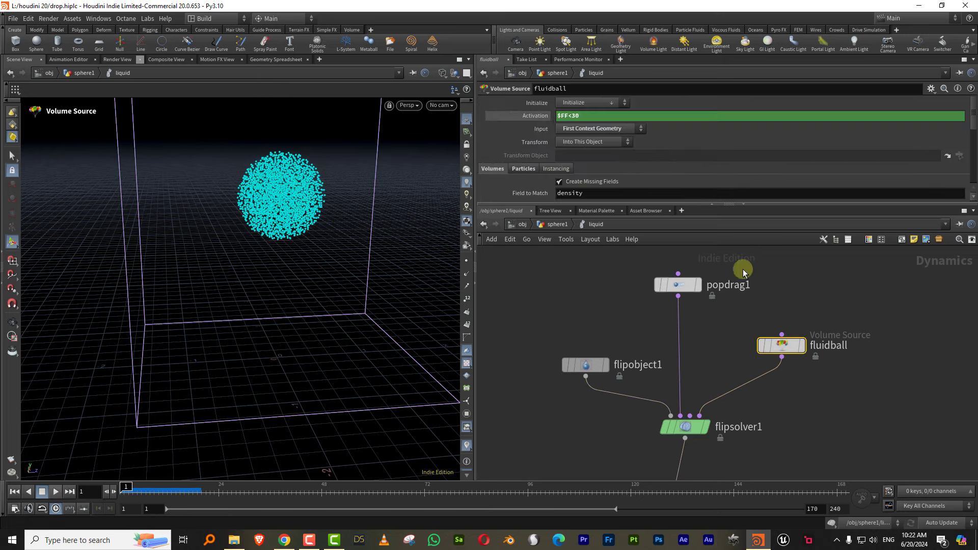
{"action": "left_click", "coordinate": [570, 116]}
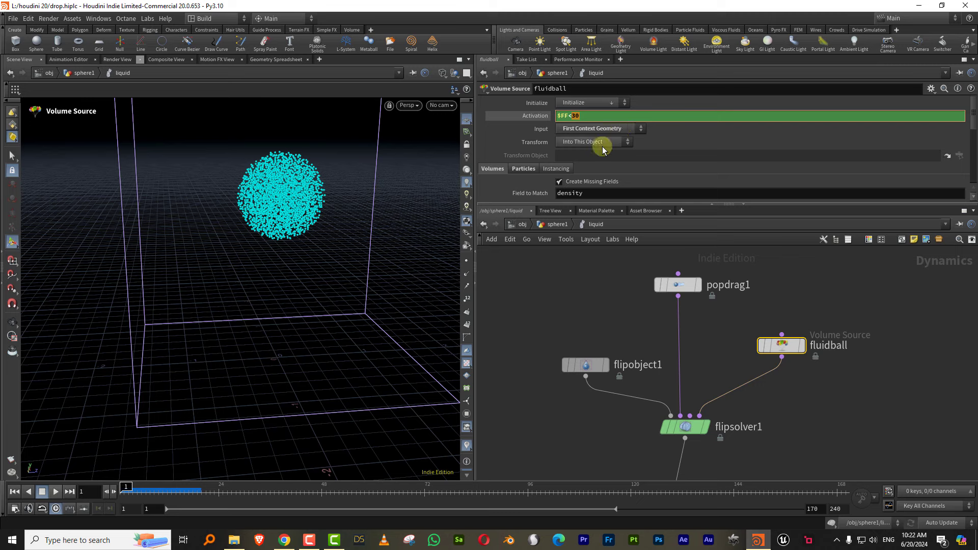
{"action": "type", "text": "25"}
{"action": "key", "text": "Return"}
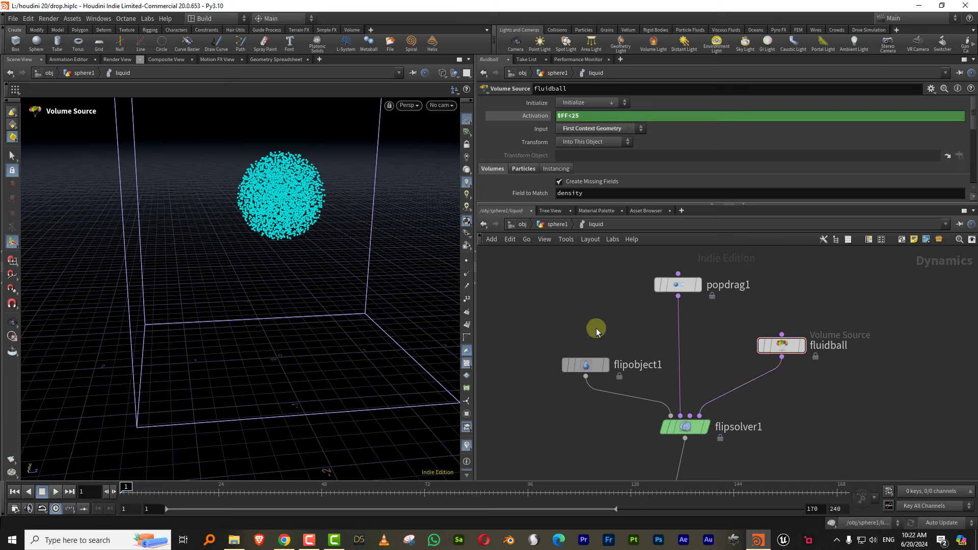
{"action": "left_click", "coordinate": [56, 492]}
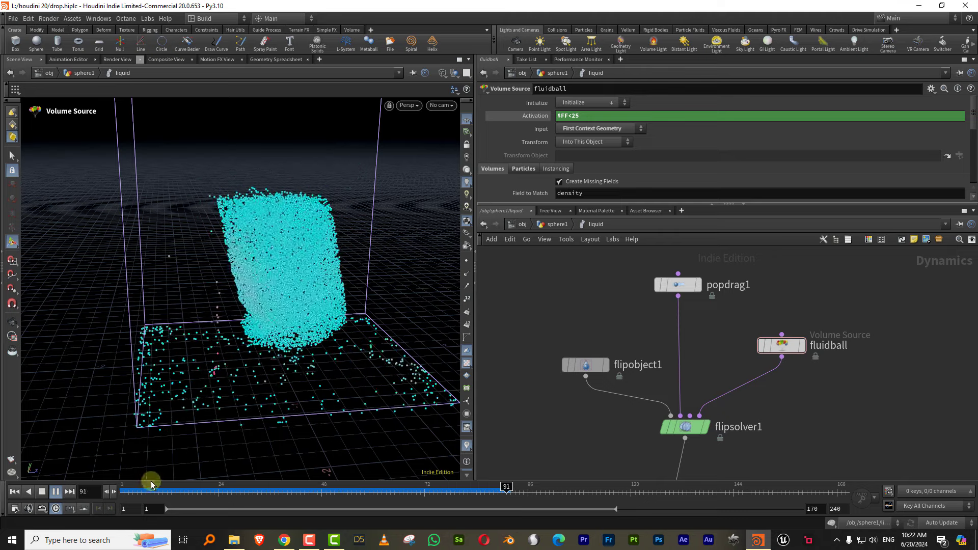
{"action": "left_click", "coordinate": [120, 493]}
- Set flipobject1's Particle Separation to 0.03 and play the simulation at the finer resolution
{"action": "left_click", "coordinate": [584, 365]}
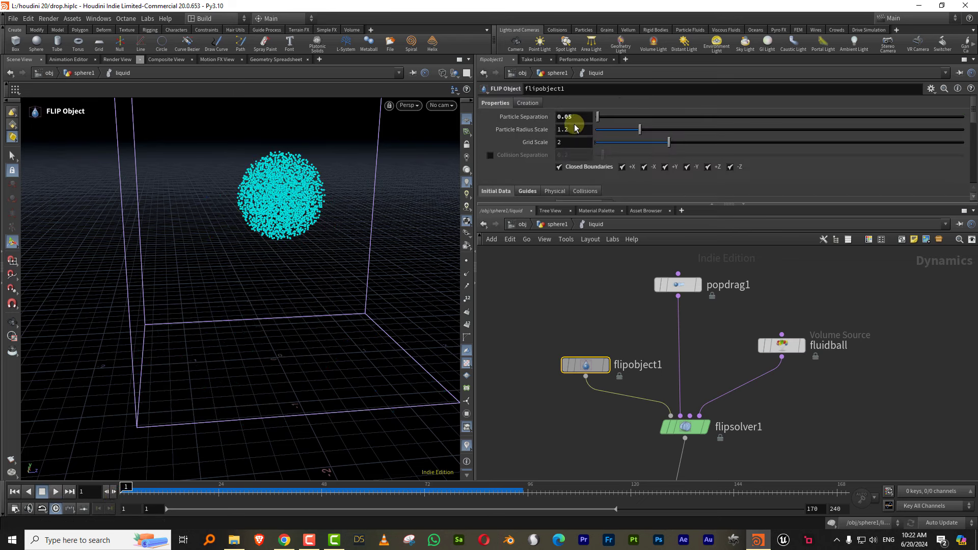
{"action": "left_click_drag", "start_coordinate": [568, 119], "coordinate": [582, 121]}
{"action": "key", "text": "Return"}
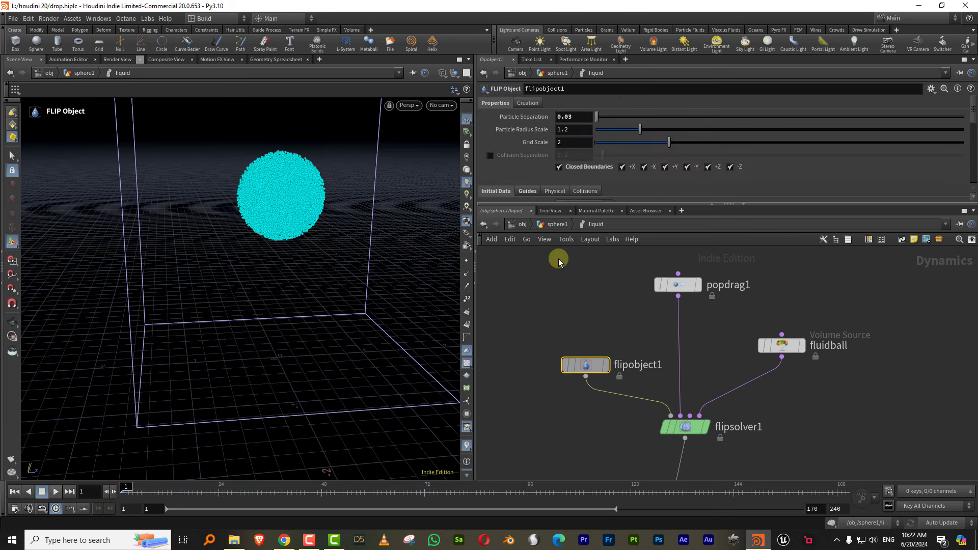
{"action": "left_click", "coordinate": [56, 491]}
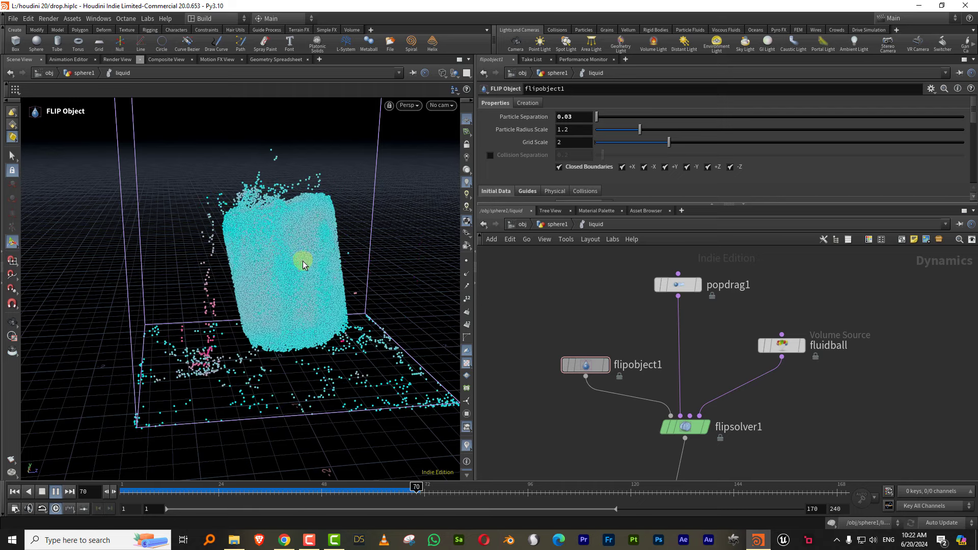
{"action": "mouse_move", "coordinate": [297, 240]}
{"action": "left_mouse_down"}
{"action": "mouse_move", "coordinate": [234, 338]}
{"action": "mouse_move", "coordinate": [271, 295]}
{"action": "mouse_move", "coordinate": [240, 212]}
{"action": "mouse_move", "coordinate": [275, 214]}
{"action": "mouse_move", "coordinate": [270, 237]}
{"action": "left_mouse_up"}
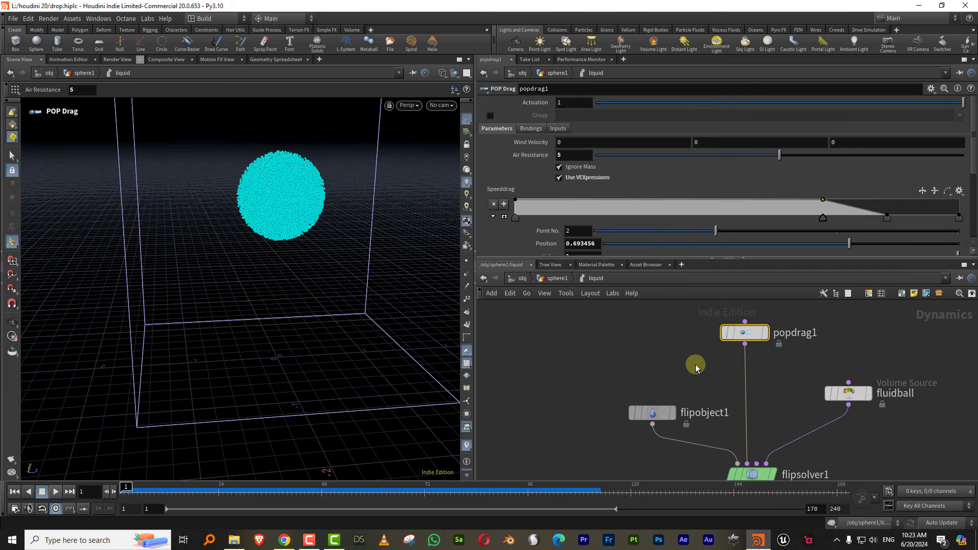
- Move the staticobject1, merge1 and output nodes together away from the FLIP nodes to free up network space
{"action": "scroll", "coordinate": [694, 329], "scroll_direction": "down", "scroll_amount": 3}
{"action": "left_click_drag", "start_coordinate": [684, 258], "coordinate": [684, 188]}
{"action": "middle_click_drag", "start_coordinate": [616, 396], "coordinate": [630, 330]}
{"action": "left_click_drag", "start_coordinate": [606, 326], "coordinate": [701, 468]}
{"action": "left_click_drag", "start_coordinate": [680, 386], "coordinate": [609, 409]}
{"action": "middle_click_drag", "start_coordinate": [647, 352], "coordinate": [642, 390]}
- Add an RBD Object node in the free space near flipobject1 and switch the network wiring style to Rounded
{"action": "left_click", "coordinate": [626, 355]}
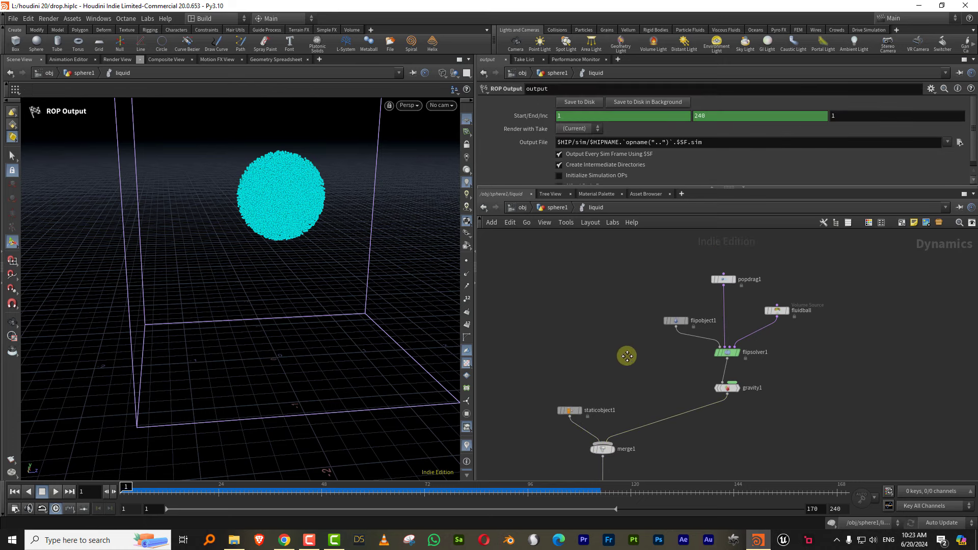
{"action": "middle_click_drag", "start_coordinate": [623, 357], "coordinate": [635, 344]}
{"action": "key", "text": "Tab"}
{"action": "type", "text": "rbd"}
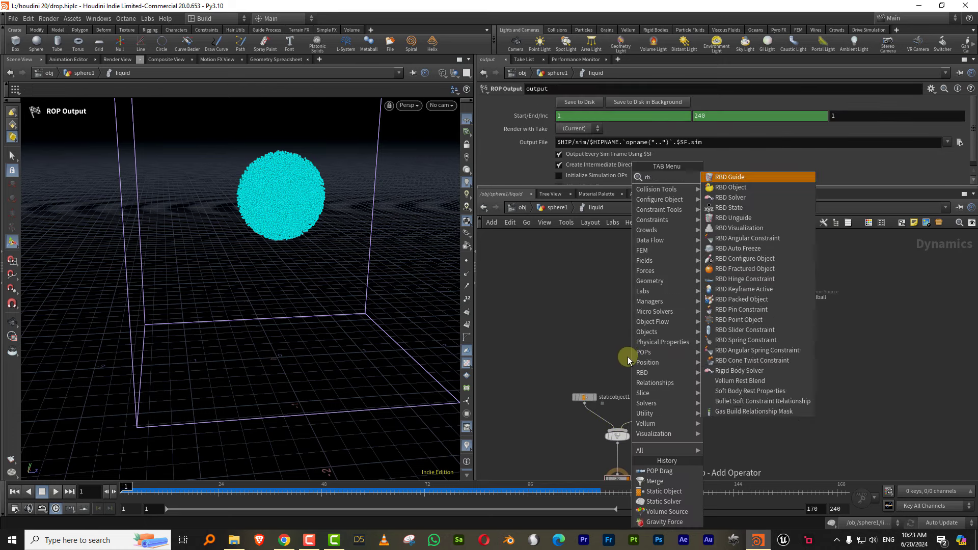
{"action": "left_click", "coordinate": [746, 196]}
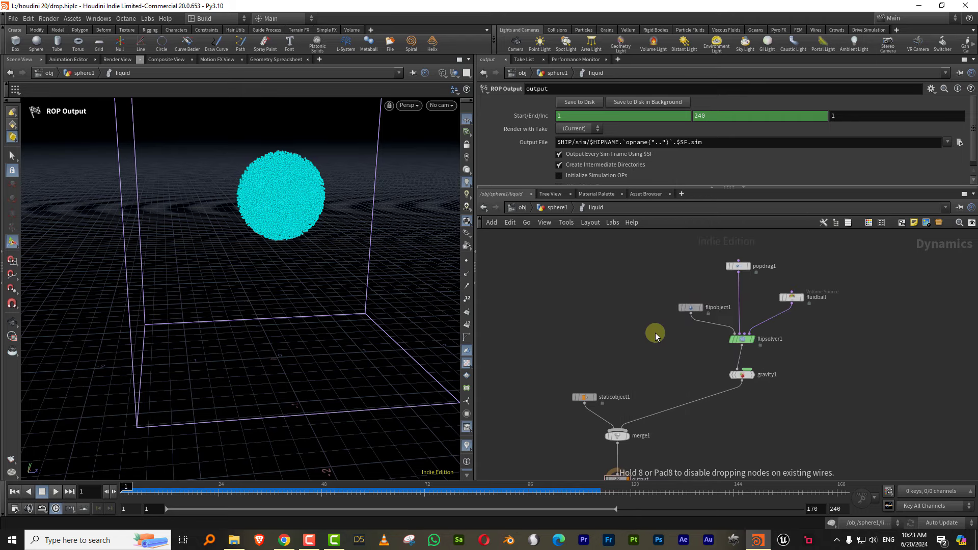
{"action": "left_click", "coordinate": [655, 334]}
{"action": "key", "text": "shift+s"}
{"action": "left_click_drag", "start_coordinate": [639, 189], "coordinate": [640, 251]}
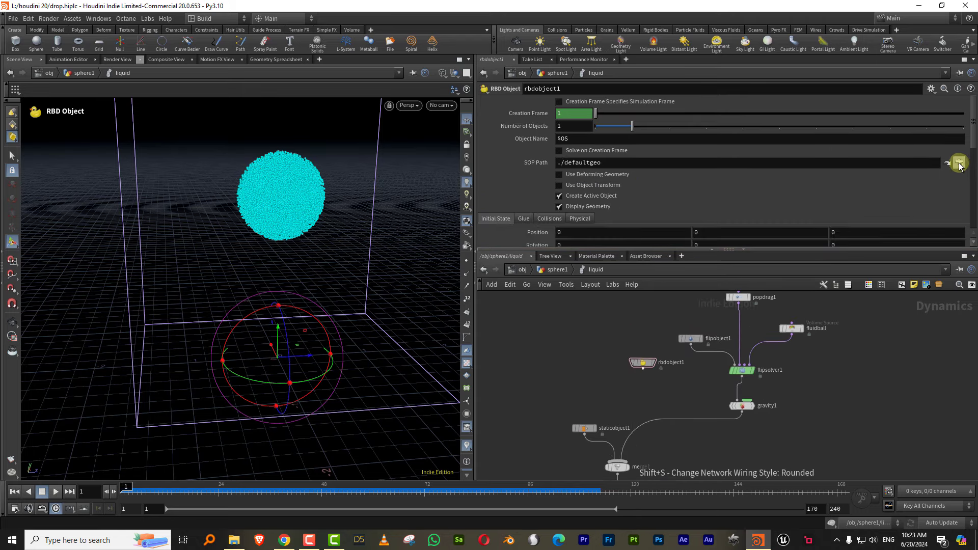
{"action": "left_click", "coordinate": [959, 163]}
{"action": "left_click_drag", "start_coordinate": [969, 140], "coordinate": [969, 94]}
{"action": "left_click", "coordinate": [921, 131]}
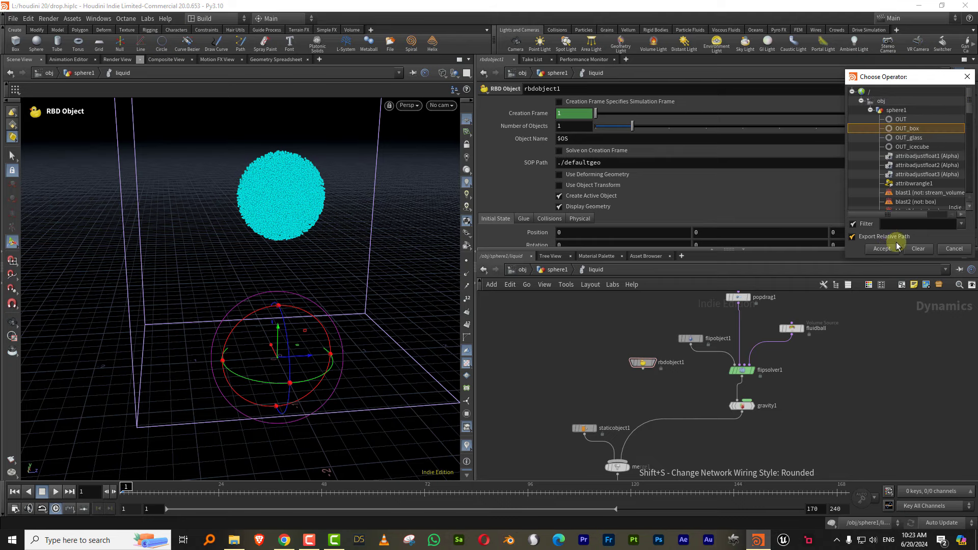
{"action": "left_click", "coordinate": [949, 248]}
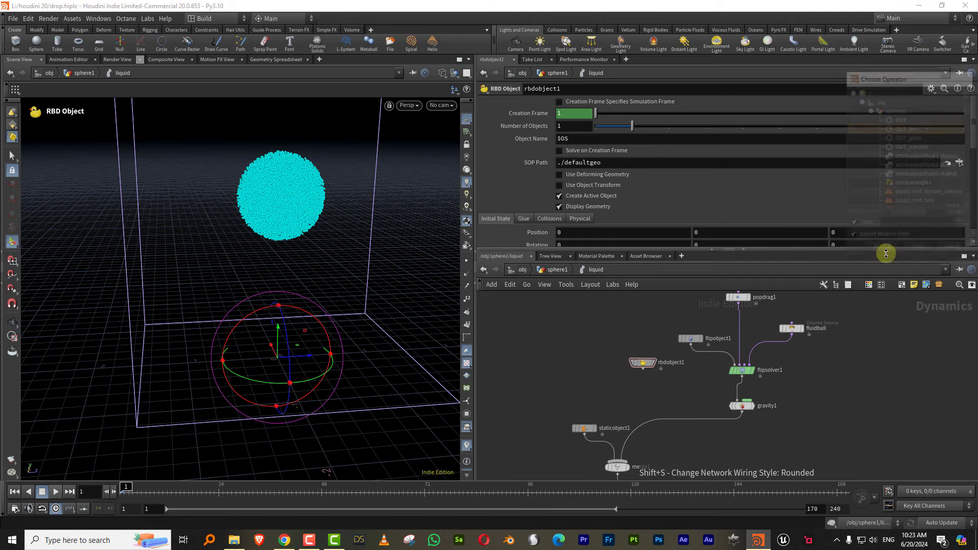
- Check the ice cube's output null in the sphere1 network and set rbdobject1's SOP Path to OUT_icecube
{"action": "left_click", "coordinate": [558, 269]}
{"action": "scroll", "coordinate": [770, 391], "scroll_direction": "up", "scroll_amount": 3}
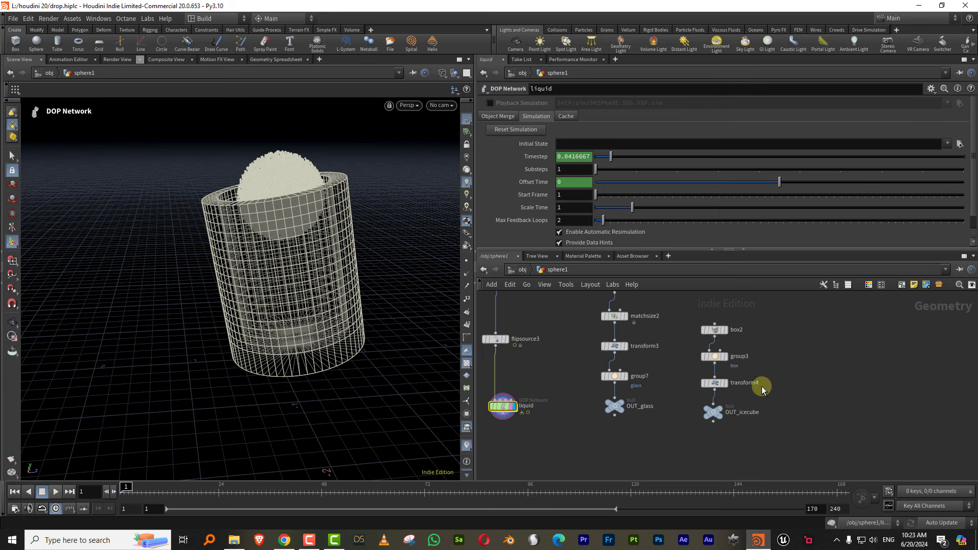
{"action": "double_click", "coordinate": [503, 407]}
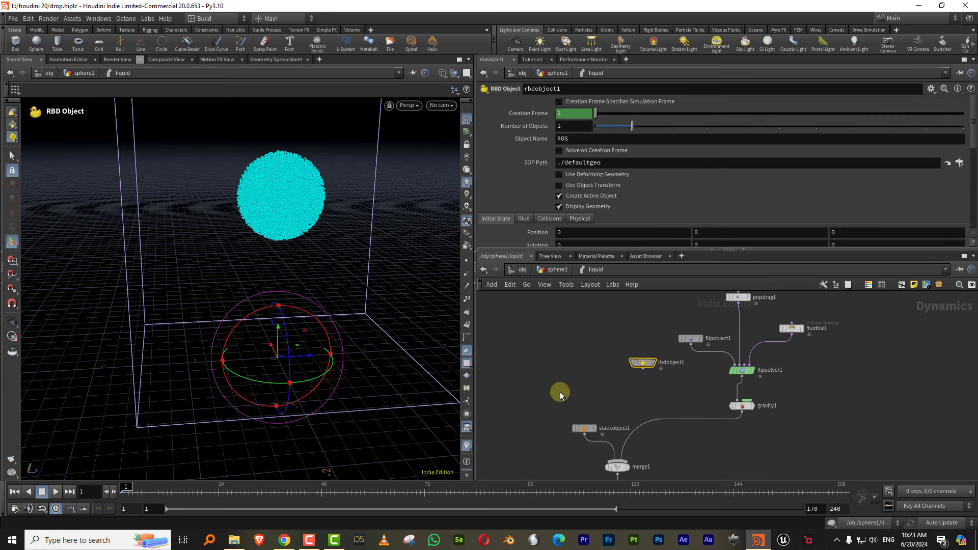
{"action": "left_click", "coordinate": [960, 161]}
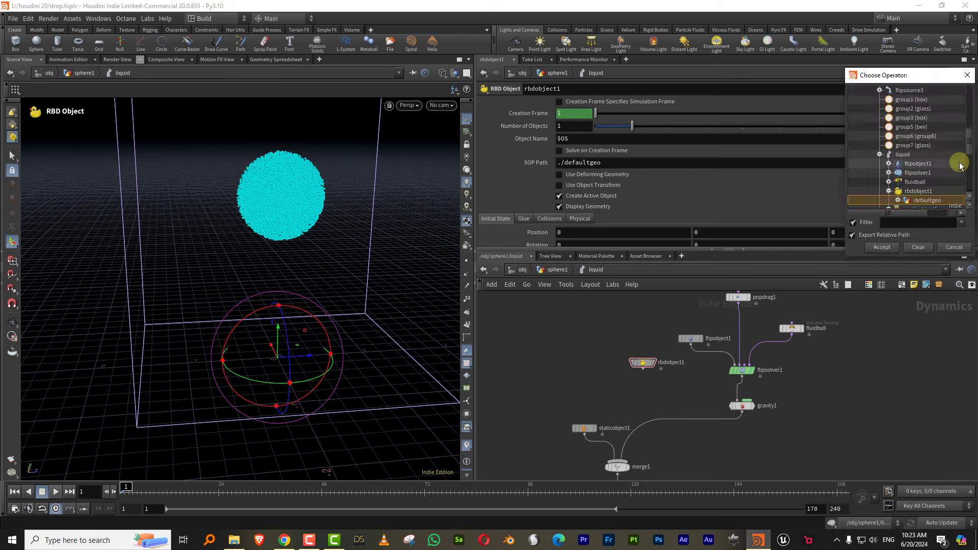
{"action": "left_click_drag", "start_coordinate": [971, 136], "coordinate": [970, 95]}
{"action": "left_click", "coordinate": [922, 145]}
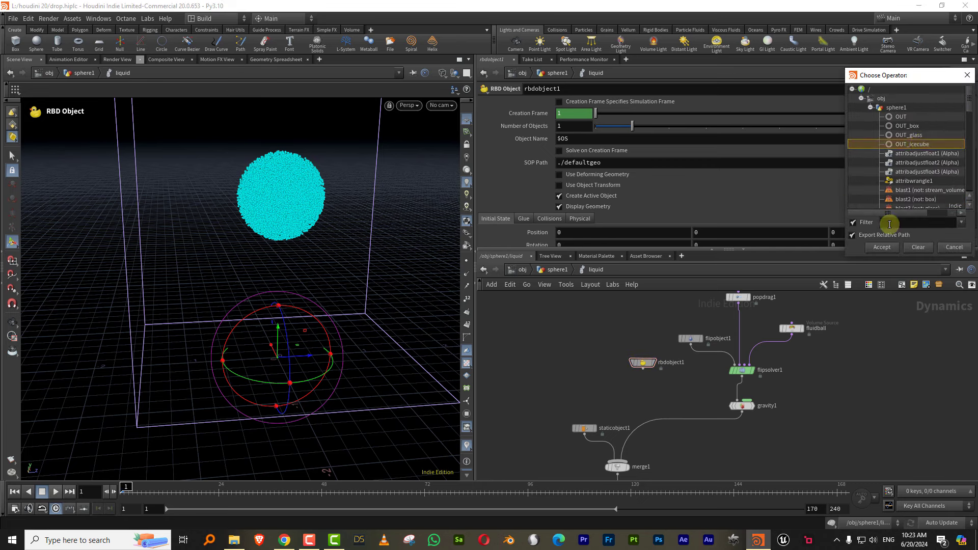
{"action": "left_click", "coordinate": [882, 248]}
- Place rbdobject1 beside flipobject1, add an RBD Solver below it and wire rbdobject1 into the solver
{"action": "left_click_drag", "start_coordinate": [643, 362], "coordinate": [625, 338]}
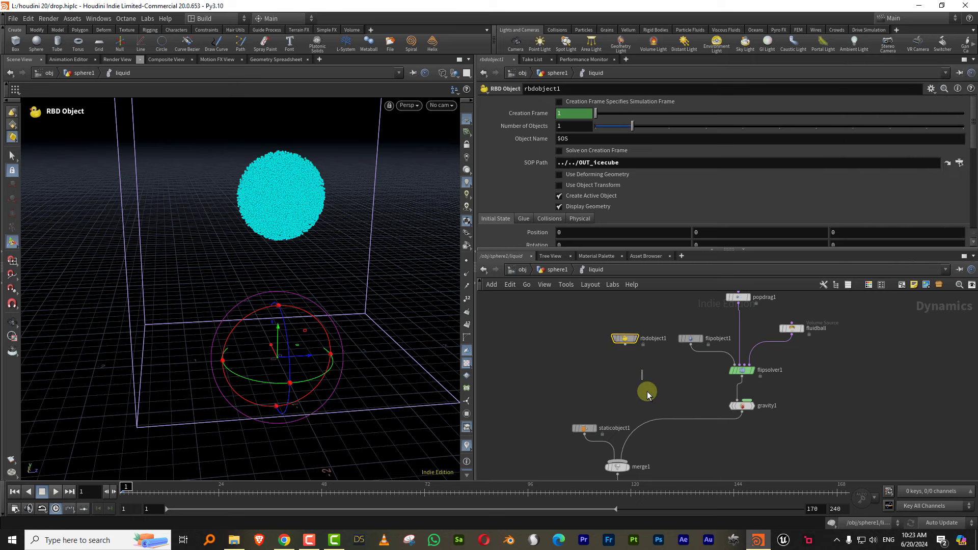
{"action": "key", "text": "Tab"}
{"action": "mouse_move", "coordinate": [663, 387]}
{"action": "type", "text": "rbds"}
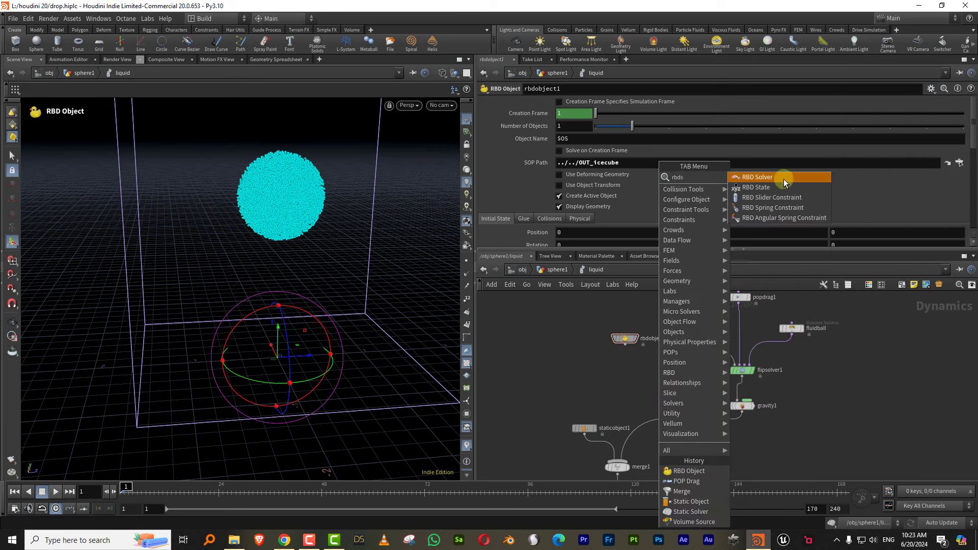
{"action": "key", "text": "Return"}
{"action": "left_click", "coordinate": [639, 374]}
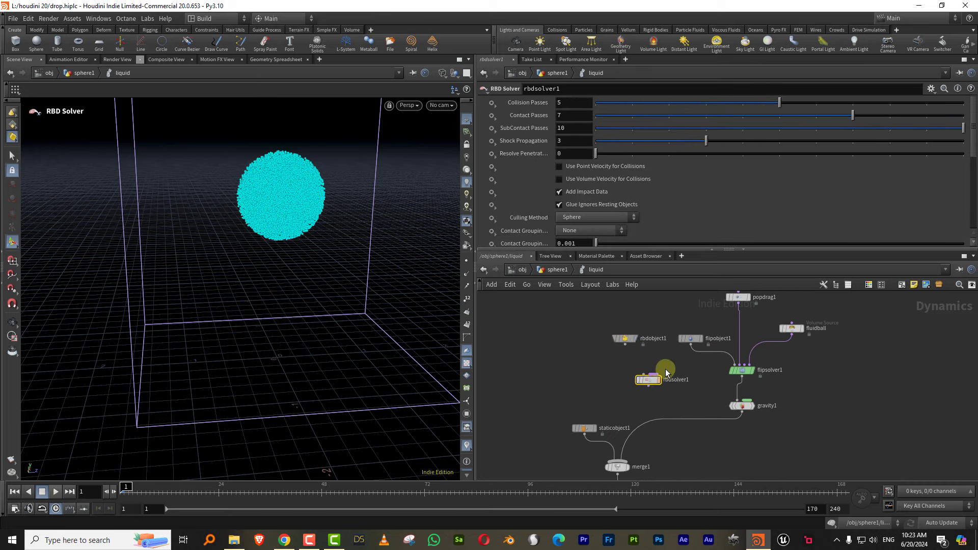
{"action": "left_click_drag", "start_coordinate": [614, 337], "coordinate": [641, 380]}
- Move staticobject1, merge1, output and gravity1 further down the network to make room below the two solvers
{"action": "middle_click_drag", "start_coordinate": [702, 389], "coordinate": [723, 304]}
{"action": "scroll", "coordinate": [715, 349], "scroll_direction": "down", "scroll_amount": 3}
{"action": "left_click_drag", "start_coordinate": [599, 323], "coordinate": [709, 454]}
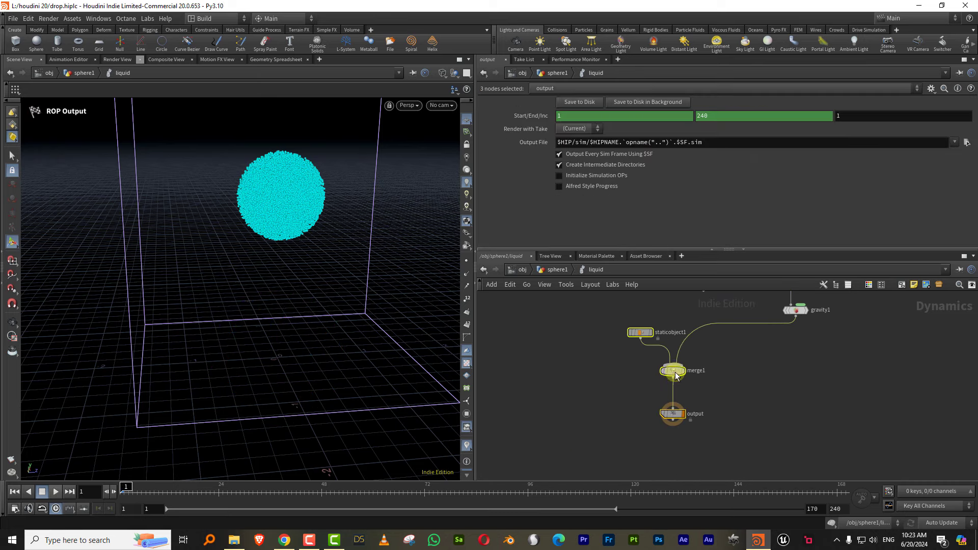
{"action": "left_click_drag", "start_coordinate": [674, 373], "coordinate": [687, 433]}
{"action": "middle_click_drag", "start_coordinate": [791, 359], "coordinate": [773, 416]}
{"action": "left_click", "coordinate": [717, 356]}
{"action": "left_click_drag", "start_coordinate": [777, 371], "coordinate": [752, 428]}
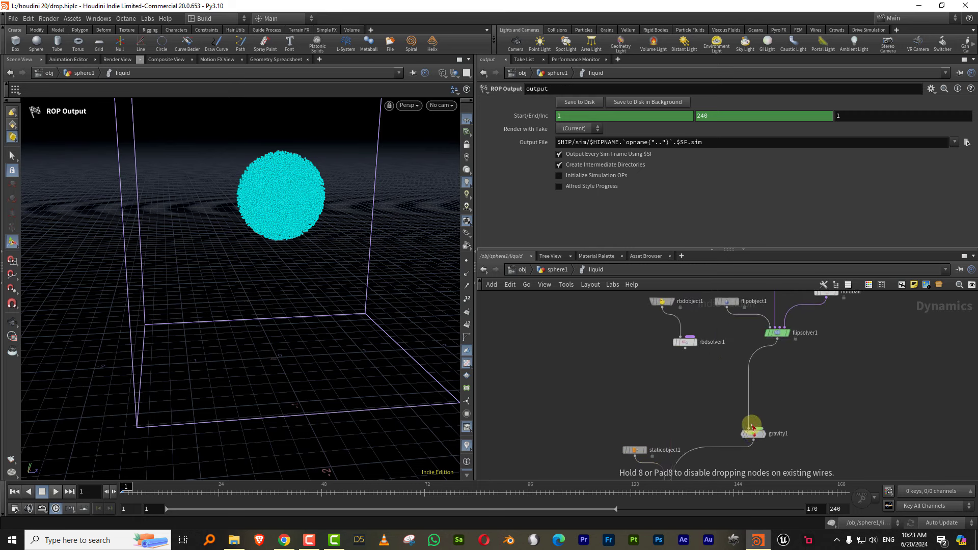
- Add a Merge node that combines rbdsolver1 and flipsolver1 and feeds gravity1
{"action": "key", "text": "Tab"}
{"action": "mouse_move", "coordinate": [731, 404]}
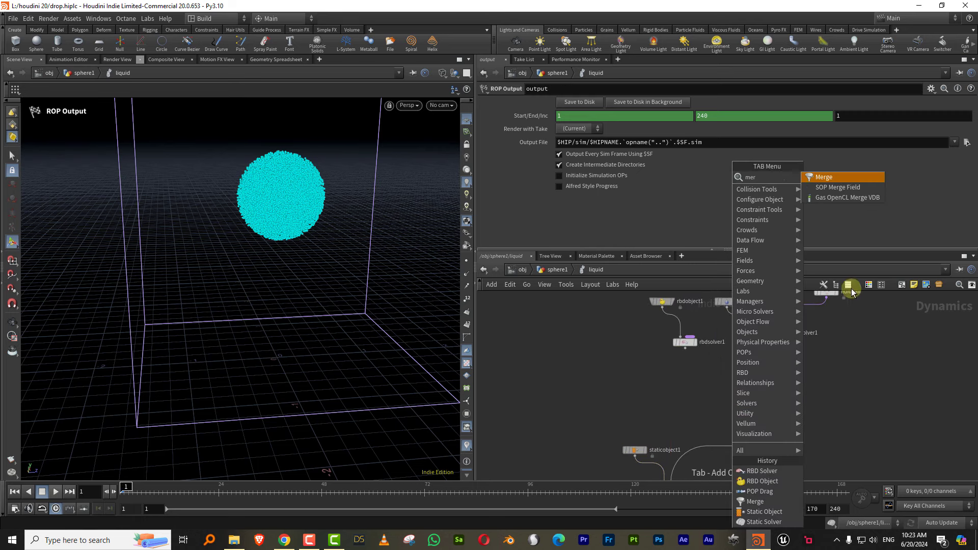
{"action": "left_click", "coordinate": [850, 182]}
{"action": "left_click", "coordinate": [704, 387]}
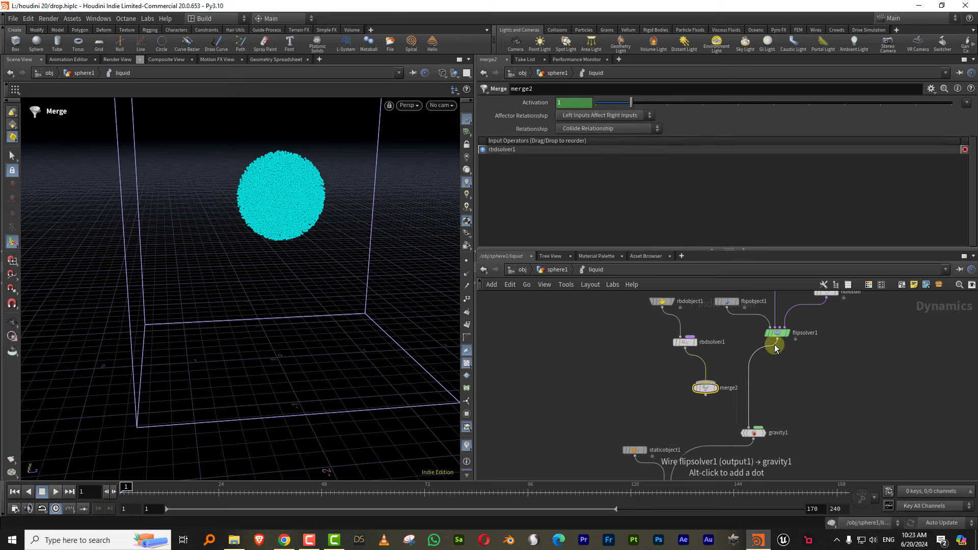
{"action": "left_click_drag", "start_coordinate": [777, 338], "coordinate": [748, 428]}
{"action": "left_click_drag", "start_coordinate": [705, 388], "coordinate": [732, 385]}
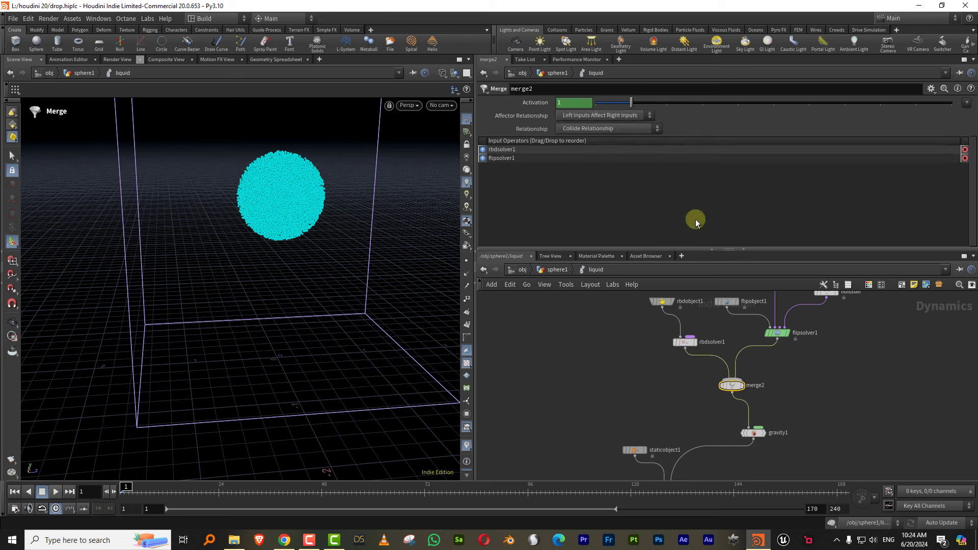
- Set merge2's Affector Relationship to Mutual, then play the simulation with the whole domain in view and stop it
{"action": "left_click", "coordinate": [586, 116]}
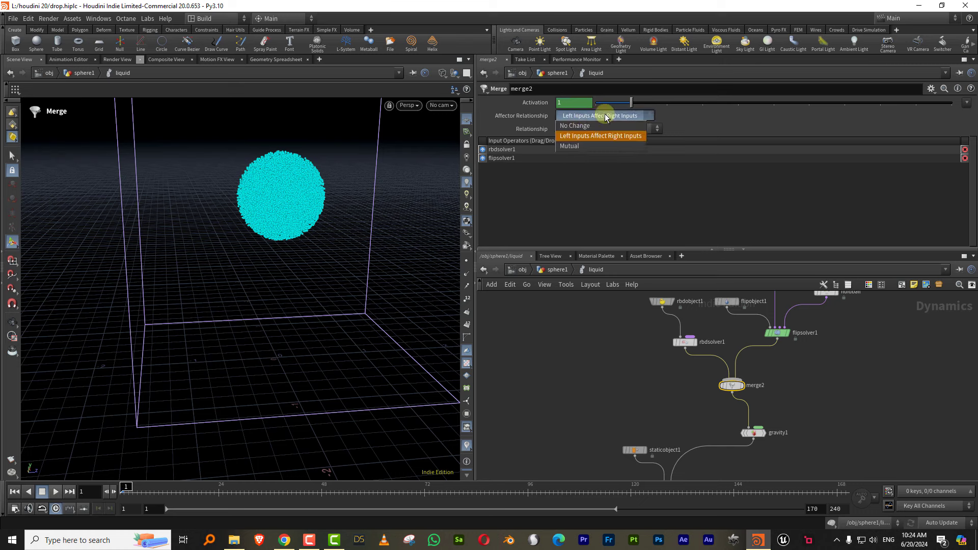
{"action": "left_click", "coordinate": [588, 146]}
{"action": "key", "text": "Escape"}
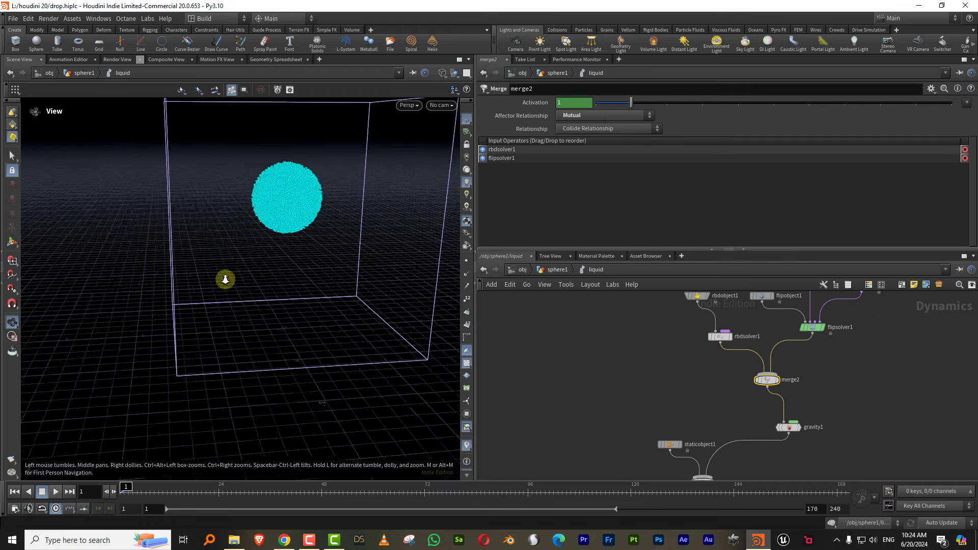
{"action": "left_click_drag", "start_coordinate": [224, 279], "coordinate": [299, 234]}
{"action": "key", "text": "Return"}
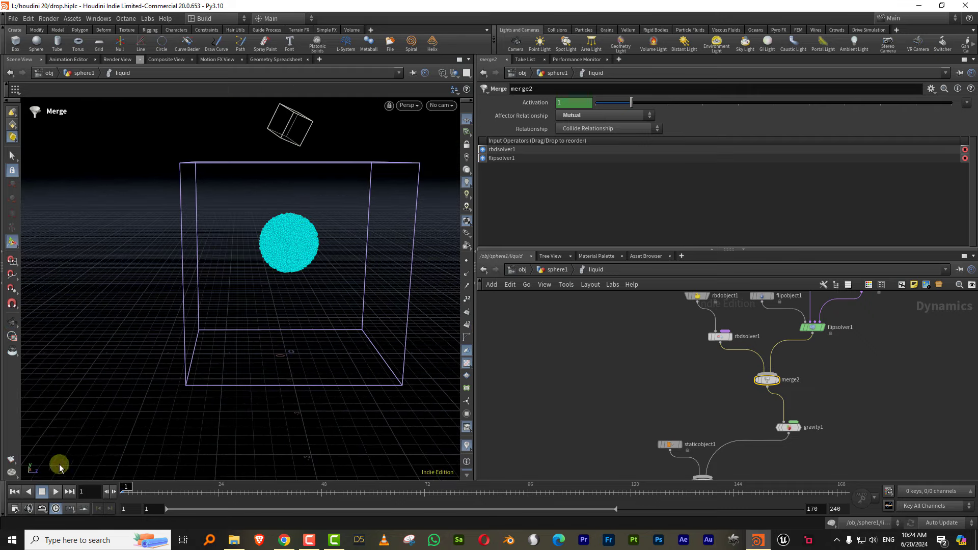
{"action": "left_click", "coordinate": [56, 493]}
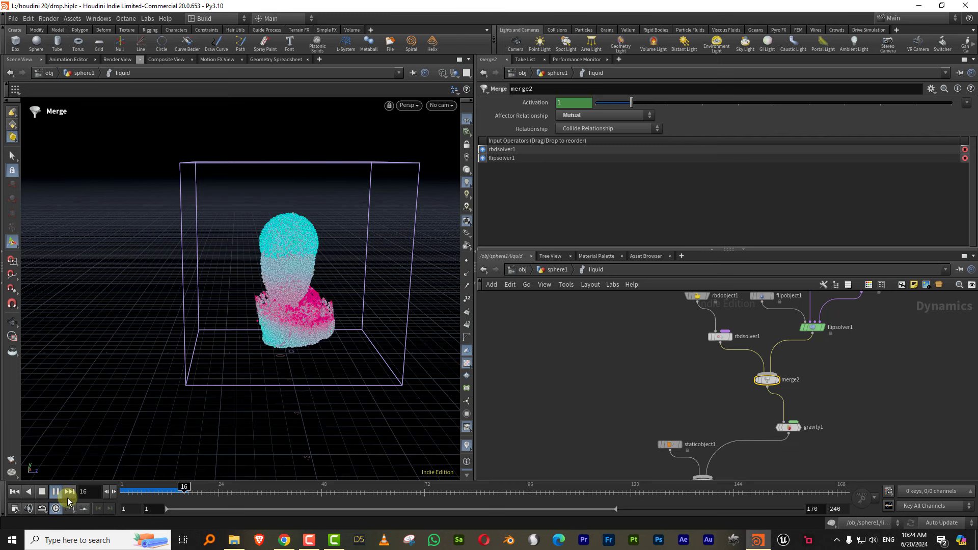
{"action": "left_click", "coordinate": [42, 492]}
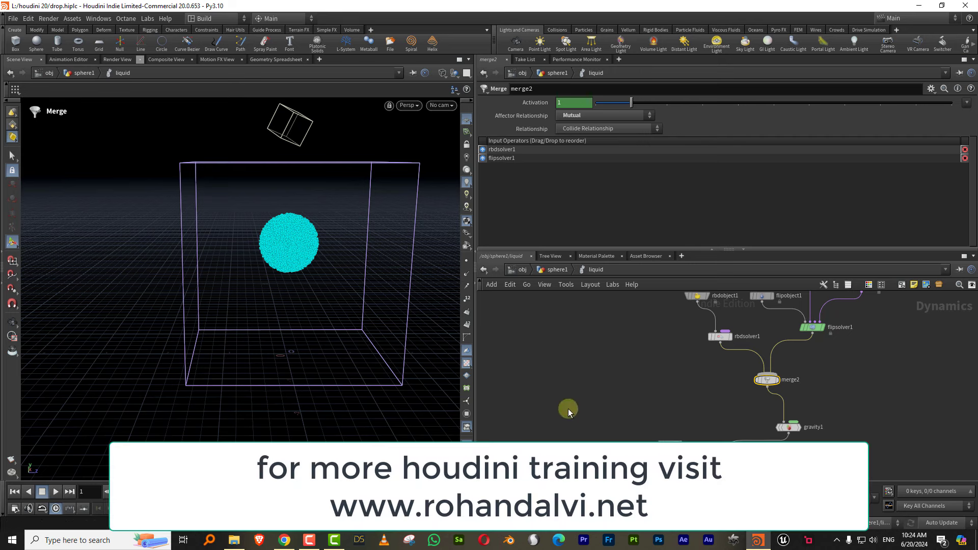
- Move gravity1 onto the connection between rbdsolver1 and merge2, play the simulation and rewind it
{"action": "middle_click_drag", "start_coordinate": [848, 380], "coordinate": [832, 405]}
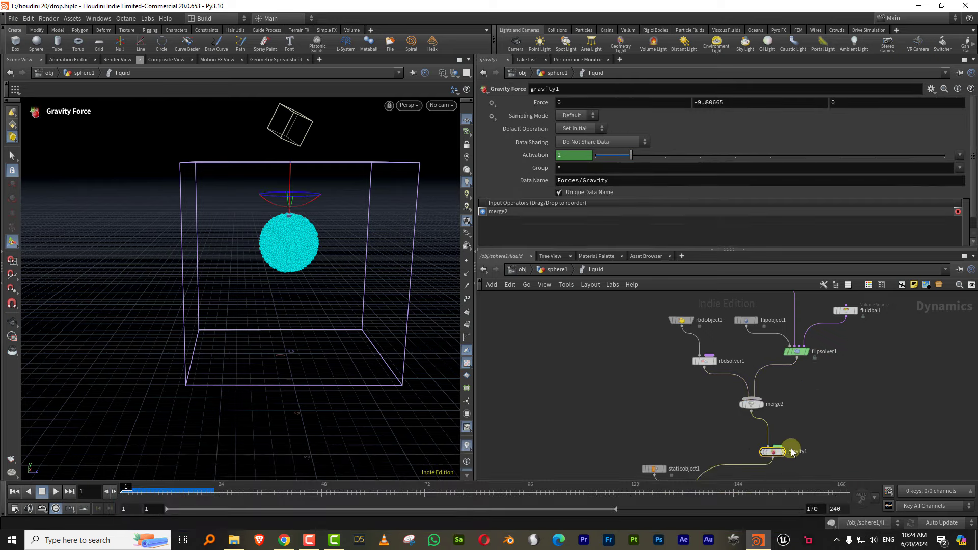
{"action": "left_click", "coordinate": [783, 432]}
{"action": "left_click_drag", "start_coordinate": [712, 427], "coordinate": [706, 401]}
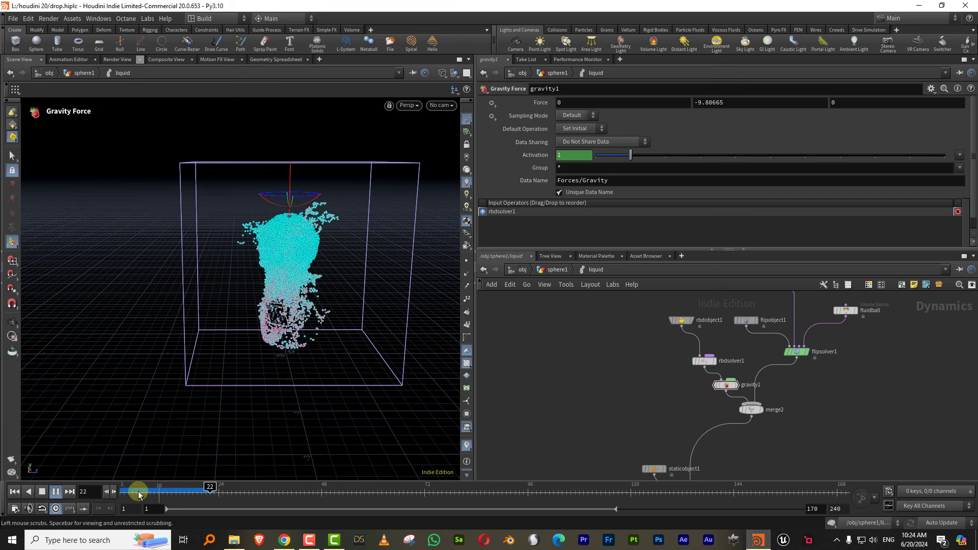
{"action": "key", "text": "ctrl+Up"}
- Add a POP Force node above popdrag1 and wire its output into popdrag1
{"action": "middle_click_drag", "start_coordinate": [829, 393], "coordinate": [804, 397]}
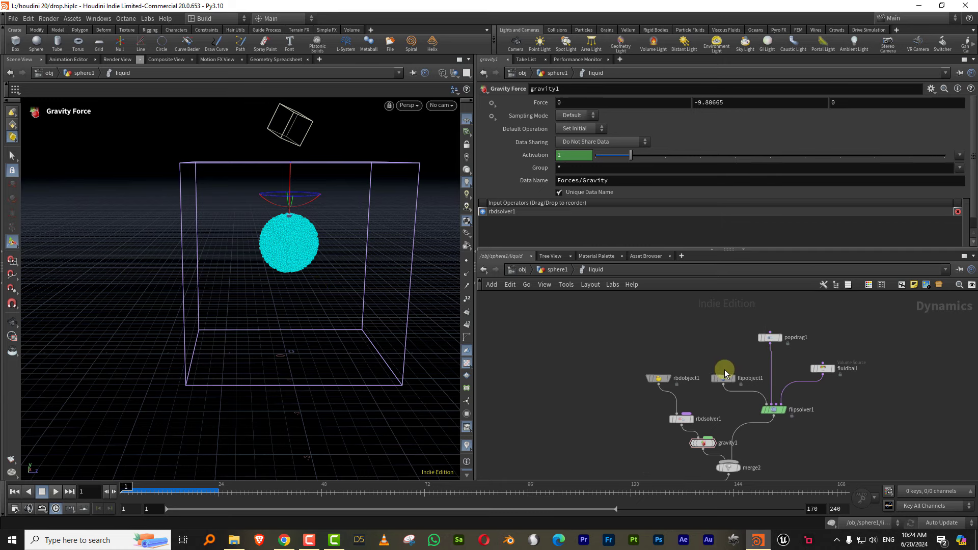
{"action": "key", "text": "Tab"}
{"action": "type", "text": "popfor"}
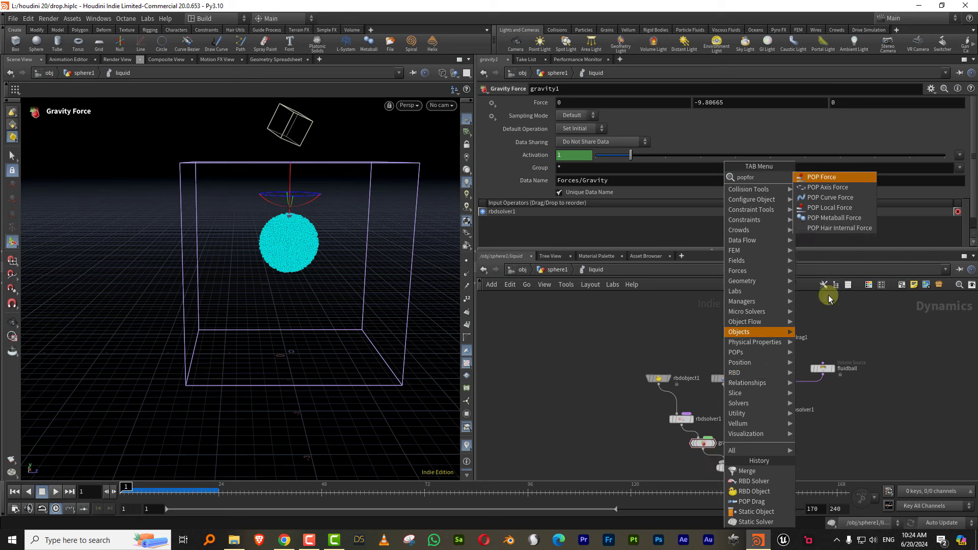
{"action": "key", "text": "Return"}
{"action": "left_click", "coordinate": [784, 316]}
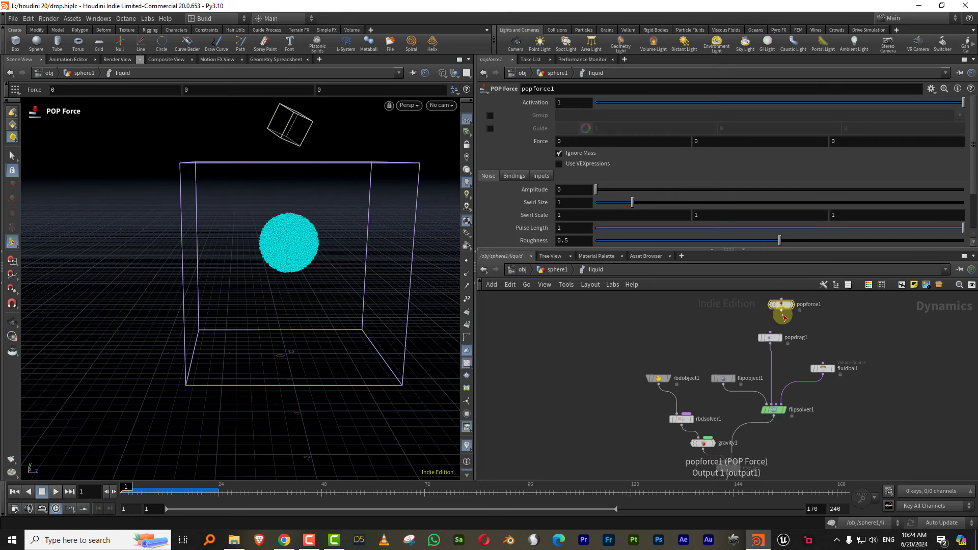
{"action": "left_click_drag", "start_coordinate": [783, 315], "coordinate": [760, 325]}
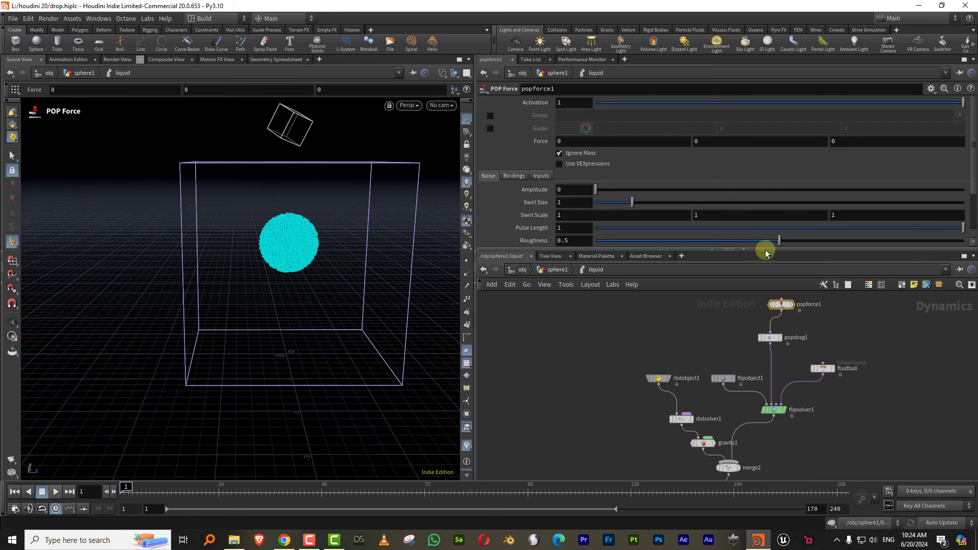
- Rename the POP Force node as fluidgravity and set its Y Force to -9.8
{"action": "double_click", "coordinate": [810, 304]}
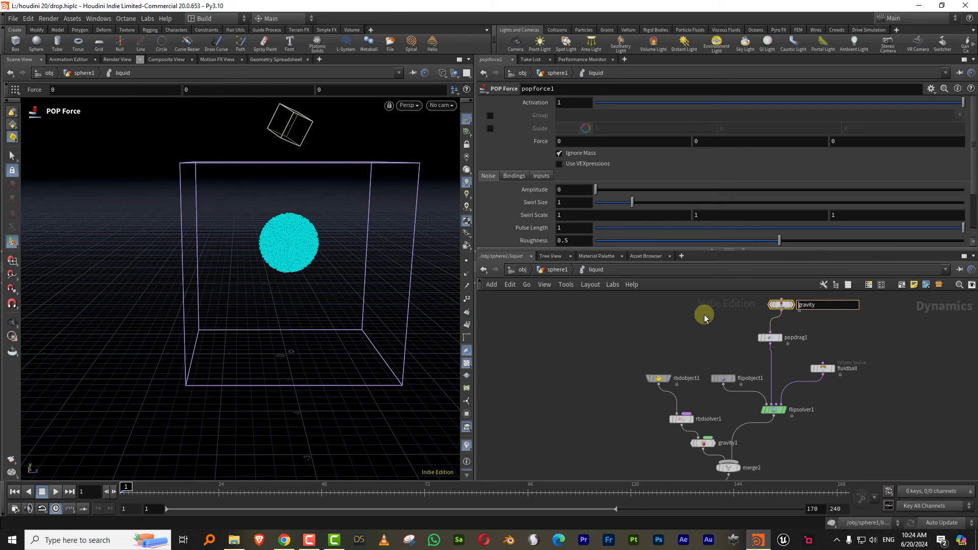
{"action": "type", "text": "fluid"}
{"action": "key", "text": "Return"}
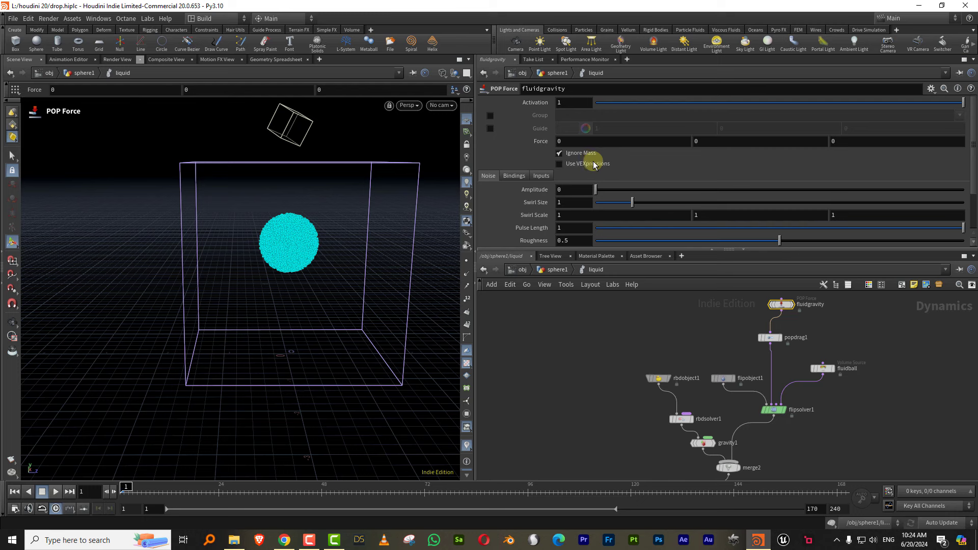
{"action": "left_click", "coordinate": [719, 140]}
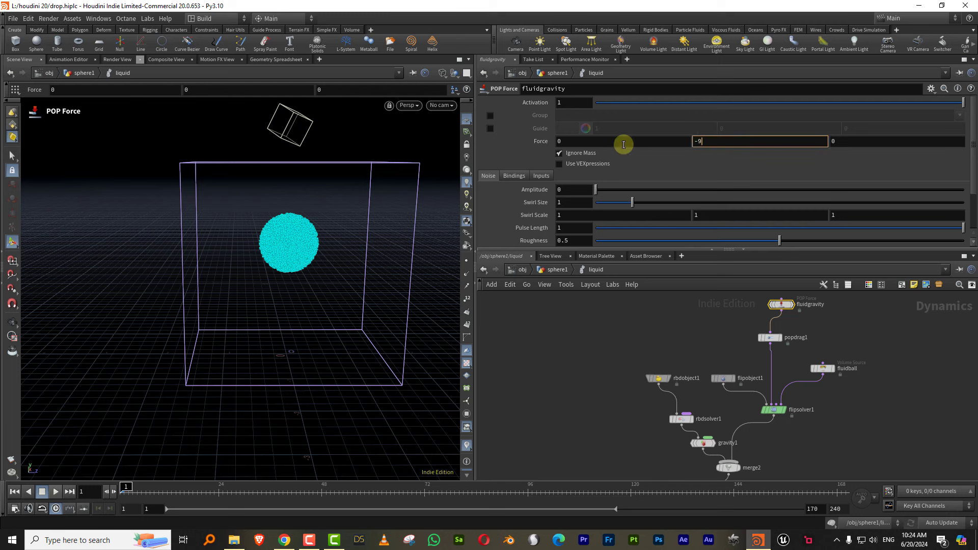
{"action": "type", "text": "-9.8"}
{"action": "key", "text": "Return"}
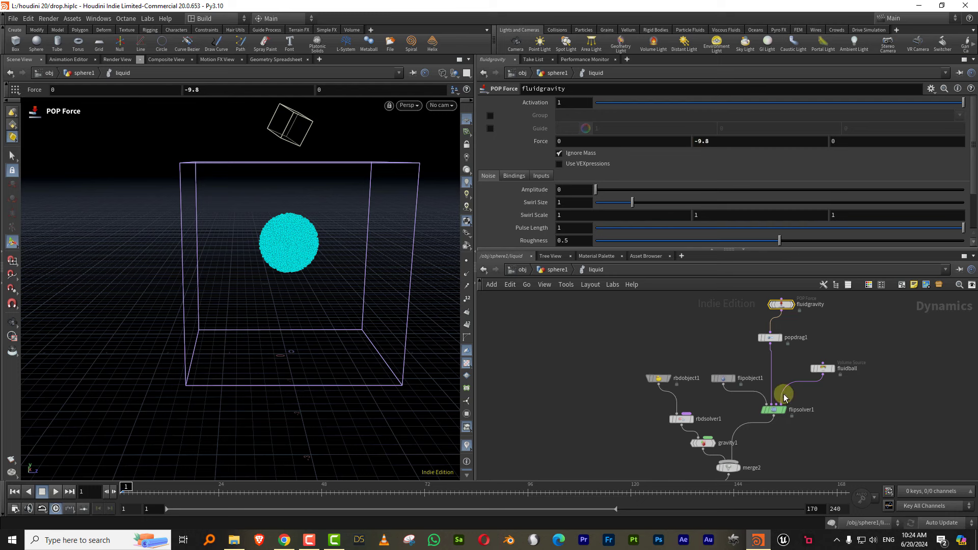
- Set gravity1's Y Force to 0, play the simulation and return to frame 1
{"action": "left_click", "coordinate": [704, 443]}
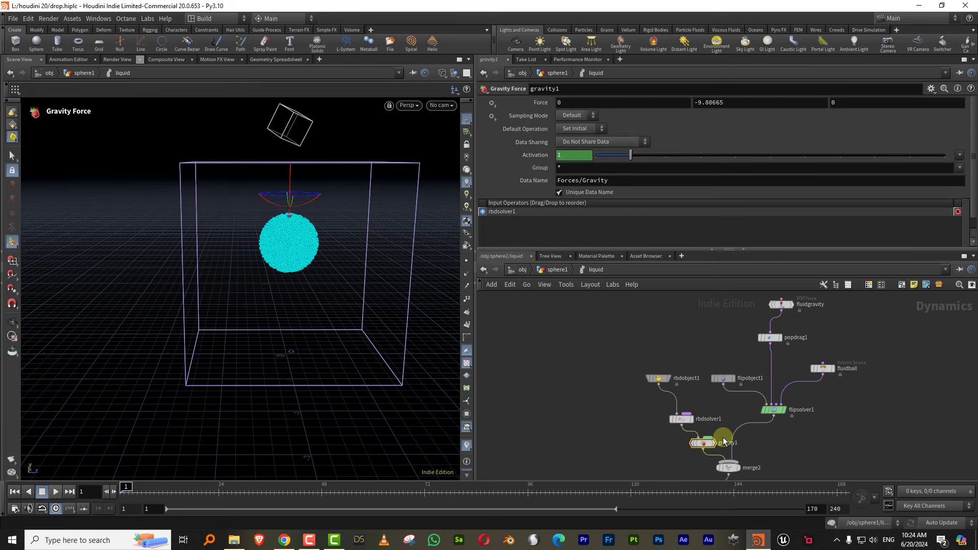
{"action": "left_click", "coordinate": [731, 102]}
{"action": "key", "text": "Return"}
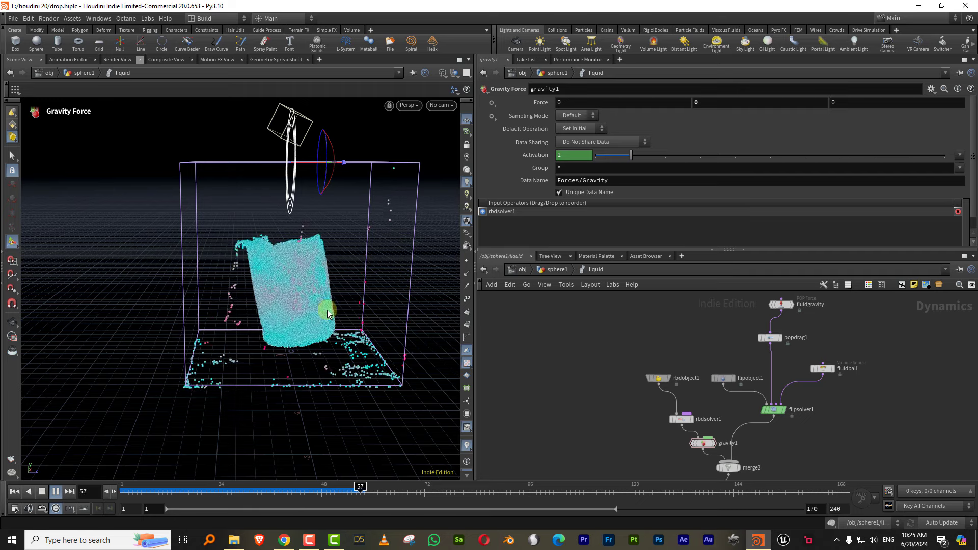
{"action": "left_click_drag", "start_coordinate": [162, 491], "coordinate": [76, 497]}
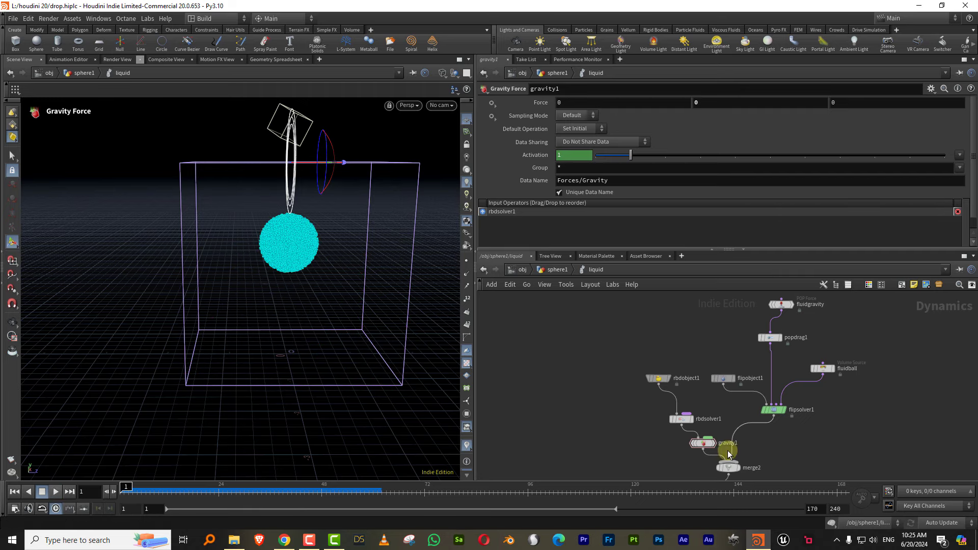
- Move gravity1 directly below rbdsolver1 and set its Default Operation to Set Always
{"action": "left_click_drag", "start_coordinate": [714, 453], "coordinate": [652, 452]}
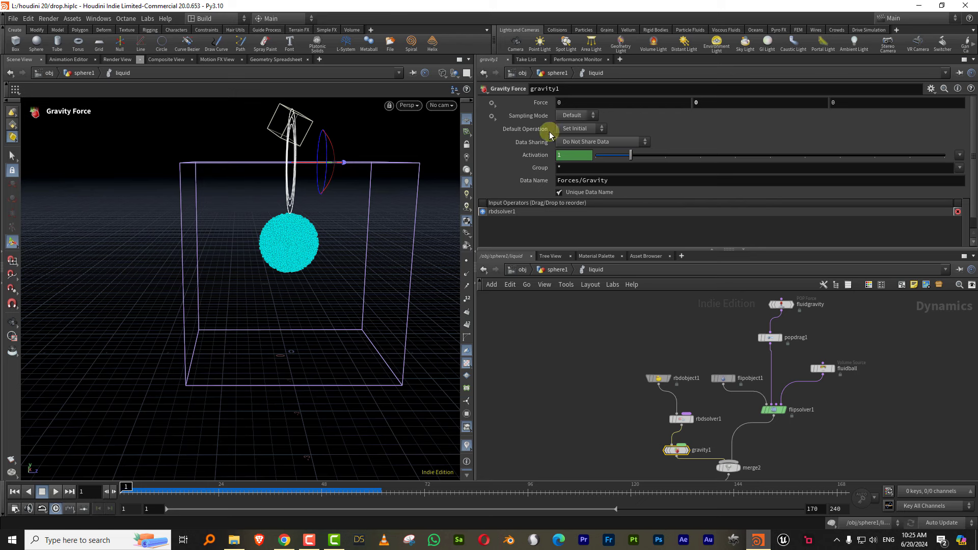
{"action": "left_click", "coordinate": [578, 129]}
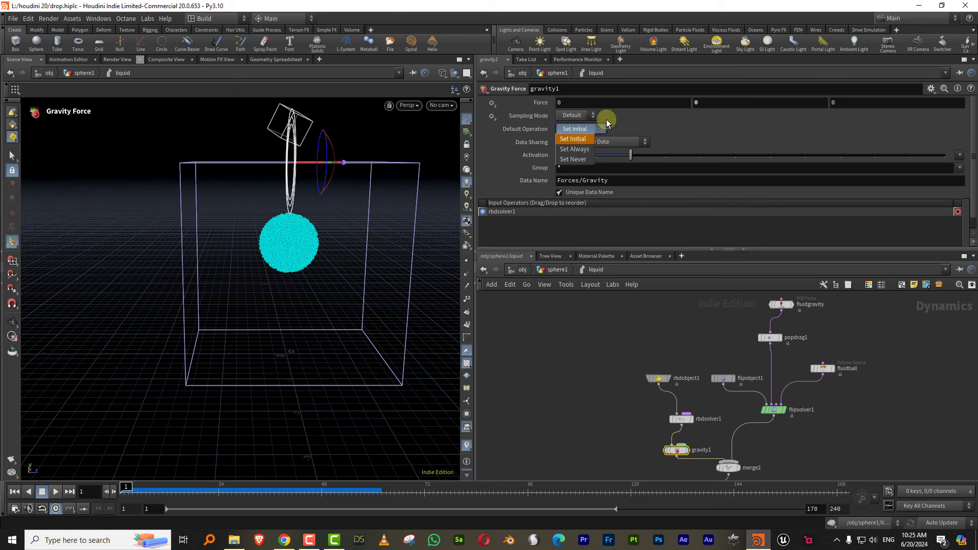
{"action": "left_click", "coordinate": [523, 127]}
{"action": "left_click", "coordinate": [584, 127]}
{"action": "left_click", "coordinate": [574, 149]}
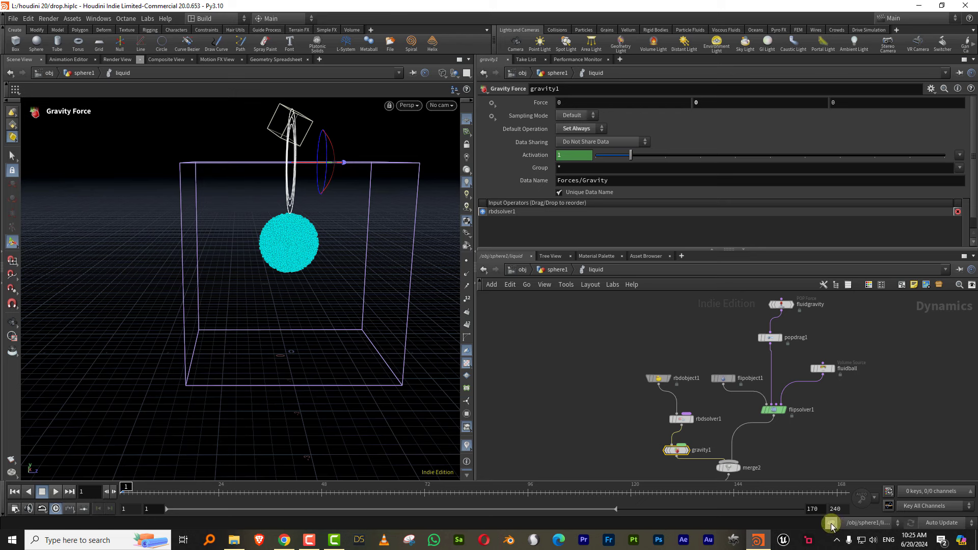
- With the simulation disabled, go to frame 73 and keyframe gravity1's Y Force at -9.8
{"action": "left_click_drag", "start_coordinate": [423, 491], "coordinate": [456, 493]}
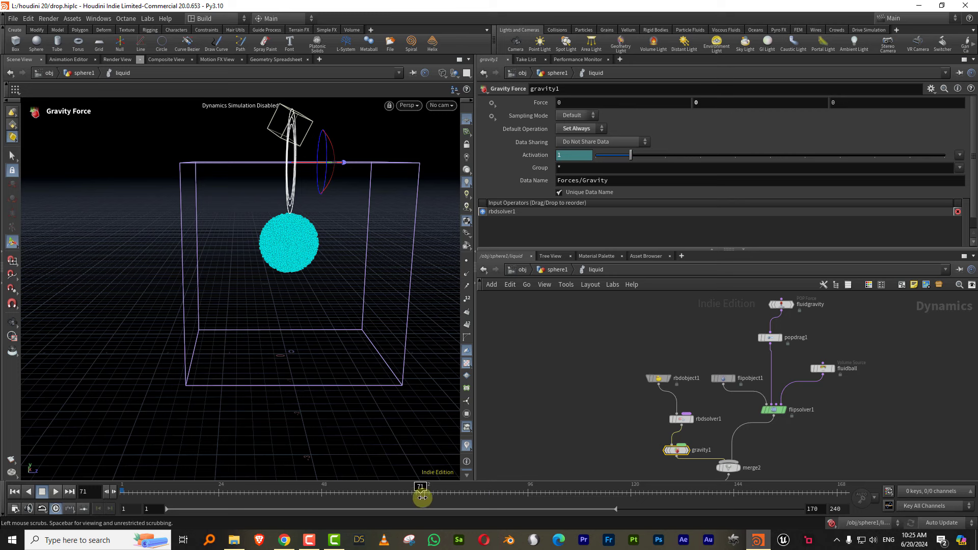
{"action": "left_click_drag", "start_coordinate": [423, 498], "coordinate": [425, 496]}
{"action": "left_click", "coordinate": [704, 113], "text": "alt"}
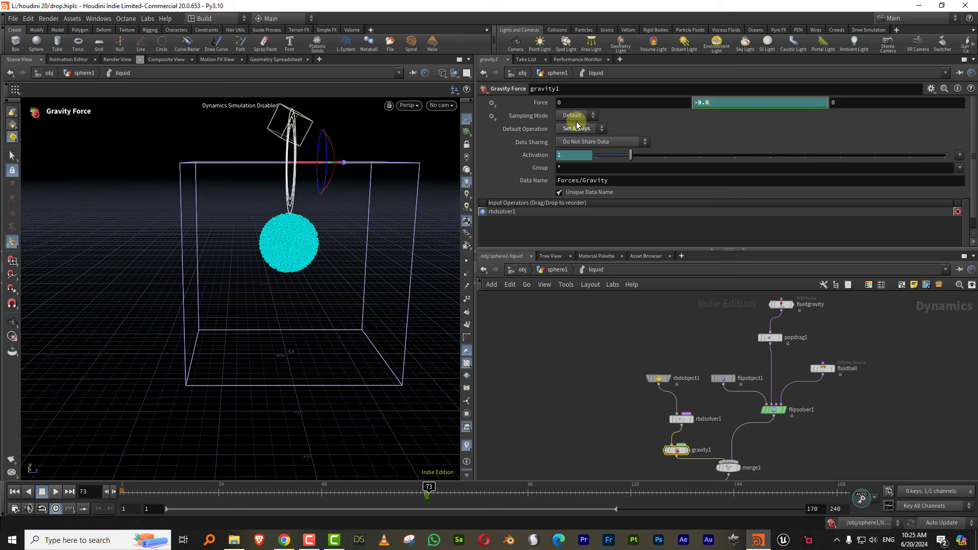
{"action": "key", "text": "Return"}
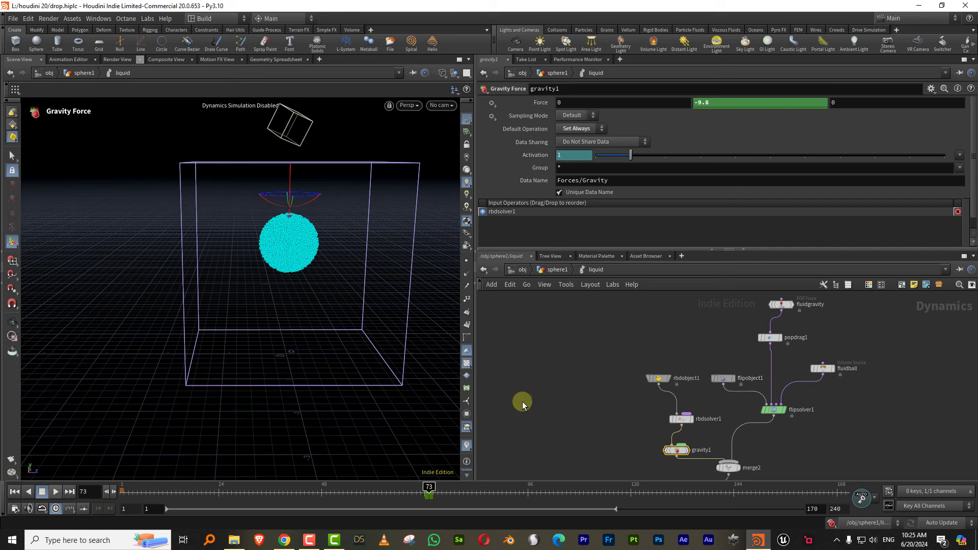
- Return to frame 1, re-enable the simulation, play it past frame 119 and rewind it
{"action": "left_click", "coordinate": [124, 493]}
{"action": "left_click", "coordinate": [360, 450]}
{"action": "middle_click_drag", "start_coordinate": [757, 432], "coordinate": [778, 369]}
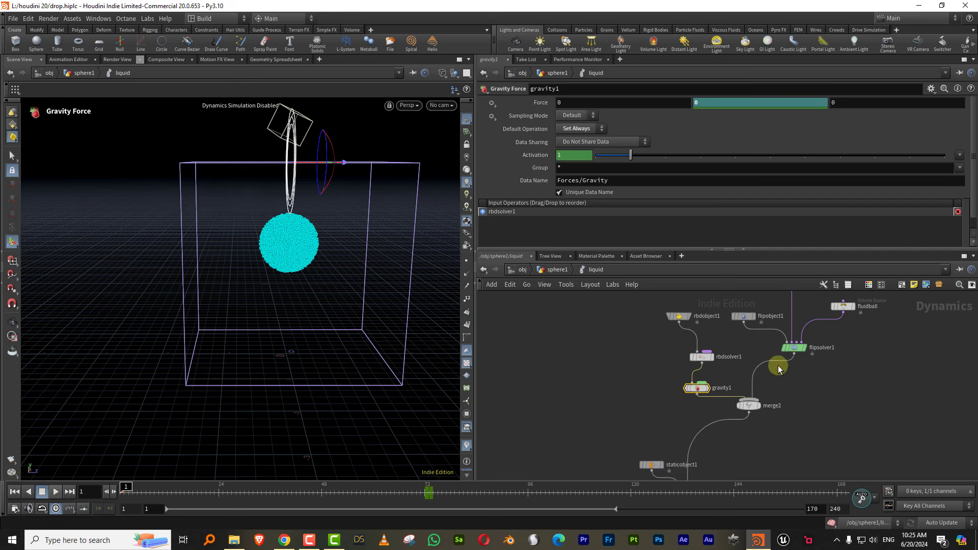
{"action": "left_click", "coordinate": [57, 492]}
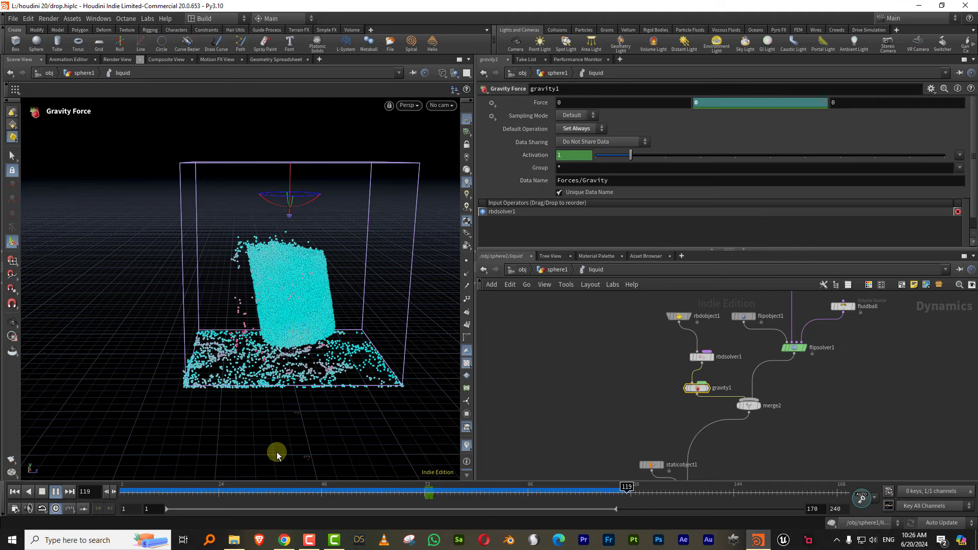
{"action": "left_click_drag", "start_coordinate": [198, 488], "coordinate": [106, 493]}
- Move rbdobject1, rbdsolver1 and gravity1 together away from merge2, and select merge2 to show its settings
{"action": "middle_click_drag", "start_coordinate": [674, 362], "coordinate": [645, 369]}
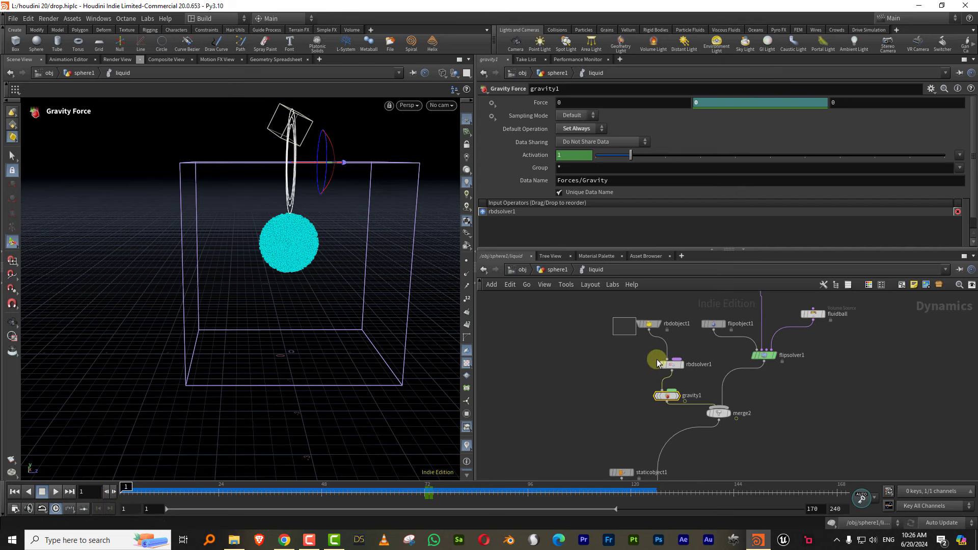
{"action": "left_click_drag", "start_coordinate": [657, 359], "coordinate": [632, 369]}
{"action": "left_click", "coordinate": [718, 413]}
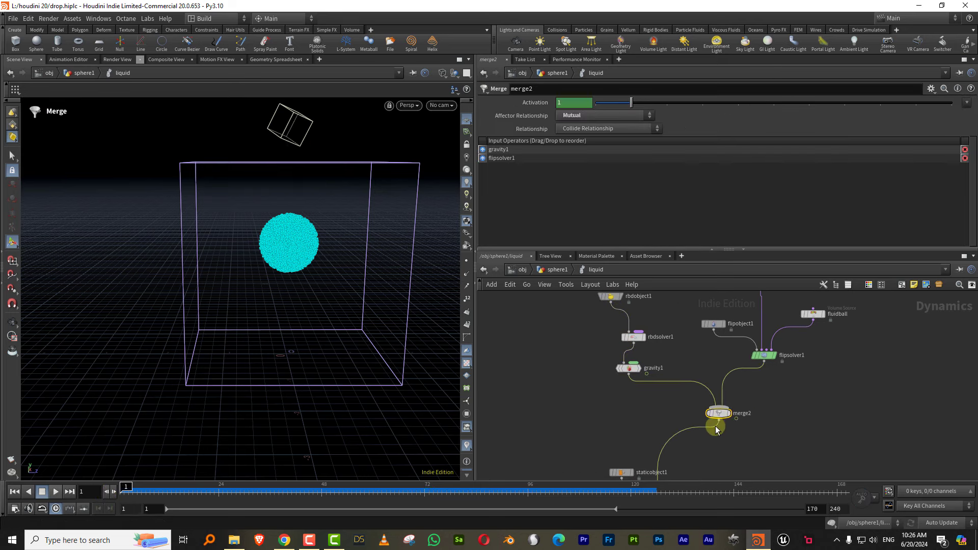
- Set flipsolver1's volume-motion solver Feedback Scale to 1, play the simulation and return to frame 1
{"action": "middle_click_drag", "start_coordinate": [803, 334], "coordinate": [760, 408]}
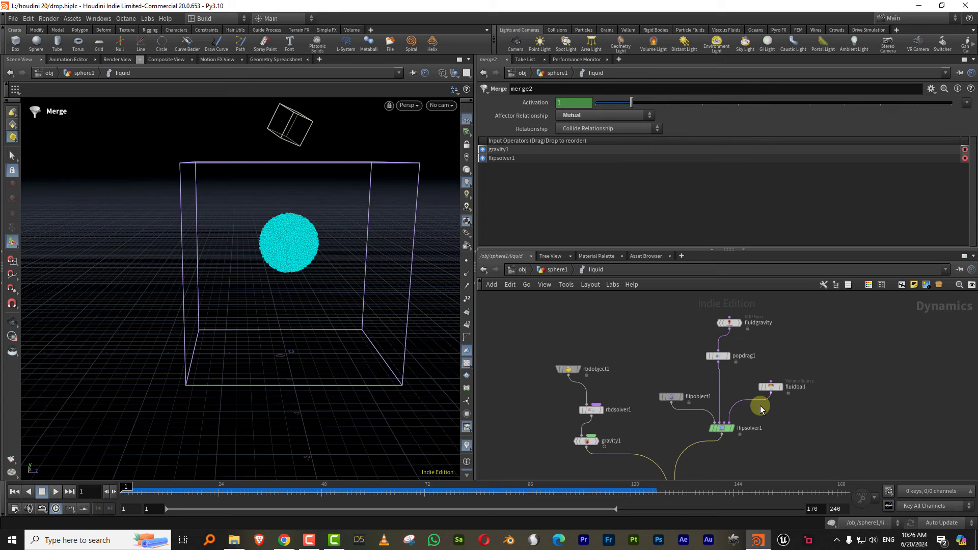
{"action": "left_click", "coordinate": [737, 436]}
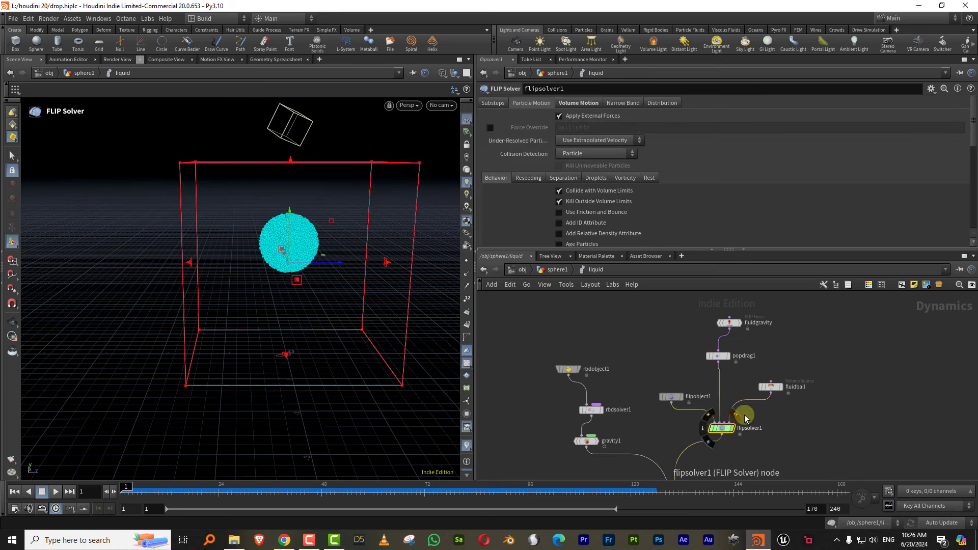
{"action": "left_click", "coordinate": [579, 103]}
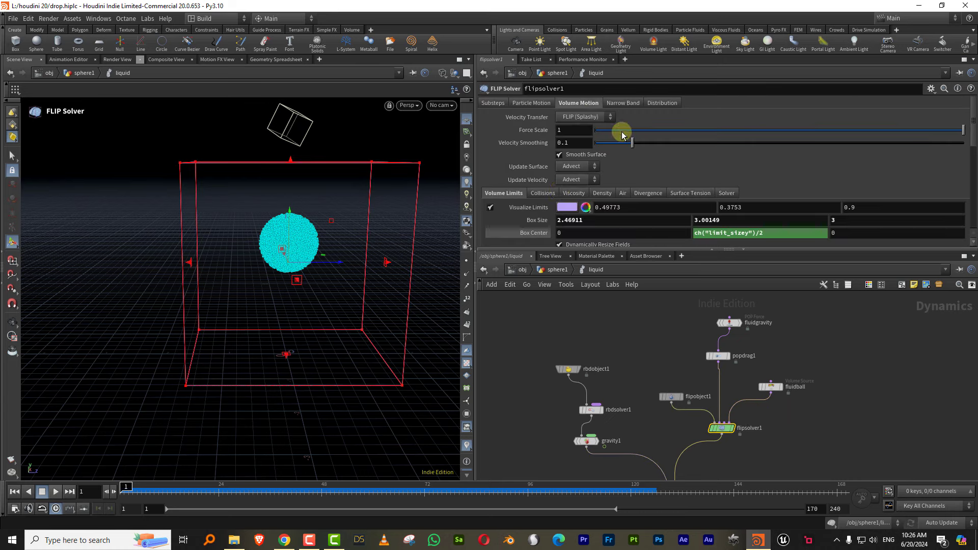
{"action": "left_click", "coordinate": [729, 194]}
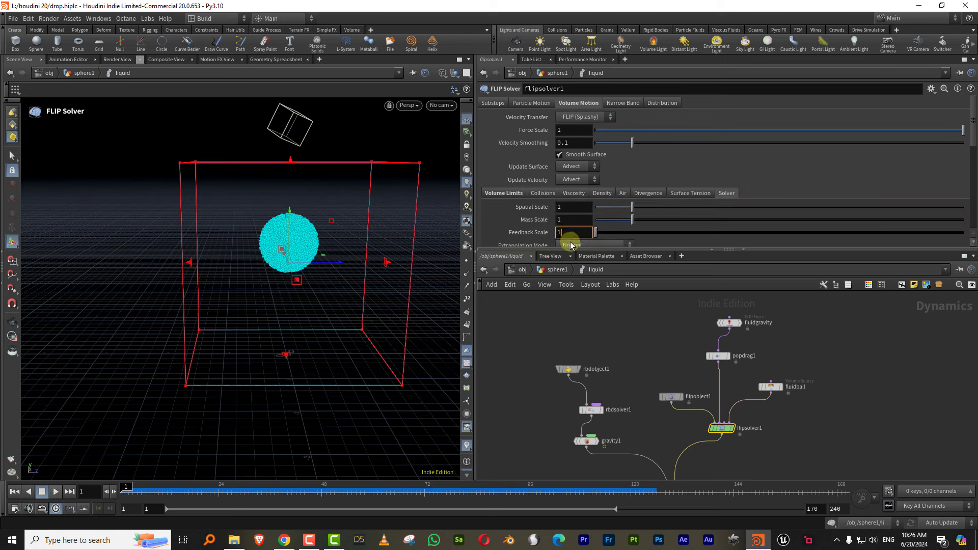
{"action": "key", "text": "Return"}
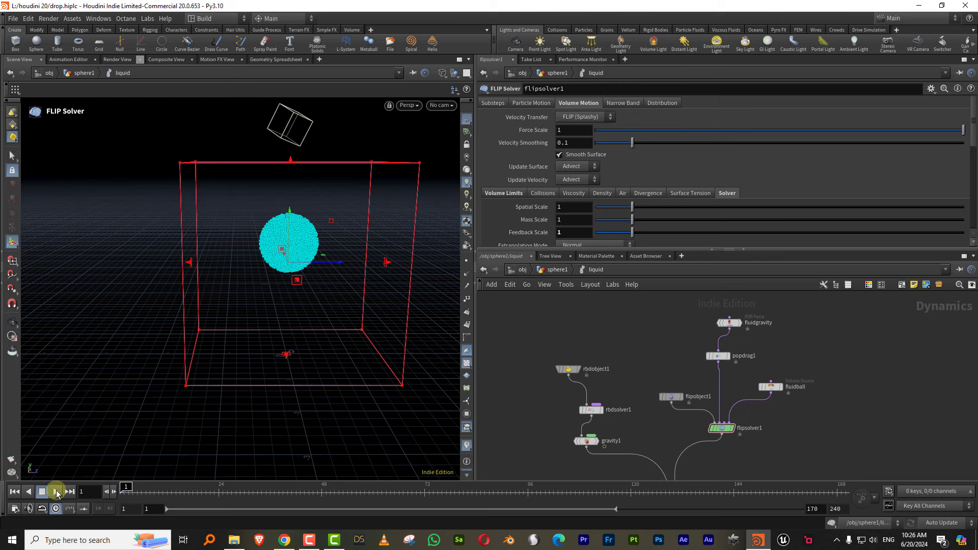
{"action": "left_click", "coordinate": [56, 491]}
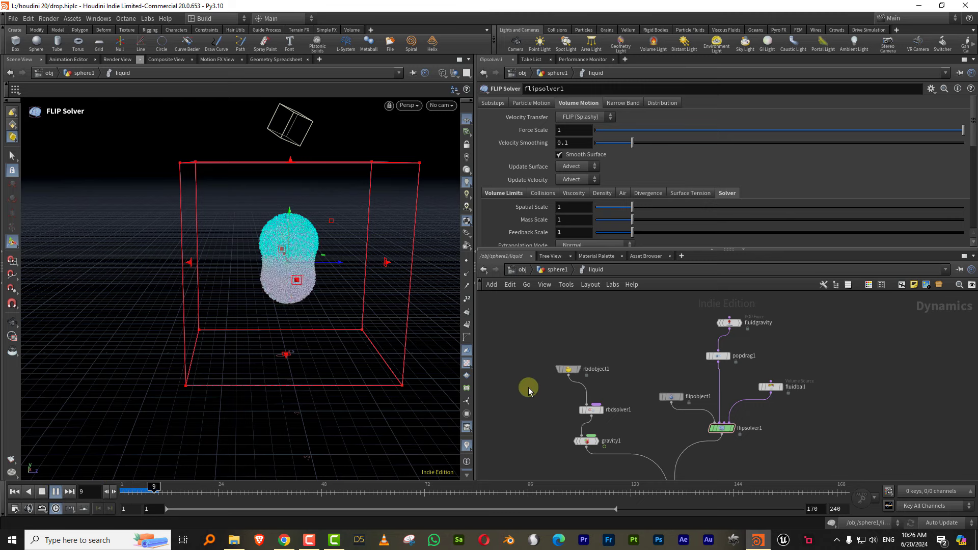
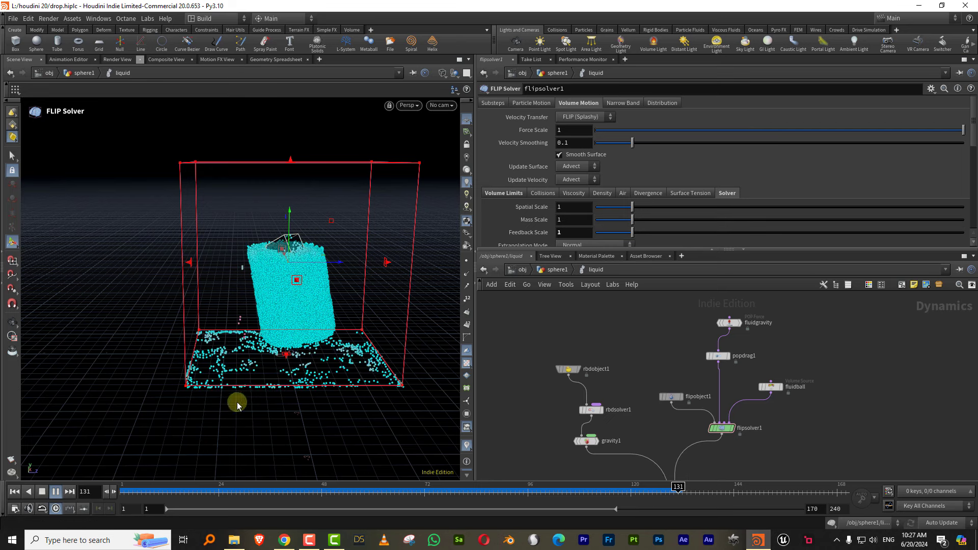
{"action": "left_click_drag", "start_coordinate": [131, 490], "coordinate": [95, 491]}
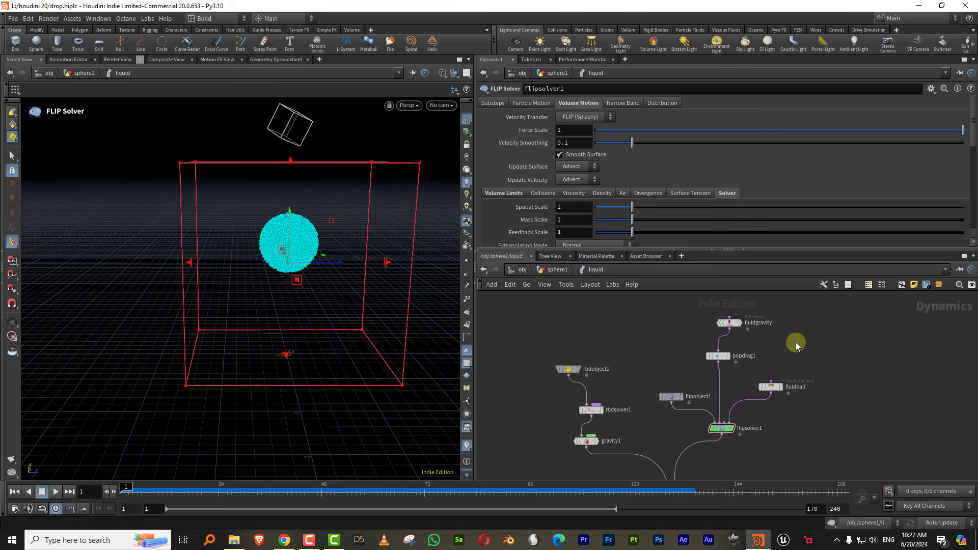
- In popdrag1's Speeddrag ramp, move point 2 to about 0.25, remove the next point, raise the end point to about 0.23, and play the simulation
{"action": "left_click", "coordinate": [718, 355]}
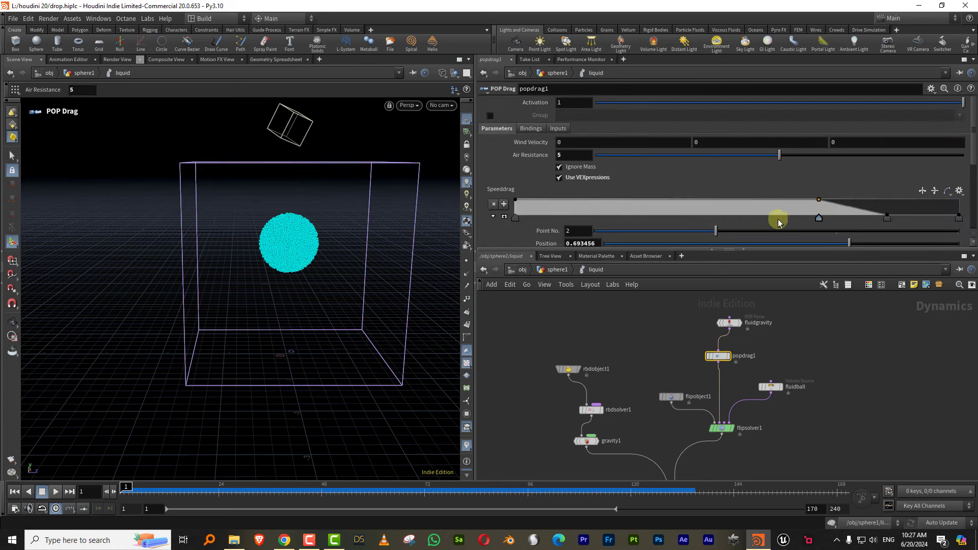
{"action": "left_click_drag", "start_coordinate": [778, 221], "coordinate": [625, 224]}
{"action": "left_click_drag", "start_coordinate": [888, 220], "coordinate": [899, 250]}
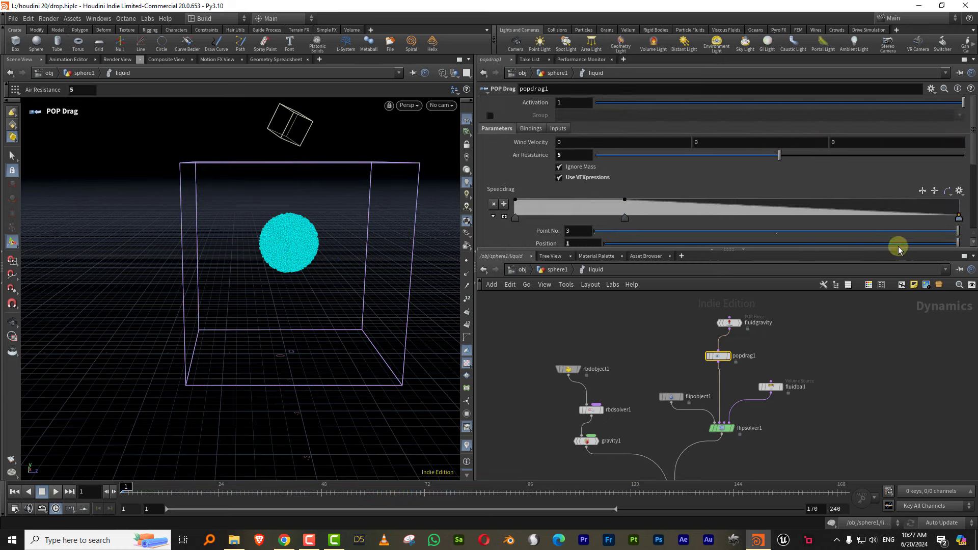
{"action": "left_click_drag", "start_coordinate": [960, 219], "coordinate": [963, 215]}
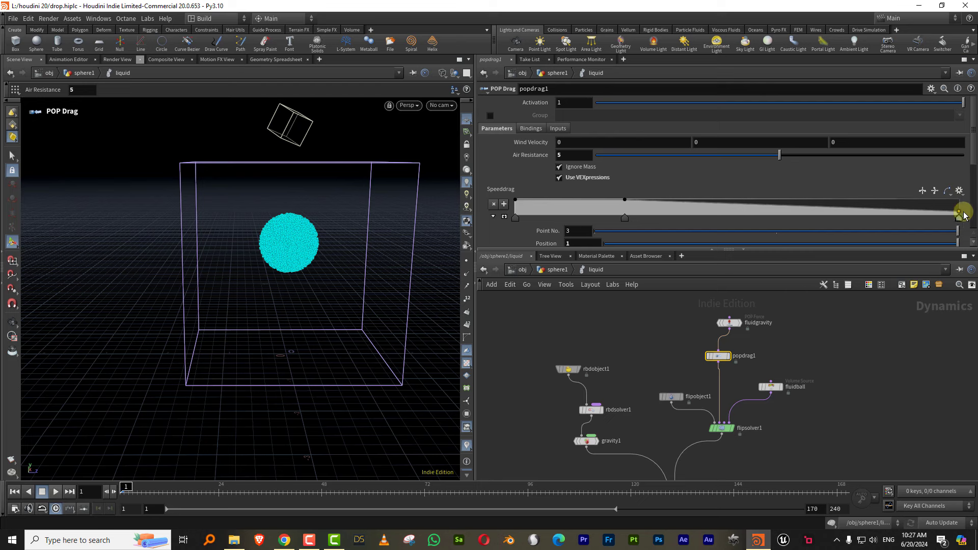
{"action": "left_click", "coordinate": [55, 492]}
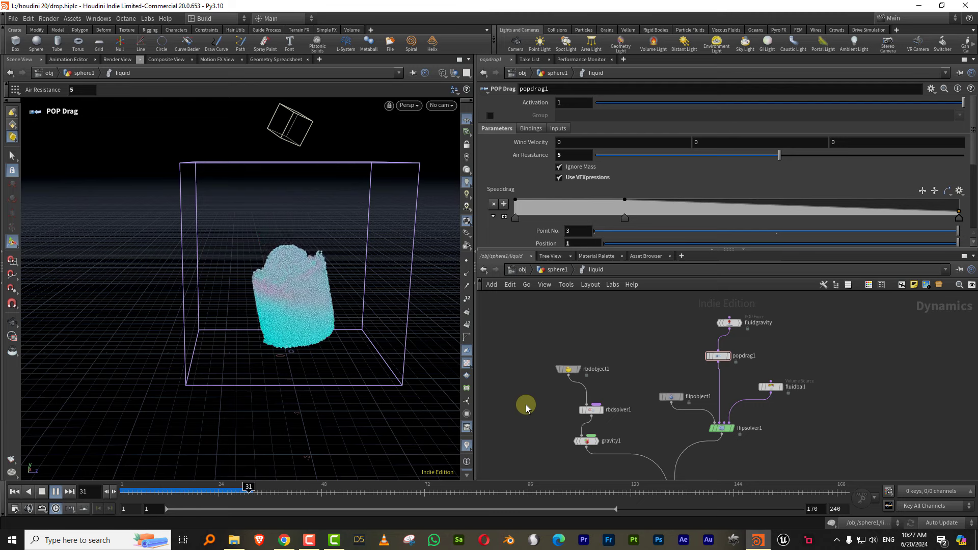
- Lower popdrag1's Air Resistance to 3.21, play the simulation and return to frame 1
{"action": "left_click_drag", "start_coordinate": [780, 155], "coordinate": [713, 155]}
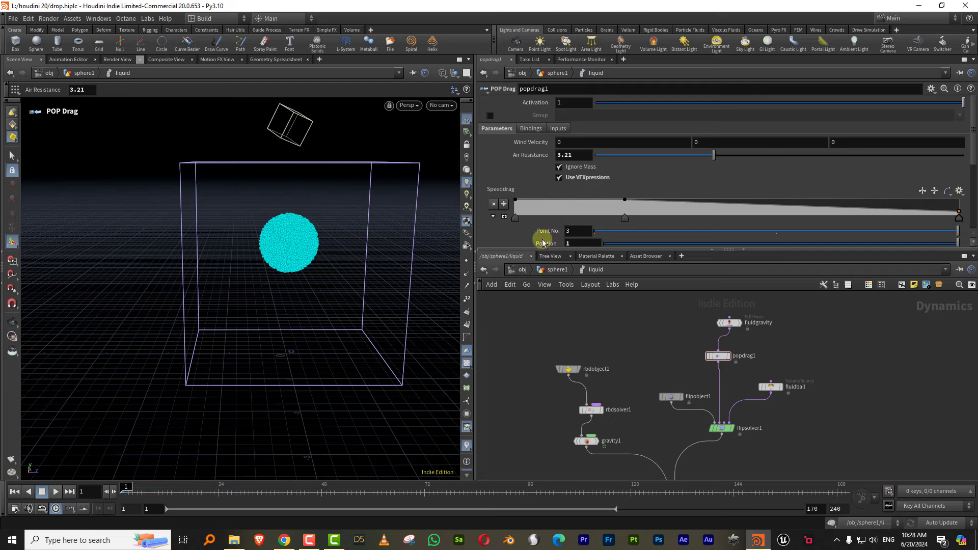
{"action": "key", "text": "Up"}
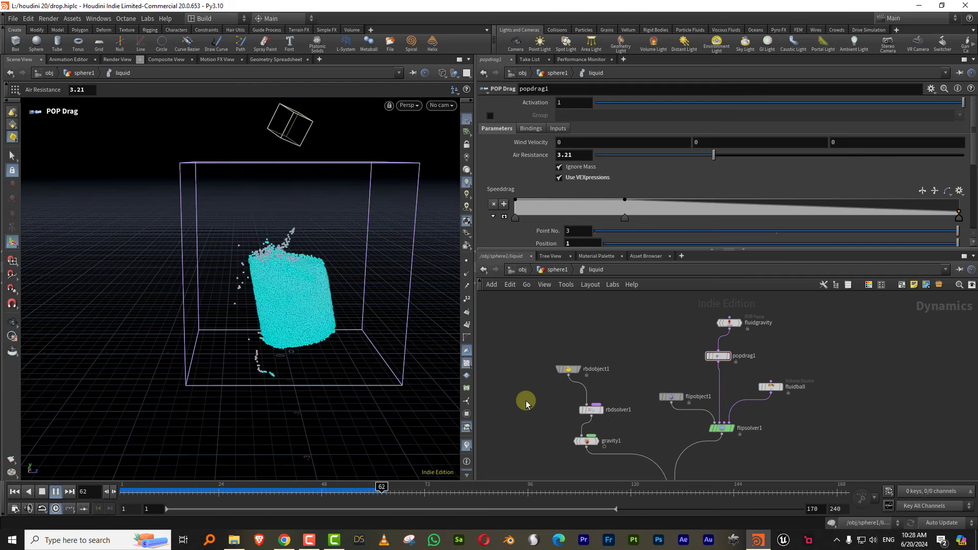
{"action": "left_click", "coordinate": [15, 491]}
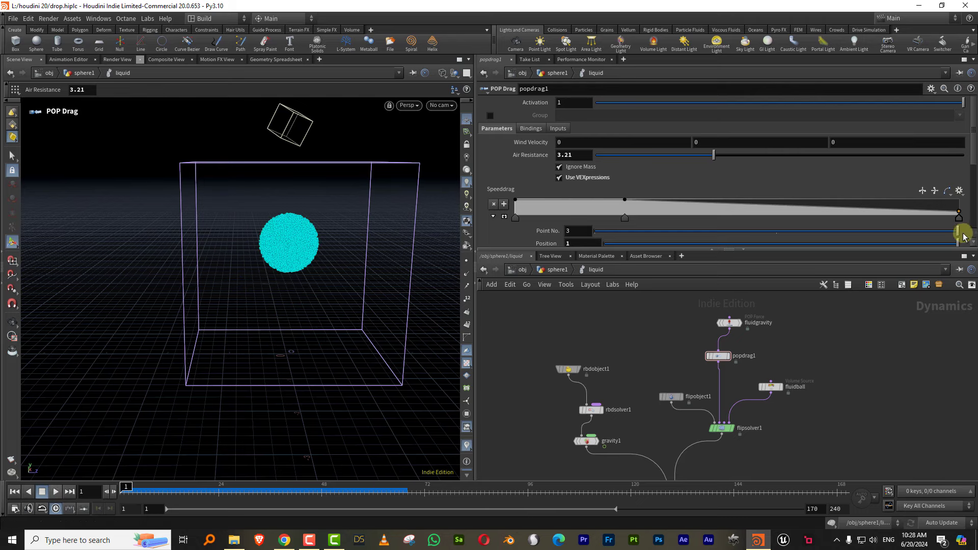
- Set the value of the Speeddrag ramp's end point to 0.076, play the simulation and rewind it
{"action": "scroll", "coordinate": [762, 233], "scroll_direction": "down", "scroll_amount": 3}
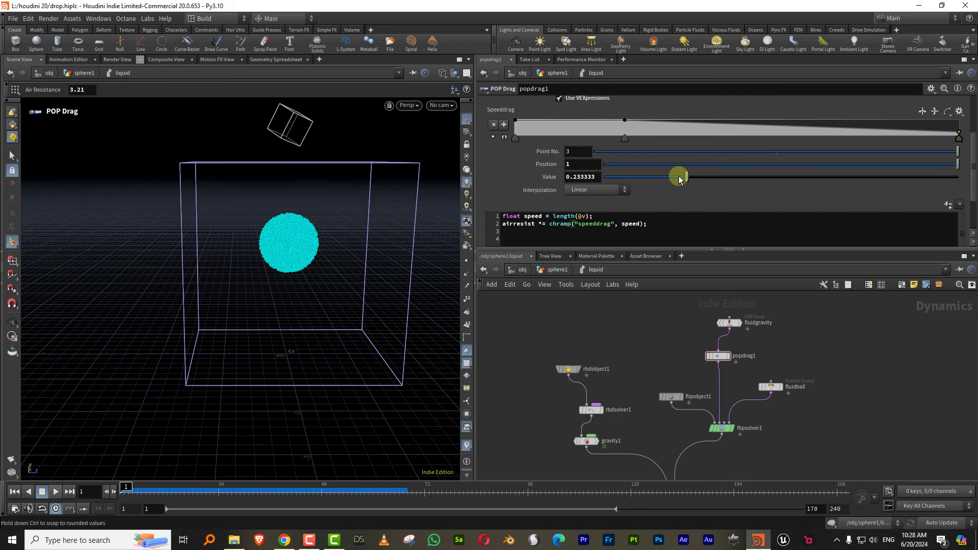
{"action": "left_click_drag", "start_coordinate": [679, 180], "coordinate": [645, 182]}
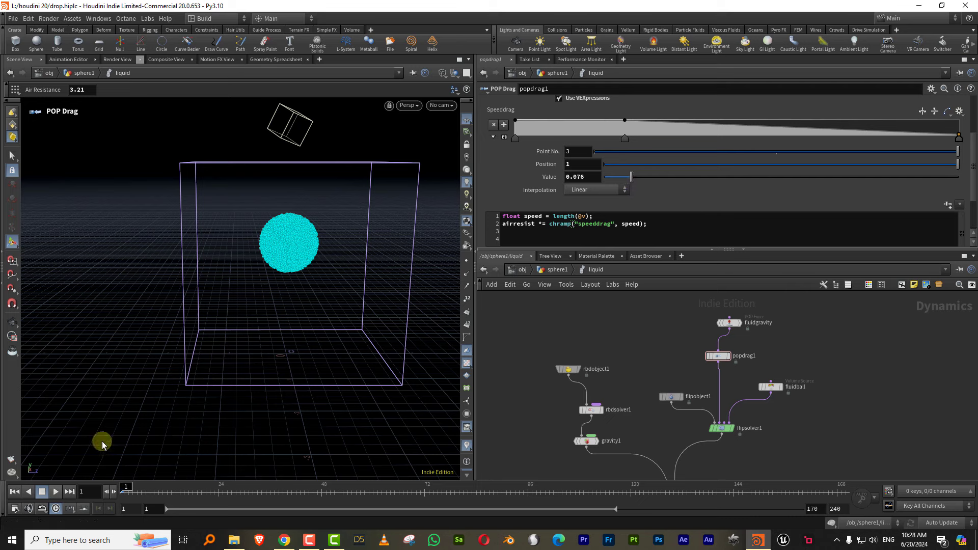
{"action": "left_click", "coordinate": [55, 491]}
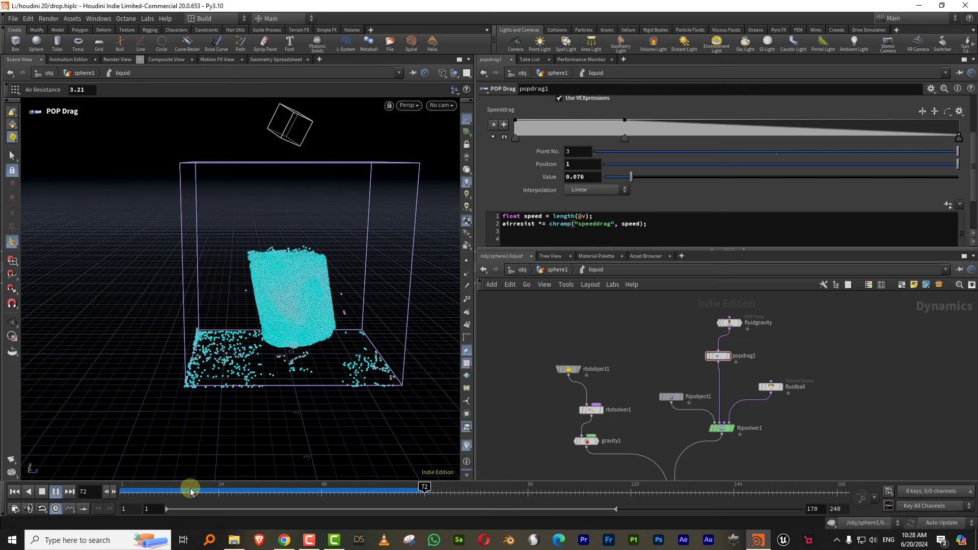
{"action": "left_click_drag", "start_coordinate": [190, 492], "coordinate": [107, 491]}
- Change the fluidball source's Activation expression to $FF<30 and play the simulation
{"action": "left_click", "coordinate": [671, 397]}
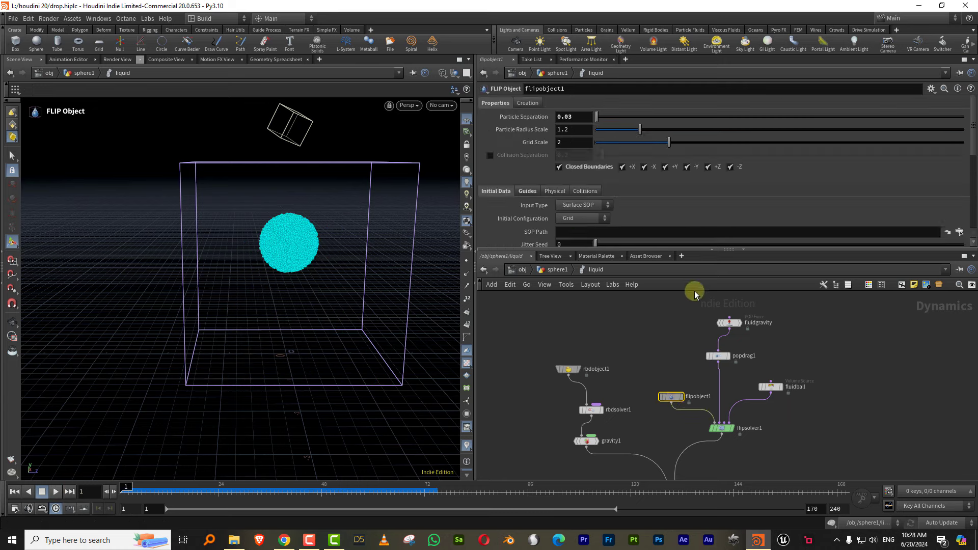
{"action": "left_click", "coordinate": [728, 438]}
{"action": "left_click", "coordinate": [770, 387]}
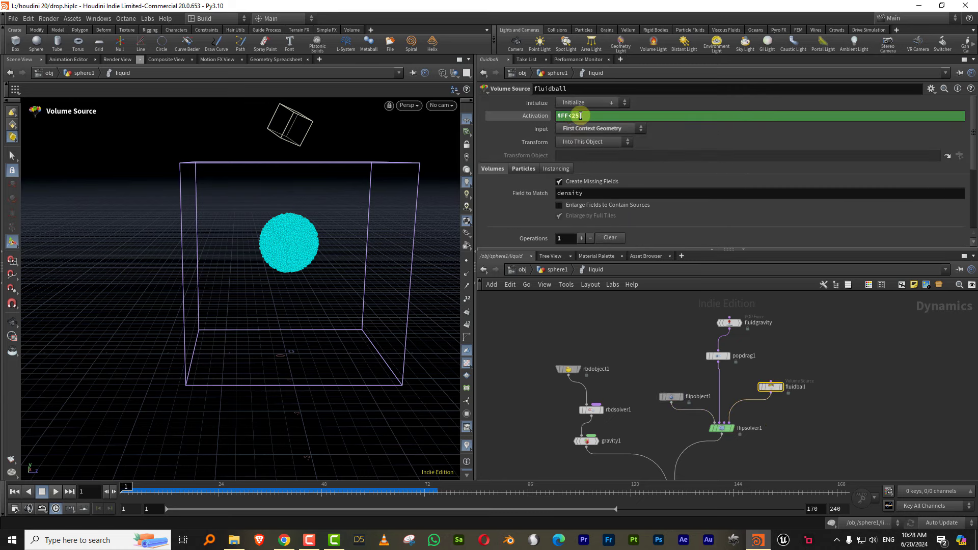
{"action": "left_click_drag", "start_coordinate": [572, 117], "coordinate": [623, 127]}
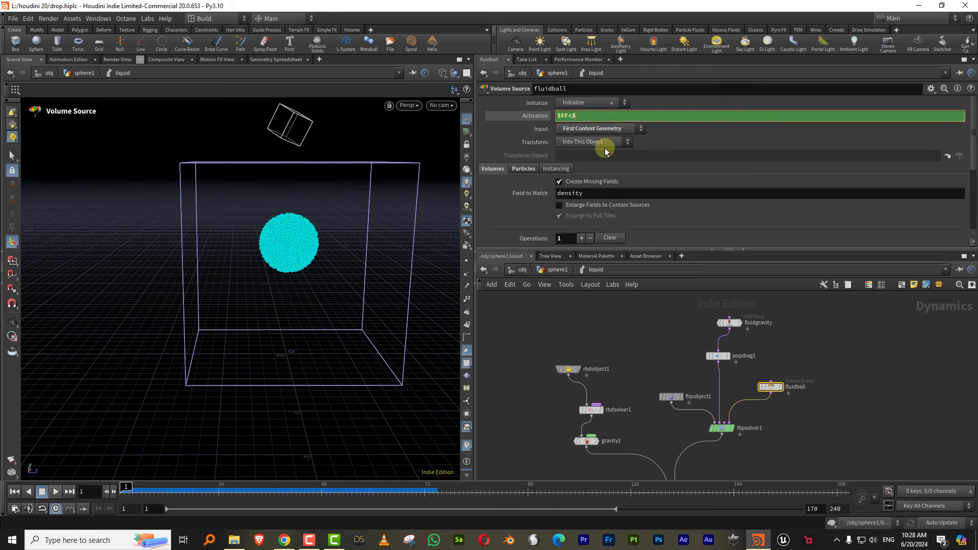
{"action": "type", "text": "30"}
{"action": "key", "text": "Return"}
{"action": "key", "text": "Up"}
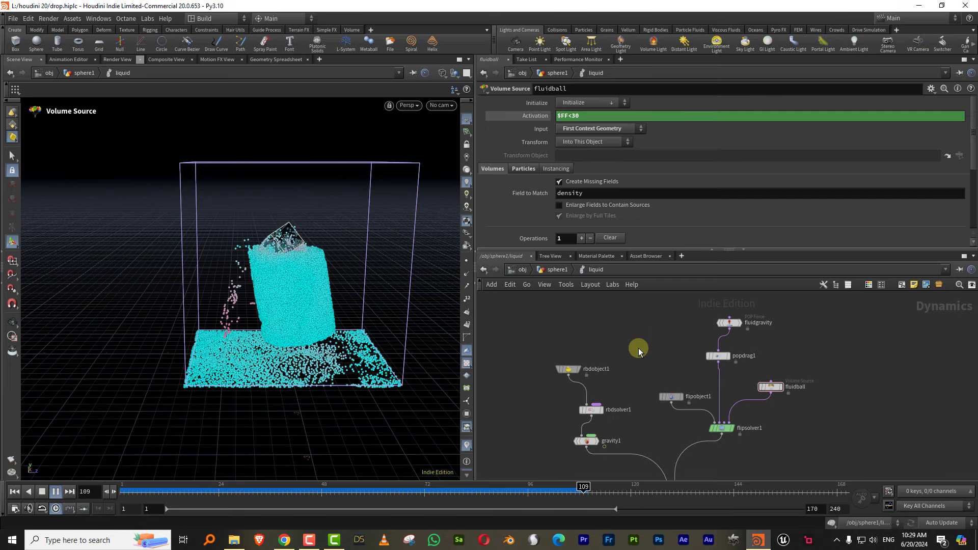
- Go to frame 19 and reduce the viewport's particle Point Size to 2.33 pixels in the display options
{"action": "left_click", "coordinate": [195, 493]}
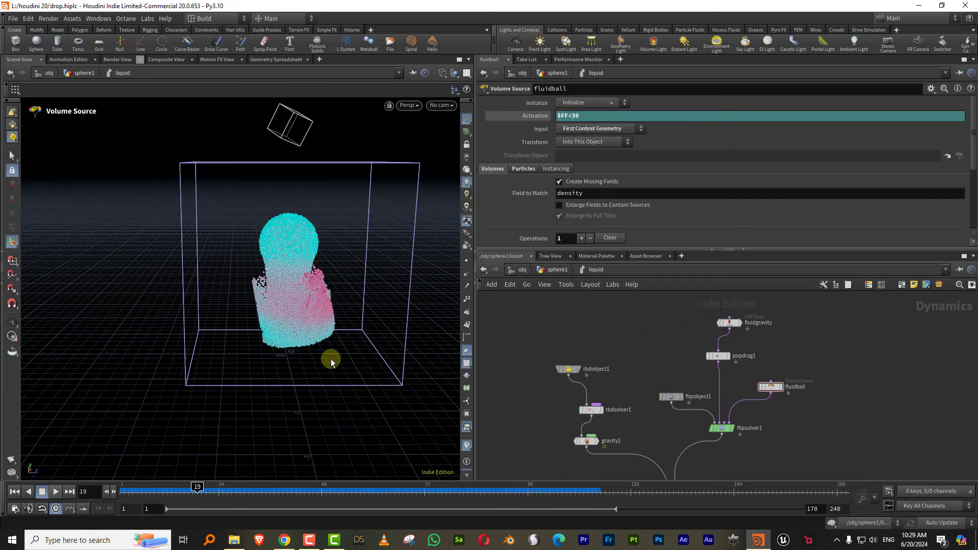
{"action": "key", "text": "d"}
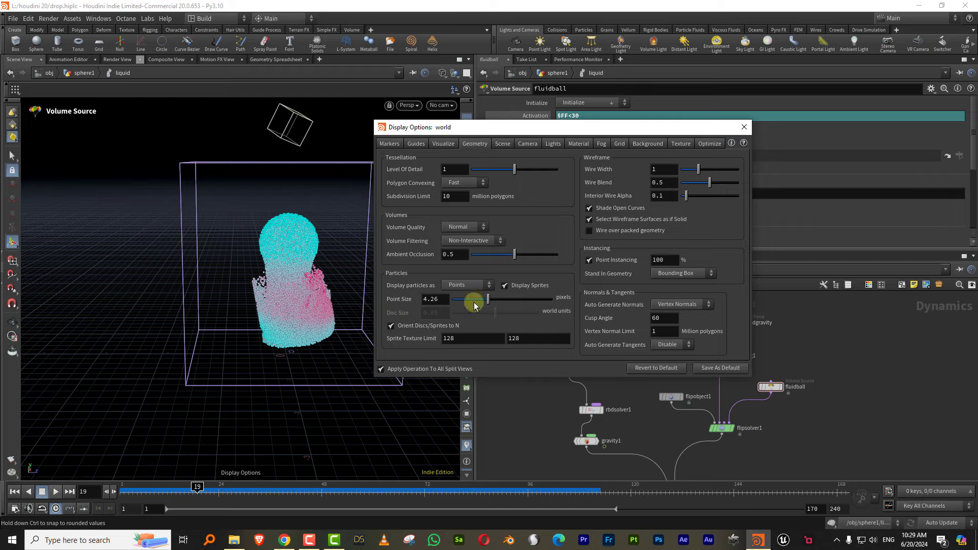
{"action": "left_click_drag", "start_coordinate": [474, 305], "coordinate": [464, 301]}
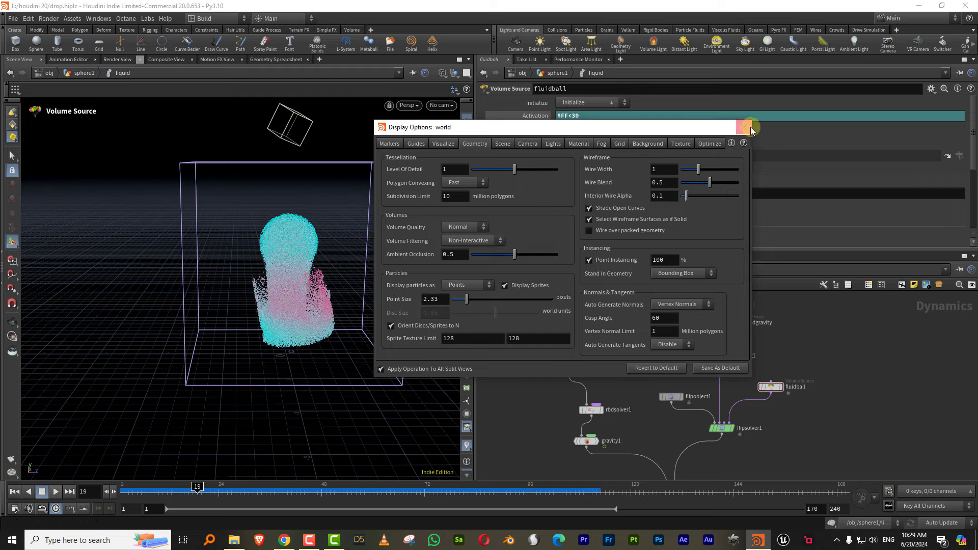
- Close the display options and set flipobject1's Particle Separation to 0.02
{"action": "left_click", "coordinate": [744, 127]}
{"action": "left_click", "coordinate": [671, 397]}
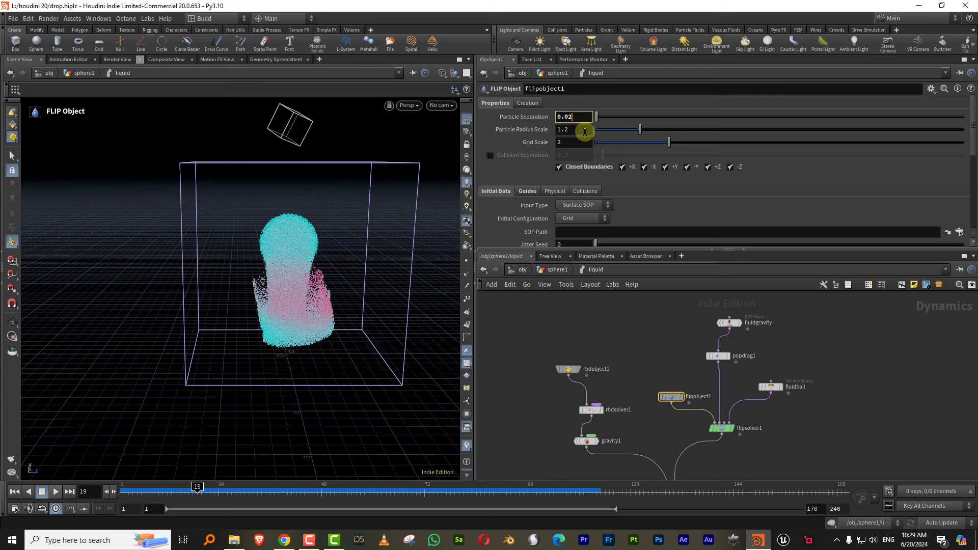
{"action": "key", "text": "Return"}
- Set popdrag1's Air Resistance to 4, play the simulation from frame 1 and stop at frame 25
{"action": "left_click", "coordinate": [718, 356]}
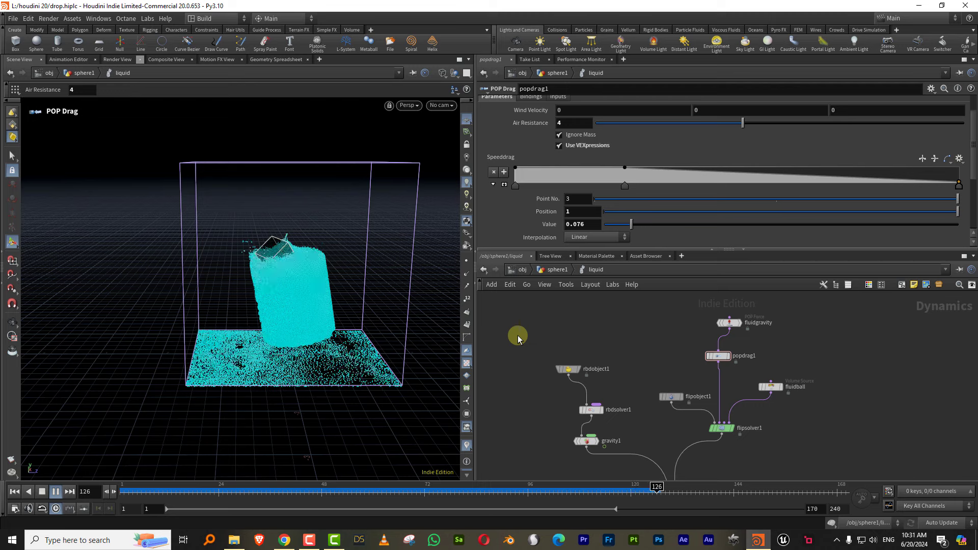
{"action": "left_click", "coordinate": [42, 491]}
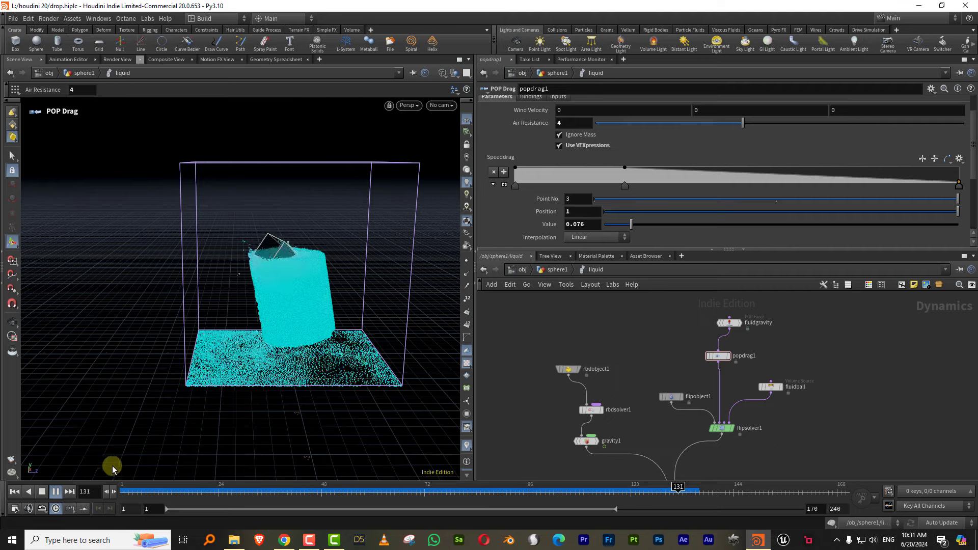
{"action": "left_click_drag", "start_coordinate": [143, 488], "coordinate": [94, 494]}
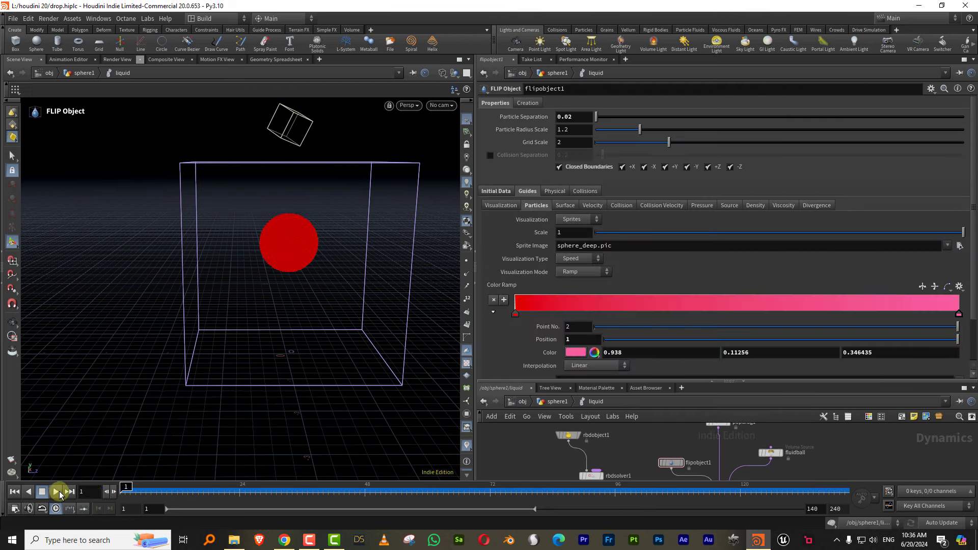
{"action": "left_click", "coordinate": [57, 492]}
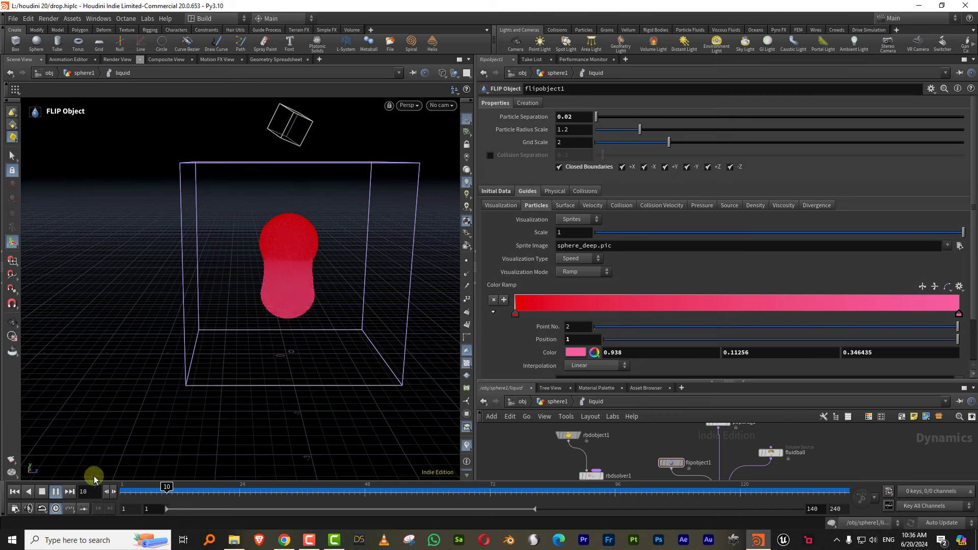
{"action": "left_click", "coordinate": [56, 492]}
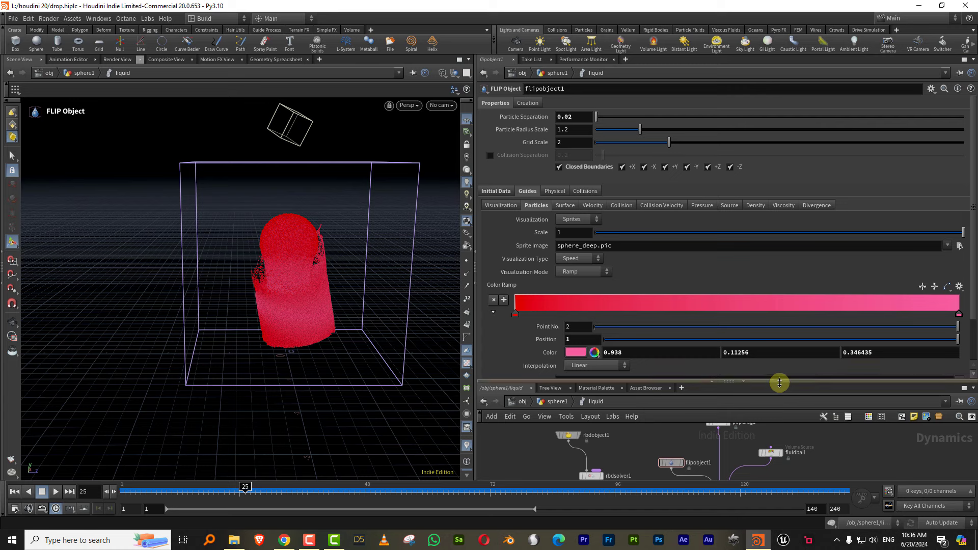
- Add a point to popdrag1's Speeddrag ramp at position 0.839265 with value 0.532, play the simulation and rewind it
{"action": "left_click_drag", "start_coordinate": [779, 383], "coordinate": [767, 289]}
{"action": "left_click_drag", "start_coordinate": [744, 389], "coordinate": [743, 389]}
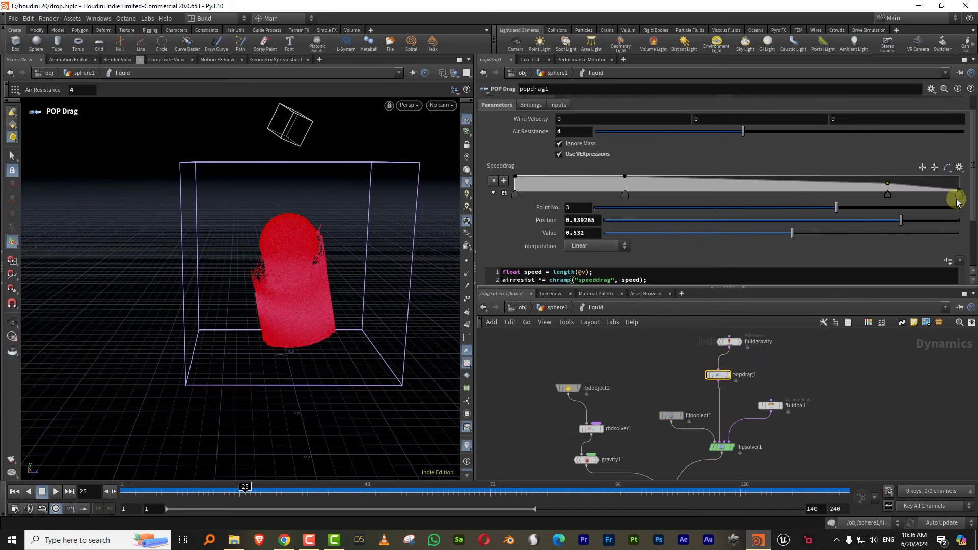
{"action": "left_click_drag", "start_coordinate": [134, 491], "coordinate": [105, 493]}
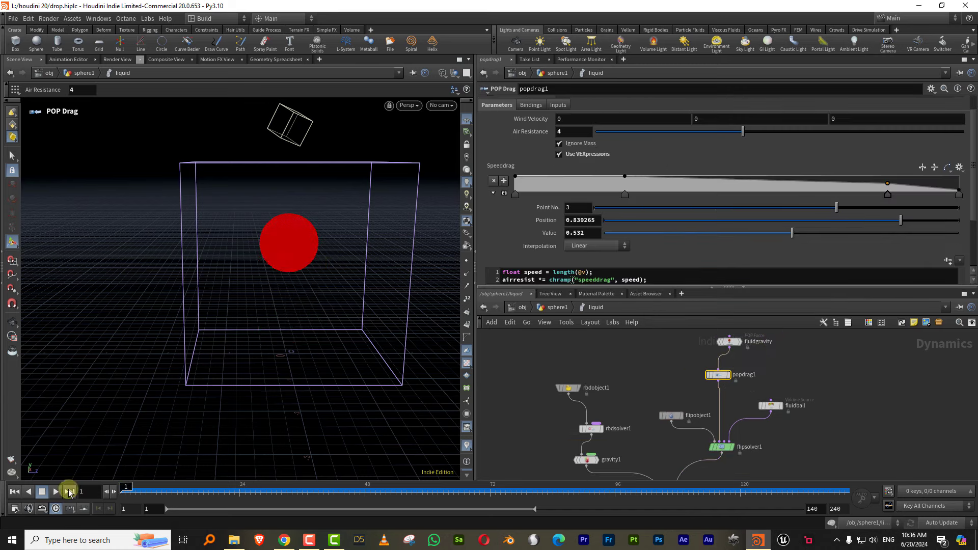
{"action": "left_click", "coordinate": [56, 492]}
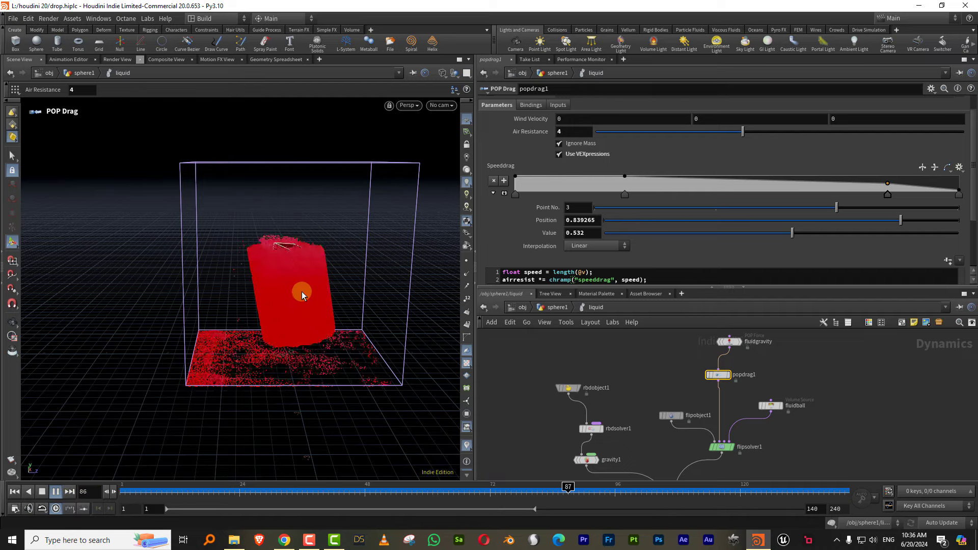
{"action": "left_click", "coordinate": [127, 492]}
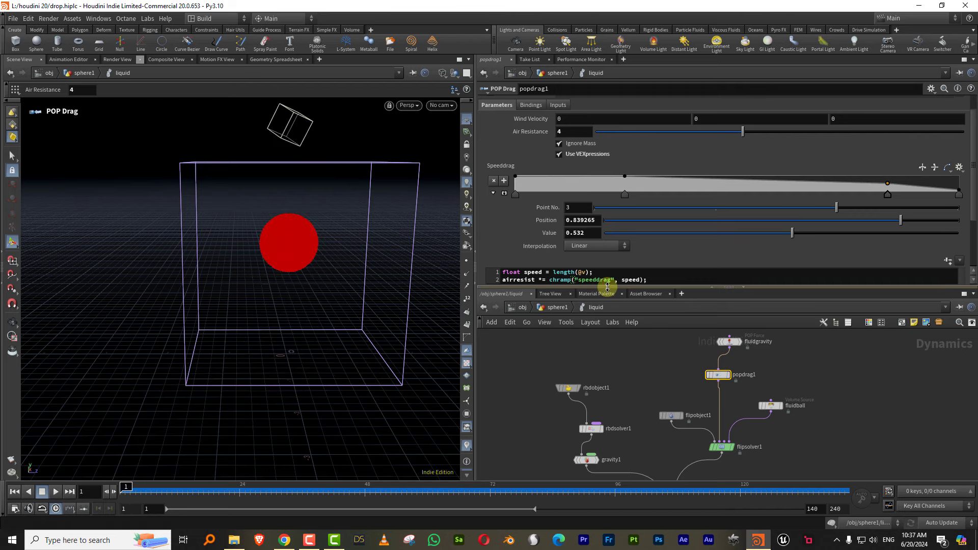
- Go up to the sphere1 network and check the group names in the ice cube's group3 and the glass's group7
{"action": "left_click_drag", "start_coordinate": [607, 287], "coordinate": [607, 229]}
{"action": "left_click", "coordinate": [557, 248]}
{"action": "scroll", "coordinate": [652, 373], "scroll_direction": "up", "scroll_amount": 3}
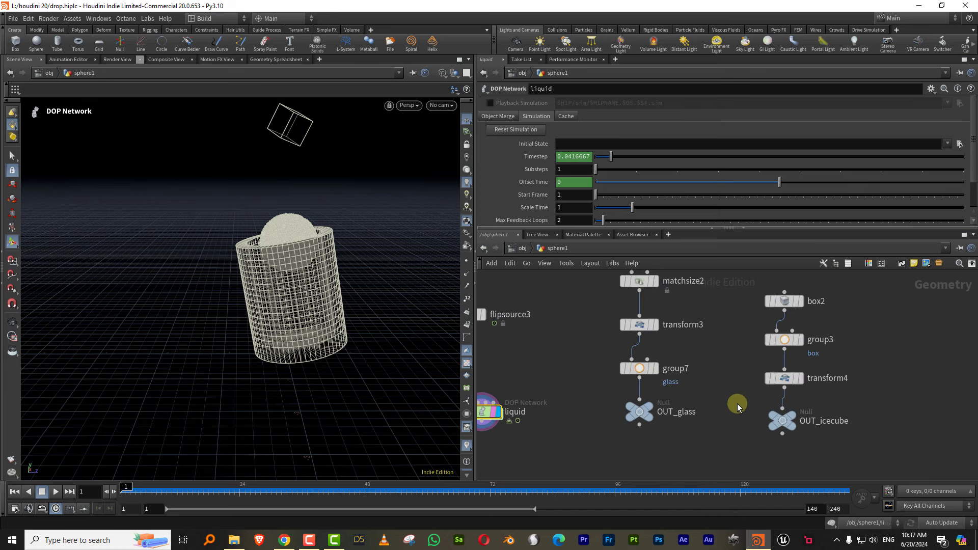
{"action": "left_click_drag", "start_coordinate": [738, 404], "coordinate": [841, 451]}
{"action": "left_click_drag", "start_coordinate": [723, 369], "coordinate": [846, 324]}
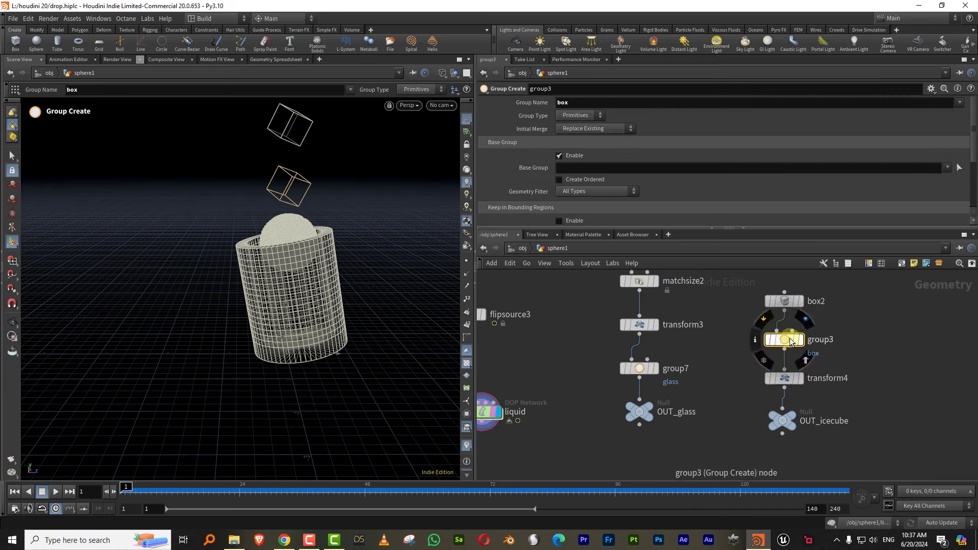
{"action": "left_click", "coordinate": [635, 368]}
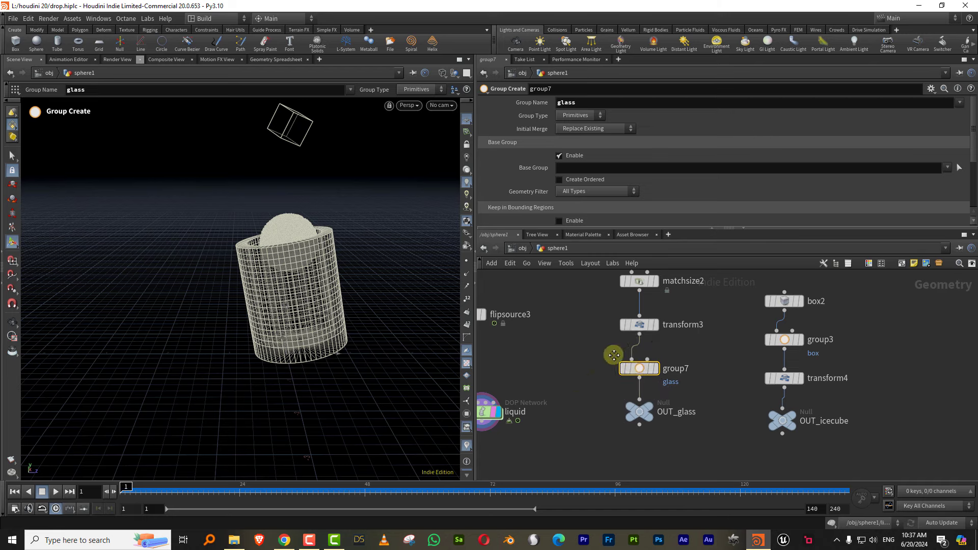
{"action": "middle_click_drag", "start_coordinate": [566, 391], "coordinate": [656, 330]}
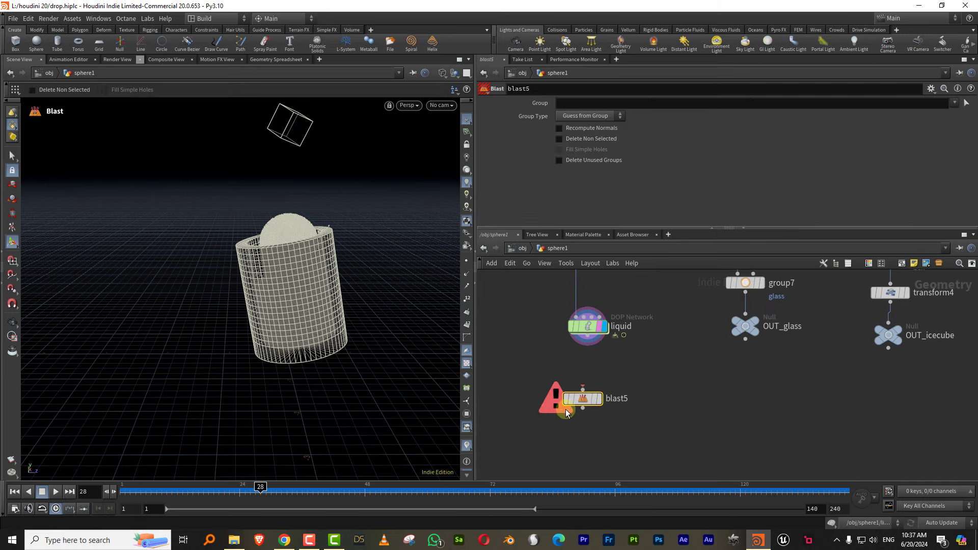
- Replace the unconnected Blast node with a new Blast node fed by the liquid DOP network
{"action": "key", "text": "Delete"}
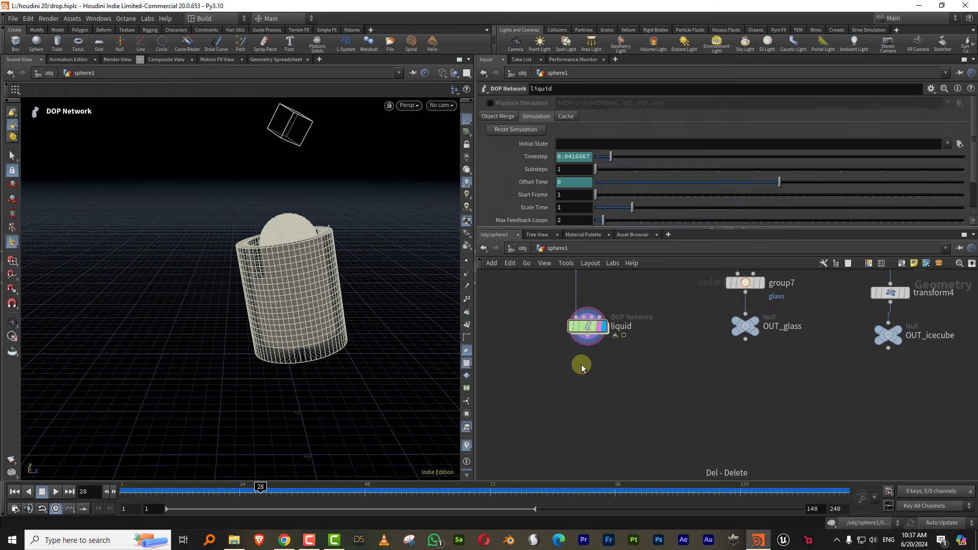
{"action": "key", "text": "Tab"}
{"action": "type", "text": "blast"}
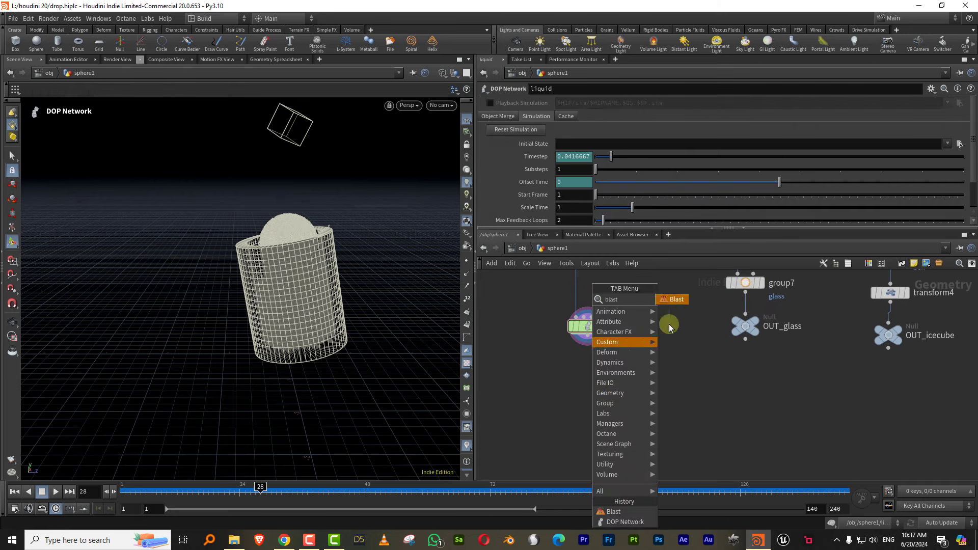
{"action": "key", "text": "Return"}
{"action": "left_click", "coordinate": [573, 396]}
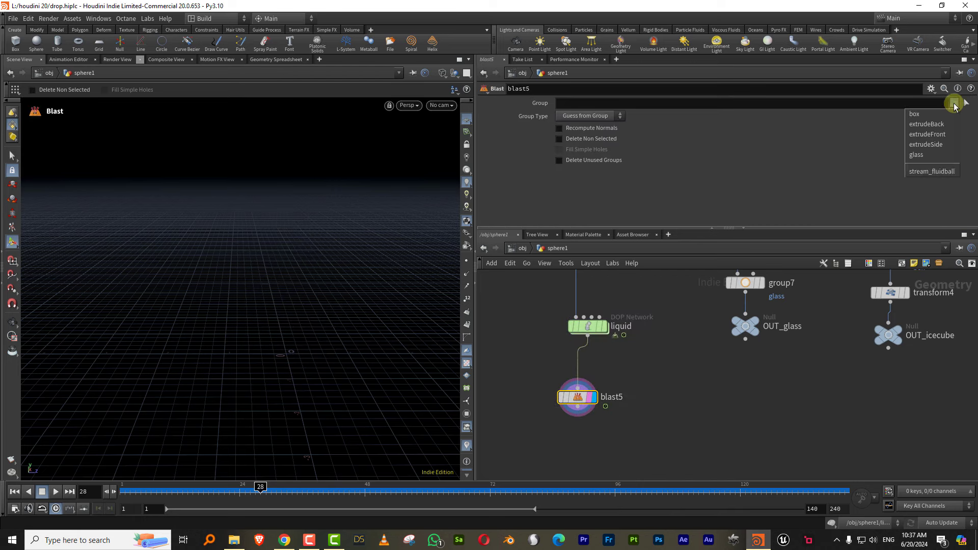
- Set blast5 to keep only the stream_fluidball group, with group type Points and Delete Non Selected on, and scrub to frame 33
{"action": "left_click", "coordinate": [947, 172]}
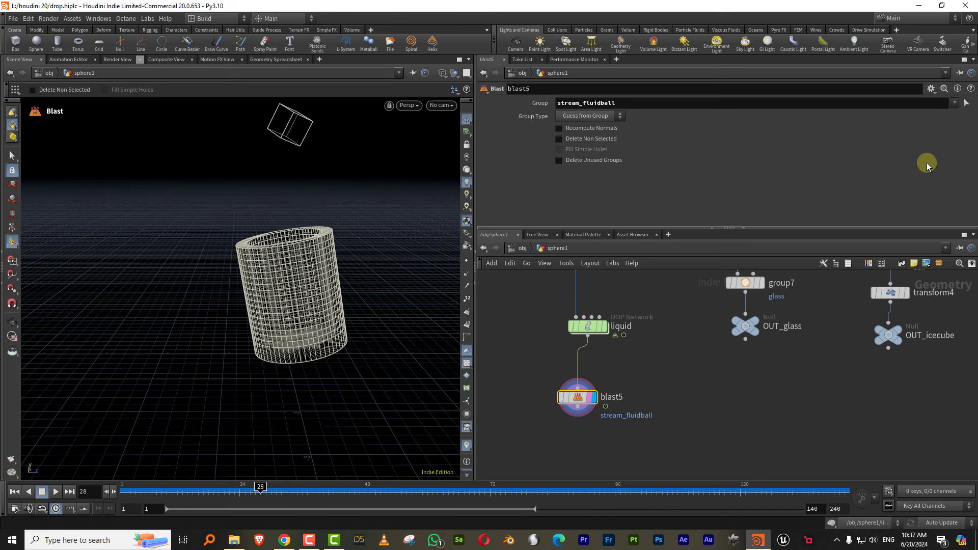
{"action": "left_click", "coordinate": [590, 116]}
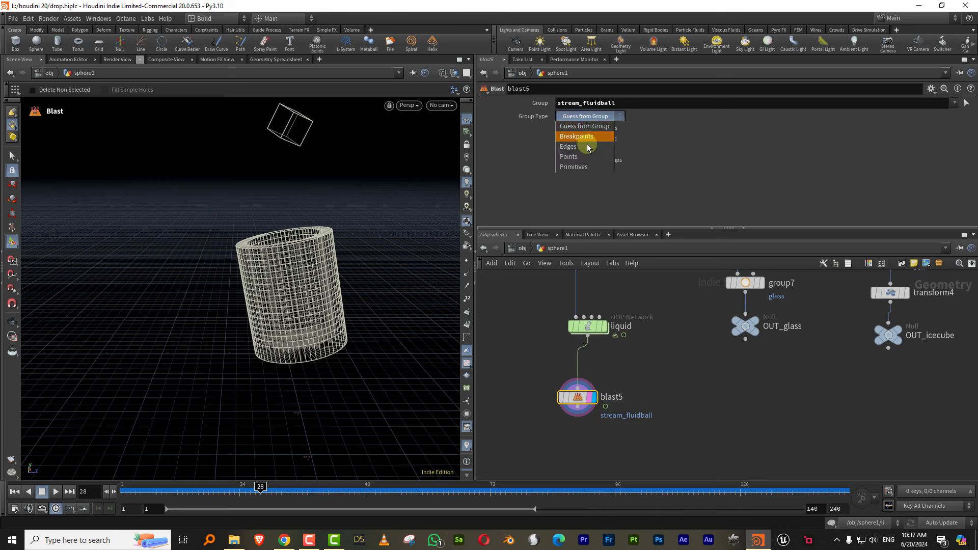
{"action": "left_click", "coordinate": [585, 150]}
{"action": "left_click", "coordinate": [585, 142]}
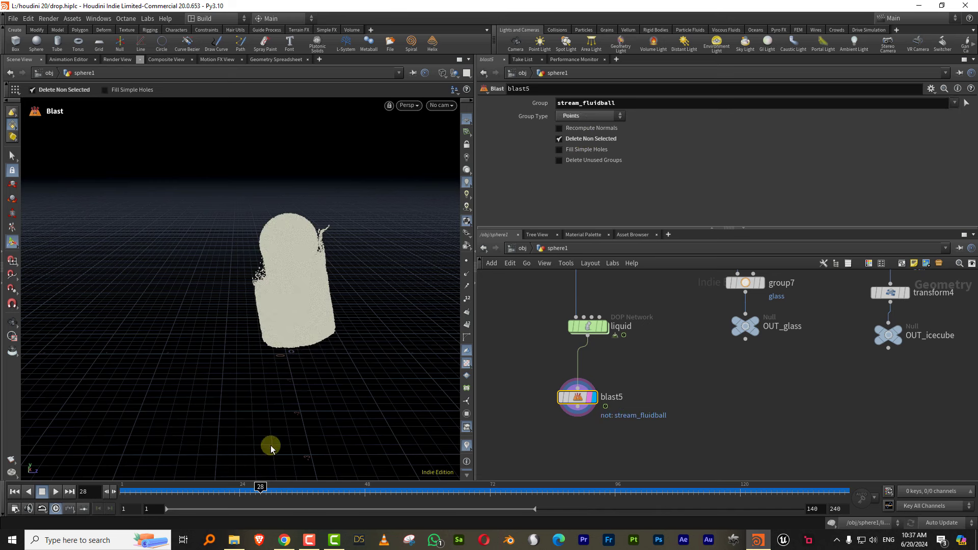
{"action": "left_click_drag", "start_coordinate": [139, 491], "coordinate": [287, 489]}
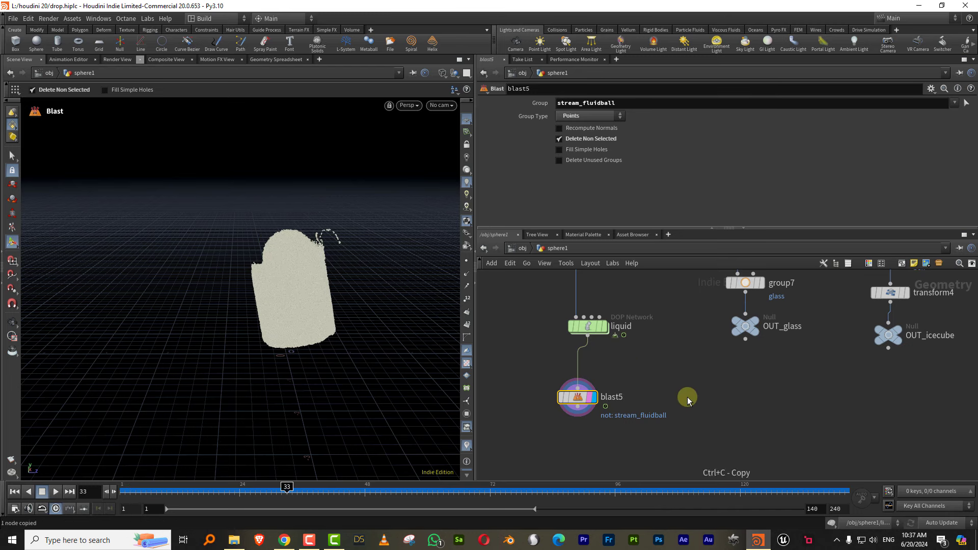
- Duplicate blast5 as a second branch from the liquid network and change its group to glass
{"action": "key", "text": "ctrl+v"}
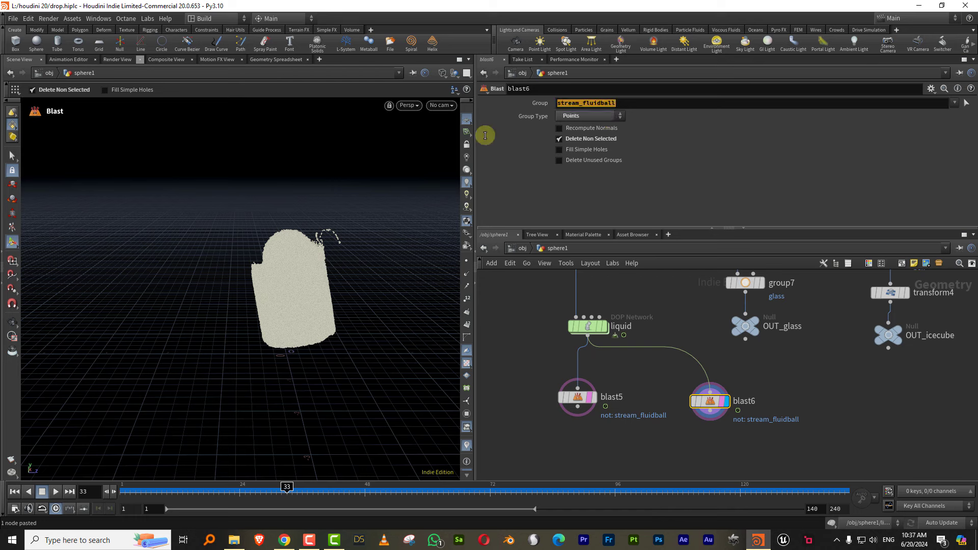
{"action": "key", "text": "BackSpace"}
{"action": "key", "text": "Return"}
{"action": "left_click", "coordinate": [954, 103]}
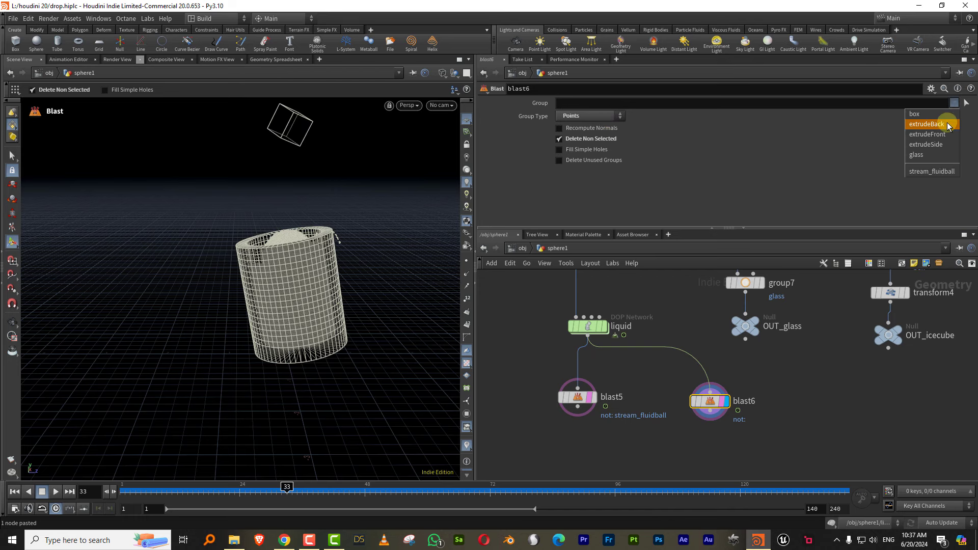
{"action": "left_click", "coordinate": [935, 152]}
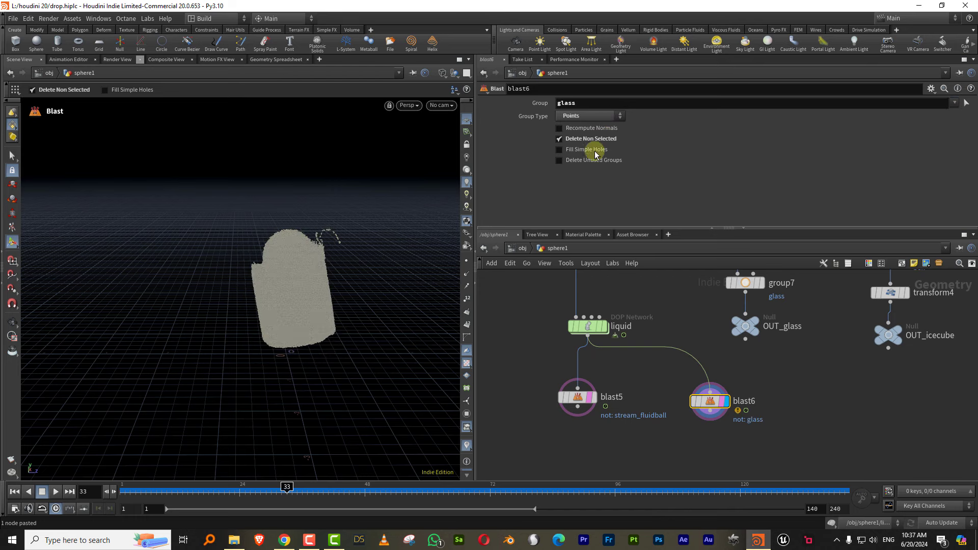
- Set blast6's group type to Primitives with Delete Non Selected on, and display only the glass
{"action": "left_click", "coordinate": [588, 117]}
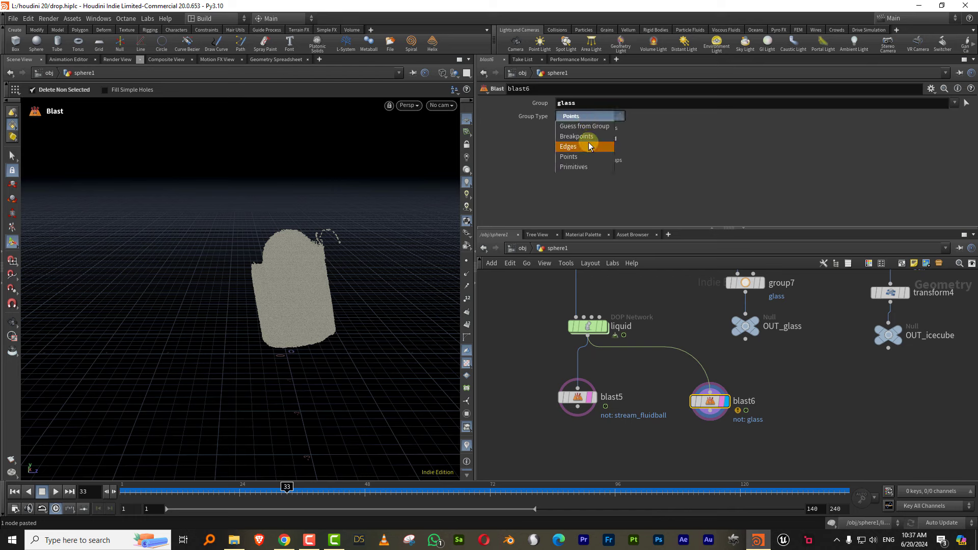
{"action": "left_click", "coordinate": [586, 167]}
{"action": "left_click", "coordinate": [587, 139]}
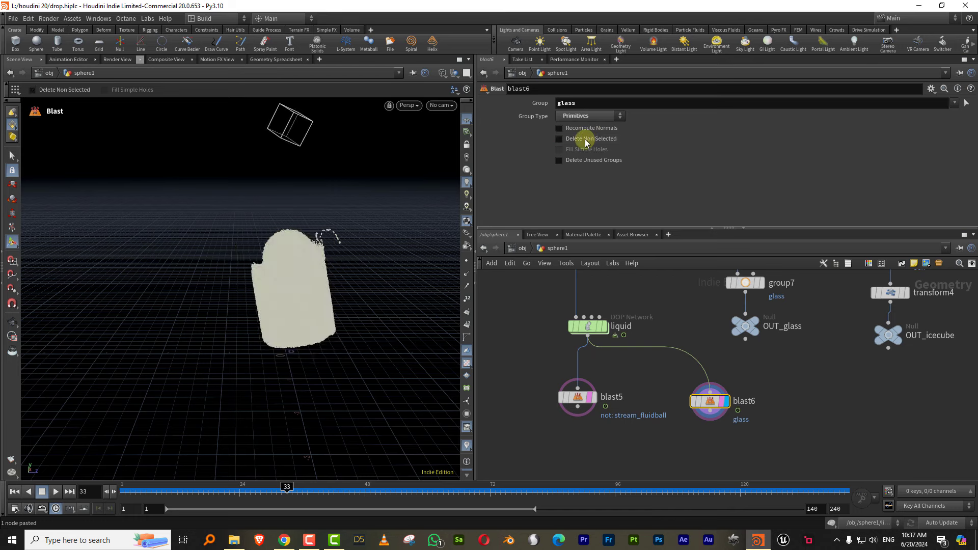
{"action": "left_click", "coordinate": [585, 139]}
{"action": "left_click", "coordinate": [727, 402]}
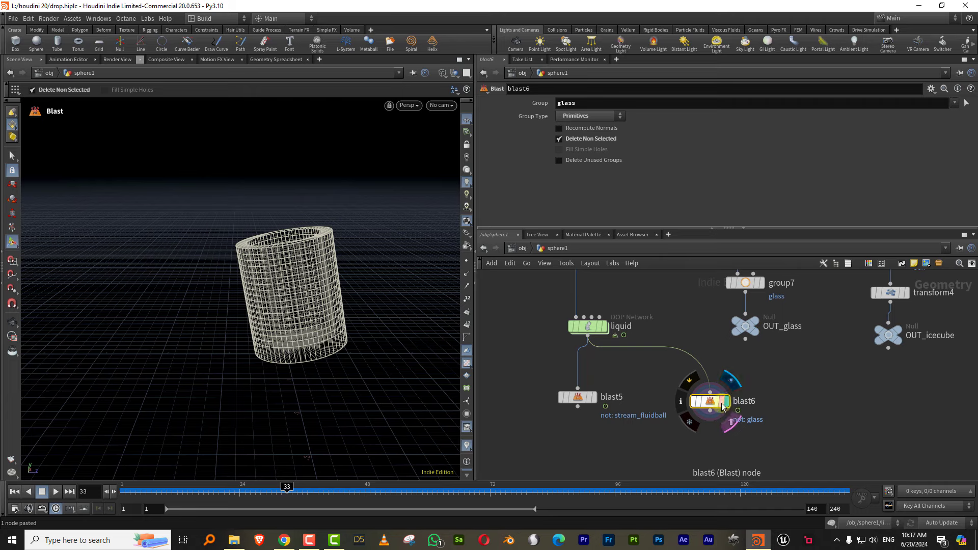
- Add another Blast node below blast6, connect it to blast6's output and display it
{"action": "right_click_drag", "start_coordinate": [290, 262], "coordinate": [313, 264], "text": "alt"}
{"action": "left_click_drag", "start_coordinate": [312, 264], "coordinate": [329, 275], "text": "alt"}
{"action": "middle_click_drag", "start_coordinate": [684, 388], "coordinate": [687, 325]}
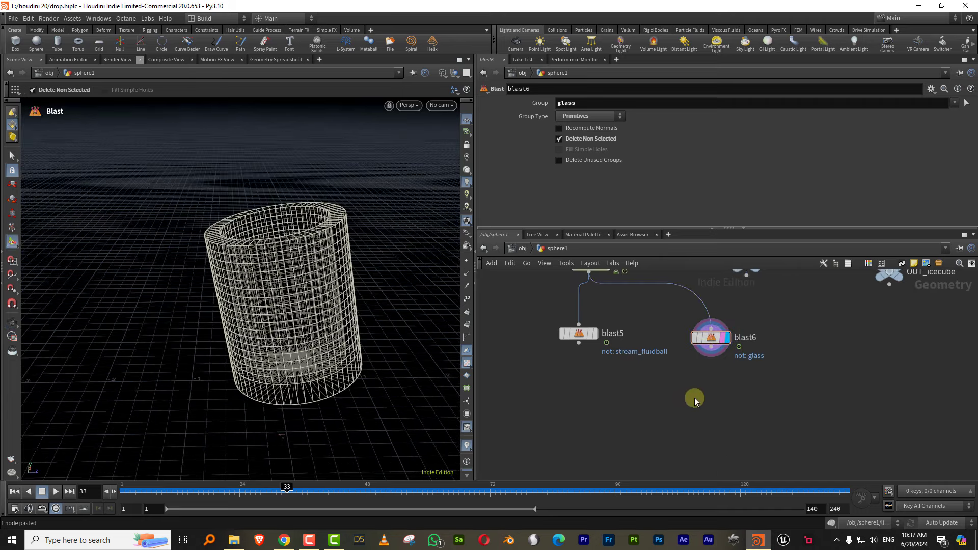
{"action": "key", "text": "Tab"}
{"action": "type", "text": "bl"}
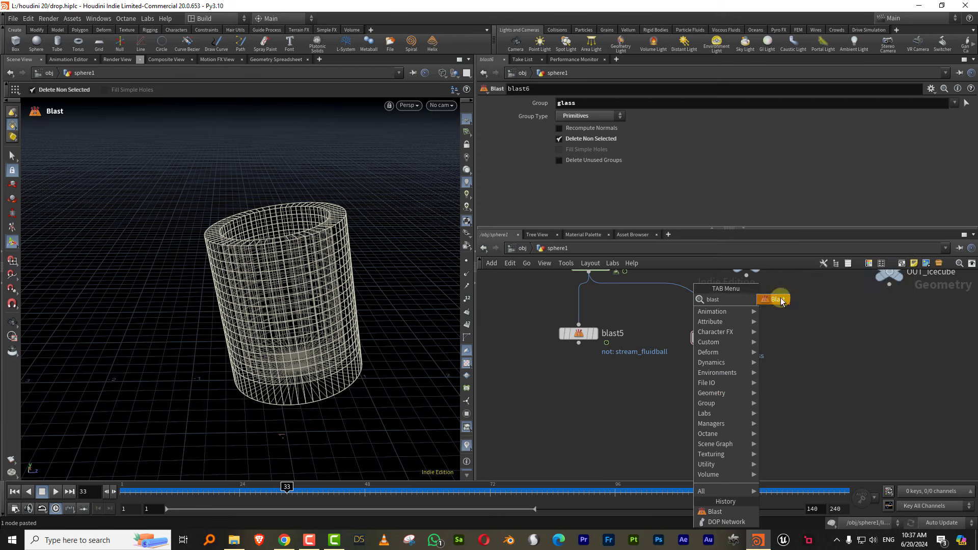
{"action": "key", "text": "Return"}
{"action": "left_click", "coordinate": [710, 411]}
{"action": "left_click_drag", "start_coordinate": [711, 348], "coordinate": [711, 402]}
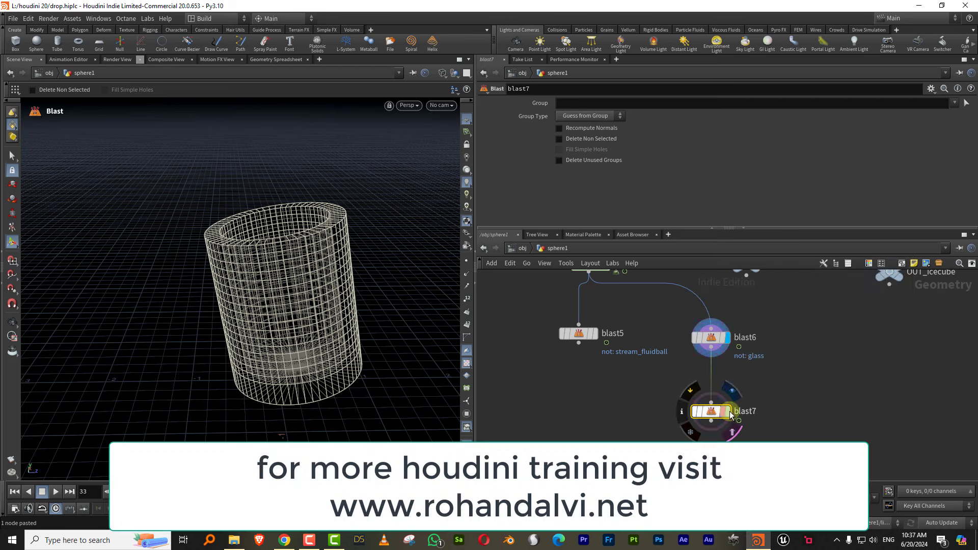
{"action": "left_click", "coordinate": [728, 412]}
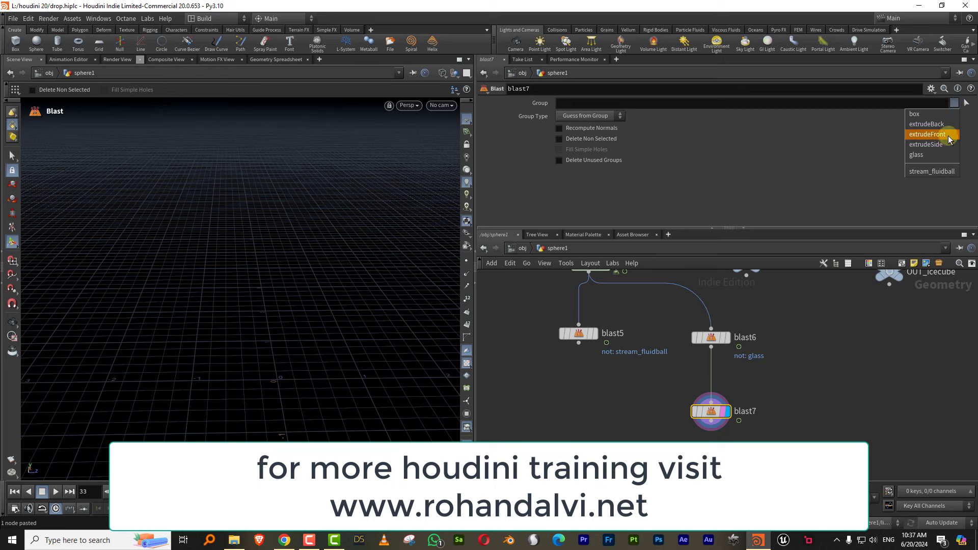
- Keep only the extrudeBack group in blast7, template blast5's fluid alongside it and scrub to frame 32
{"action": "left_click", "coordinate": [944, 124]}
{"action": "left_click", "coordinate": [559, 138]}
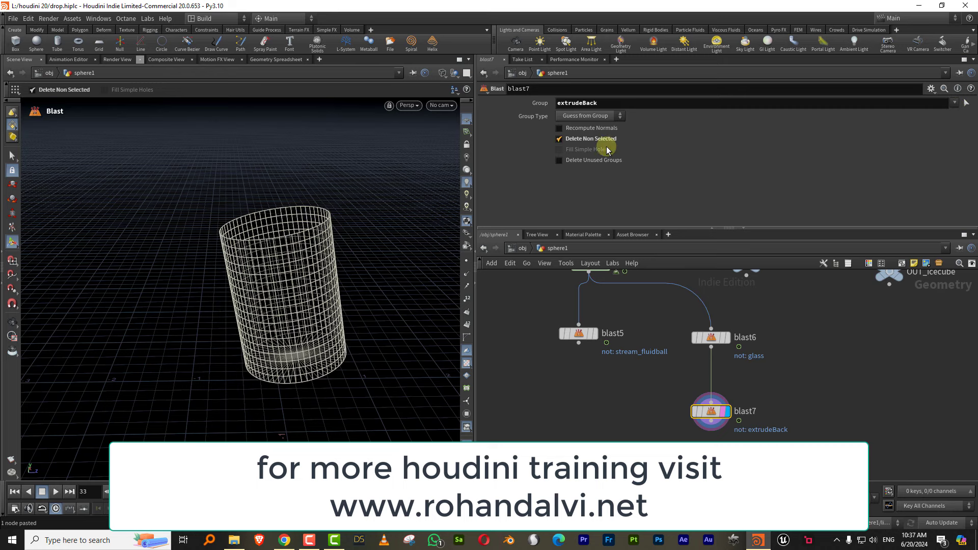
{"action": "left_click", "coordinate": [586, 313]}
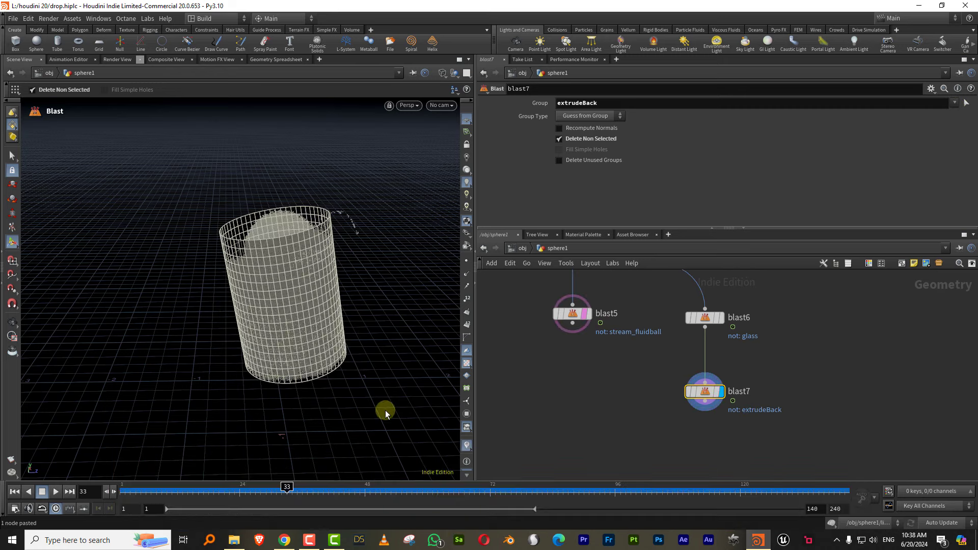
{"action": "left_click_drag", "start_coordinate": [132, 496], "coordinate": [284, 501]}
- Add a displayed PolyExtrude fed by blast7, with a distance of about -0.041, and shade the viewport
{"action": "middle_click_drag", "start_coordinate": [689, 438], "coordinate": [664, 404]}
{"action": "key", "text": "Tab"}
{"action": "type", "text": "po"}
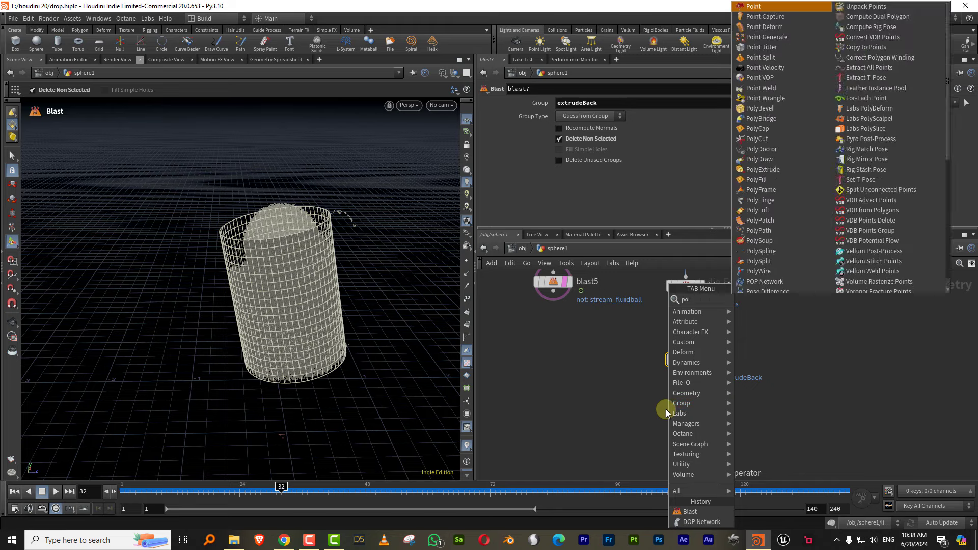
{"action": "type", "text": "lyex"}
{"action": "left_click", "coordinate": [767, 300]}
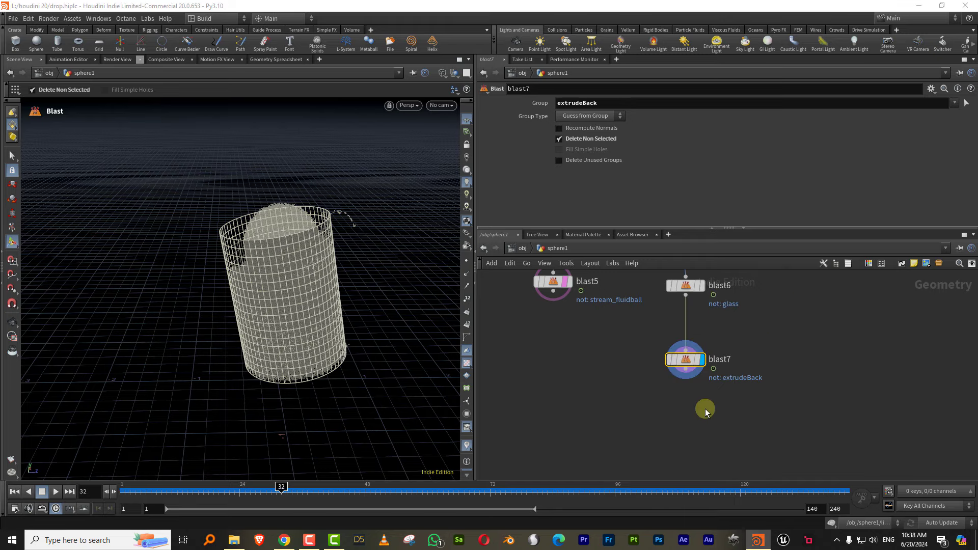
{"action": "left_click", "coordinate": [686, 431]}
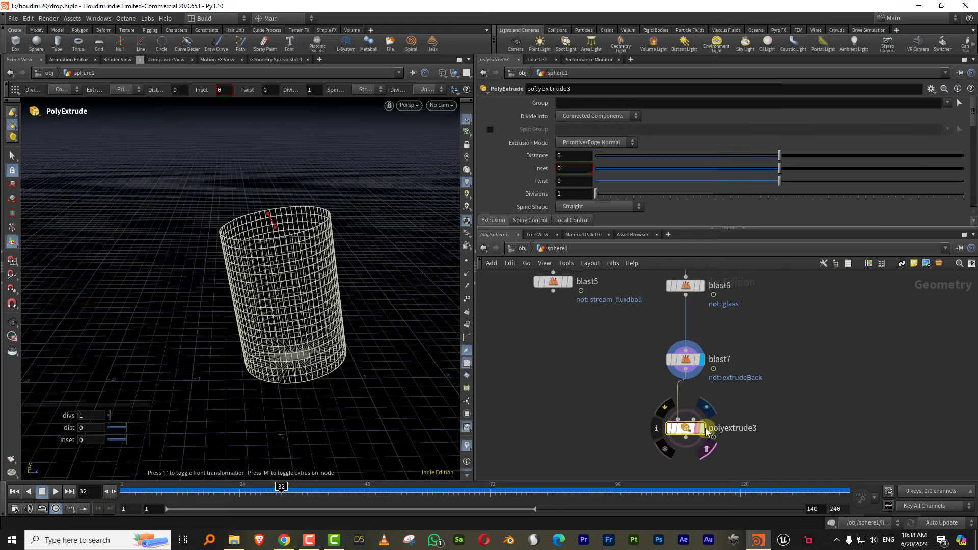
{"action": "mouse_move", "coordinate": [275, 227]}
{"action": "left_mouse_down"}
{"action": "mouse_move", "coordinate": [284, 235]}
{"action": "mouse_move", "coordinate": [275, 230]}
{"action": "left_mouse_up"}
{"action": "left_click_drag", "start_coordinate": [594, 230], "coordinate": [573, 306]}
{"action": "key", "text": "w"}
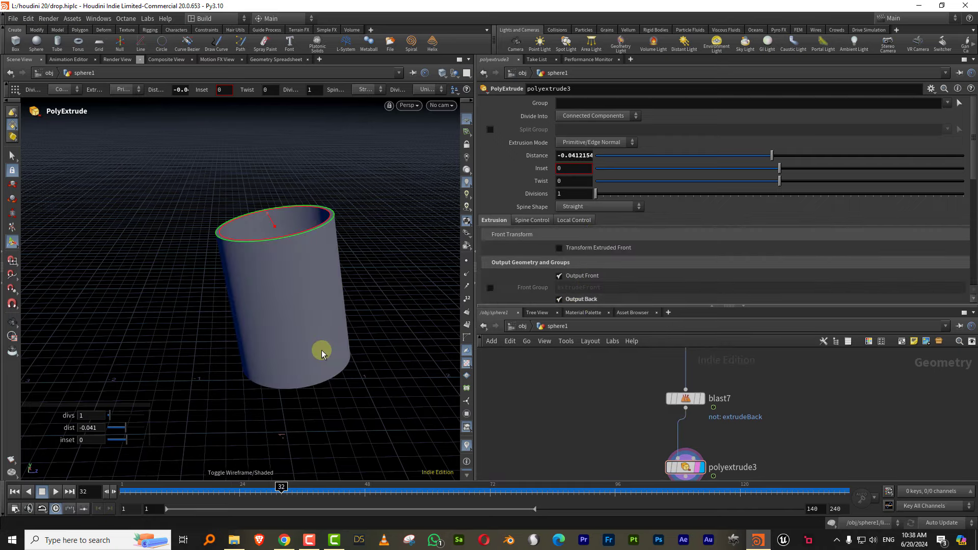
- Add a Reverse node below polyextrude3, connect it to the extrude's output and display it
{"action": "key", "text": "Tab"}
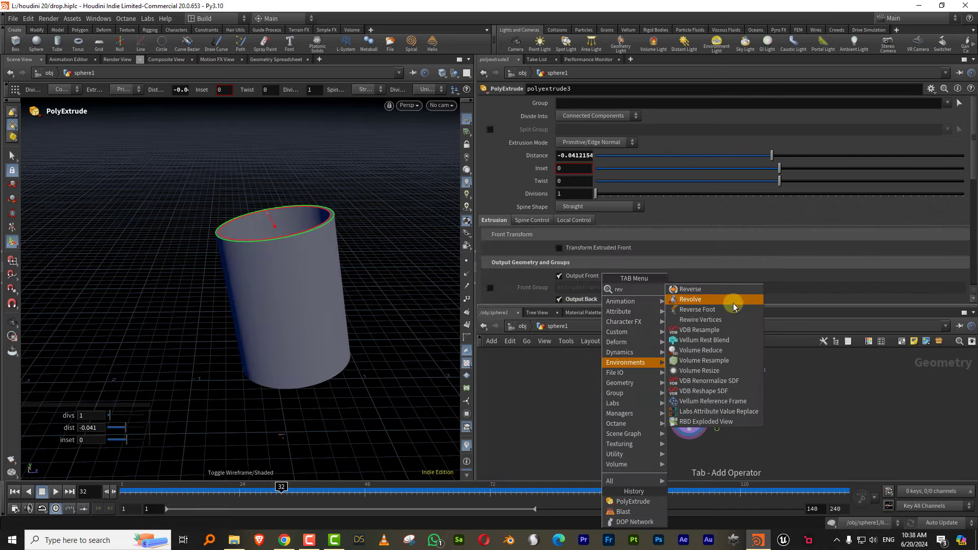
{"action": "left_click", "coordinate": [675, 465]}
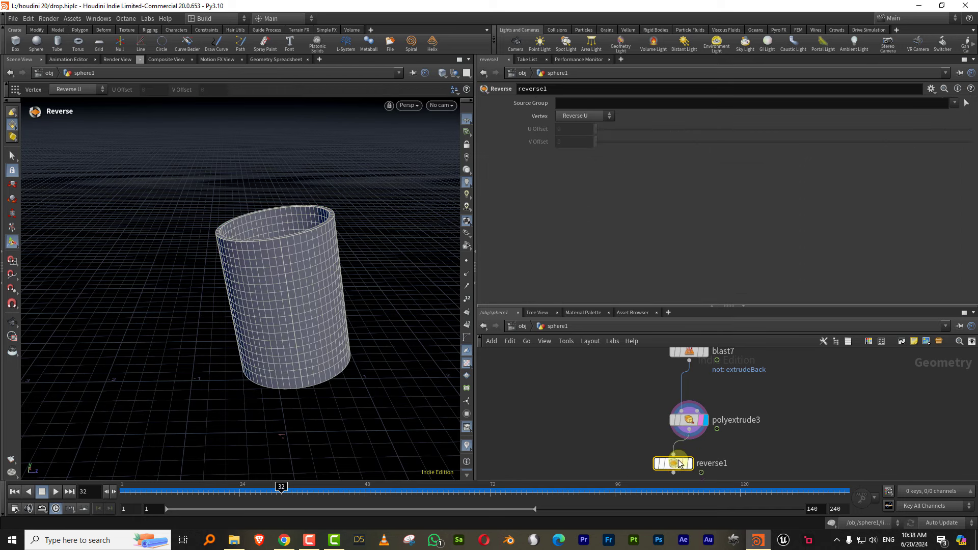
{"action": "left_click", "coordinate": [691, 464]}
{"action": "middle_click_drag", "start_coordinate": [617, 433], "coordinate": [659, 397]}
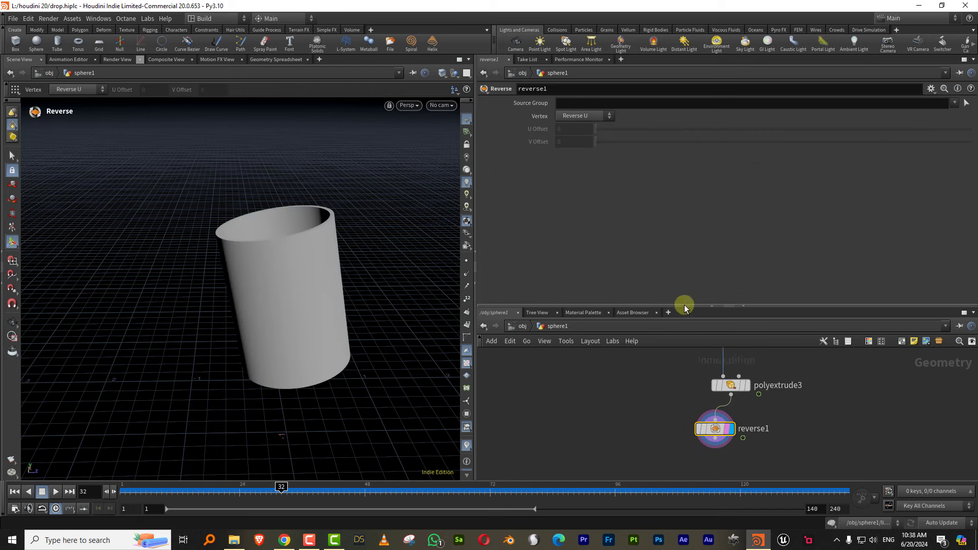
- Copy the attribwrangle1 speed wrangle and its color node, and place the copies below blast5
{"action": "left_click_drag", "start_coordinate": [687, 307], "coordinate": [687, 204]}
{"action": "middle_click_drag", "start_coordinate": [654, 297], "coordinate": [677, 309]}
{"action": "right_click_drag", "start_coordinate": [701, 345], "coordinate": [718, 376]}
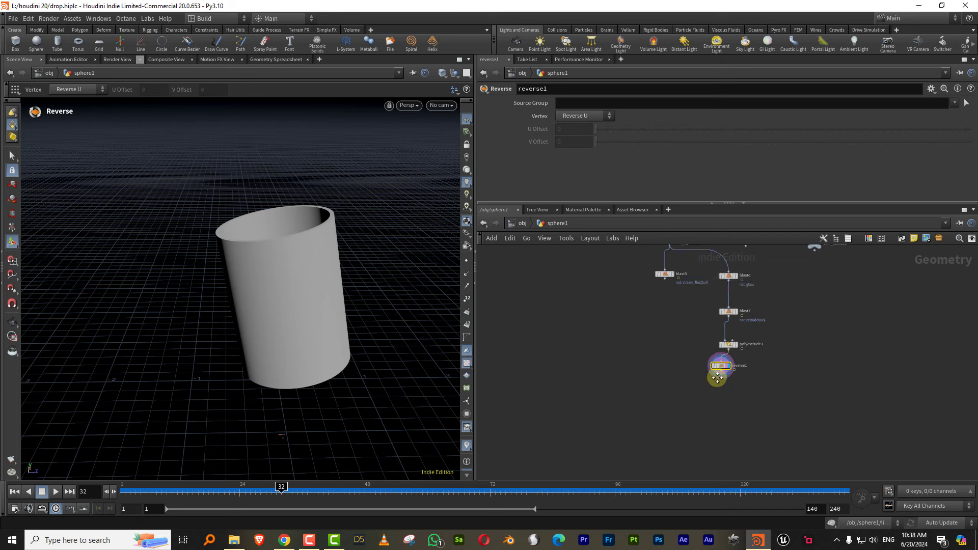
{"action": "middle_click_drag", "start_coordinate": [578, 296], "coordinate": [688, 357]}
{"action": "right_click_drag", "start_coordinate": [688, 357], "coordinate": [704, 345]}
{"action": "scroll", "coordinate": [607, 336], "scroll_direction": "up", "scroll_amount": 10}
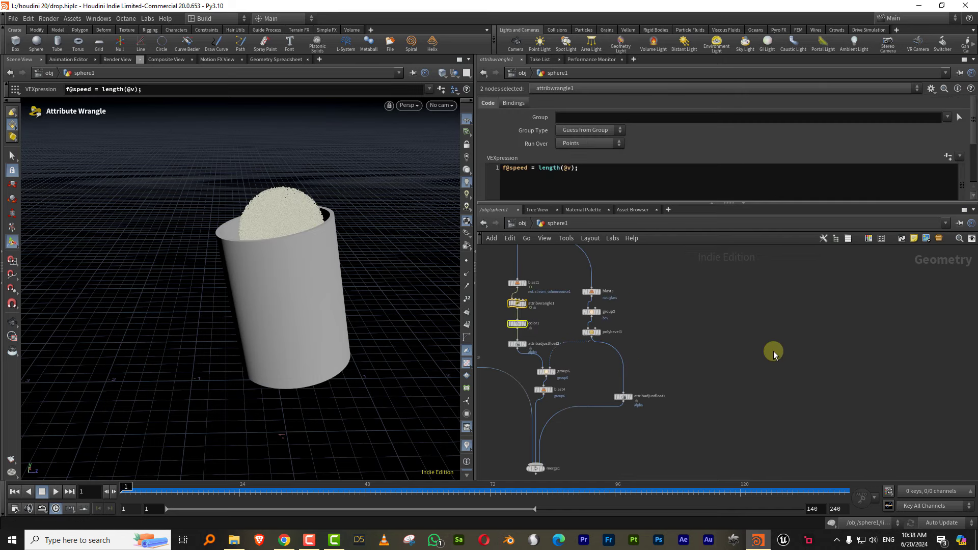
{"action": "key", "text": "ctrl+c"}
{"action": "key", "text": "ctrl+v"}
{"action": "middle_click_drag", "start_coordinate": [920, 310], "coordinate": [735, 329]}
{"action": "scroll", "coordinate": [735, 329], "scroll_direction": "down", "scroll_amount": 3}
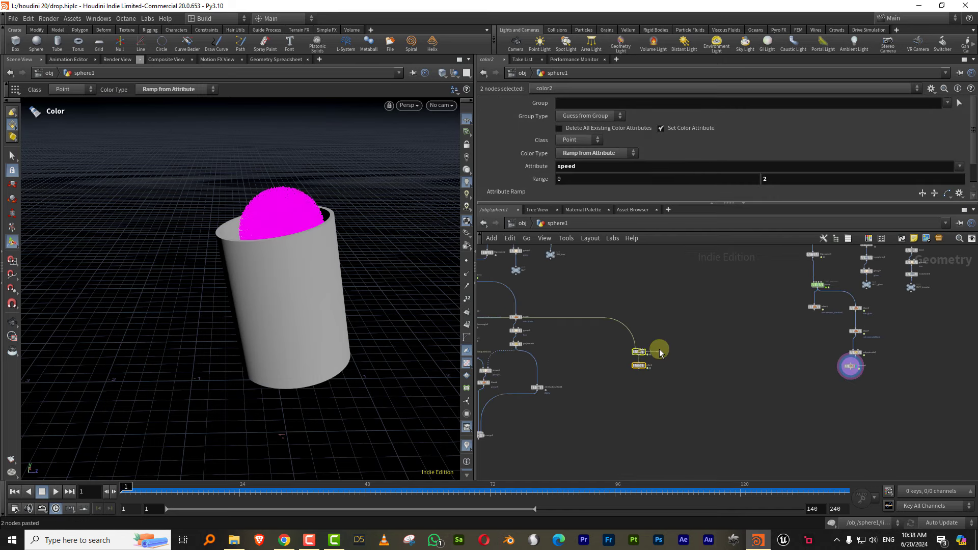
{"action": "left_click_drag", "start_coordinate": [660, 352], "coordinate": [833, 340]}
{"action": "scroll", "coordinate": [830, 318], "scroll_direction": "up", "scroll_amount": 4}
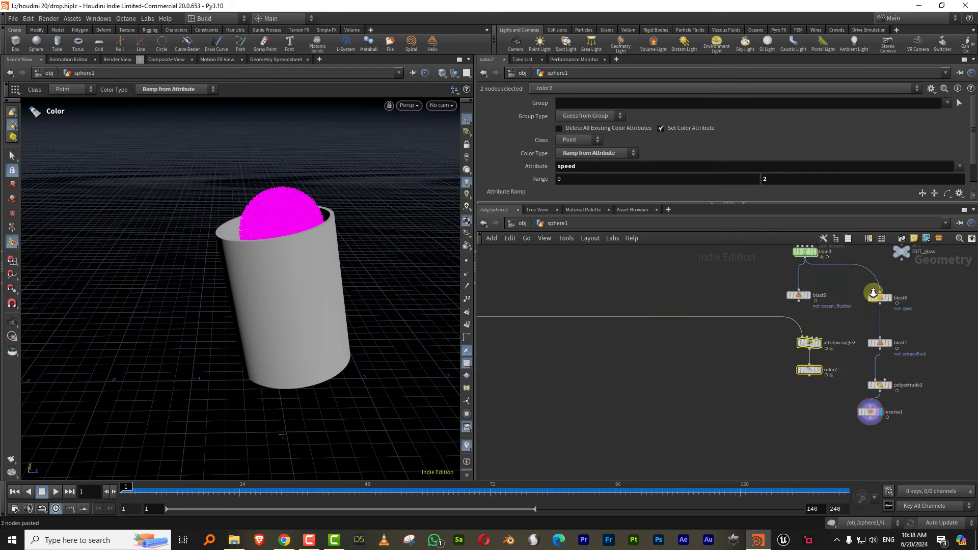
- Cut the copied wrangle's old input wire, feed it from blast5 and display the color2 node
{"action": "key", "text": "y"}
{"action": "left_click_drag", "start_coordinate": [777, 321], "coordinate": [806, 305]}
{"action": "left_click", "coordinate": [824, 310]}
{"action": "left_click", "coordinate": [824, 352]}
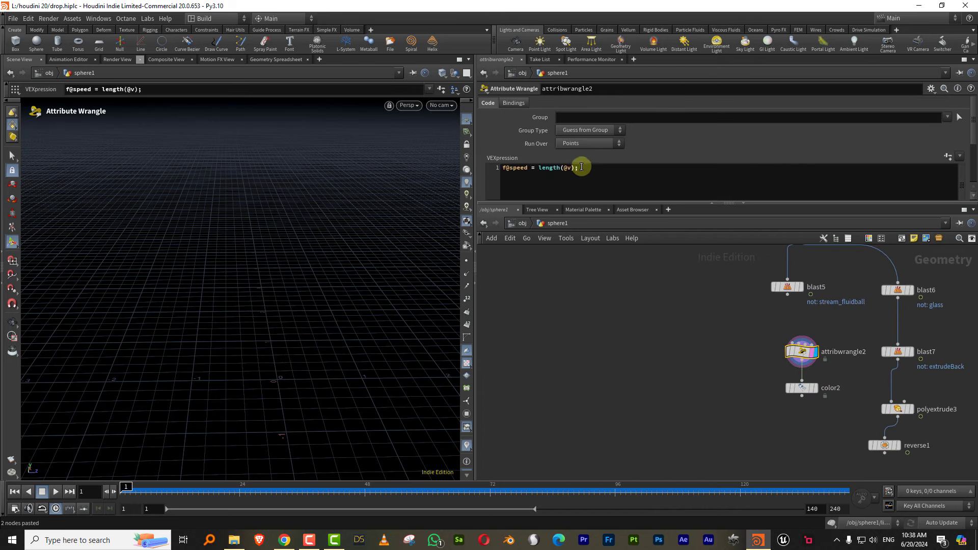
{"action": "left_click", "coordinate": [817, 389]}
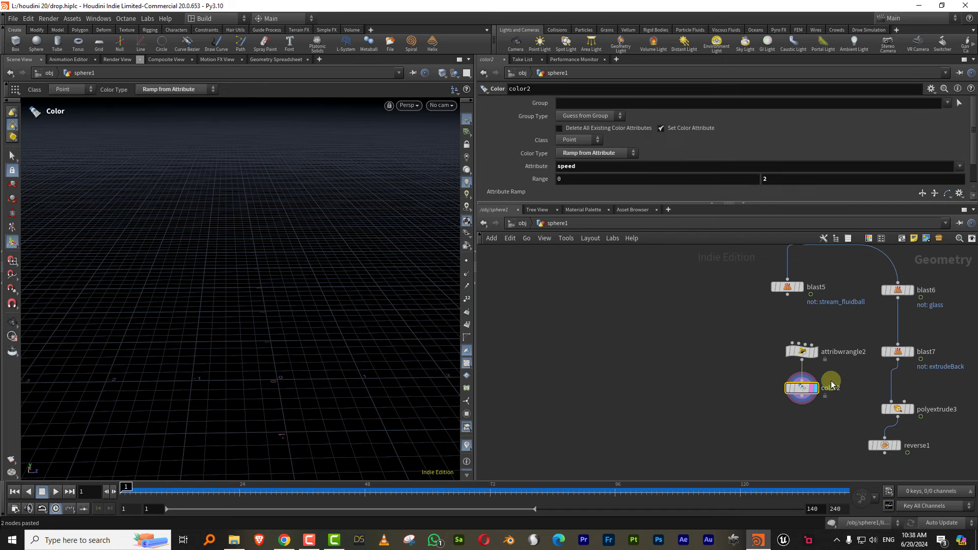
{"action": "left_click_drag", "start_coordinate": [678, 203], "coordinate": [673, 300]}
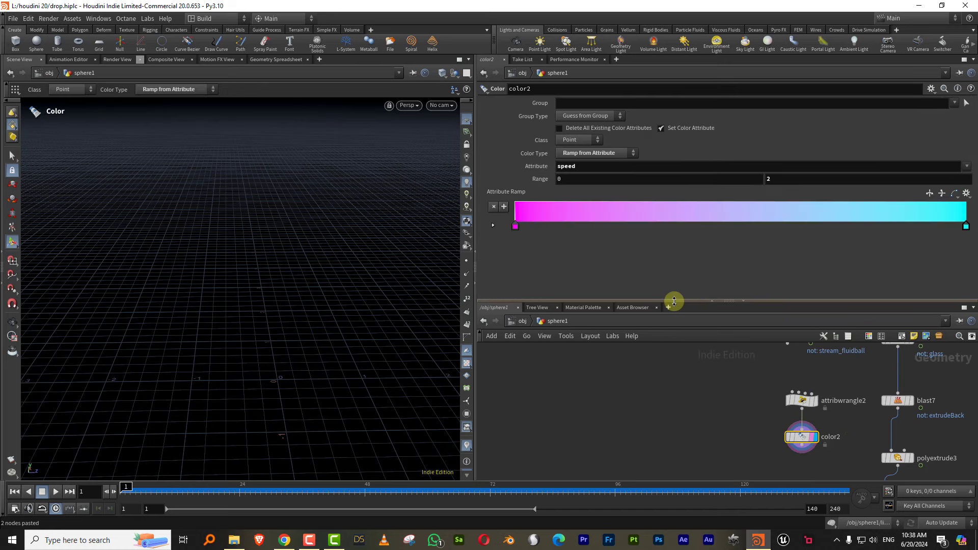
- Add a Merge node combining color2 and reverse1, and display it
{"action": "middle_click_drag", "start_coordinate": [799, 367], "coordinate": [767, 405]}
{"action": "key", "text": "Tab"}
{"action": "type", "text": "mer"}
{"action": "left_click", "coordinate": [849, 279]}
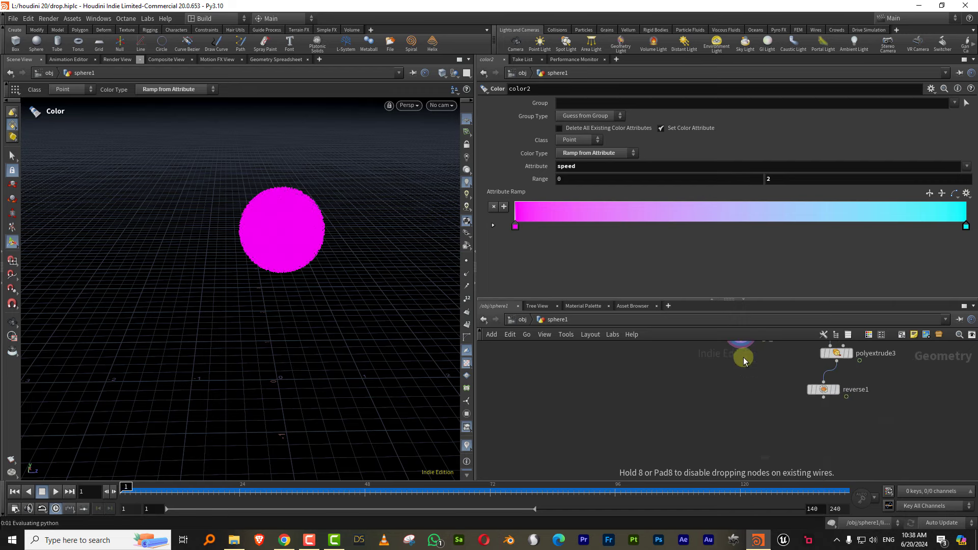
{"action": "left_click", "coordinate": [744, 357]}
{"action": "left_click", "coordinate": [777, 424]}
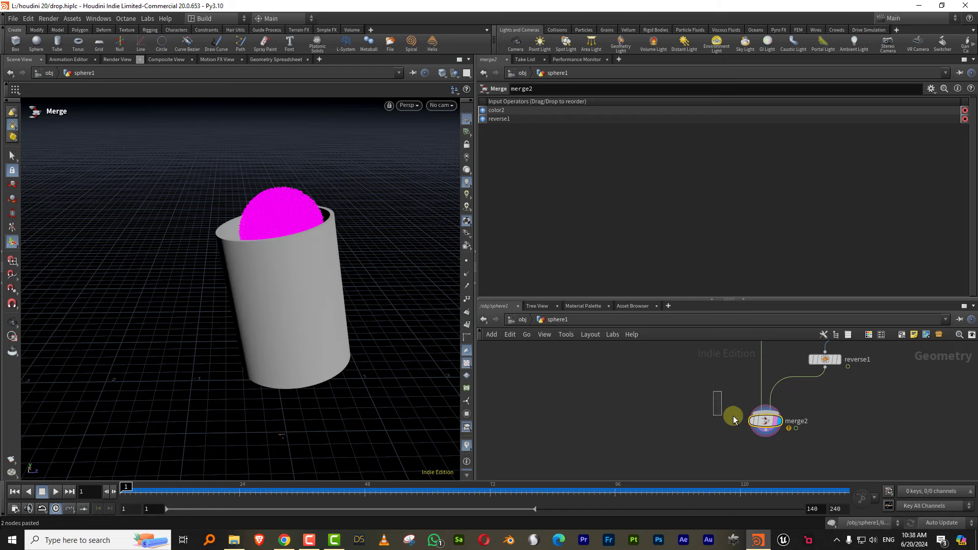
- Switch the viewport to wireframe and play the merged fluid and glass up to frame 21
{"action": "key", "text": "w"}
{"action": "left_click_drag", "start_coordinate": [337, 342], "coordinate": [238, 380], "text": "alt"}
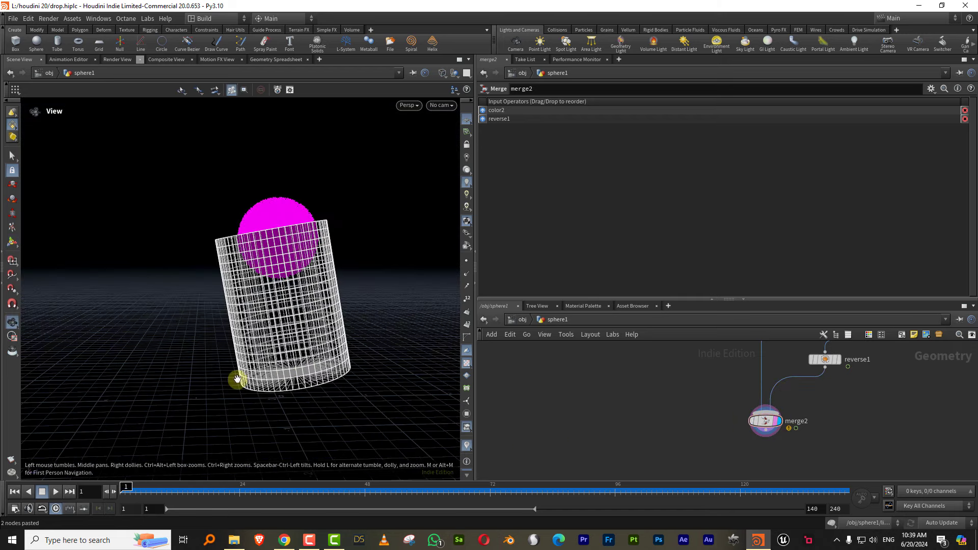
{"action": "left_click", "coordinate": [56, 492]}
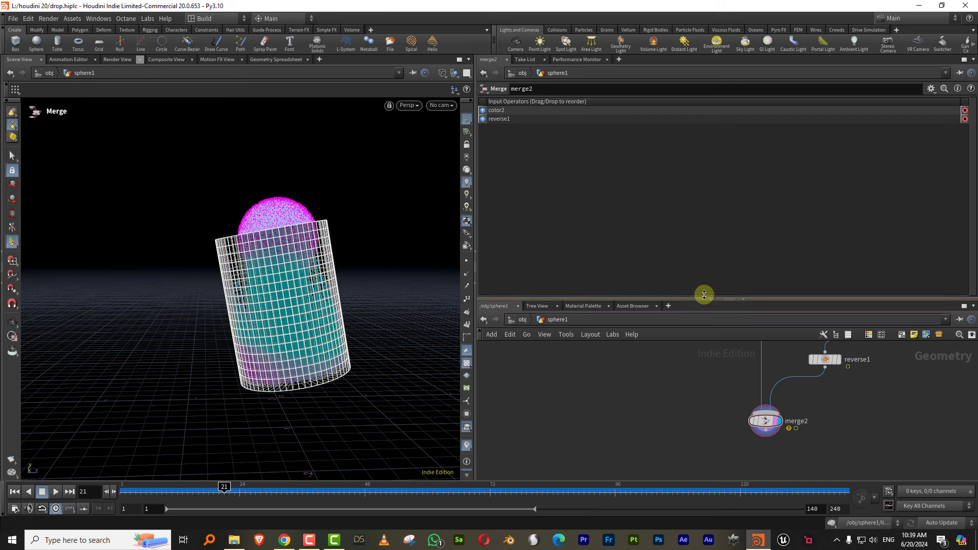
- Duplicate blast6 as a third branch from the liquid network and set its group to box
{"action": "left_click_drag", "start_coordinate": [704, 295], "coordinate": [704, 215]}
{"action": "scroll", "coordinate": [678, 363], "scroll_direction": "down", "scroll_amount": 4}
{"action": "middle_click_drag", "start_coordinate": [713, 301], "coordinate": [722, 341]}
{"action": "scroll", "coordinate": [742, 313], "scroll_direction": "up", "scroll_amount": 2}
{"action": "left_click", "coordinate": [770, 320]}
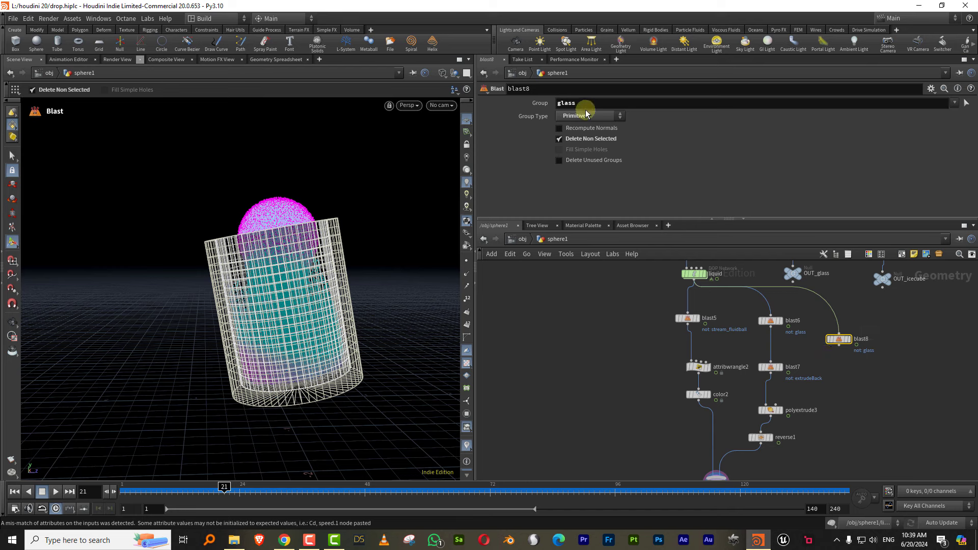
{"action": "type", "text": "box"}
{"action": "key", "text": "Return"}
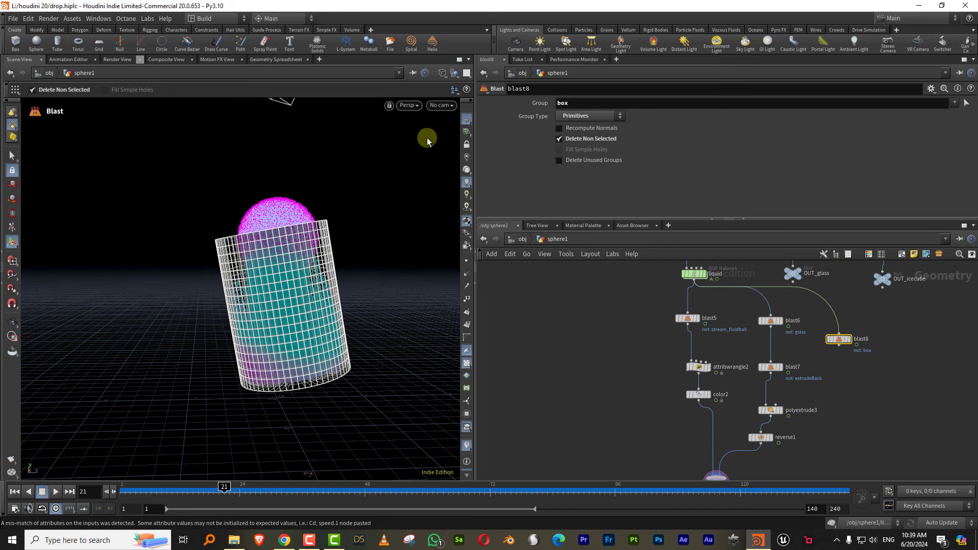
- Connect the box blast to merge2, play the simulation, and return to frame 1
{"action": "middle_click_drag", "start_coordinate": [880, 376], "coordinate": [856, 339]}
{"action": "left_click_drag", "start_coordinate": [815, 303], "coordinate": [823, 403]}
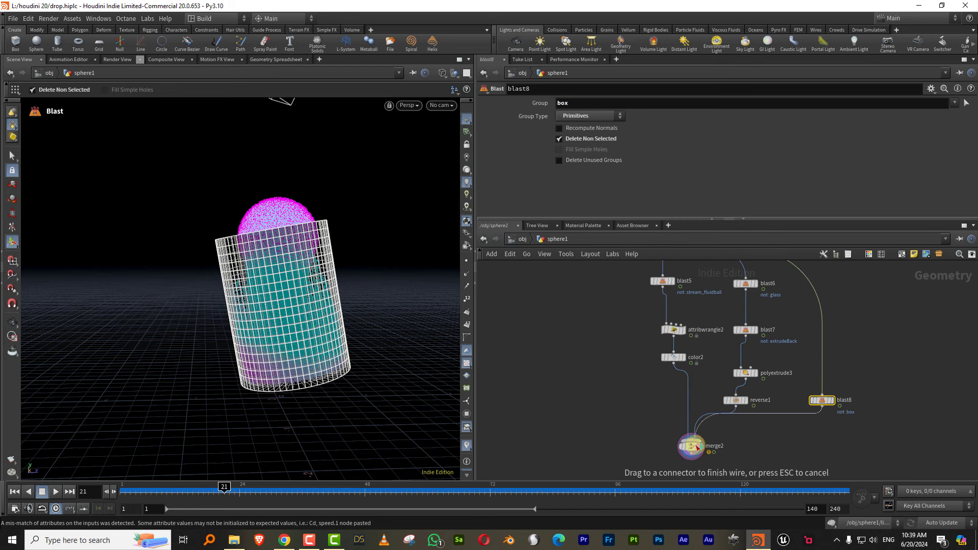
{"action": "left_click", "coordinate": [692, 446]}
{"action": "key", "text": "Up"}
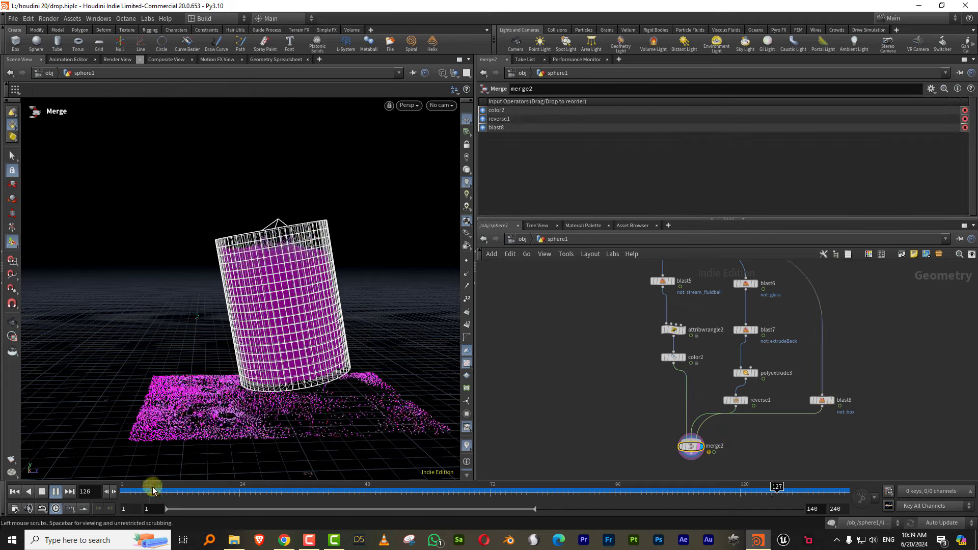
{"action": "left_click_drag", "start_coordinate": [152, 490], "coordinate": [120, 491]}
- Copy the attribadjustfloat1 Alpha node from the old glass branch and paste it for use in the new network
{"action": "middle_click_drag", "start_coordinate": [551, 371], "coordinate": [705, 354]}
{"action": "right_click_drag", "start_coordinate": [705, 354], "coordinate": [727, 366]}
{"action": "middle_click_drag", "start_coordinate": [515, 365], "coordinate": [797, 361]}
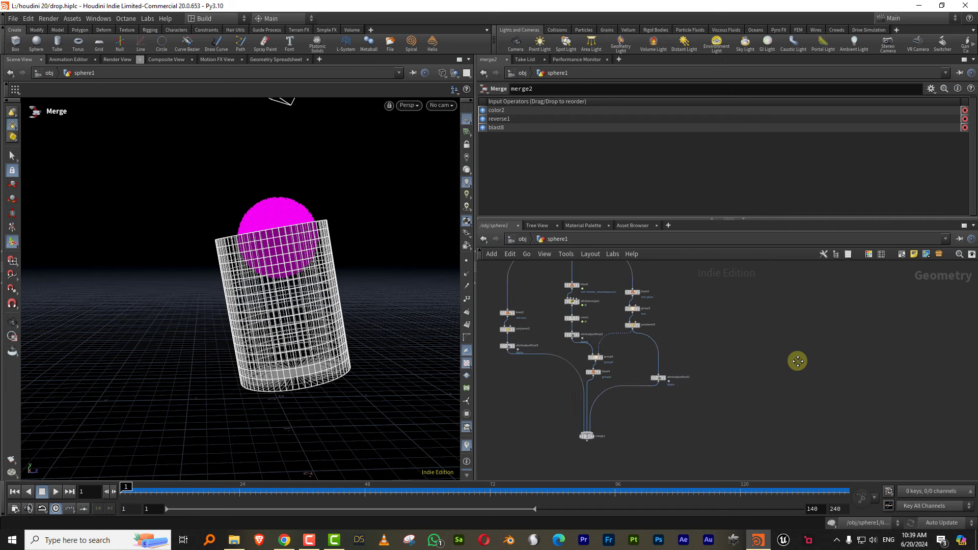
{"action": "right_click_drag", "start_coordinate": [622, 376], "coordinate": [659, 354]}
{"action": "left_click_drag", "start_coordinate": [641, 365], "coordinate": [725, 394]}
{"action": "middle_click_drag", "start_coordinate": [793, 384], "coordinate": [699, 351]}
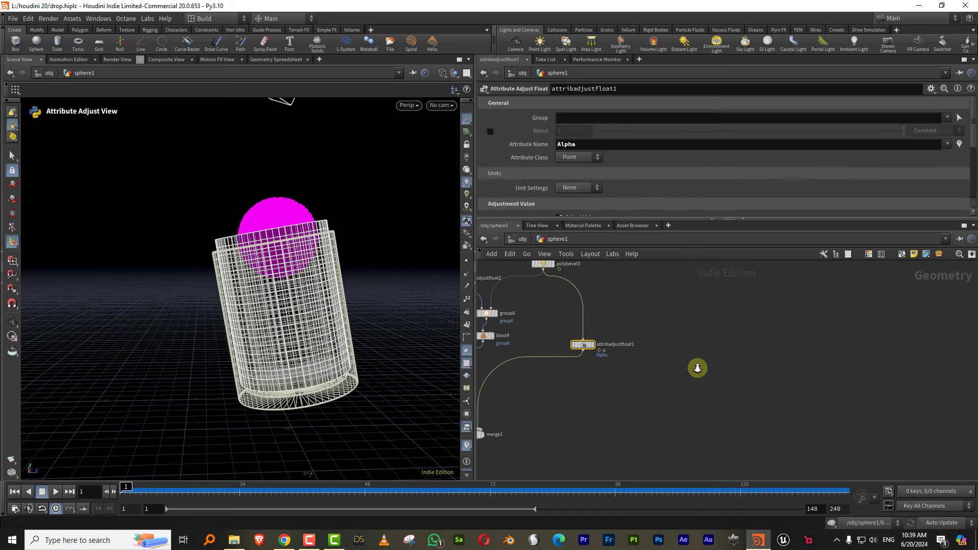
{"action": "scroll", "coordinate": [723, 357], "scroll_direction": "down", "scroll_amount": 3}
{"action": "key", "text": "ctrl+c"}
{"action": "key", "text": "ctrl+v"}
{"action": "middle_click_drag", "start_coordinate": [875, 340], "coordinate": [755, 372]}
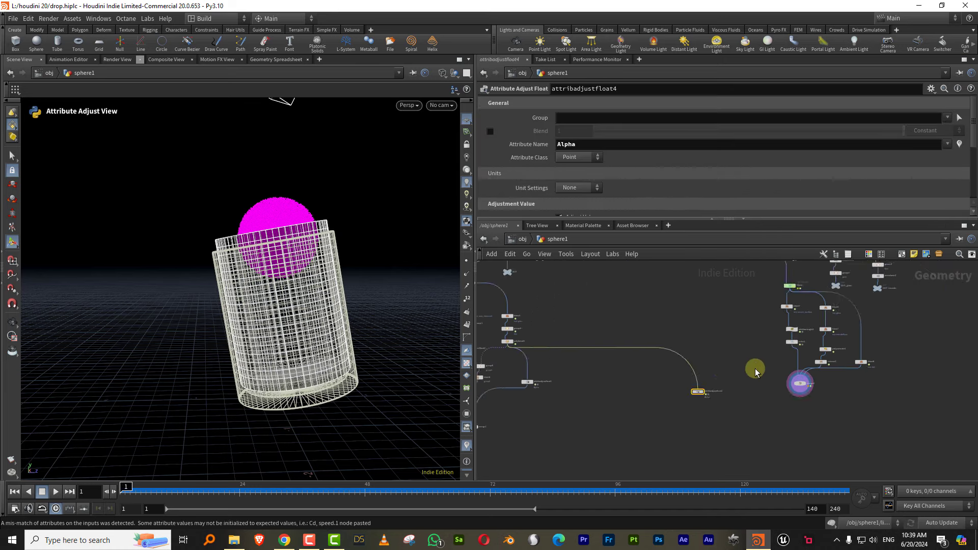
{"action": "right_click_drag", "start_coordinate": [754, 369], "coordinate": [783, 353]}
- Try the pasted Alpha adjust node on the wire between color2 and merge2
{"action": "left_click_drag", "start_coordinate": [620, 433], "coordinate": [820, 392]}
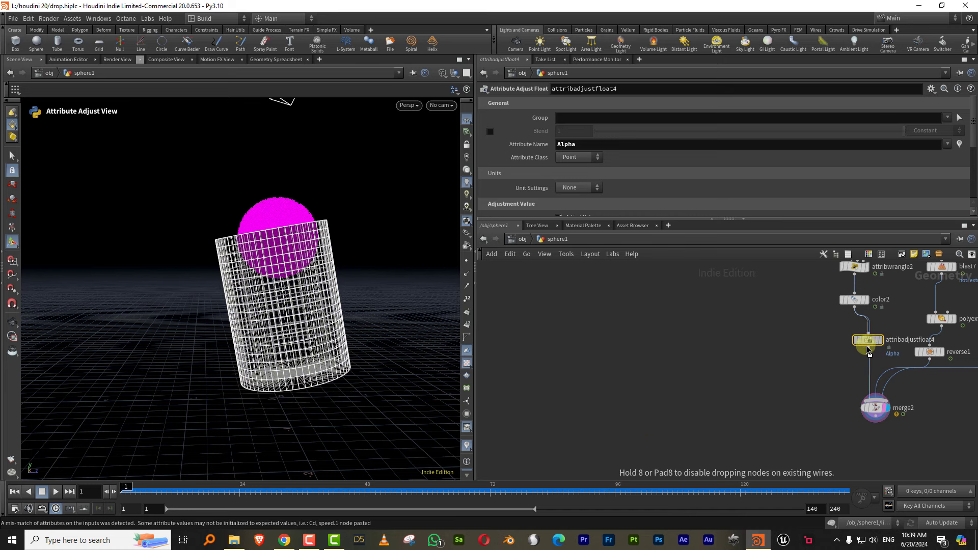
{"action": "left_click_drag", "start_coordinate": [866, 348], "coordinate": [867, 347]}
{"action": "middle_click_drag", "start_coordinate": [709, 365], "coordinate": [642, 358]}
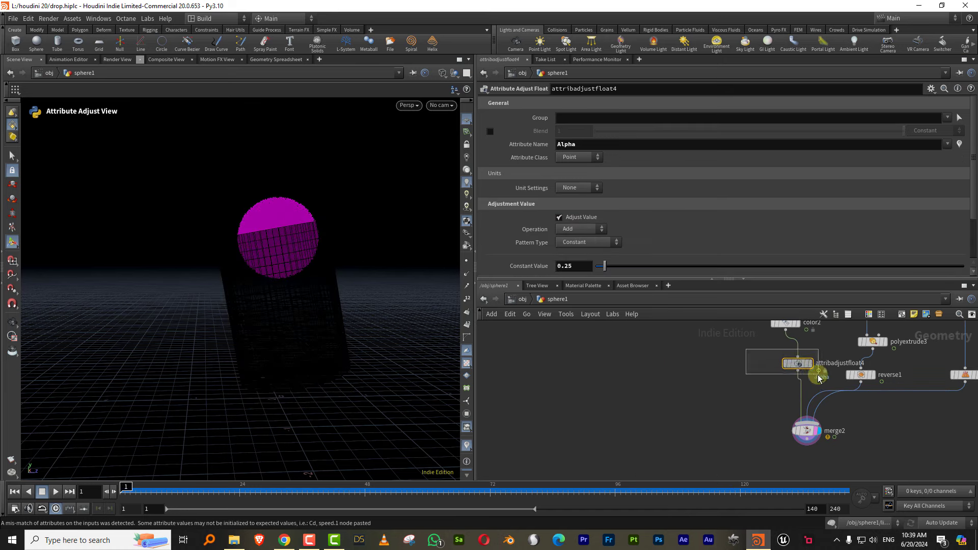
{"action": "left_click_drag", "start_coordinate": [805, 365], "coordinate": [685, 405]}
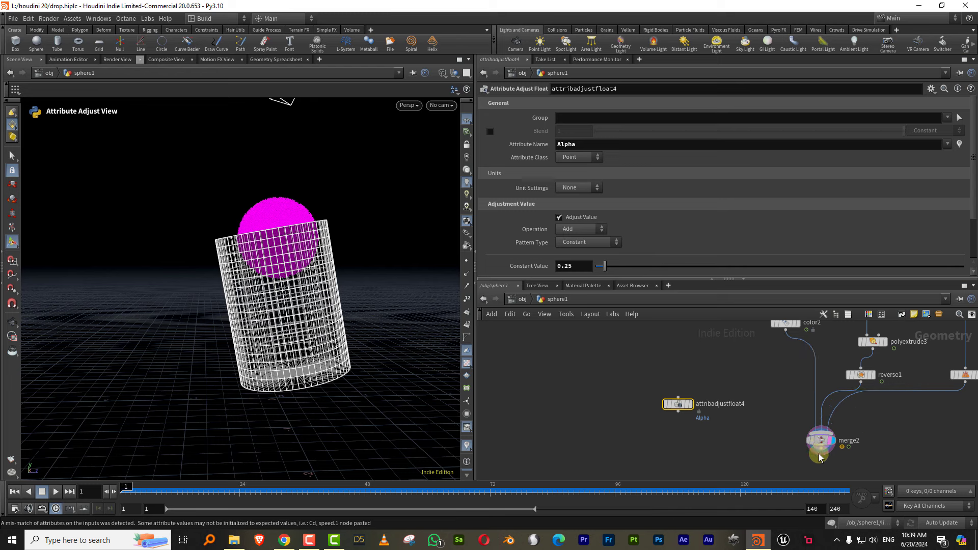
- Insert the Alpha adjust node after reverse1, and copies with Constant Value 1 after color2 and the box blast
{"action": "left_click_drag", "start_coordinate": [819, 457], "coordinate": [822, 475]}
{"action": "left_click_drag", "start_coordinate": [751, 406], "coordinate": [748, 380]}
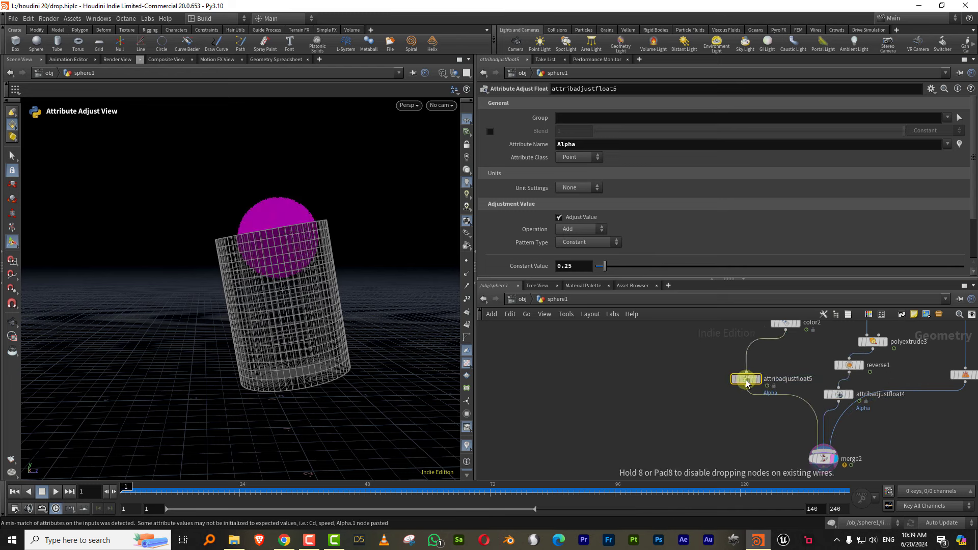
{"action": "type", "text": "1"}
{"action": "key", "text": "Return"}
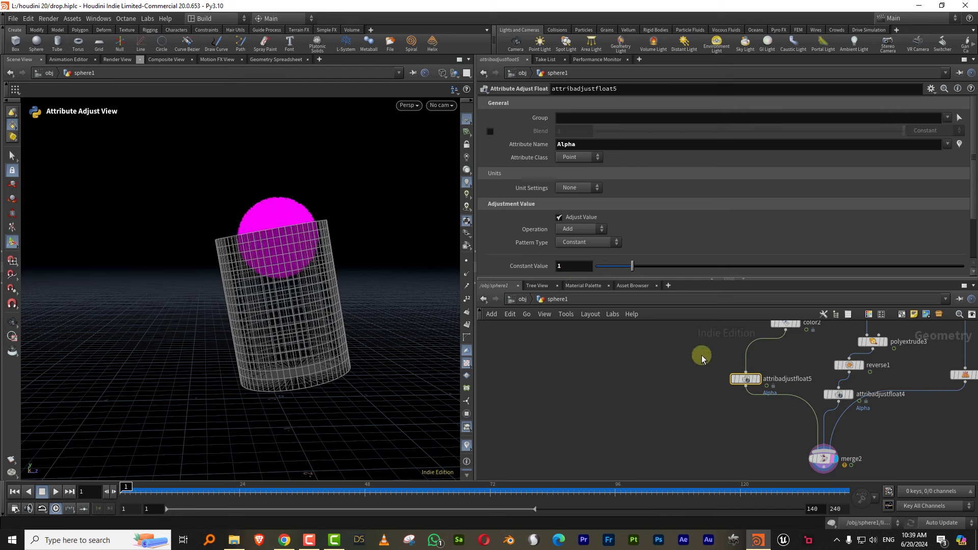
{"action": "left_click_drag", "start_coordinate": [831, 402], "coordinate": [887, 404], "text": "alt"}
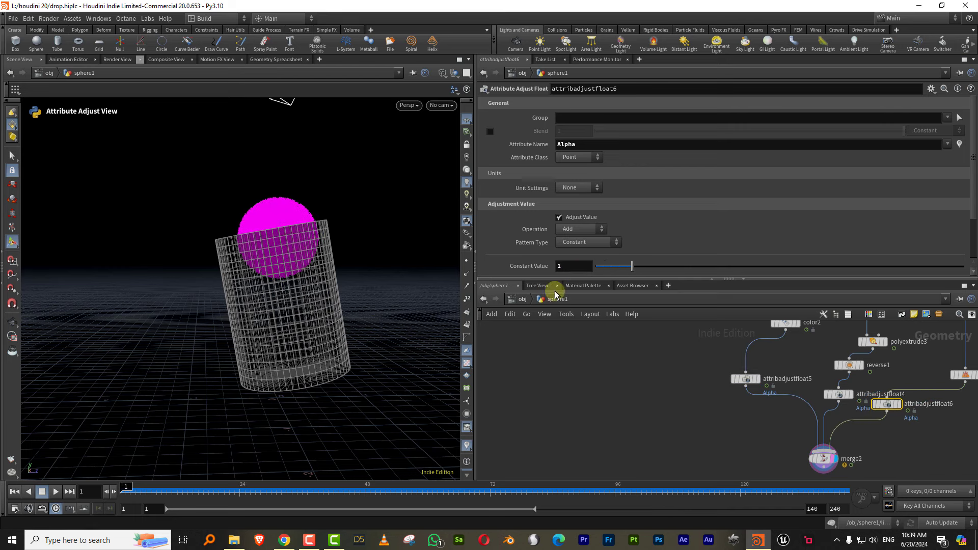
- Select merge2, switch to shaded display and play the simulation through the transparent glass
{"action": "left_click", "coordinate": [823, 459]}
{"action": "key", "text": "Escape"}
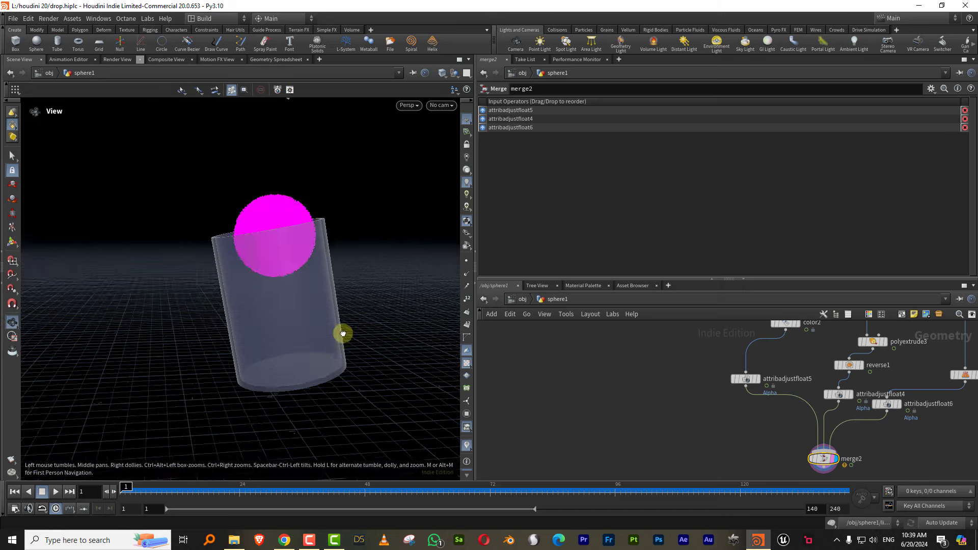
{"action": "left_click_drag", "start_coordinate": [343, 331], "coordinate": [300, 353]}
{"action": "key", "text": "Up"}
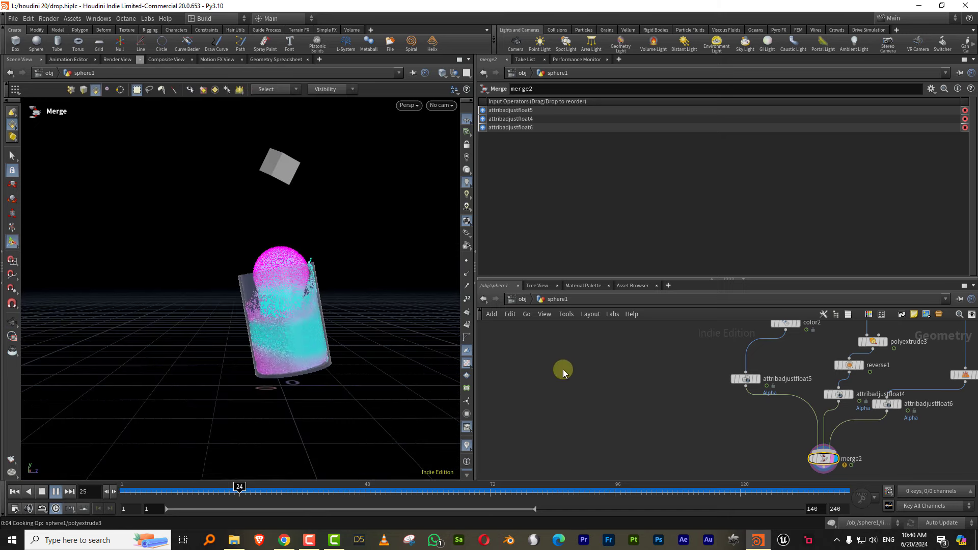